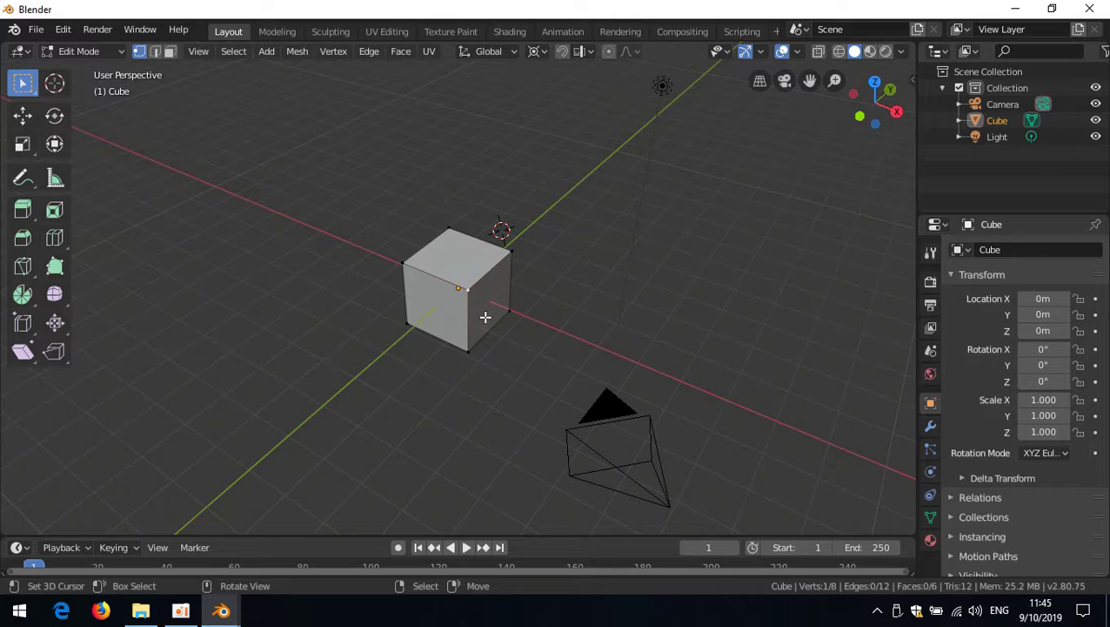
key(a)
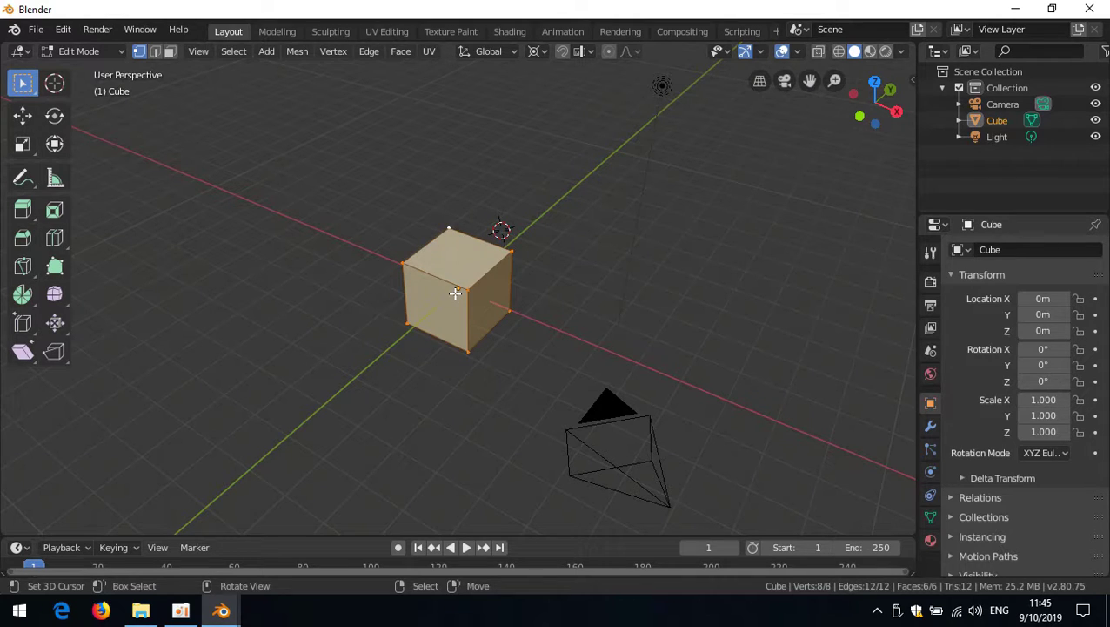
click(455, 293)
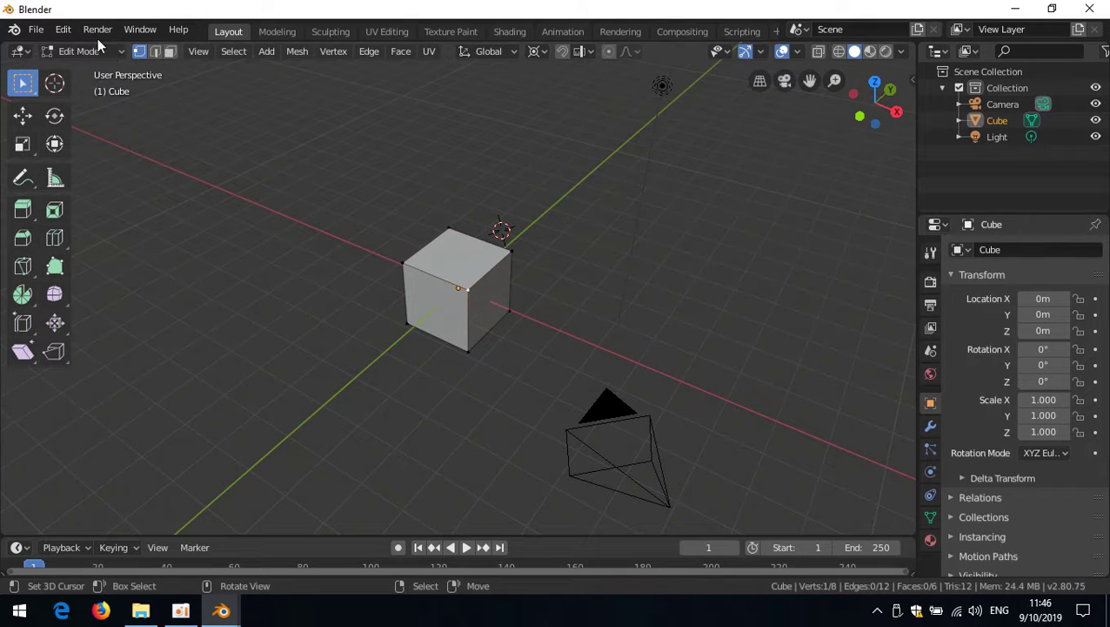
Step: Reset the preferences to their factory defaults
click(62, 29)
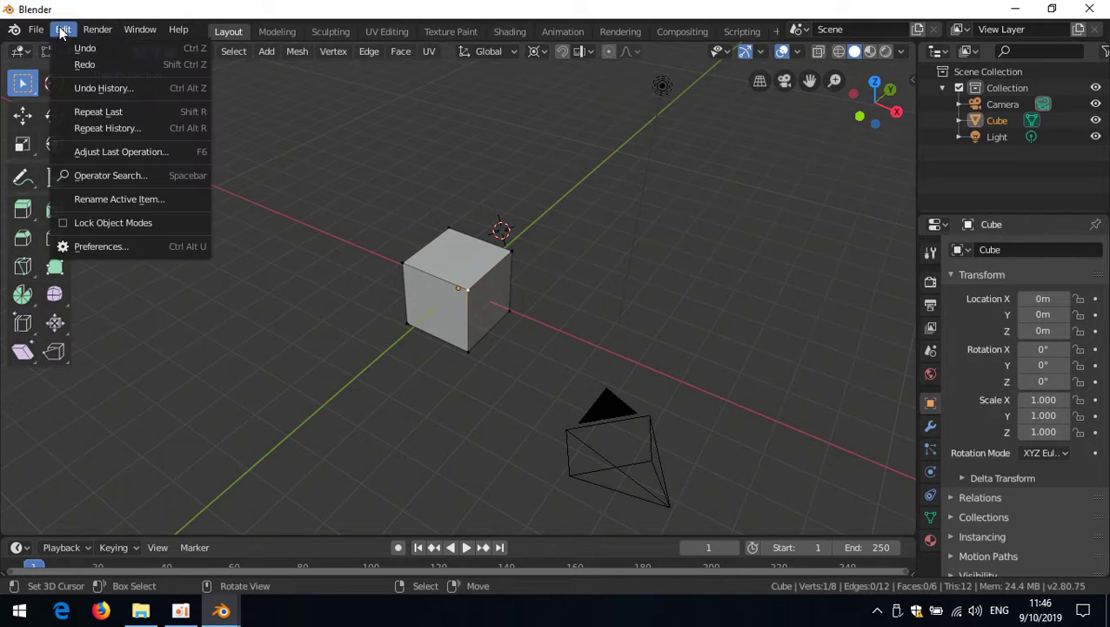
click(118, 252)
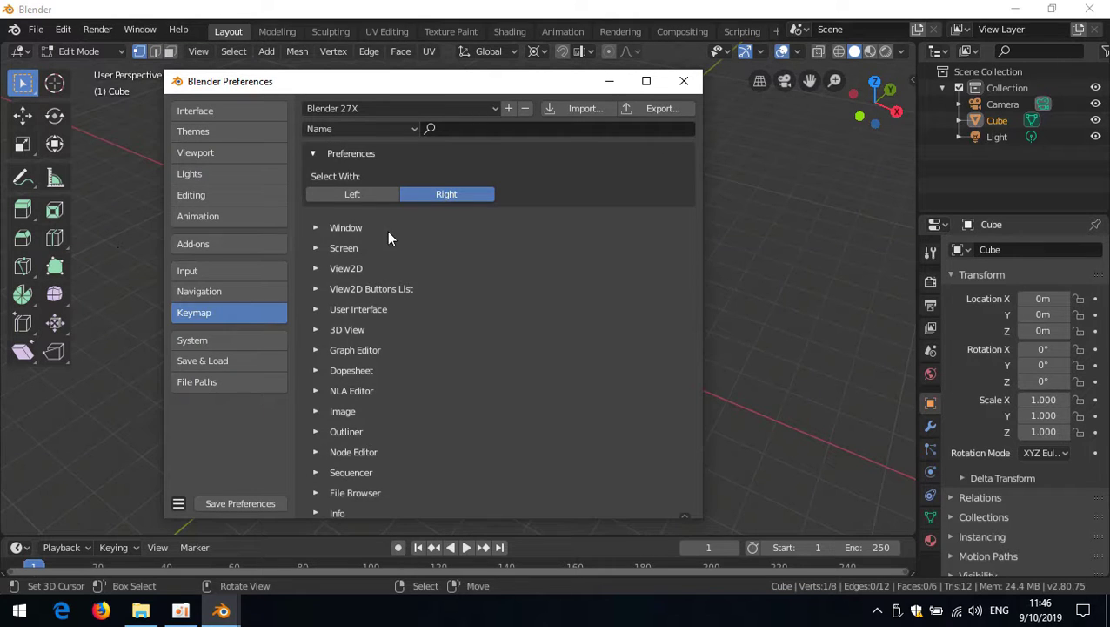
click(179, 504)
click(242, 428)
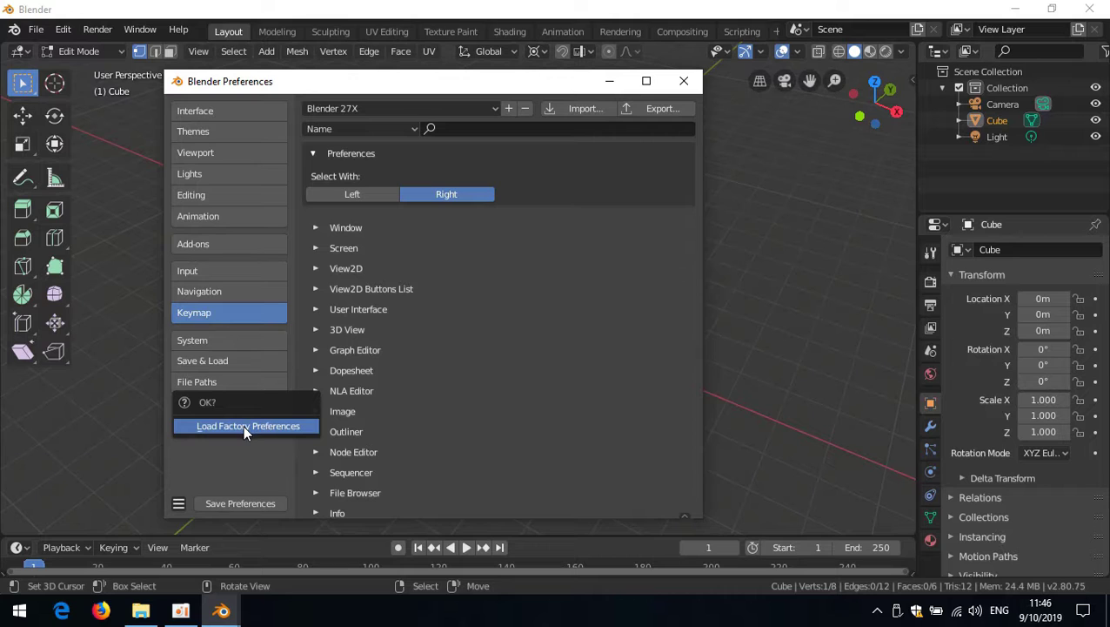
click(244, 427)
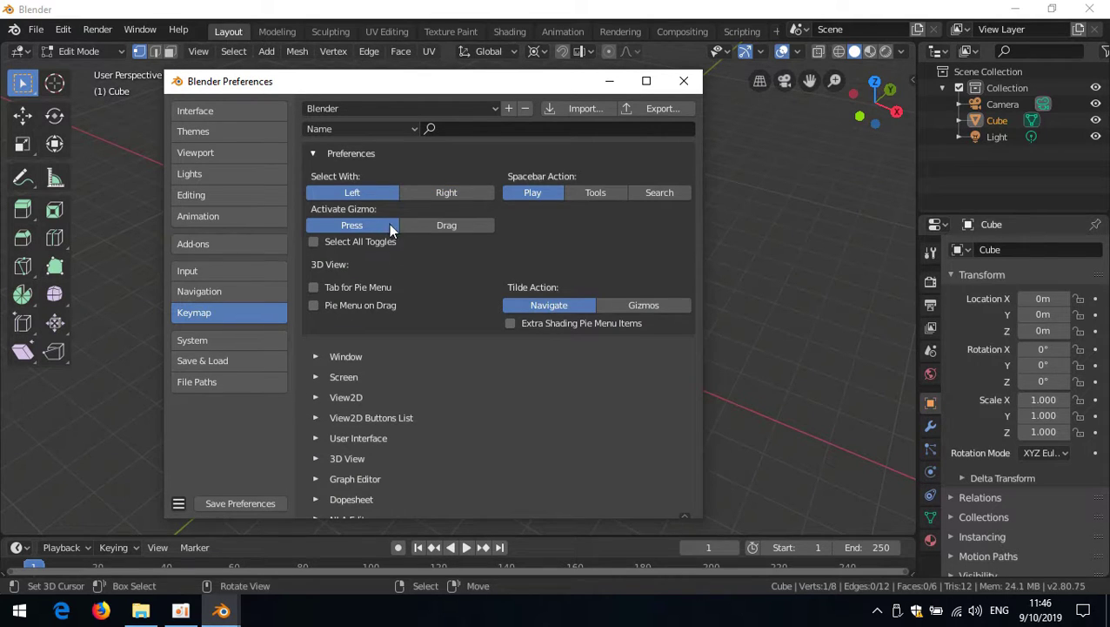
Step: In the keymap preferences, set Spacebar Action to Search and Select With to Right
click(667, 193)
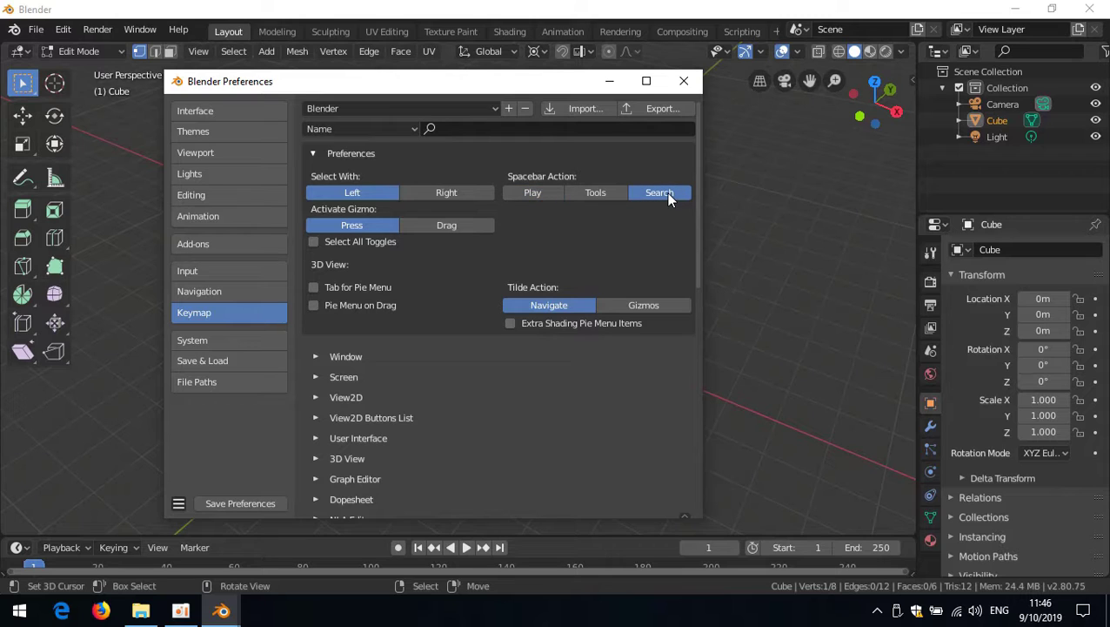
click(447, 194)
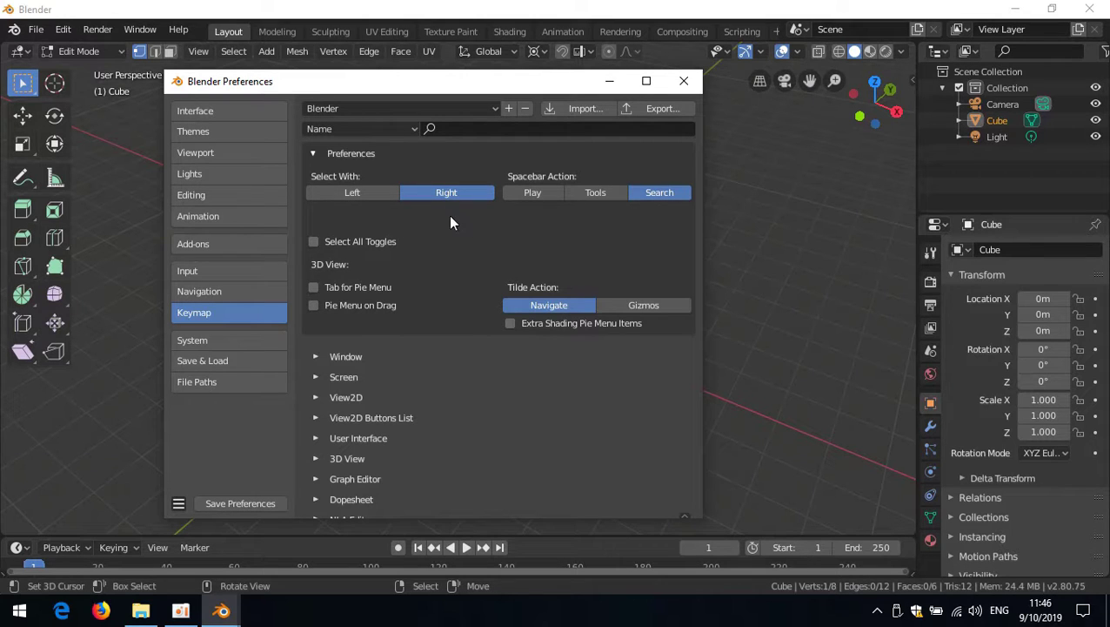
Step: Switch the keymap preset to Blender 27X, save the preferences and return to the 3D viewport
click(420, 109)
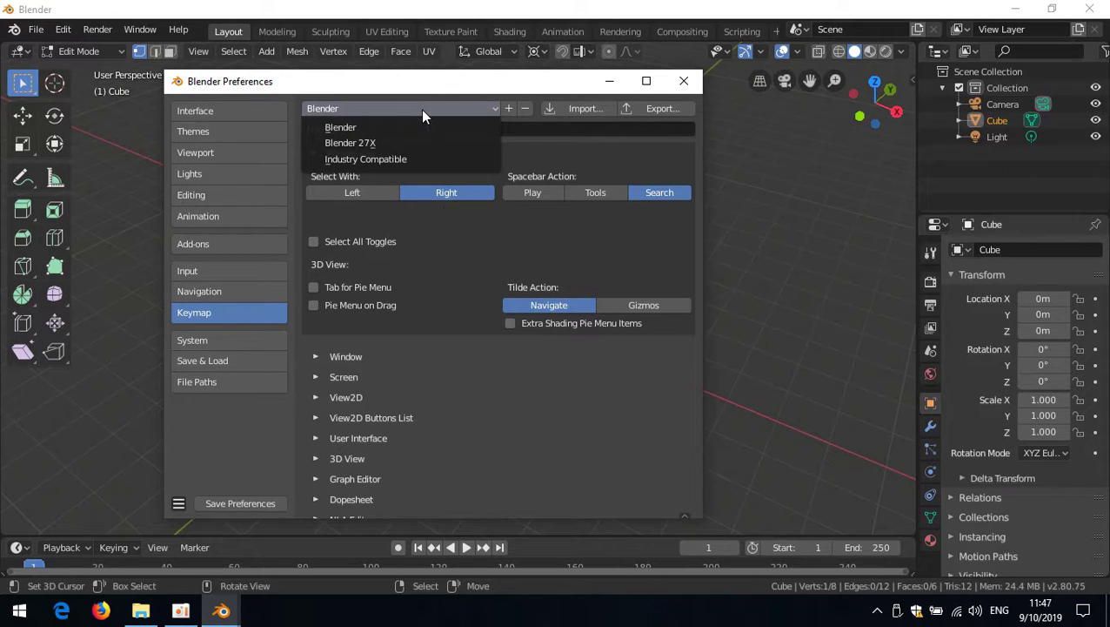
click(384, 145)
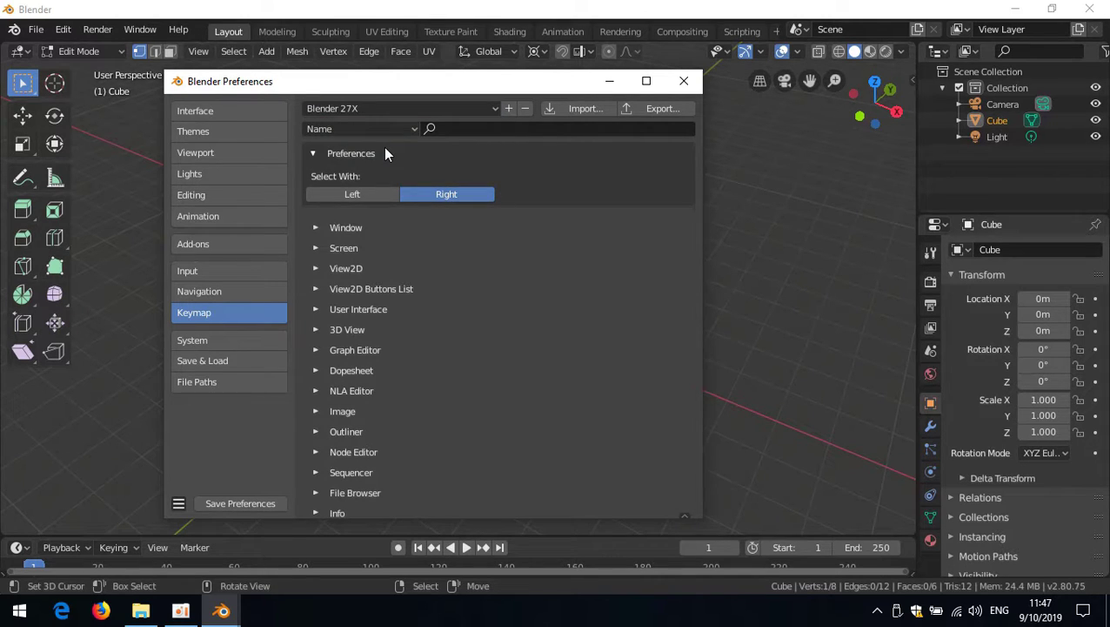
click(256, 504)
click(634, 12)
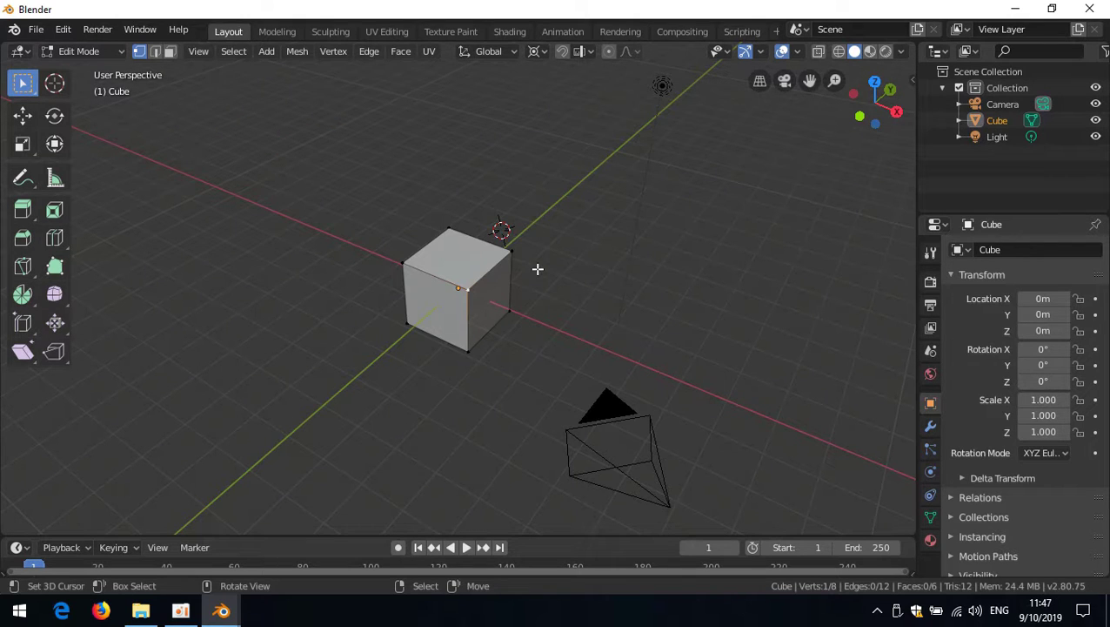
Step: Set the pivot point to Median Point and try rotating the selected vertices at the cube's upper edge
click(536, 52)
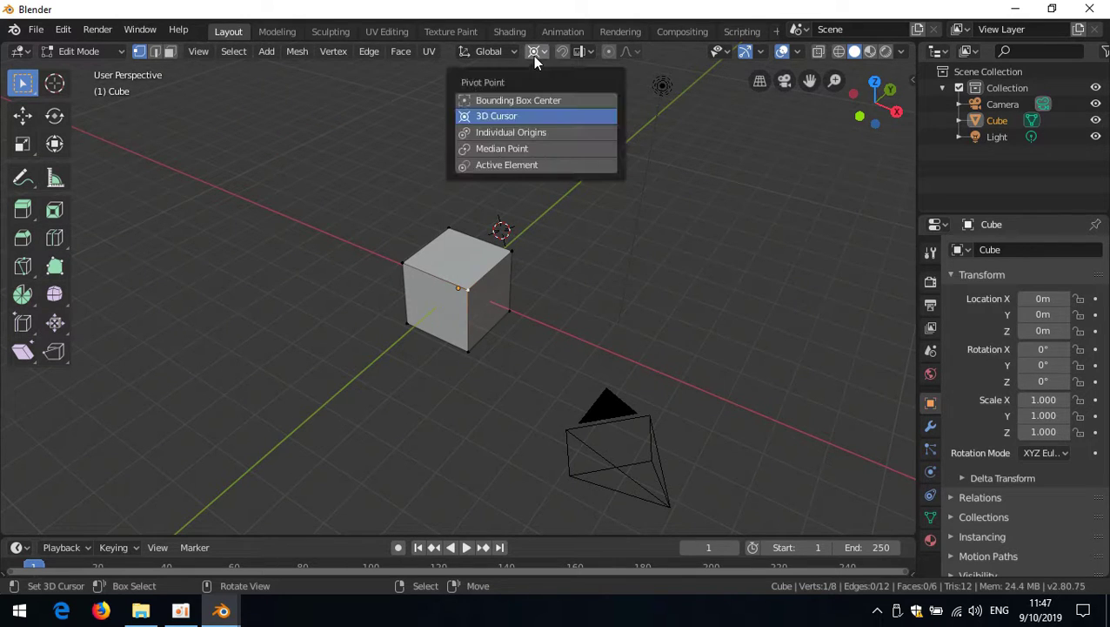
click(514, 149)
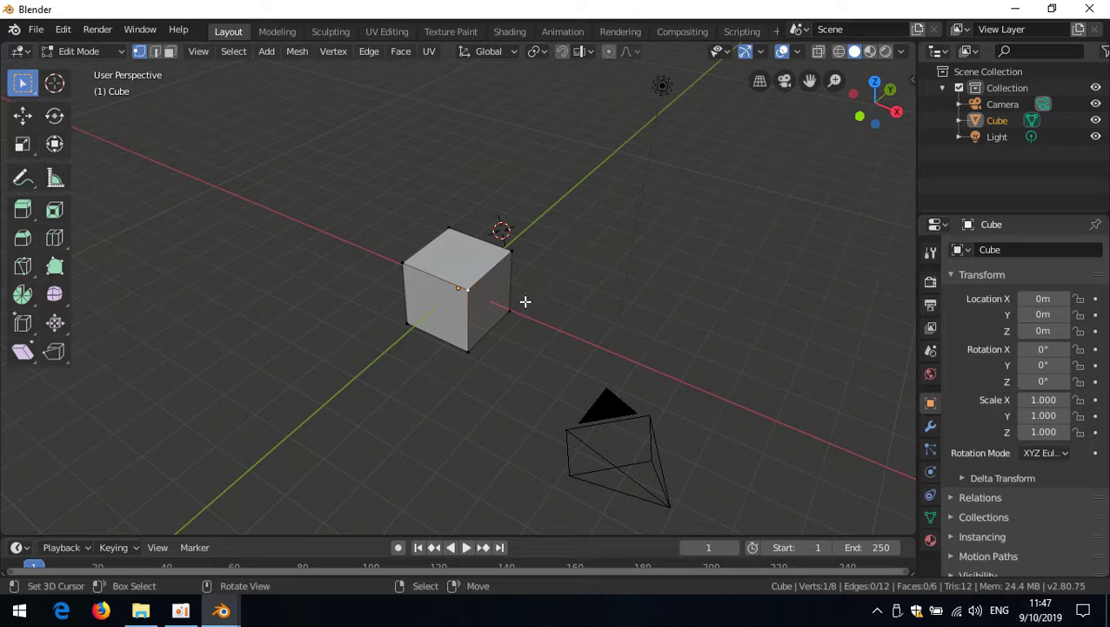
shift+click(512, 252)
key(r)
key(Escape)
Step: Snap the 3D cursor to the cube's nearest upper corner vertex
click(470, 291)
key(shift+s)
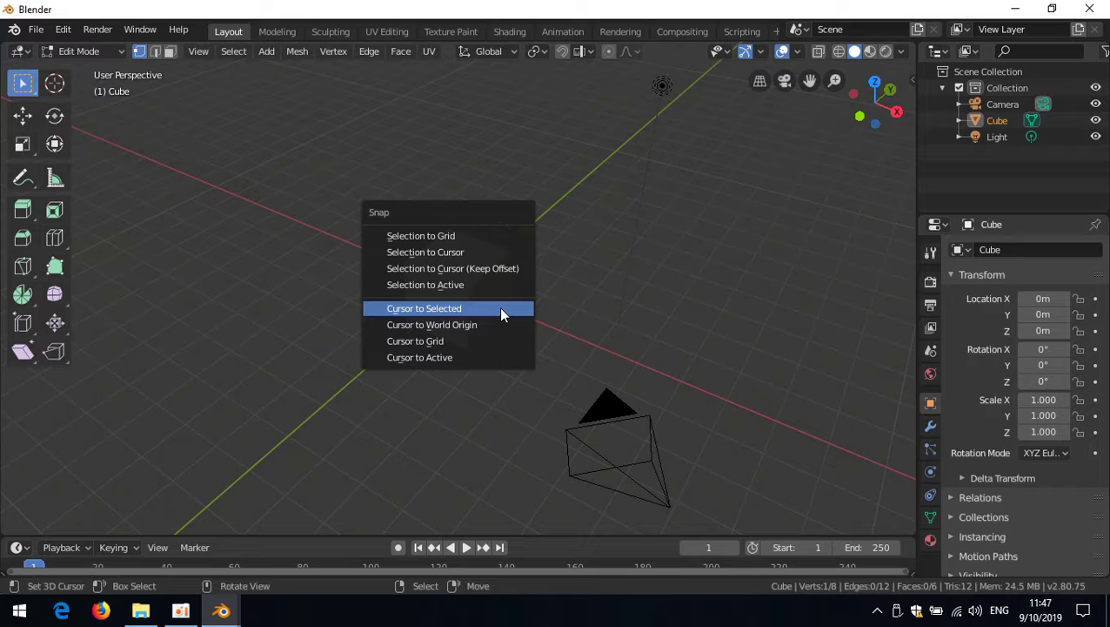
click(502, 314)
Step: Move the selected corner vertex outward along the Y axis and snap the 3D cursor to it
middle_drag(494, 388, 464, 362)
key(g)
key(y)
click(441, 367)
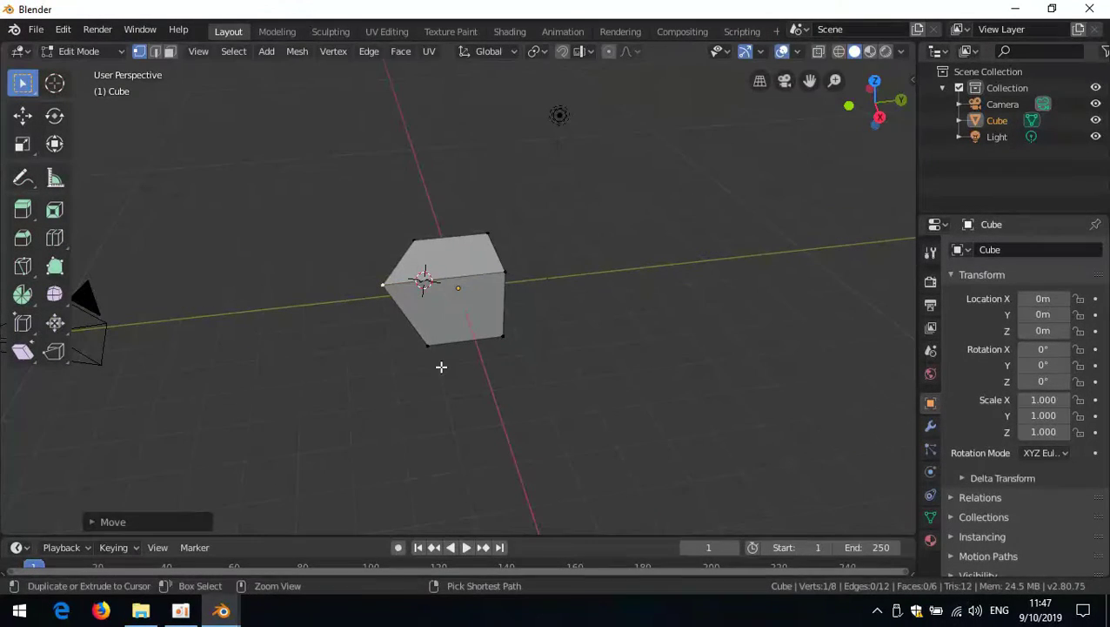
key(shift+s)
click(447, 367)
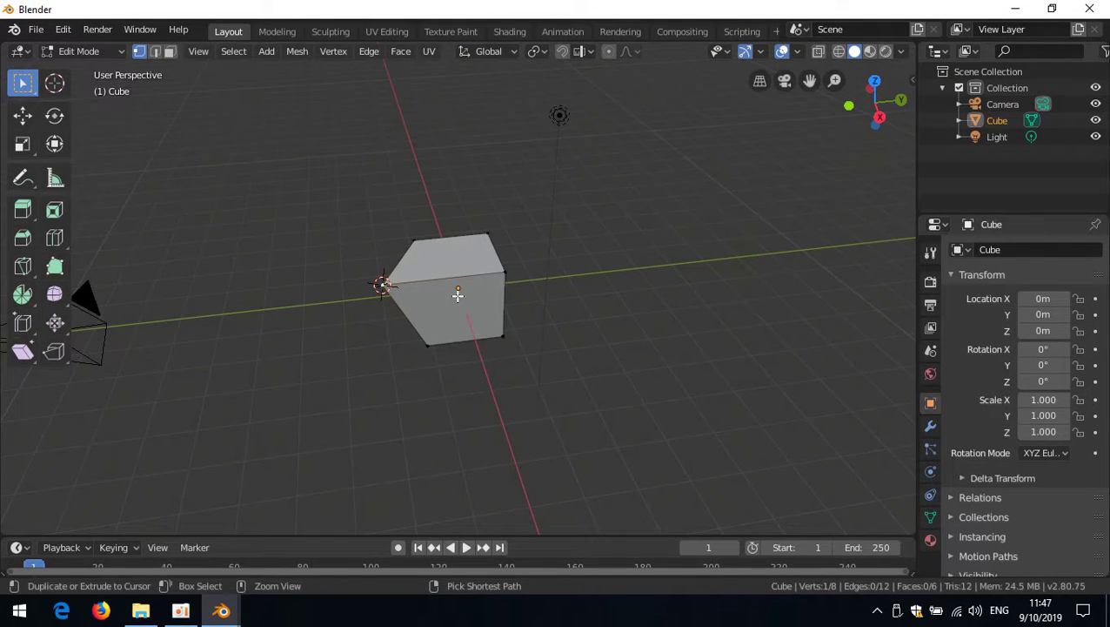
Step: Undo the corner vertex move and try rotating the vertex about its median point
key(ctrl+z)
key(ctrl+z)
key(ctrl+z)
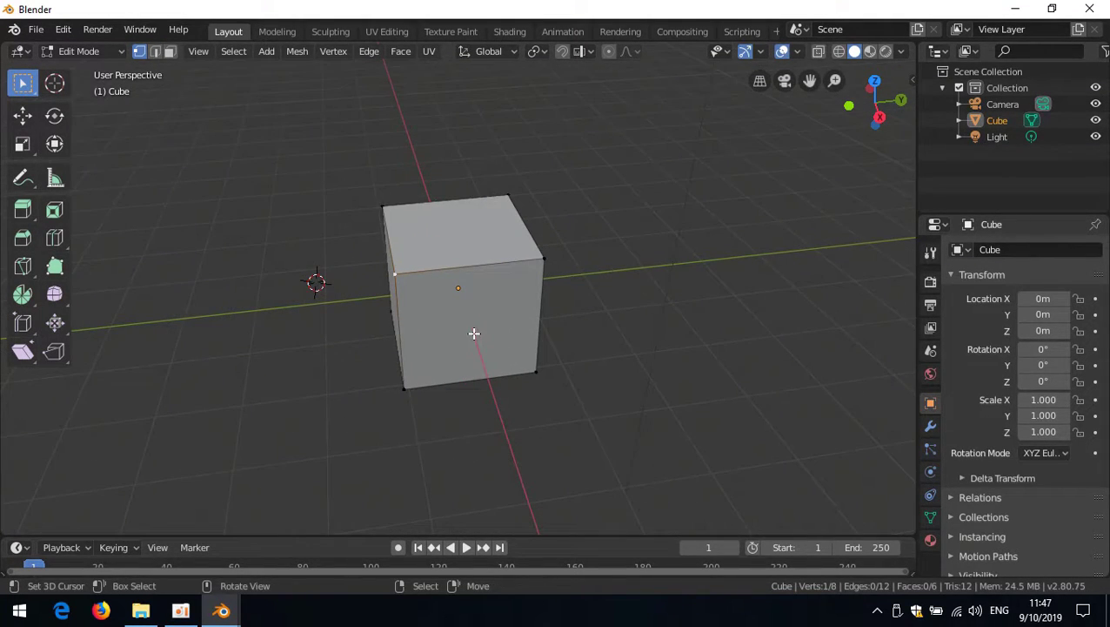
key(r)
right_click(445, 283)
Step: Set the pivot point to 3D Cursor and try rotating the selected vertex about the global X axis
click(535, 53)
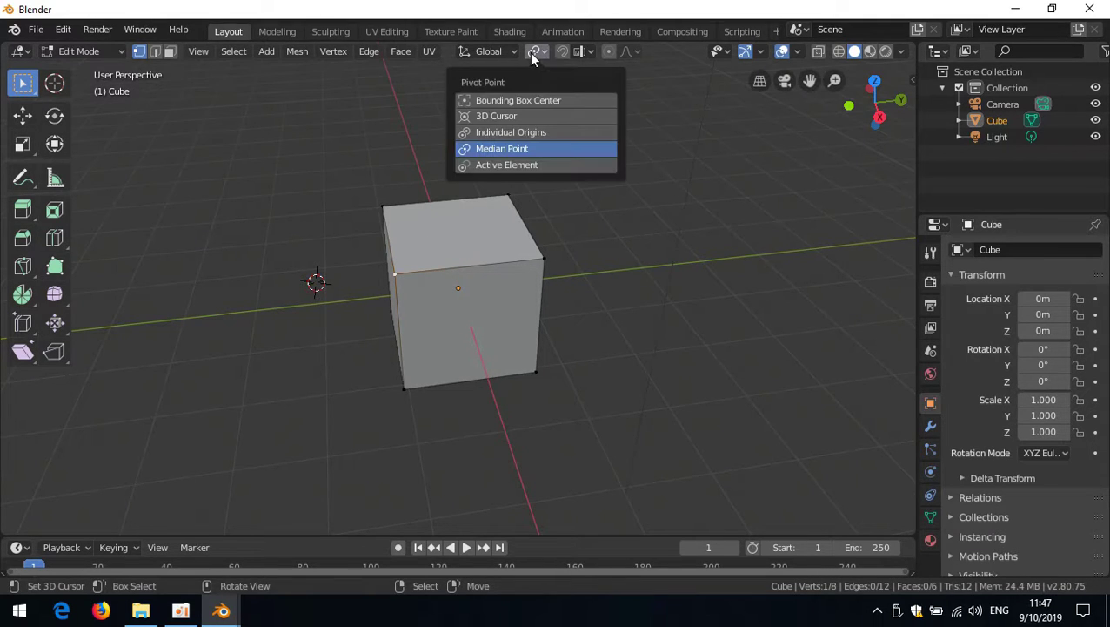
click(494, 116)
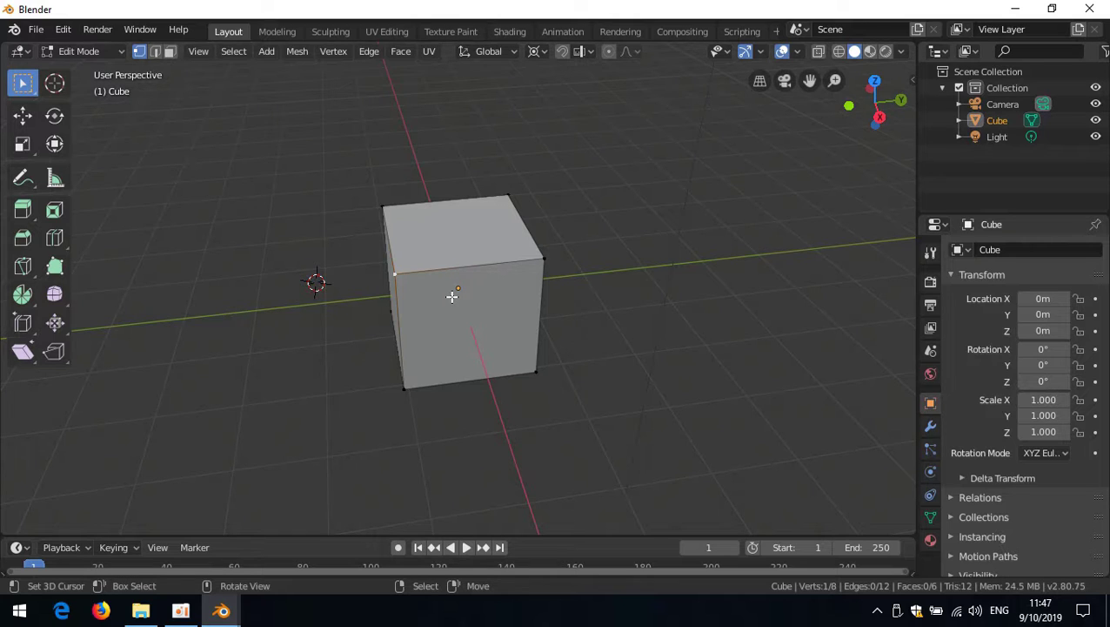
key(r)
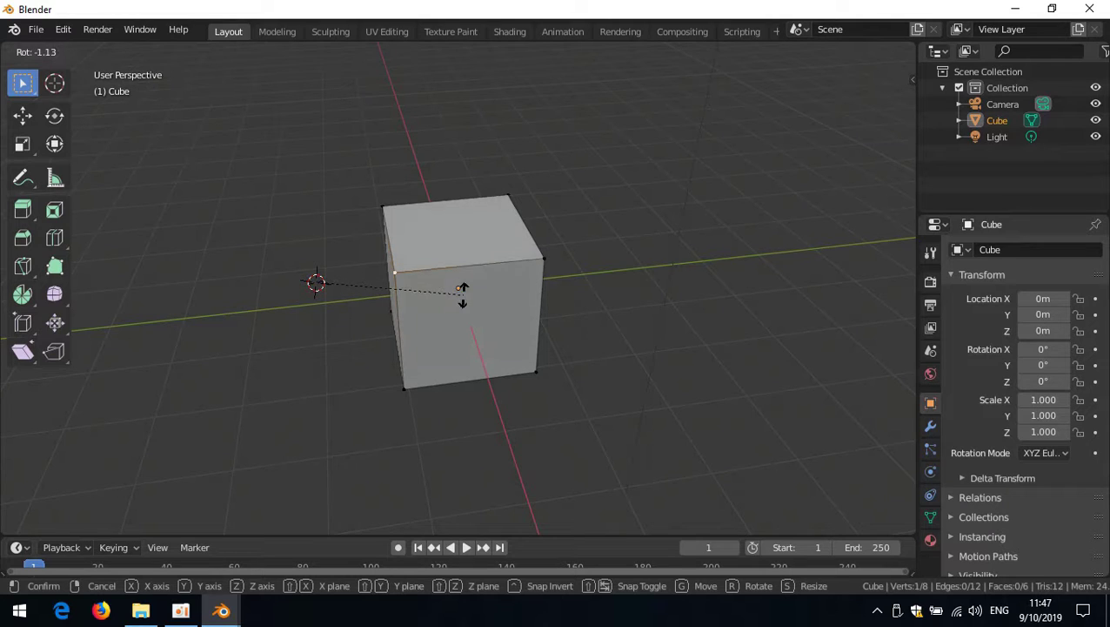
key(x)
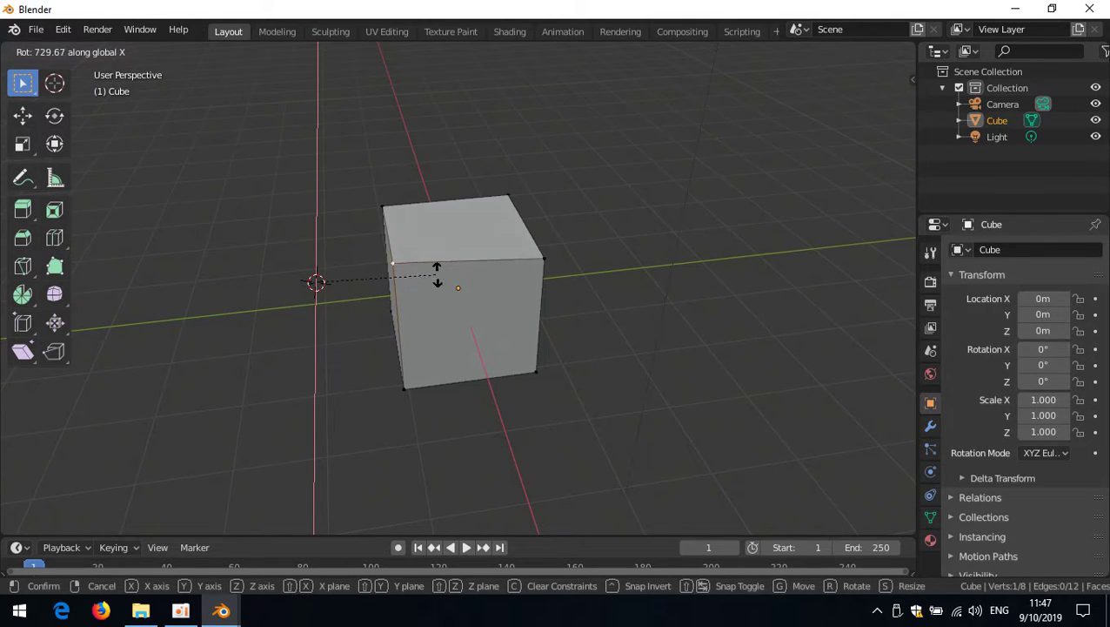
click(374, 298)
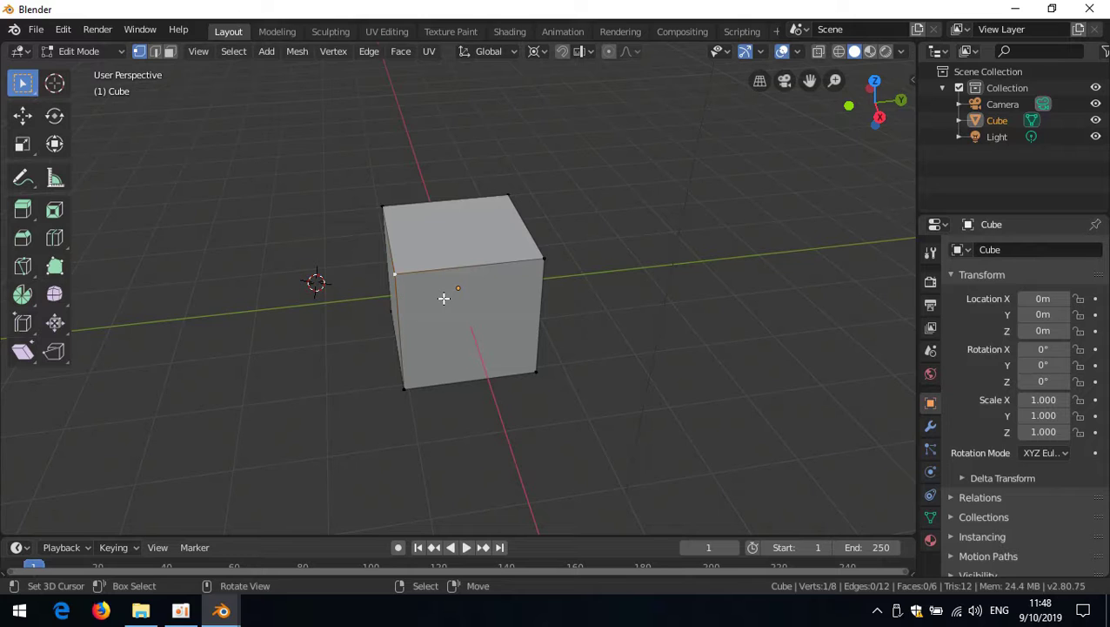
Step: Snap the 3D cursor to the front face's upper-right vertex and try rotating the upper-left vertex around it
click(540, 266)
key(shift+s)
click(534, 276)
key(k)
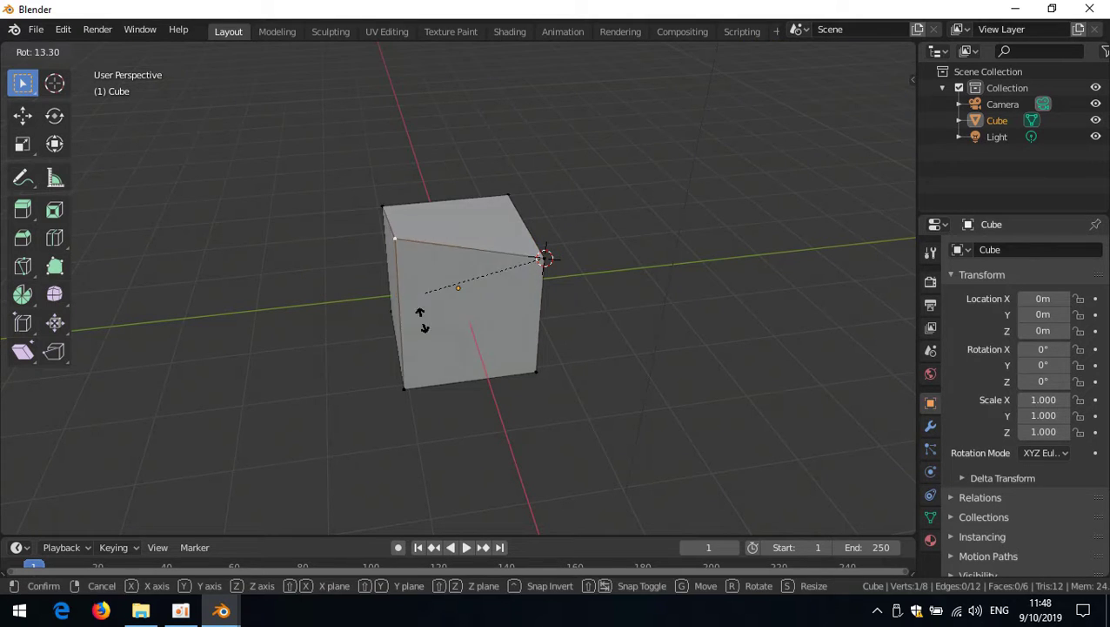
key(Escape)
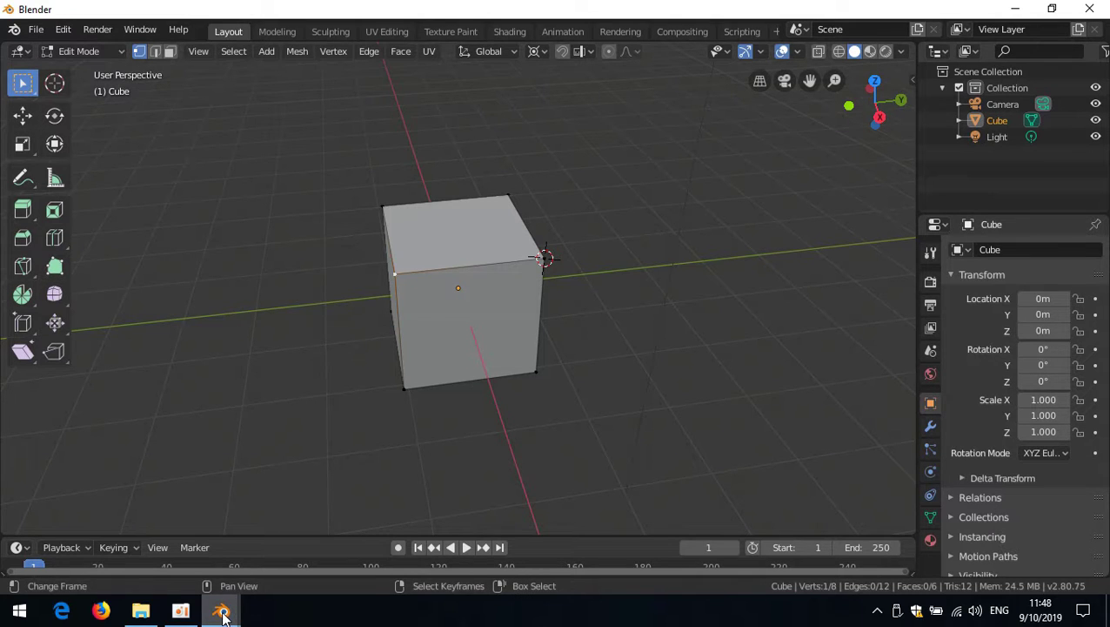
Step: Return to the Preferences window and filter the keymap by key-binding for "left mouse"
mouse_move(219, 608)
click(292, 533)
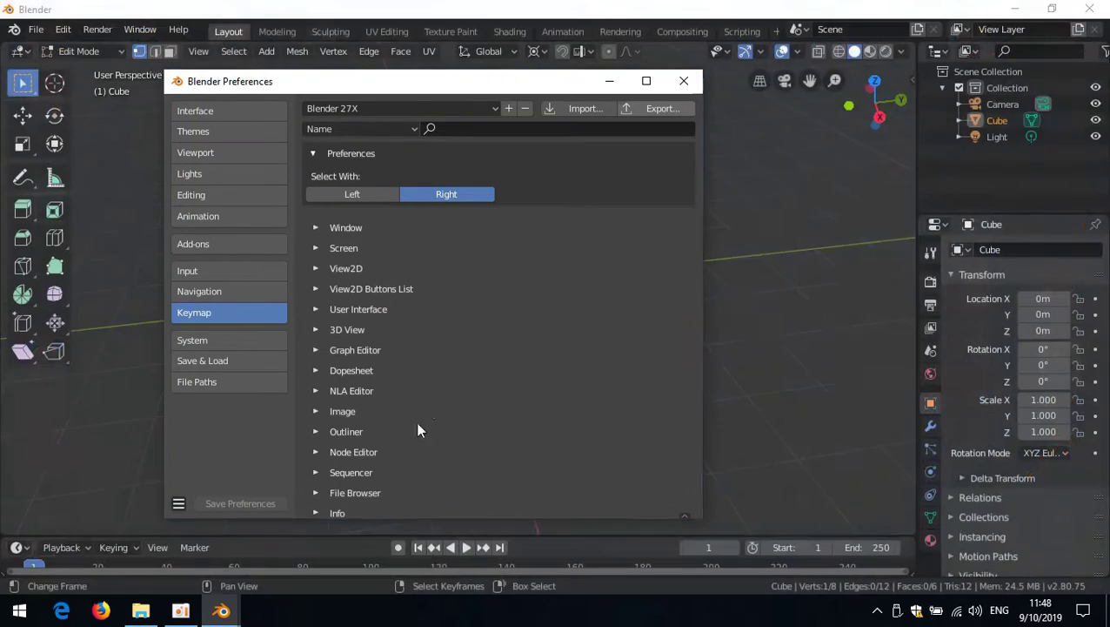
click(192, 339)
click(195, 312)
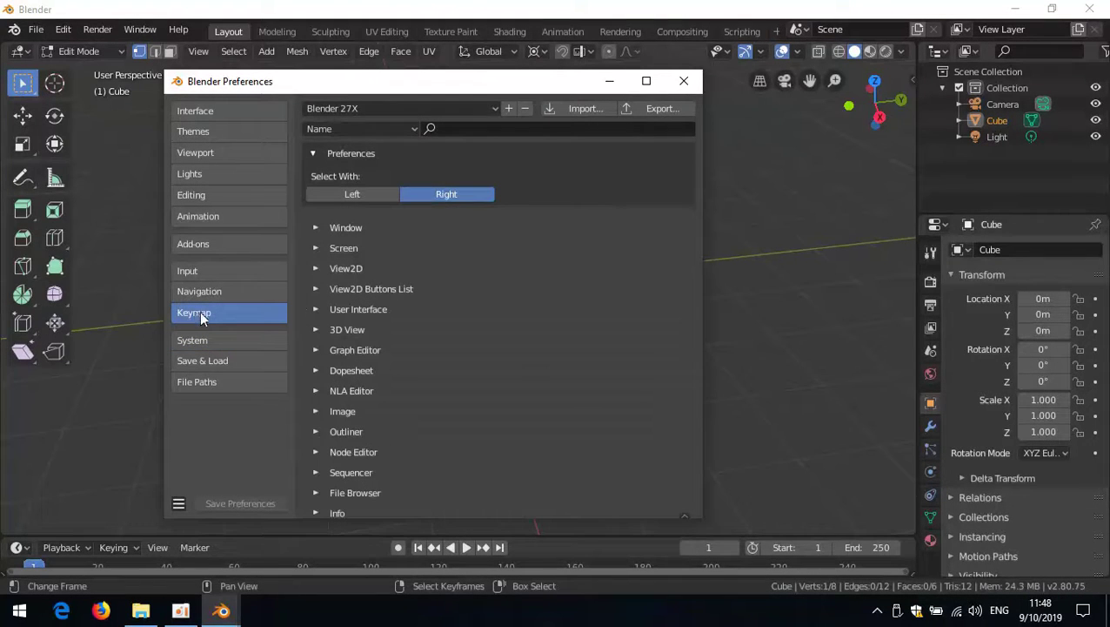
click(463, 128)
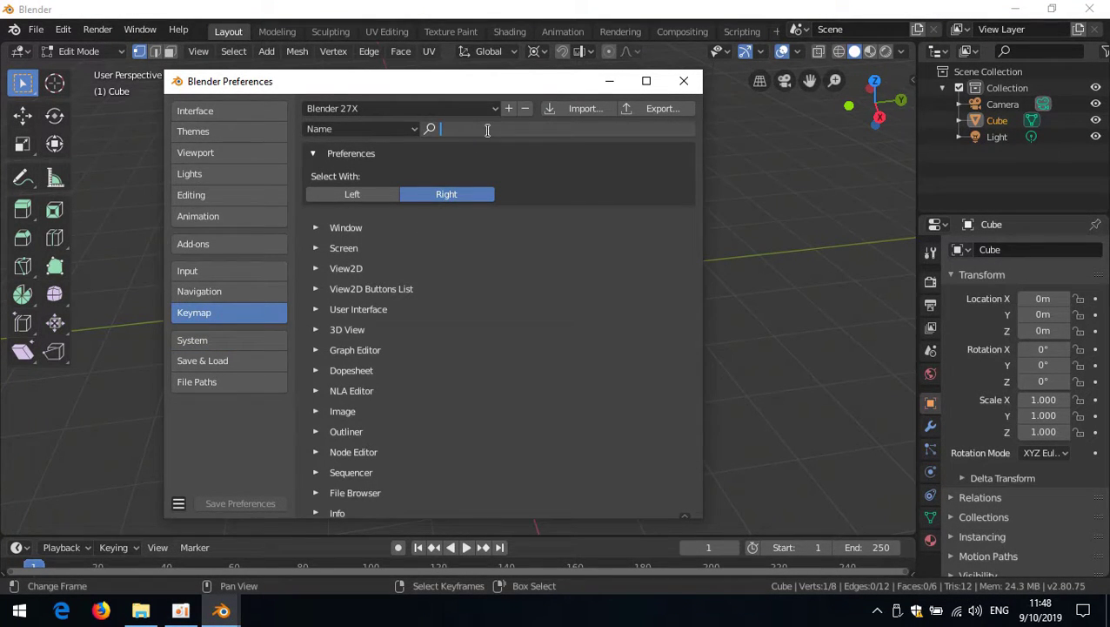
text(left mouse)
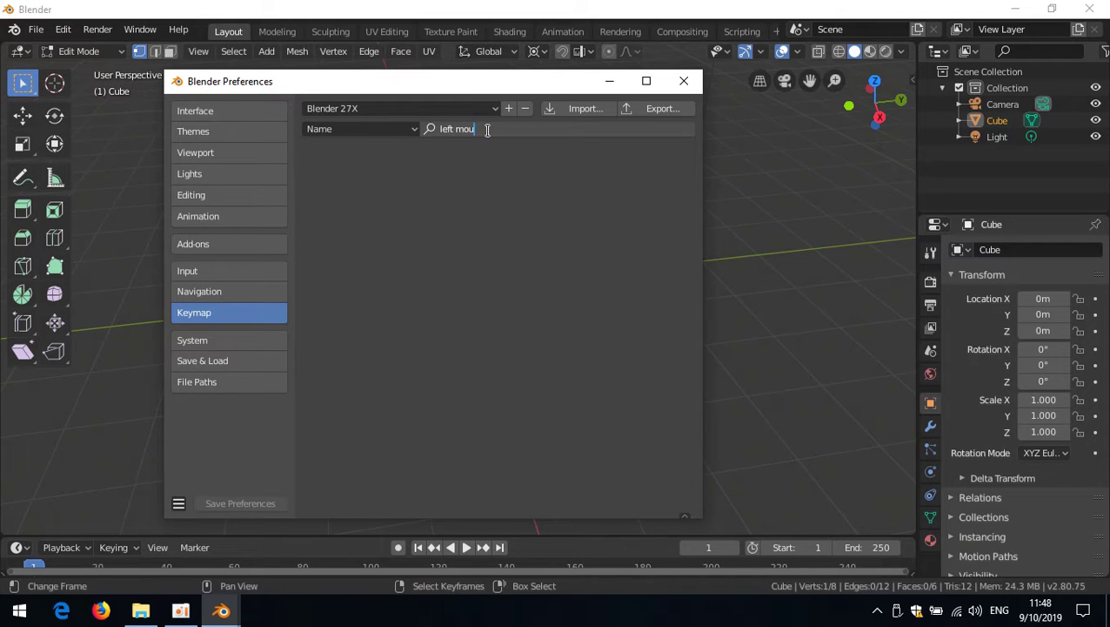
key(Return)
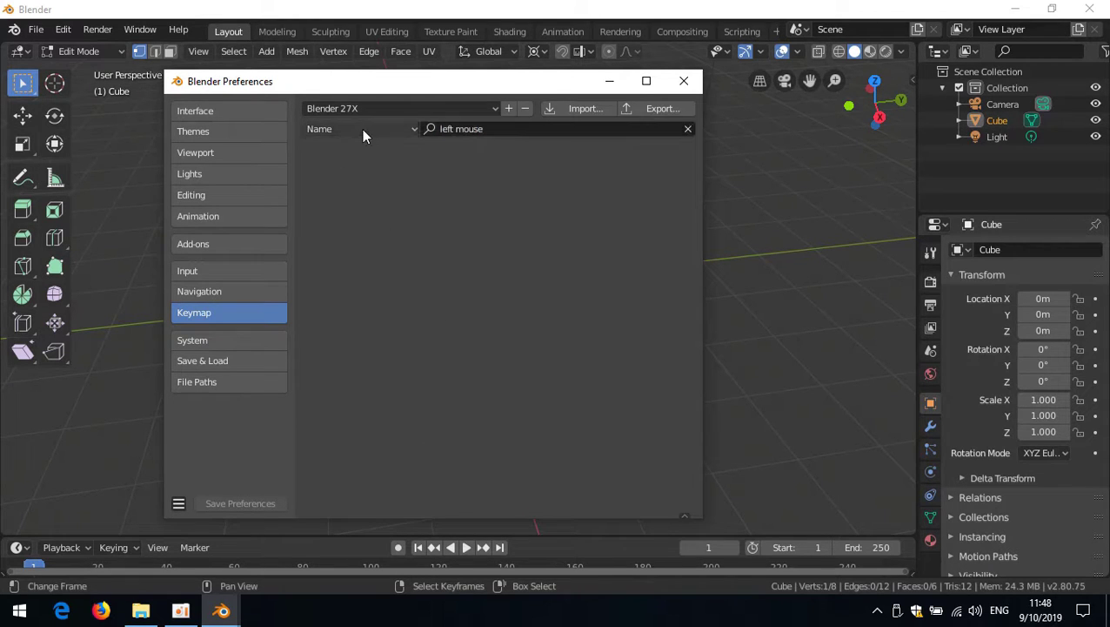
click(362, 128)
click(349, 165)
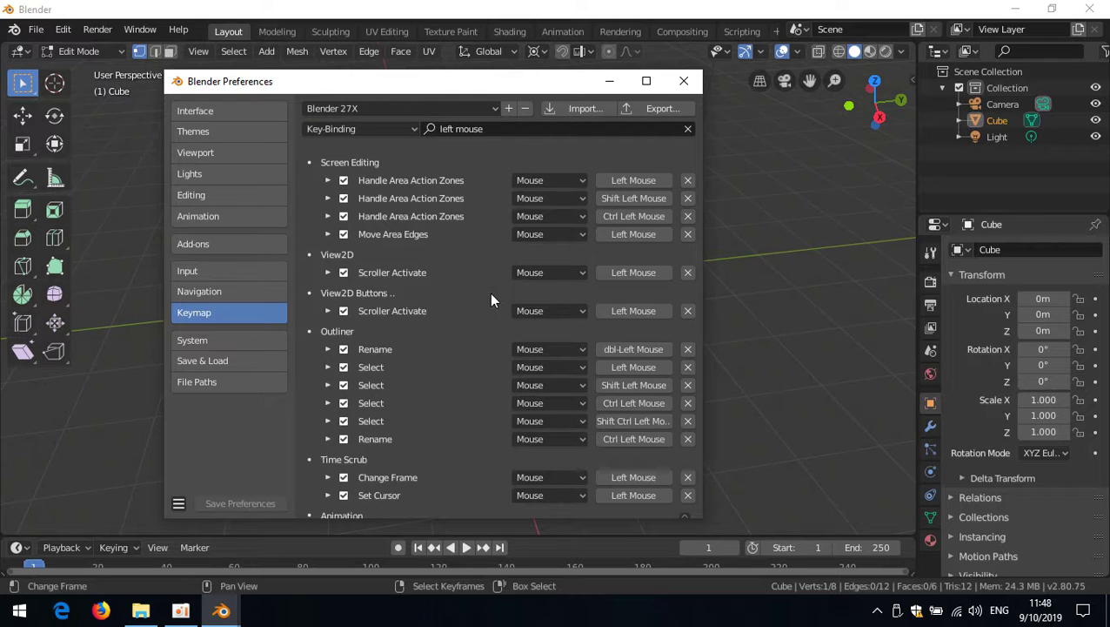
Step: Remove the Shift Ctrl Left Mouse binding of Duplicate or Extrude to Cursor from the Mesh keymap and return to the viewport
scroll(438, 330, down, 8)
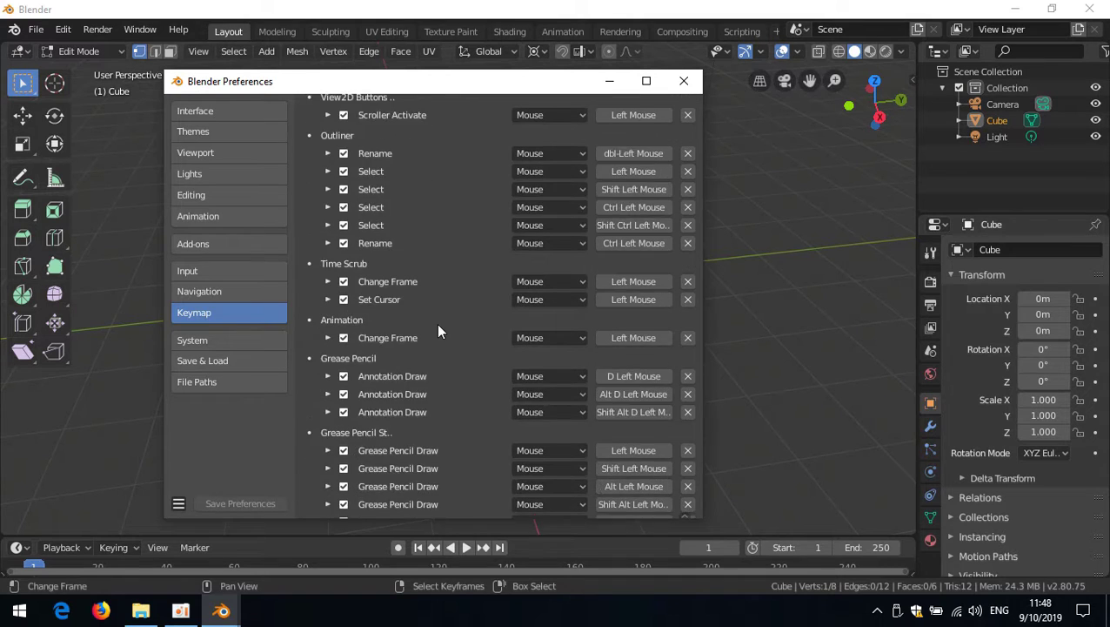
scroll(438, 331, down, 3)
scroll(435, 323, down, 10)
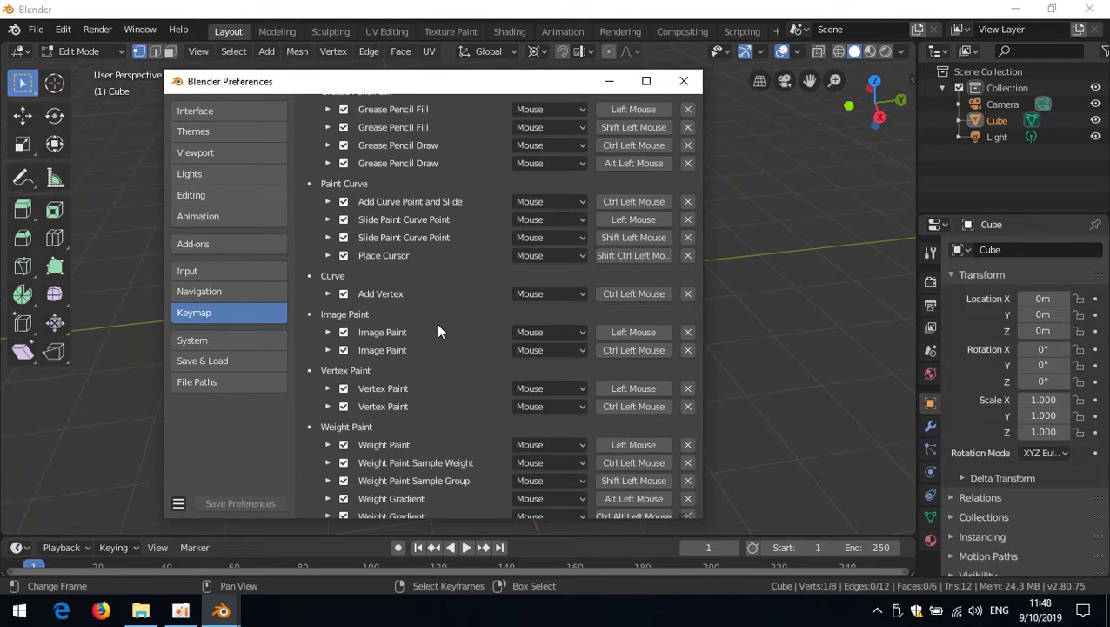
scroll(436, 323, down, 4)
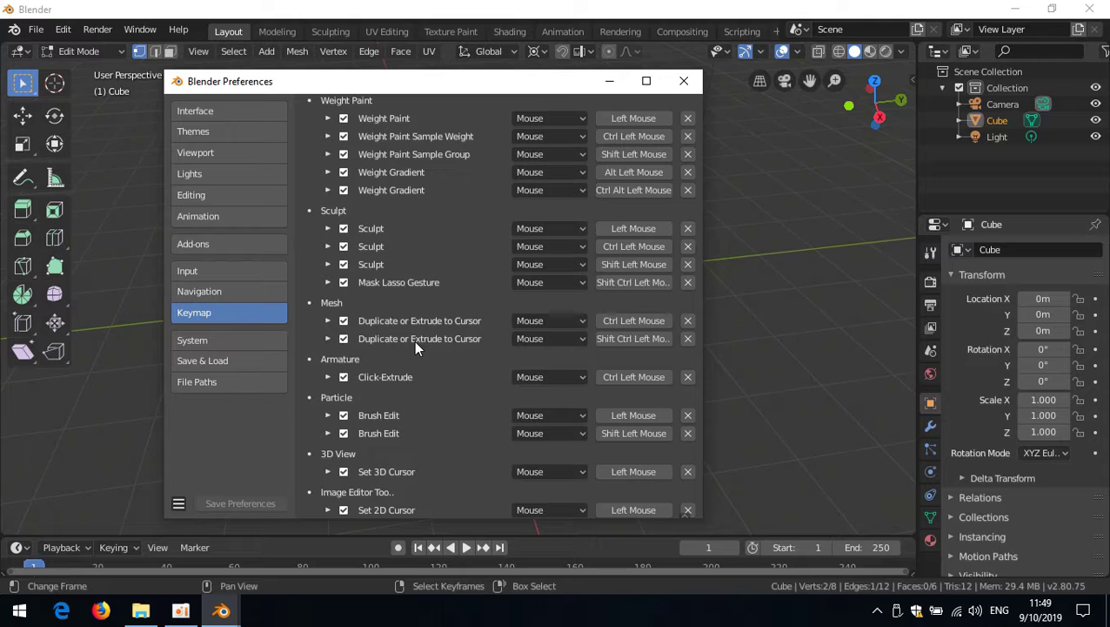
click(687, 339)
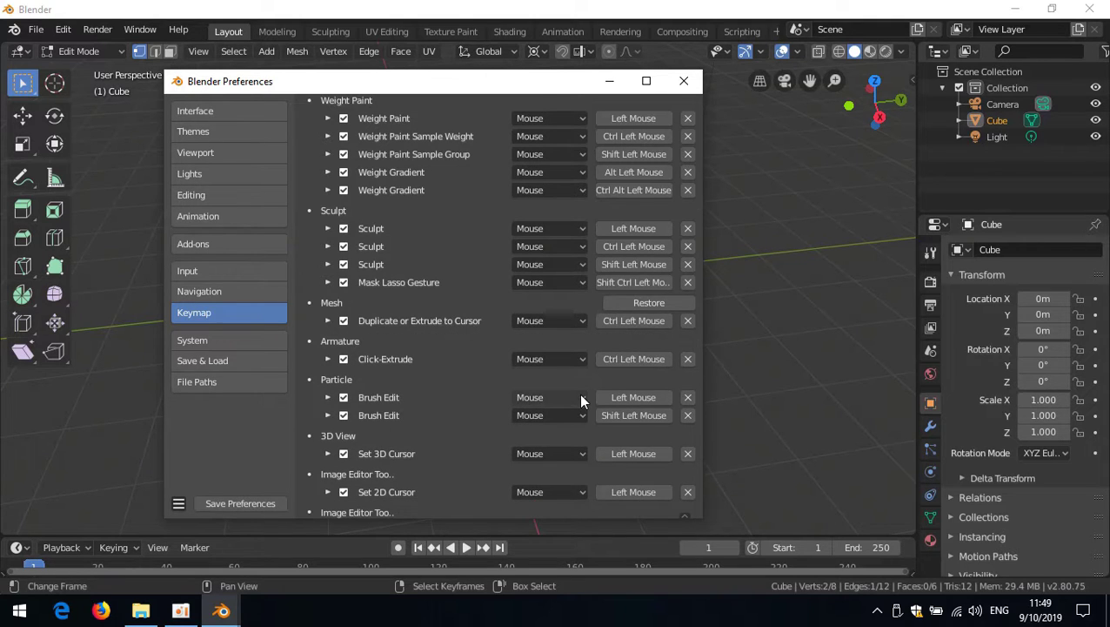
click(601, 11)
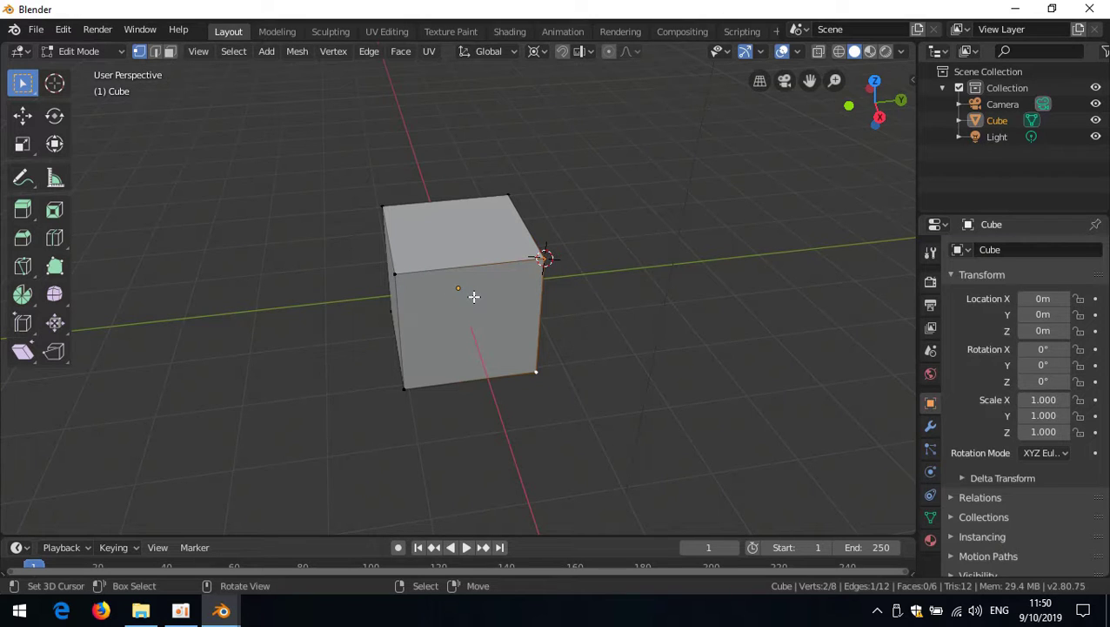
Step: Place the 3D cursor away from the cube and select the front face's upper-left vertex
shift+right_drag(473, 297, 279, 285)
shift+right_drag(281, 218, 585, 174)
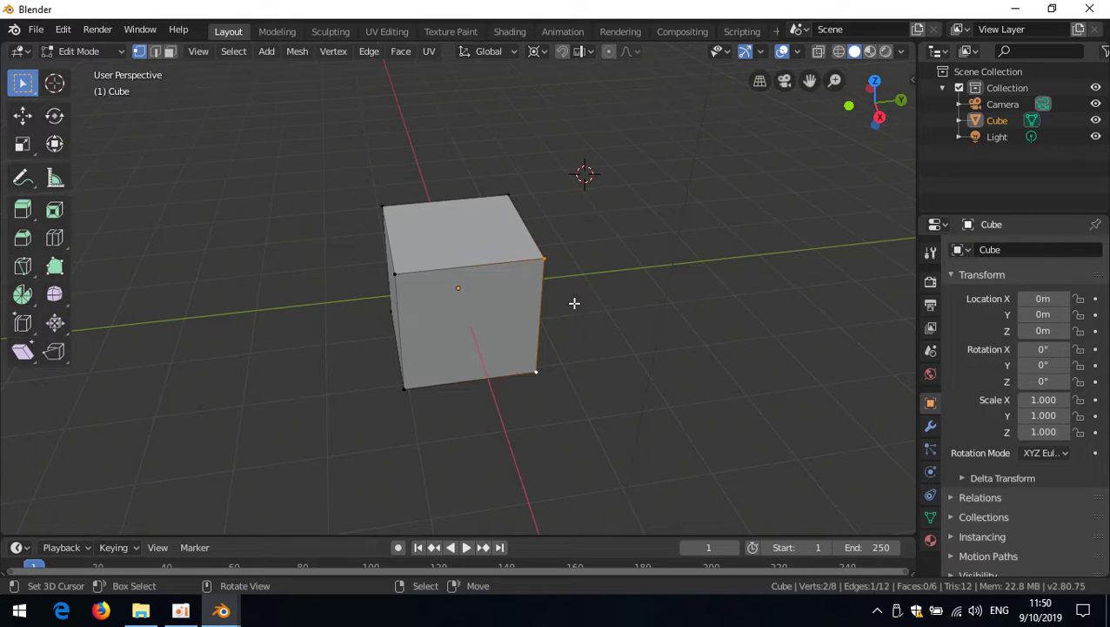
click(397, 273)
click(235, 52)
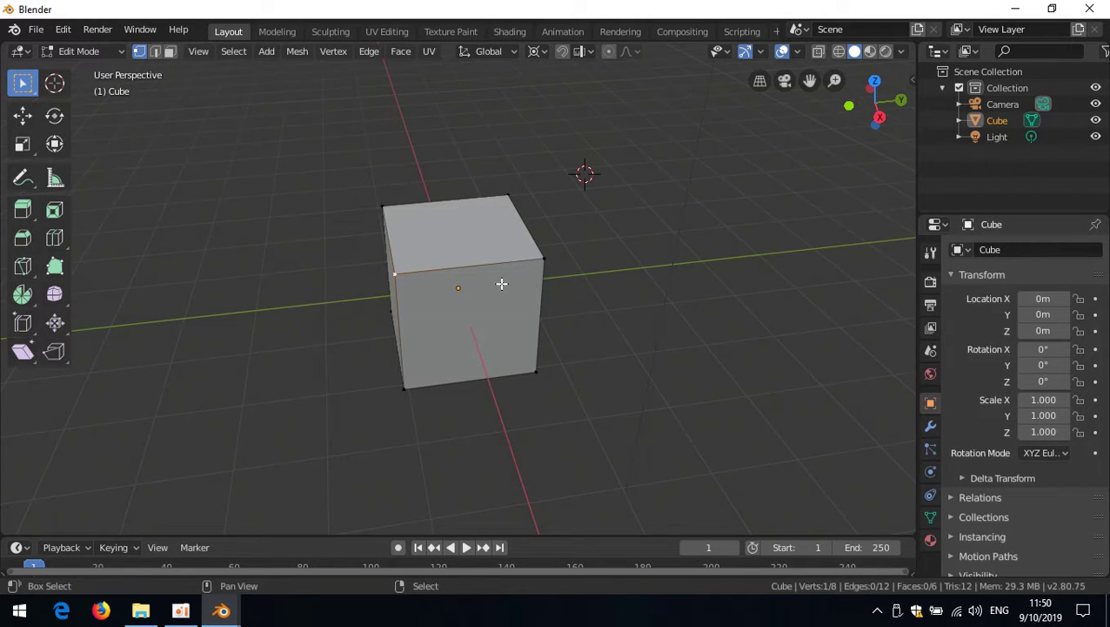
Step: Assign Shift Left Mouse as the shortcut for snapping Cursor to Selected
key(shift+s)
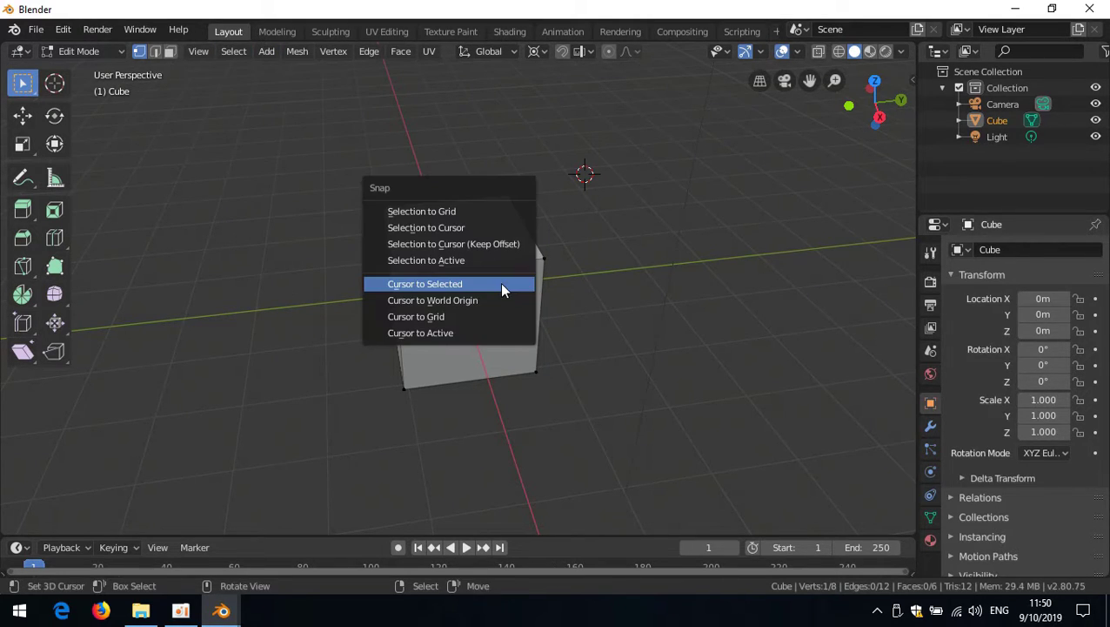
right_click(448, 283)
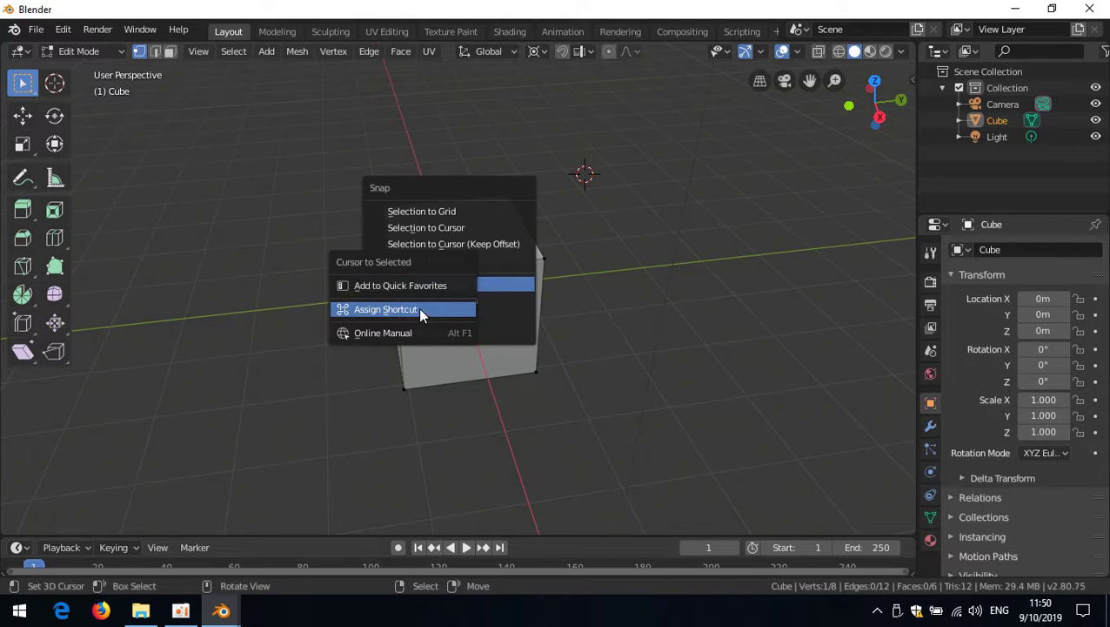
click(418, 310)
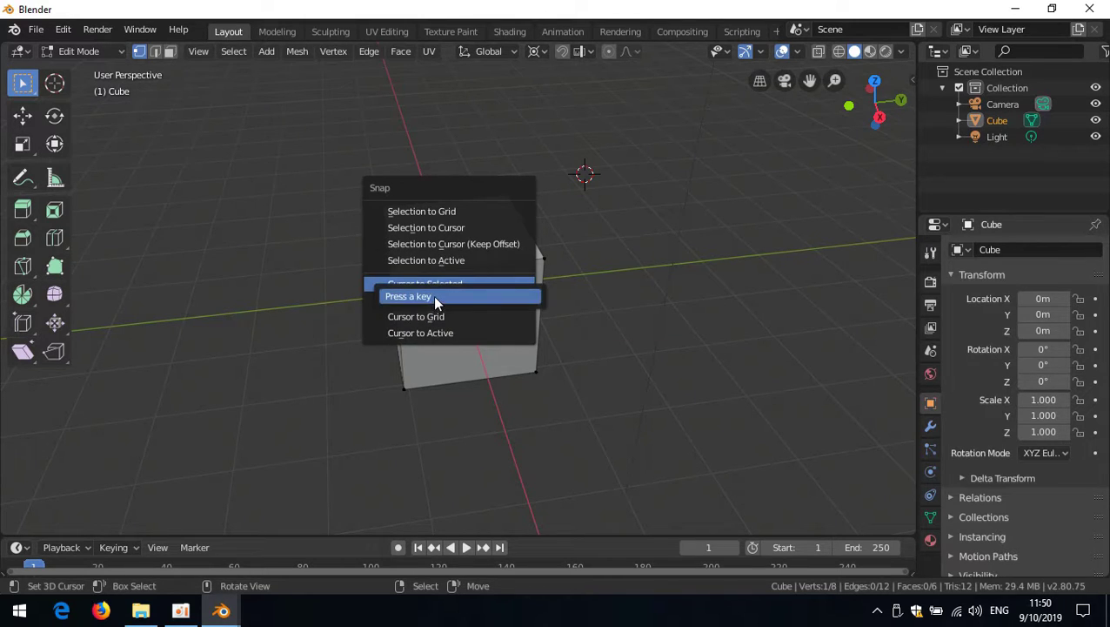
shift+click(431, 295)
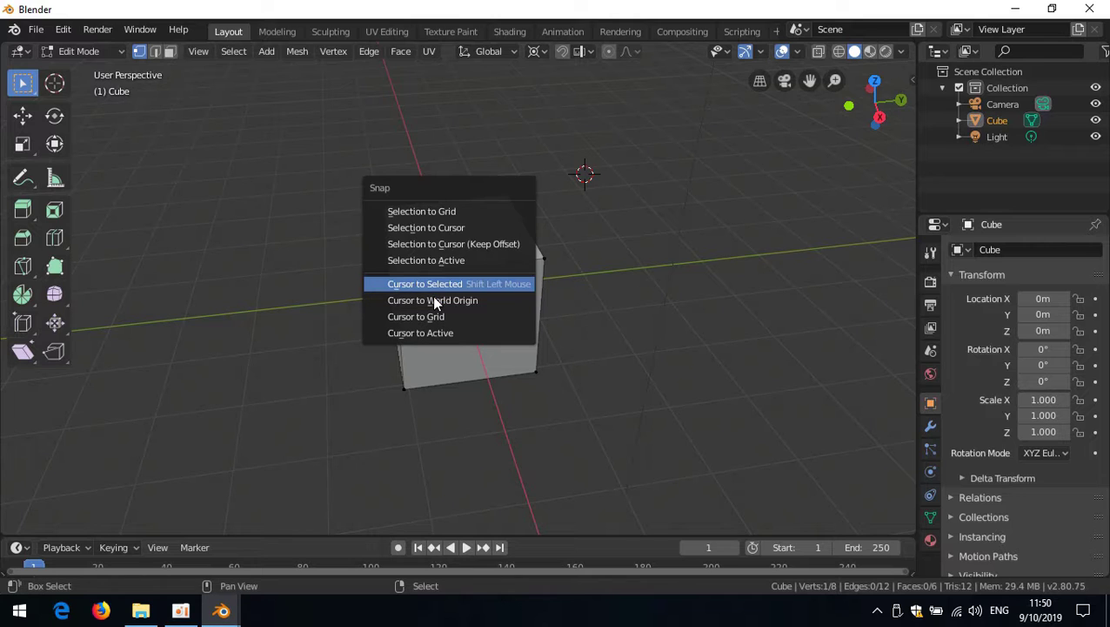
Step: Snap the 3D cursor to the centre of the top face's four vertices and try scaling them to 0
shift+click(676, 297)
shift+click(547, 259)
shift+click(507, 199)
shift+click(396, 200)
key(shift+s)
text(s0)
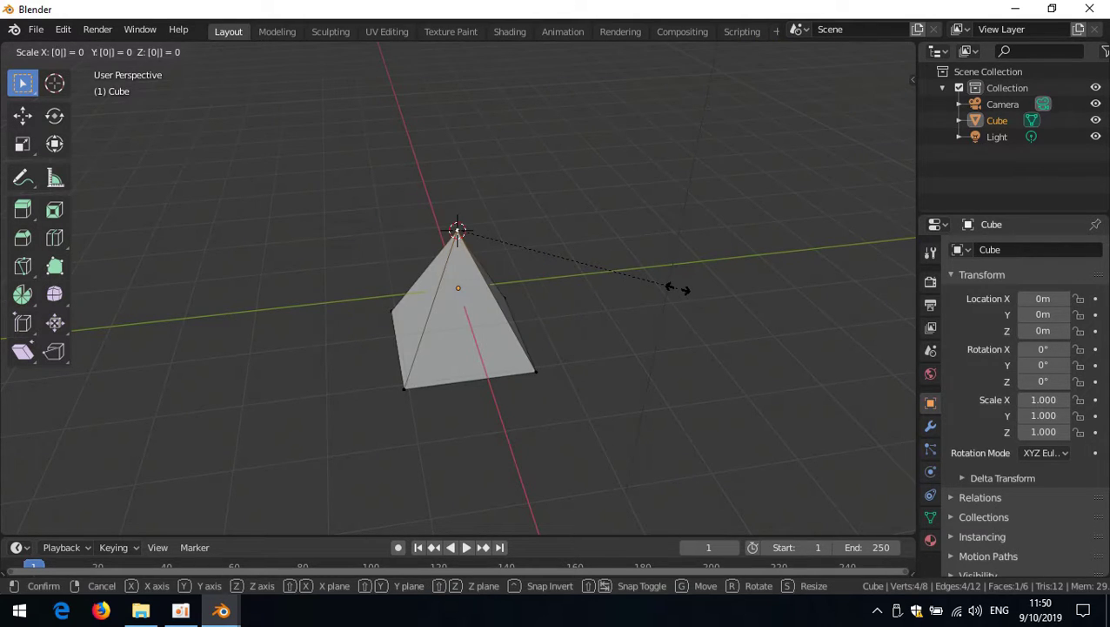
key(Return)
key(ctrl+z)
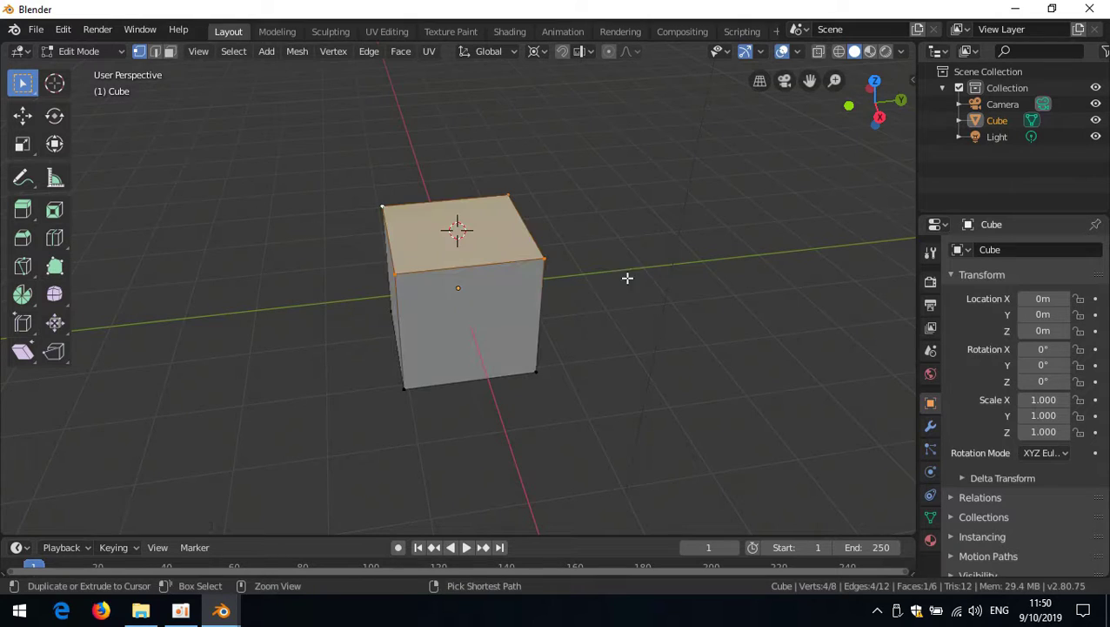
Step: Try snapping the 3D cursor to the front face's upper-left vertex and to the centre of three selected top vertices
click(398, 274)
shift+right_click(398, 274)
shift+click(540, 270)
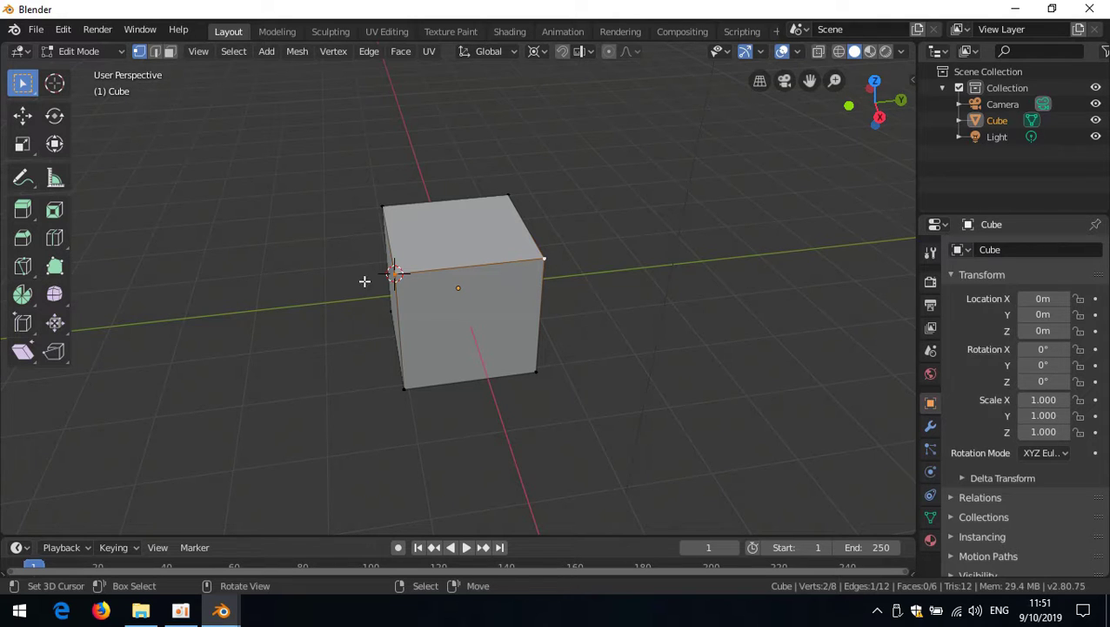
shift+click(394, 274)
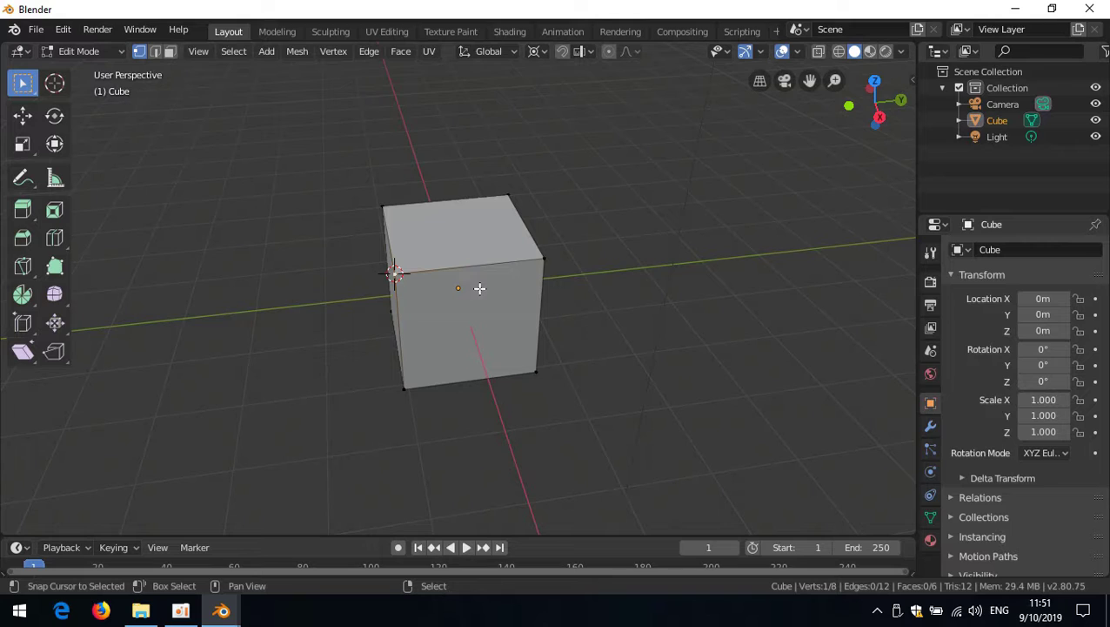
shift+click(544, 258)
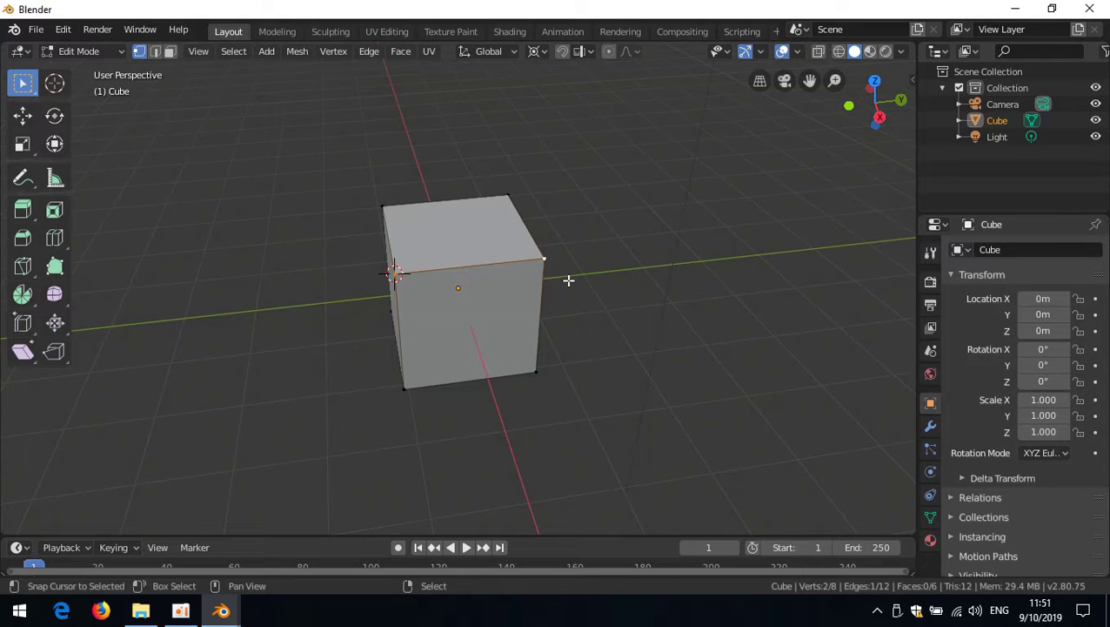
shift+click(508, 195)
key(shift+s)
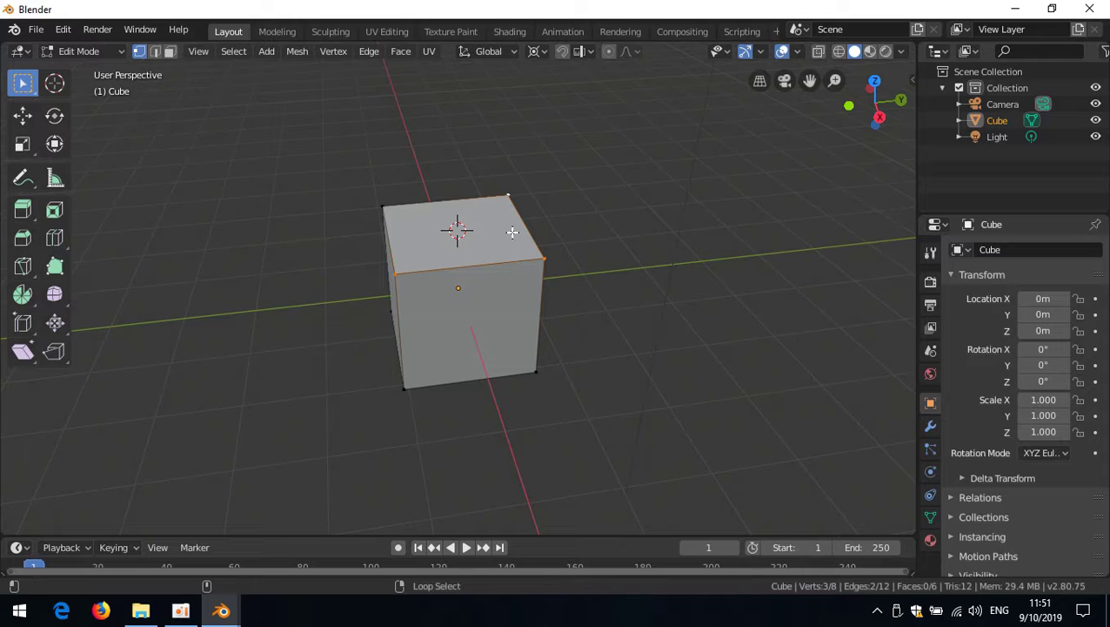
Step: Assign Shift Alt Left Mouse as the shortcut for merging vertices At Cursor
key(alt+m)
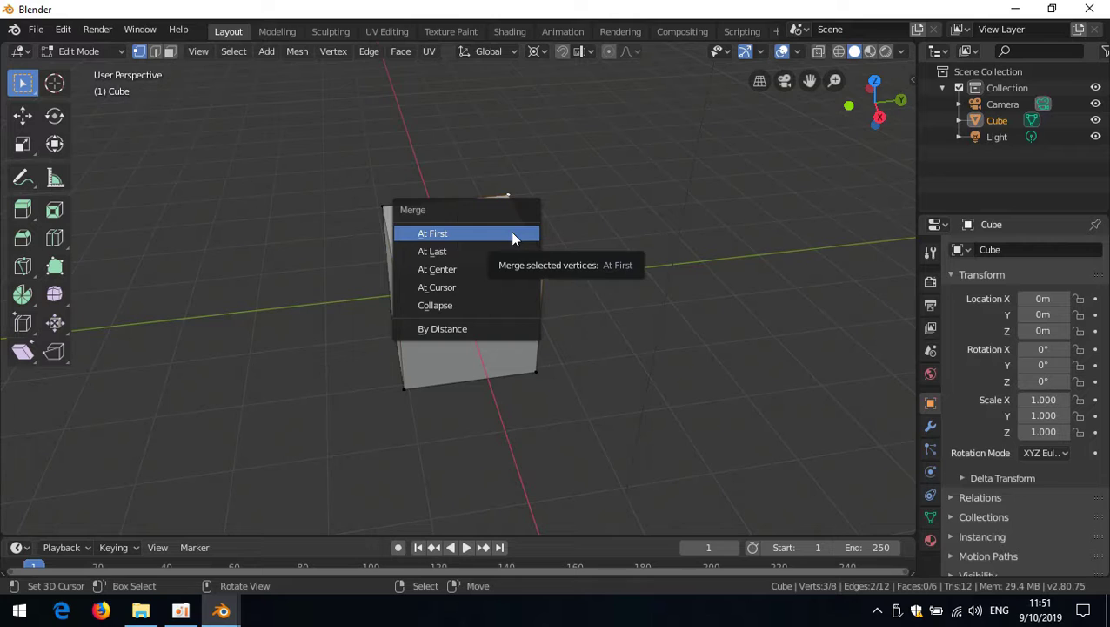
right_click(477, 286)
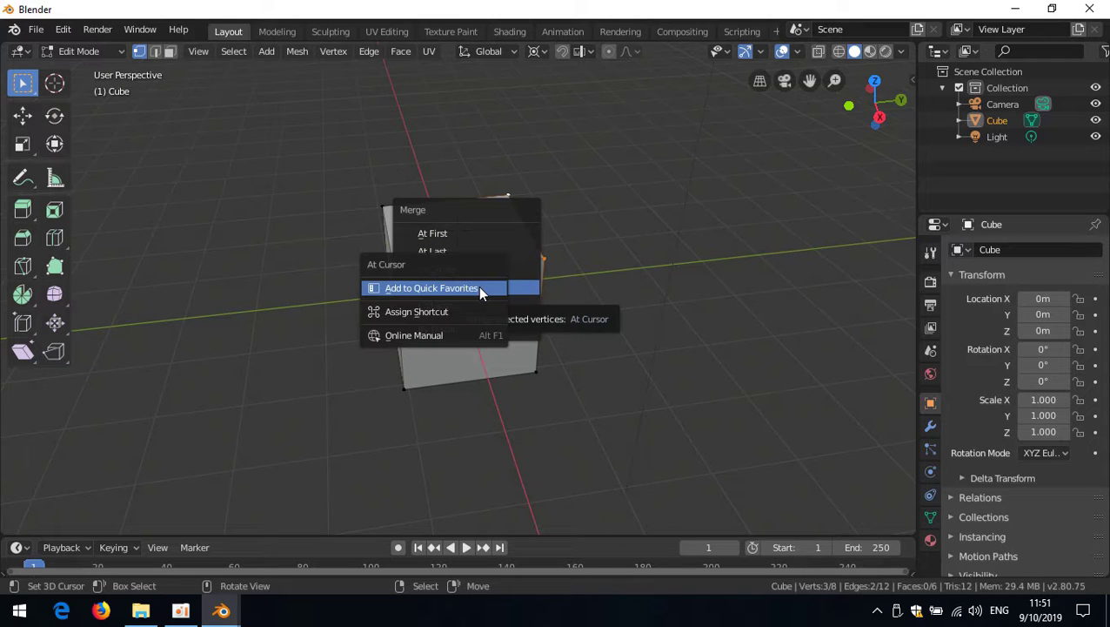
click(459, 314)
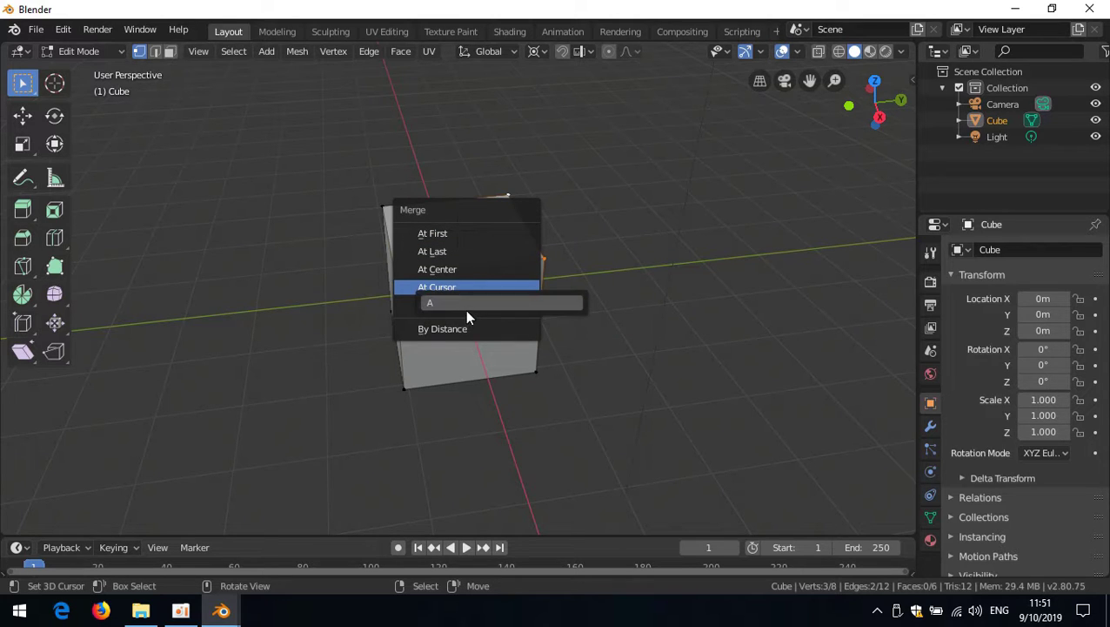
click(469, 305)
key(shift+alt)
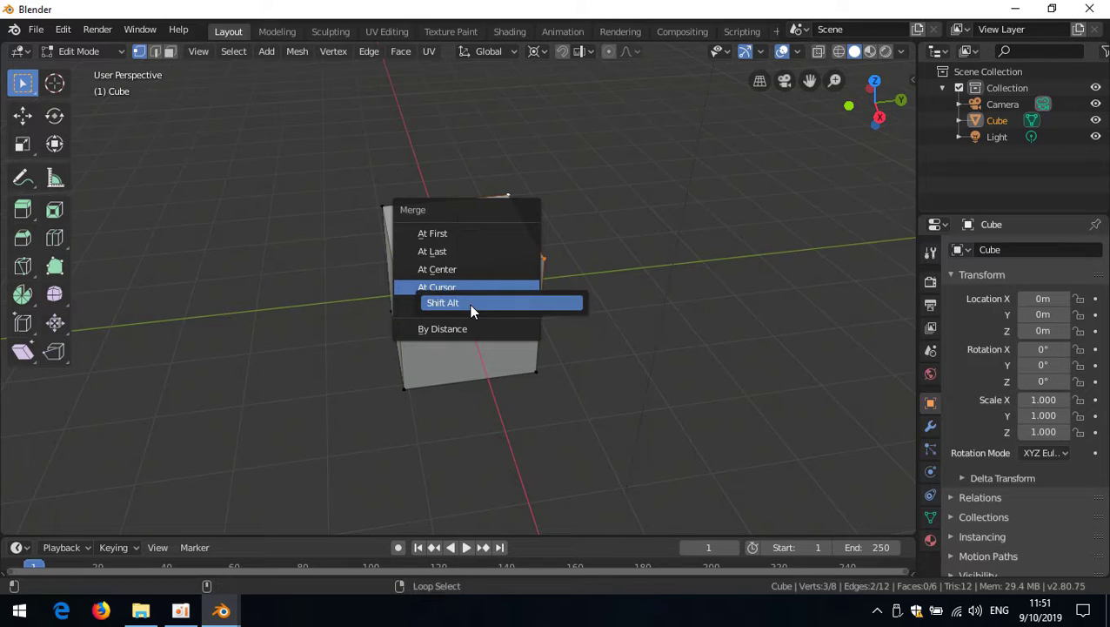
key(shift+alt+a)
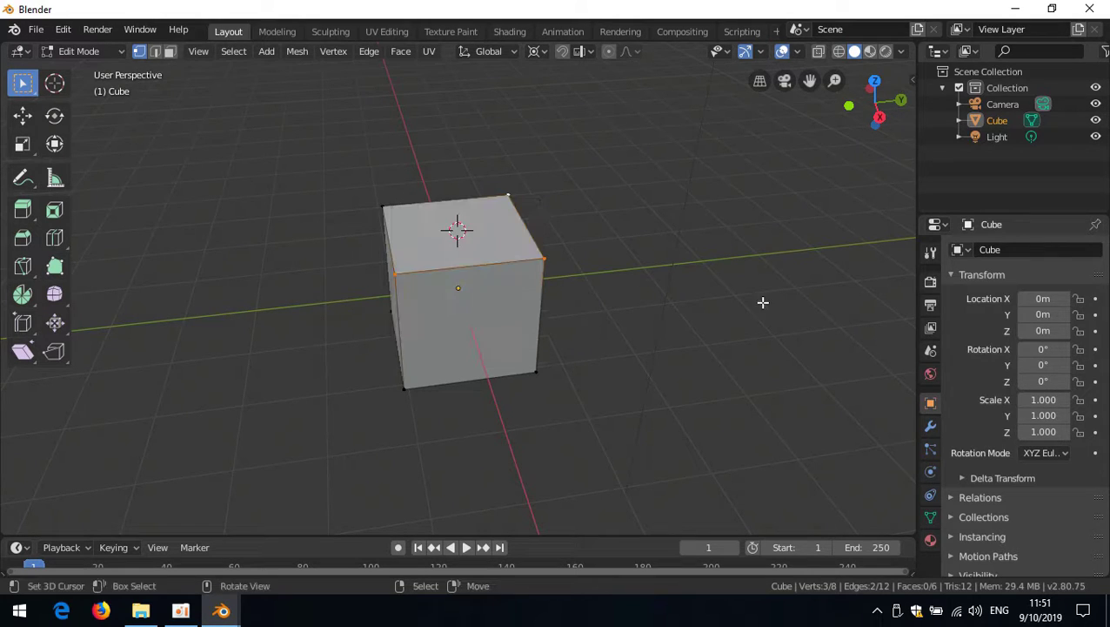
Step: Snap the 3D cursor midway between the front face's two upper vertices and try merging them at the cursor
click(407, 280)
shift+click(532, 271)
key(shift+s)
key(shift+alt+a)
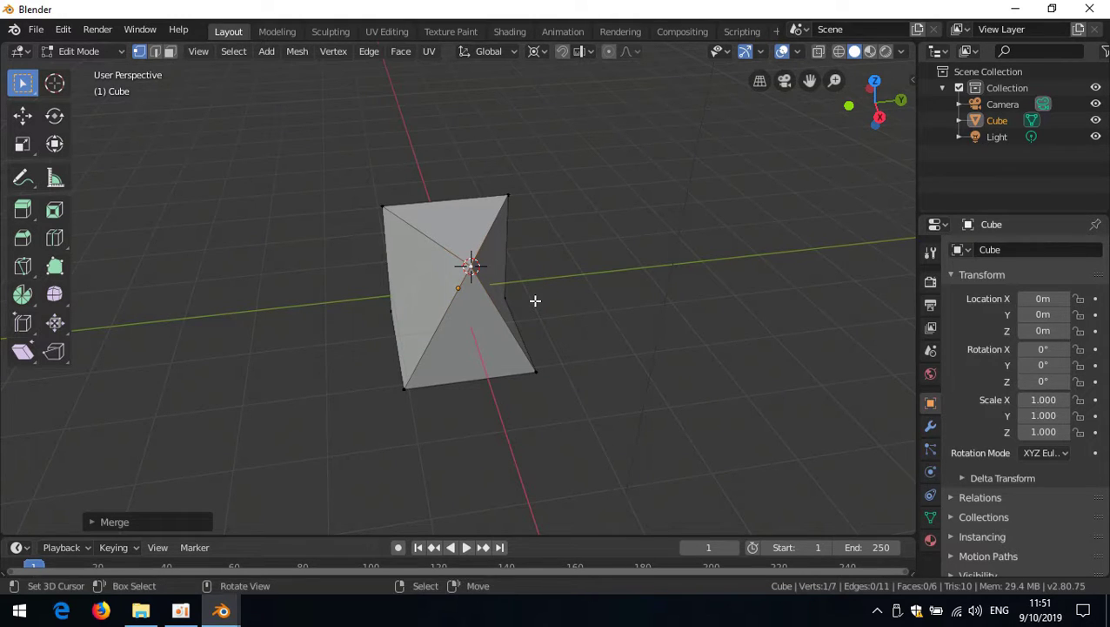
key(ctrl+z)
key(ctrl+z)
Step: Snap the 3D cursor to the front face's upper-left vertex and try merging both upper vertices there
key(shift+s)
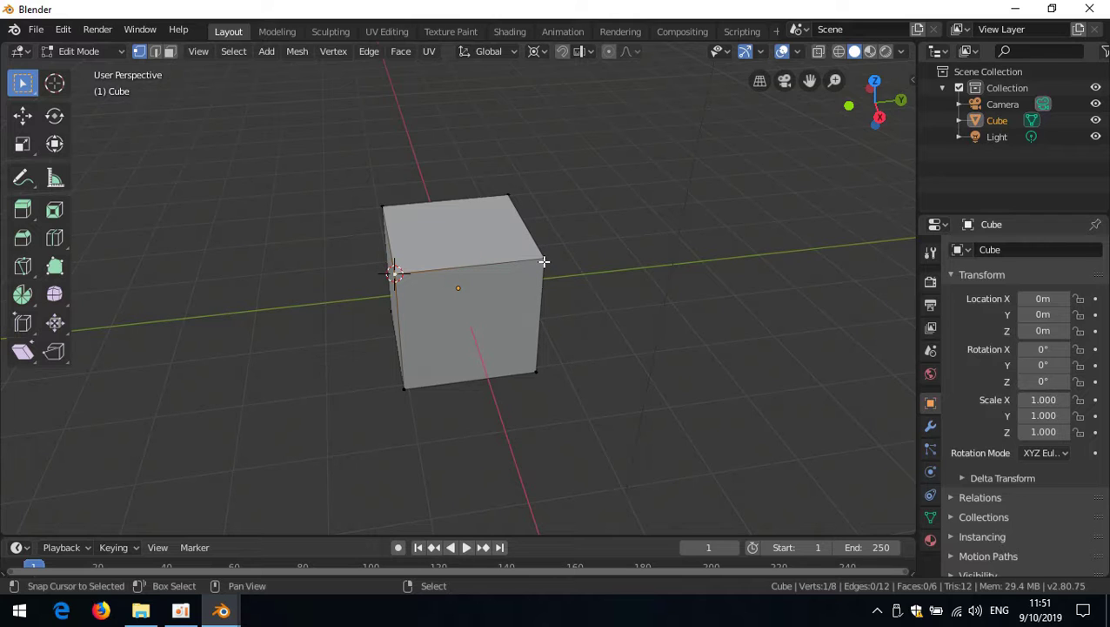
key(m)
click(489, 293)
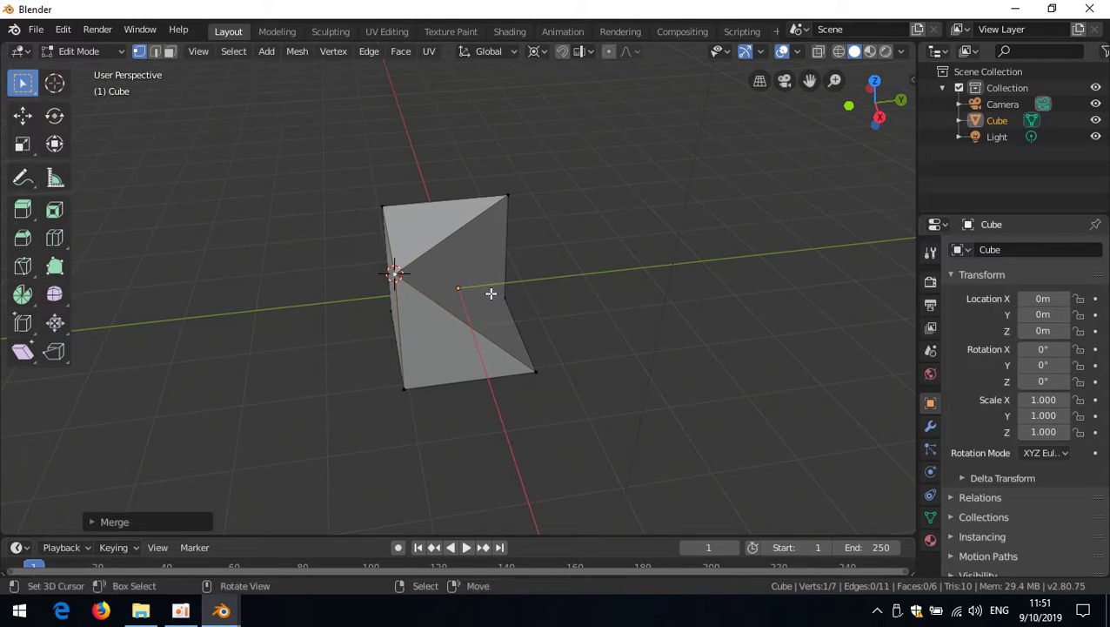
key(ctrl+z)
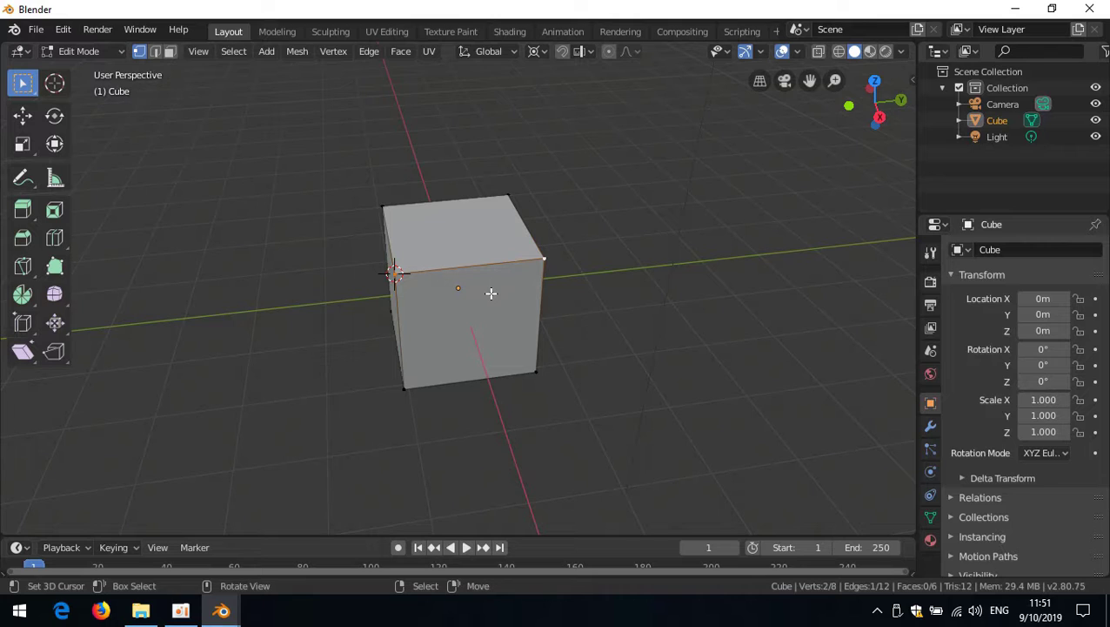
Step: Select the top face's four vertices and snap the 3D cursor to their centre
click(509, 195)
ctrl+shift+click(396, 272)
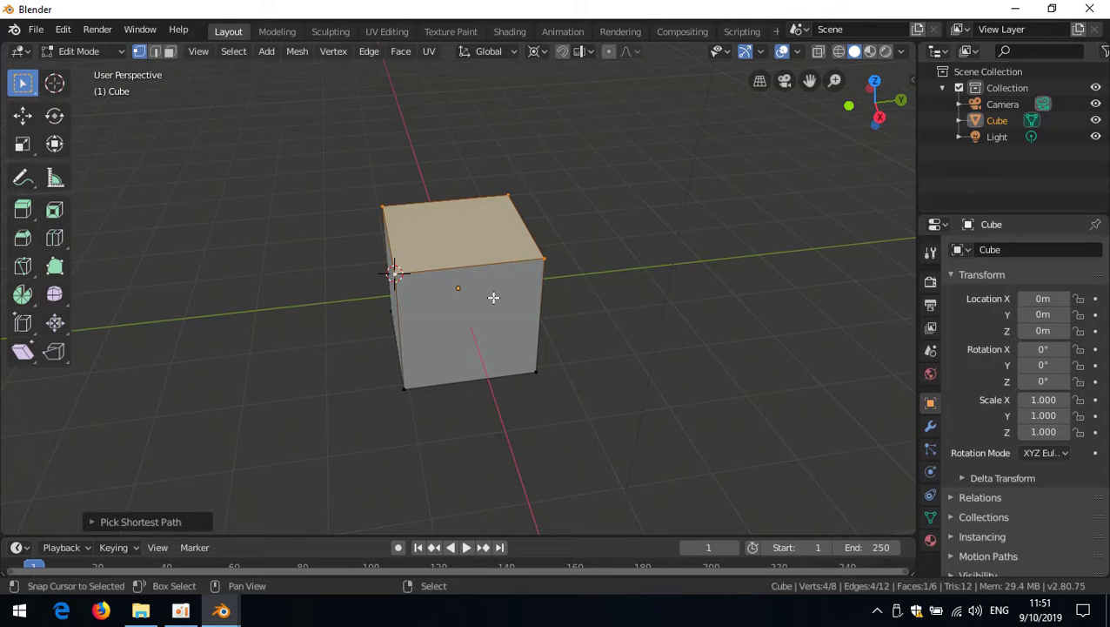
key(shift+s)
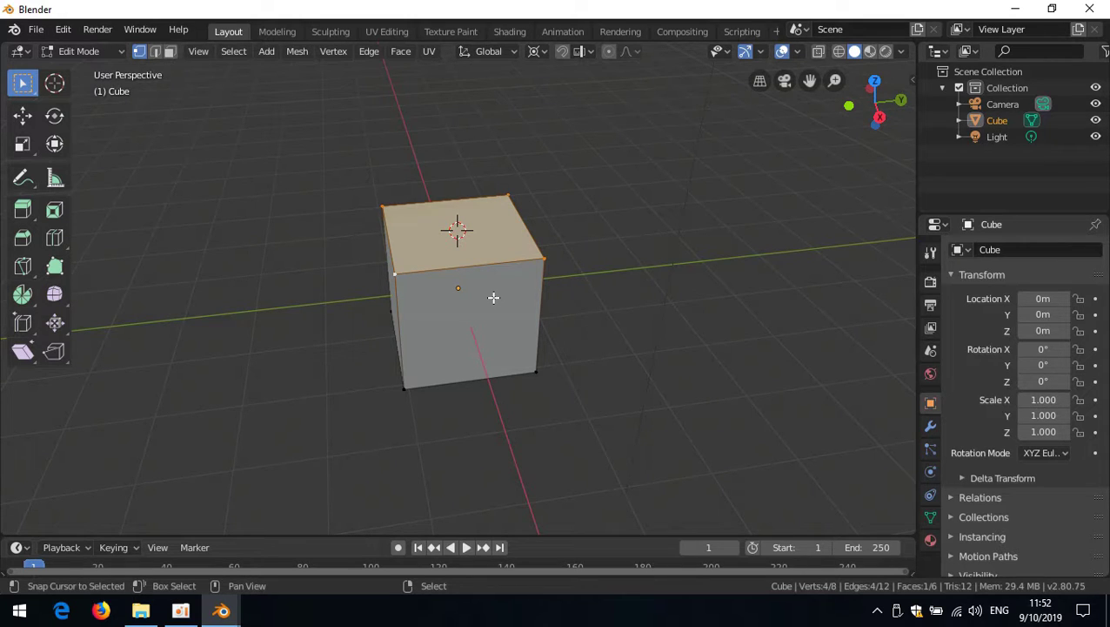
Step: Try merging the top face's four vertices at the 3D cursor
key(m)
click(523, 298)
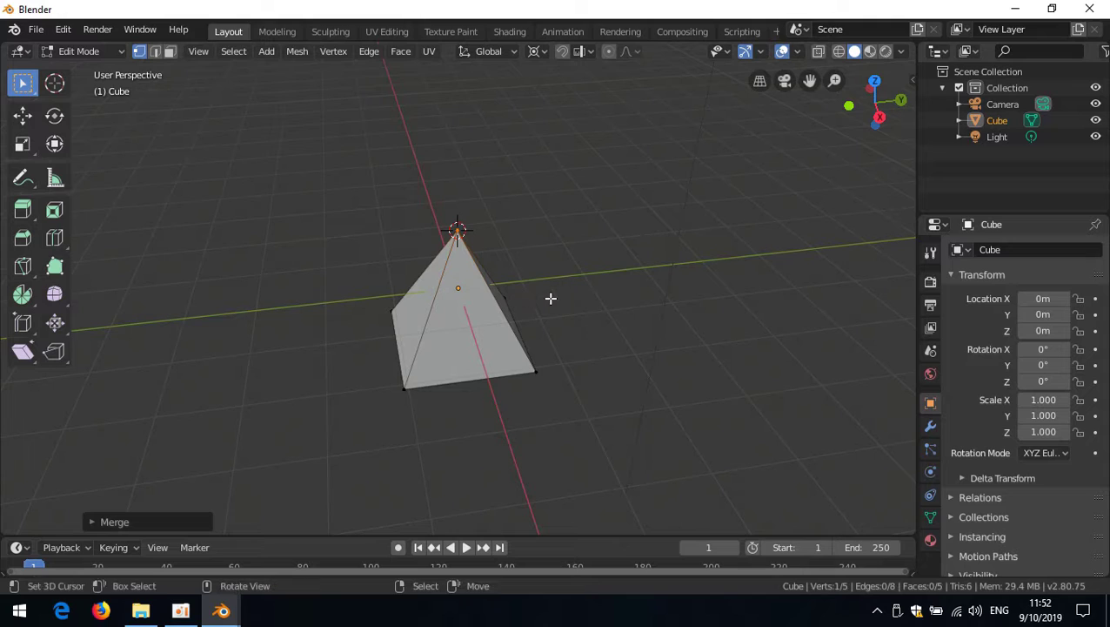
key(ctrl+z)
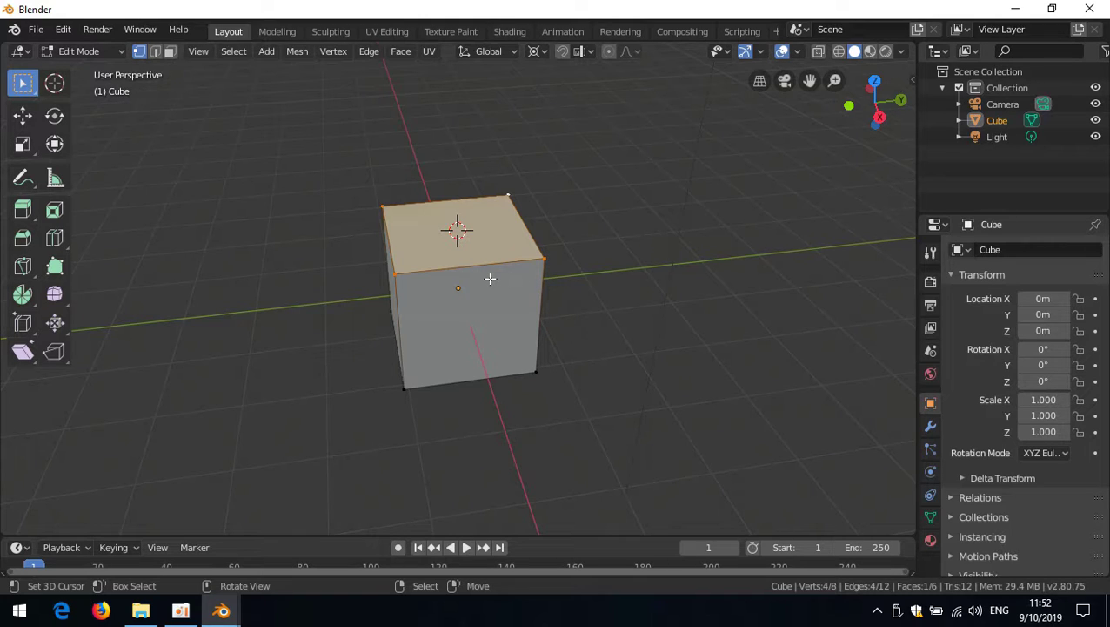
Step: Select the front face's upper edge and assign Alt Left Mouse to Selection to Cursor (Keep Offset)
click(403, 277)
key(shift+s)
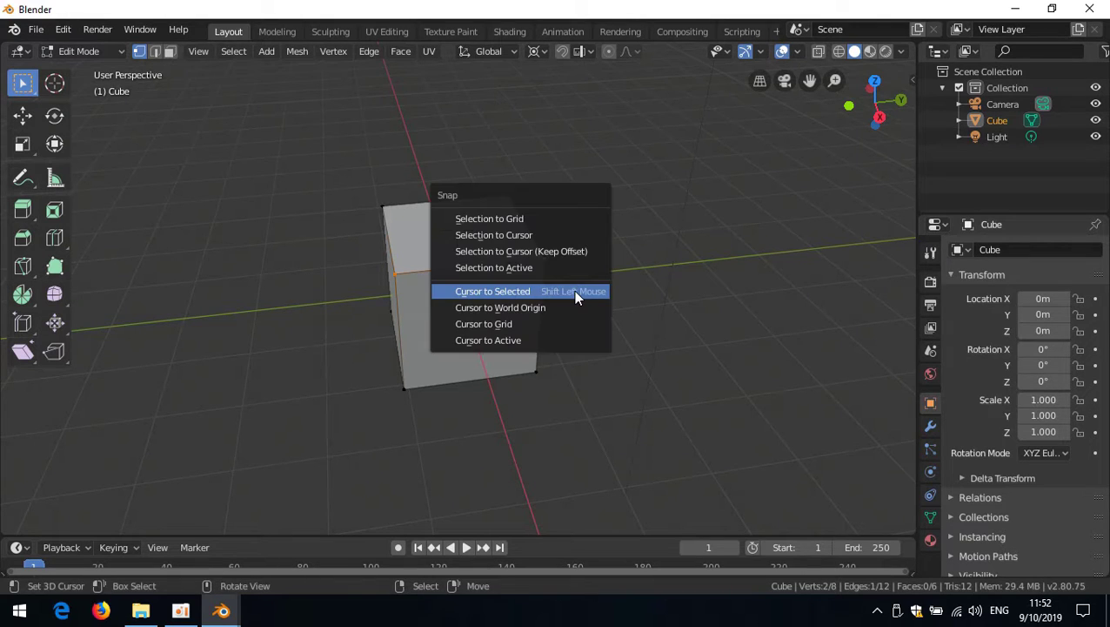
right_click(560, 249)
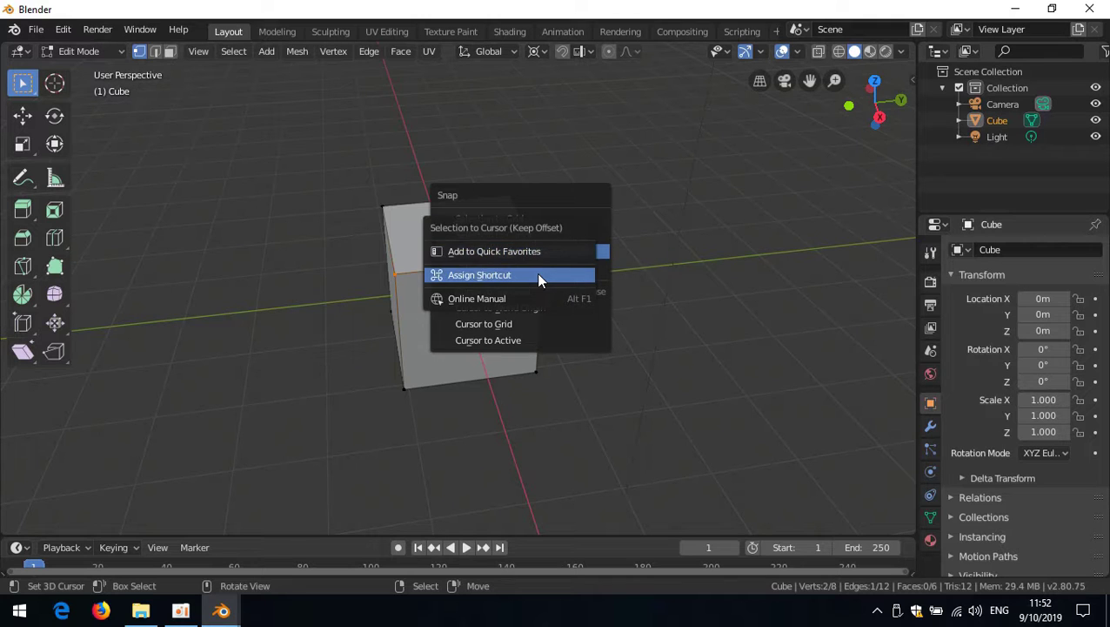
click(536, 272)
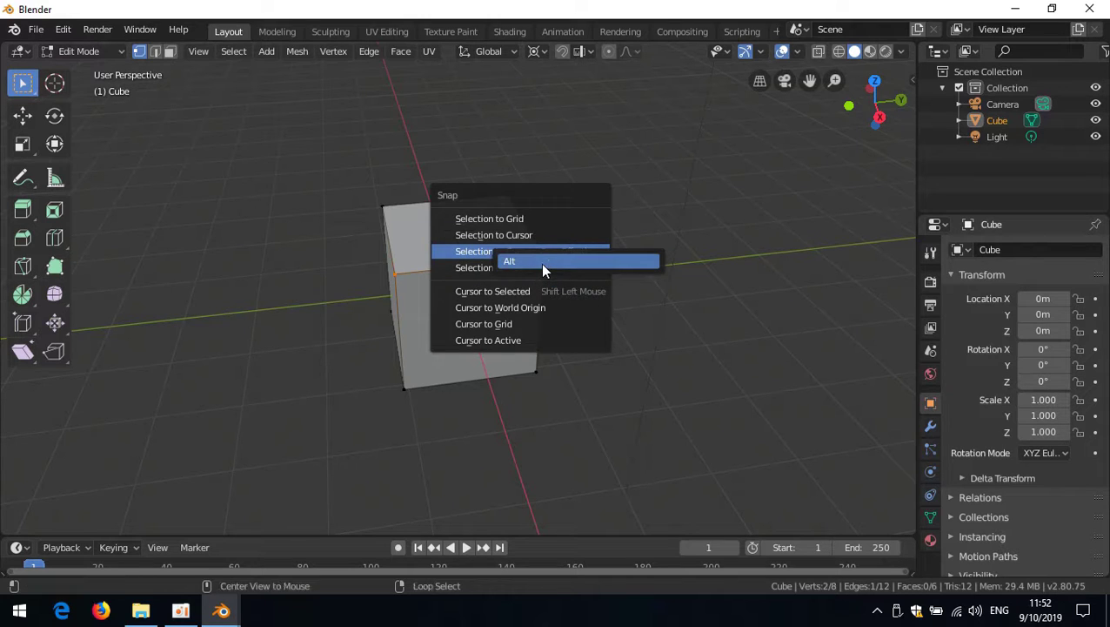
alt+click(540, 263)
Step: Try snapping the front face's upper edge to the 3D cursor while keeping its offset
alt+click(644, 298)
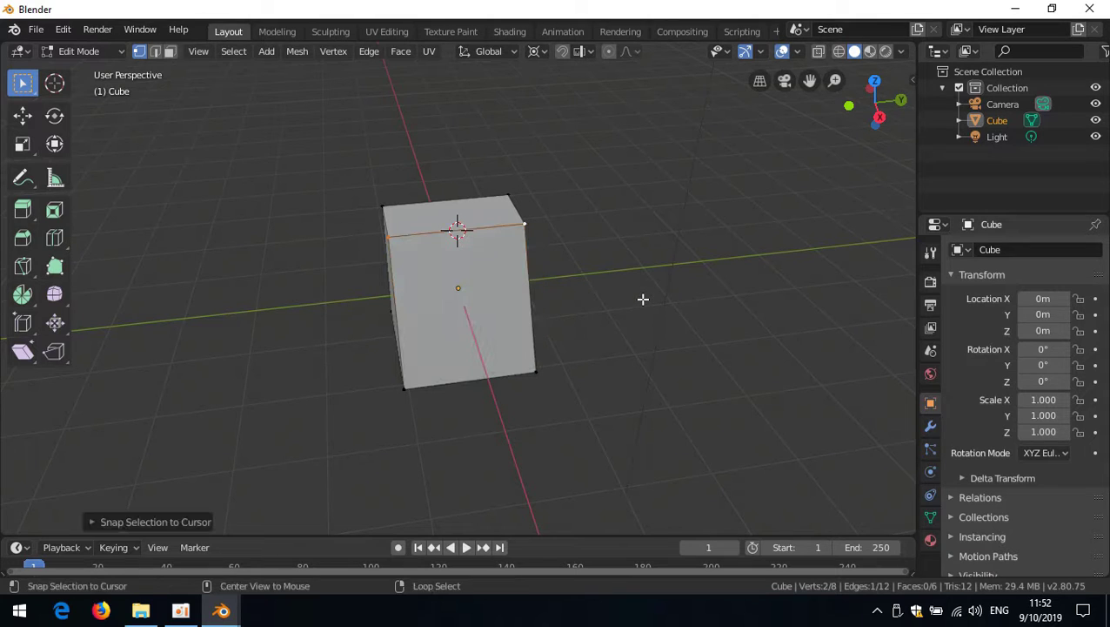
mouse_move(464, 341)
middle_down()
mouse_move(632, 367)
mouse_move(453, 333)
middle_up()
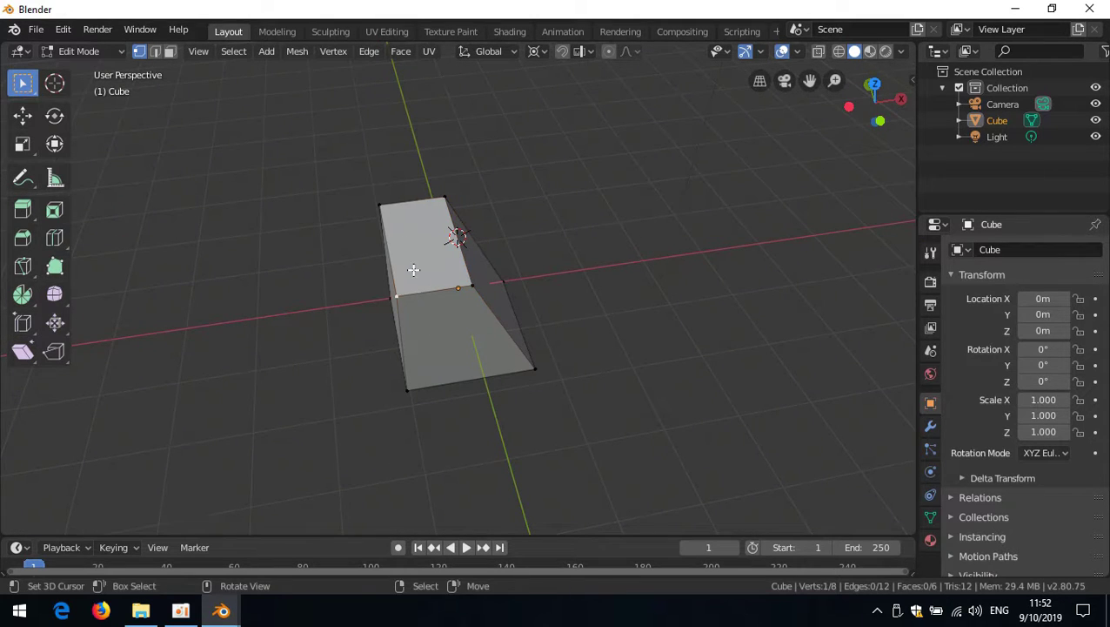
alt+middle_drag(488, 220, 392, 334)
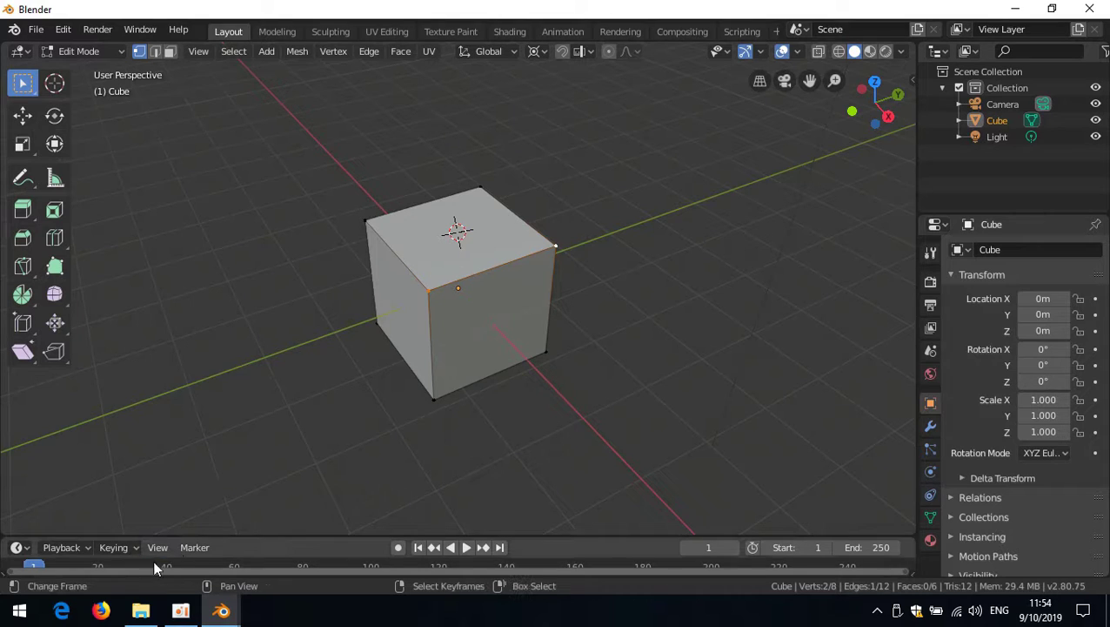
Step: Return to the Preferences window and replace the keymap's key-binding filter text with "view axis"
mouse_move(223, 609)
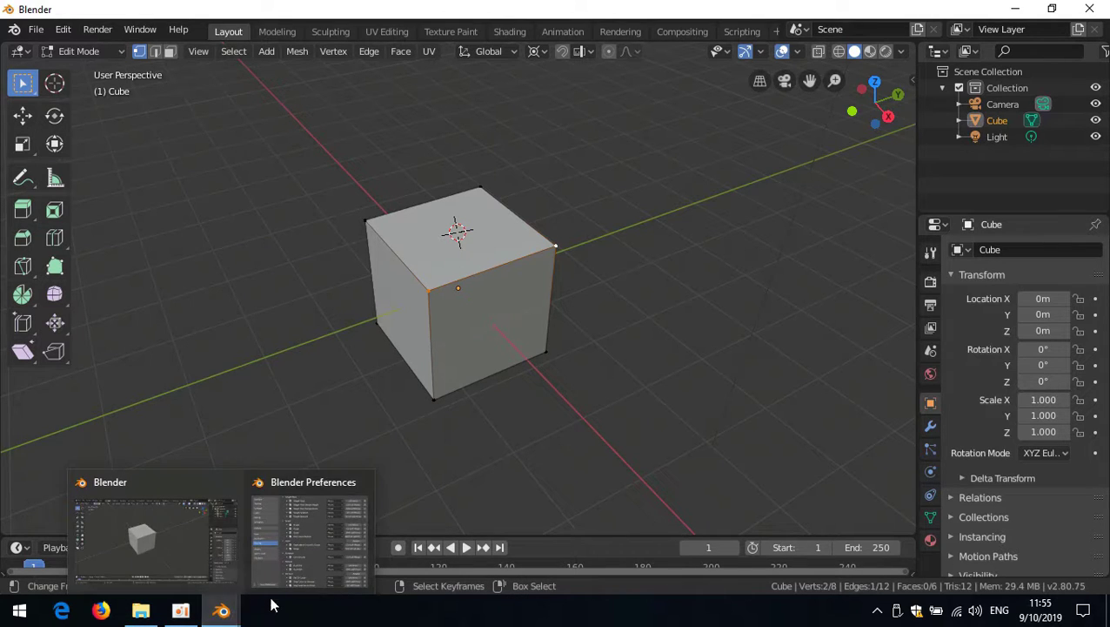
click(282, 564)
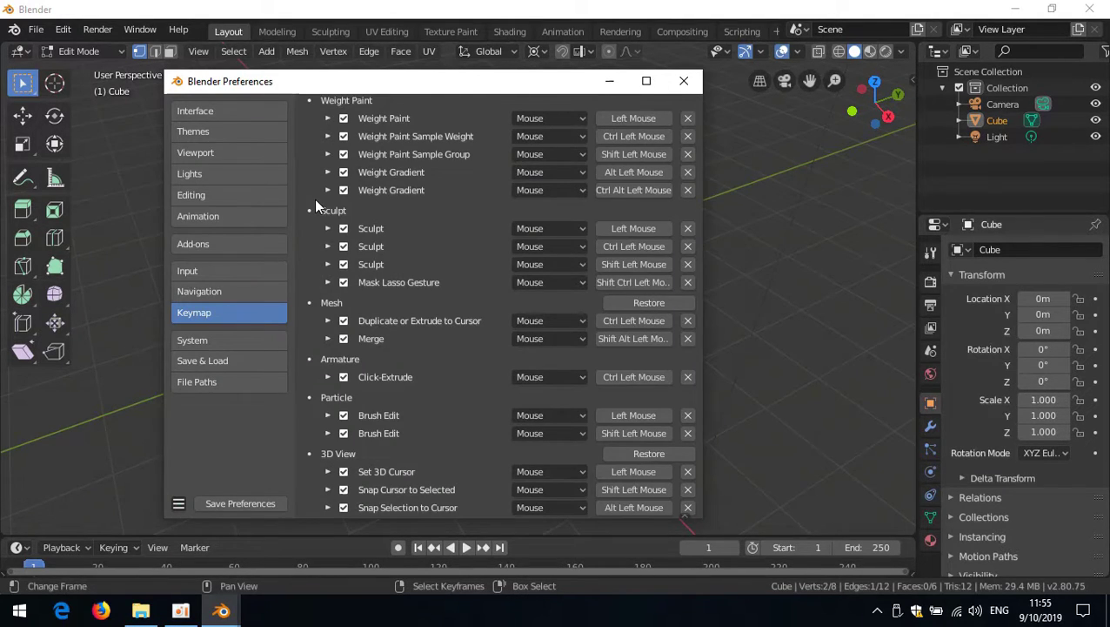
scroll(609, 196, up, 15)
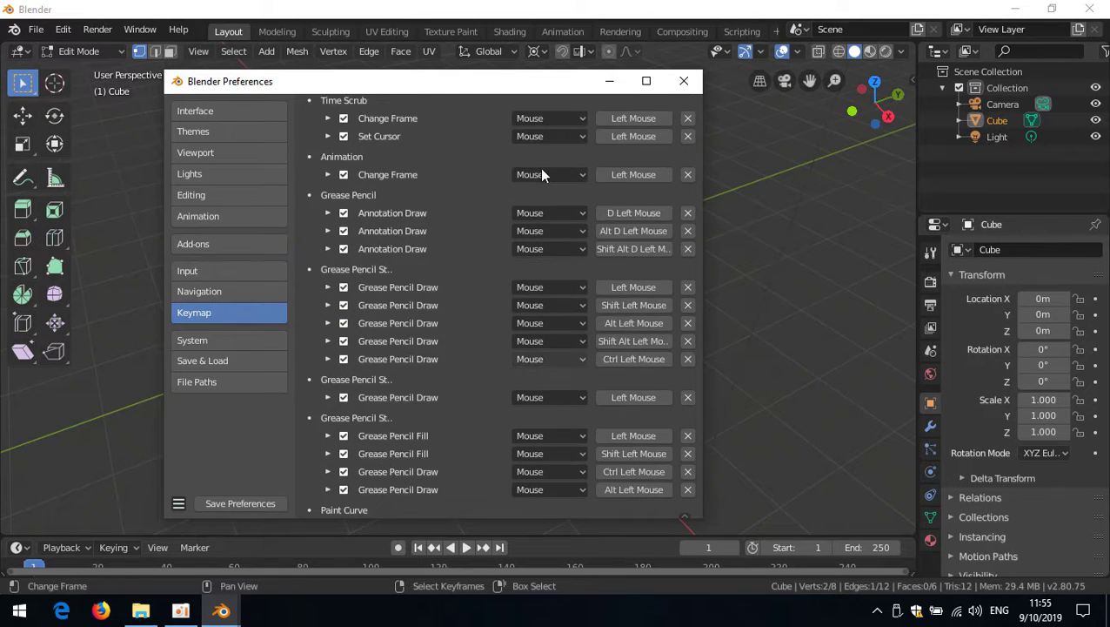
scroll(529, 157, up, 4)
click(512, 129)
key(BackSpace)
text(view axis)
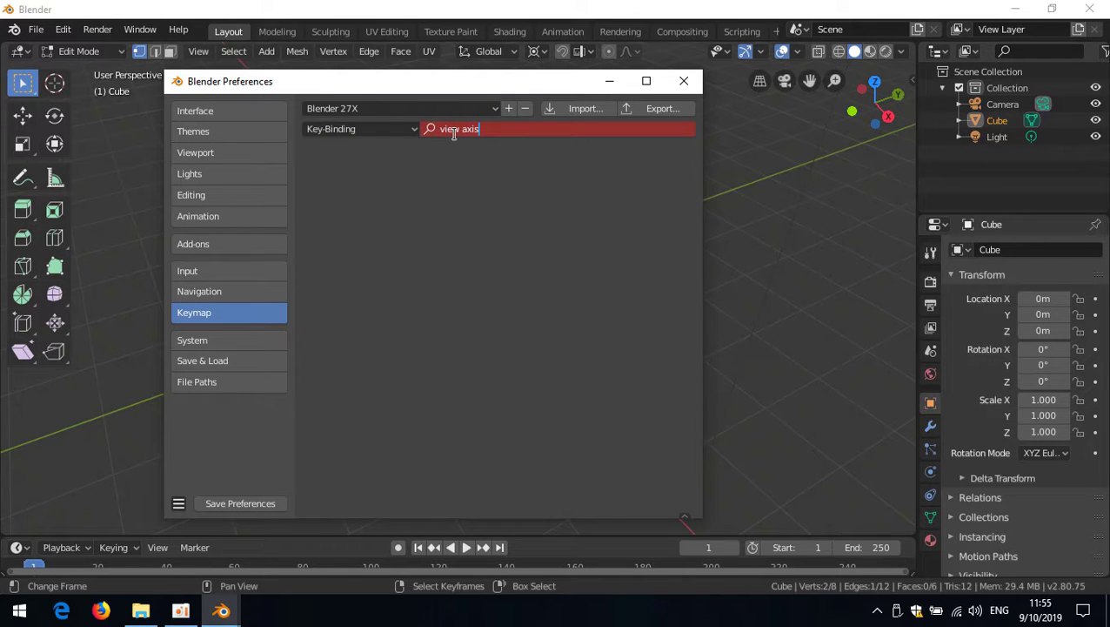
Step: Change the keymap search's filter type to Name for the "view axis" query
key(Return)
click(386, 128)
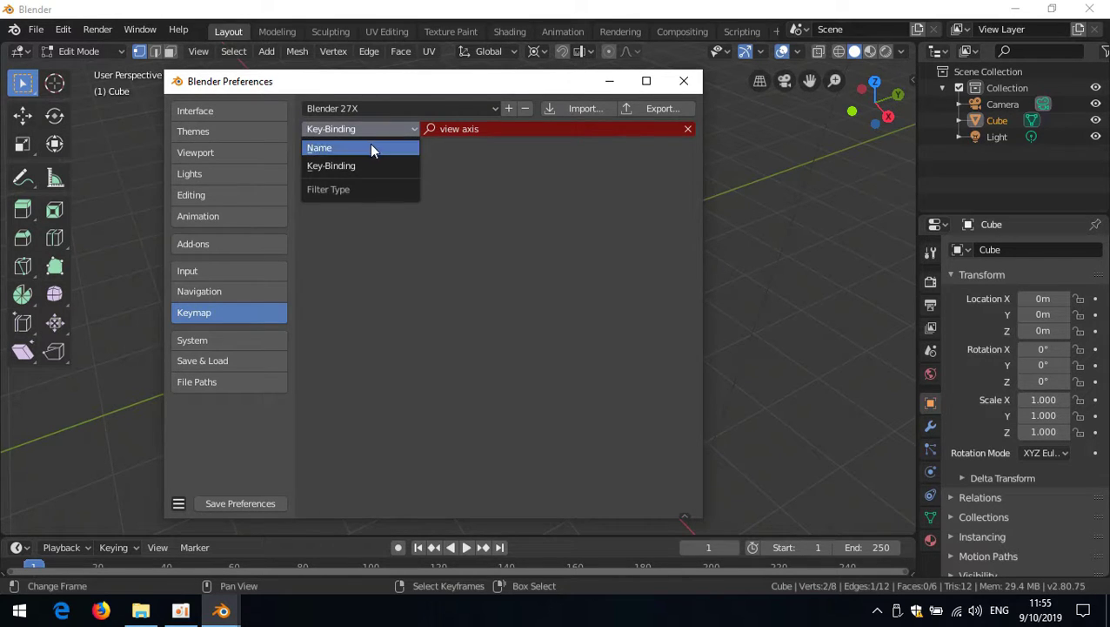
click(370, 147)
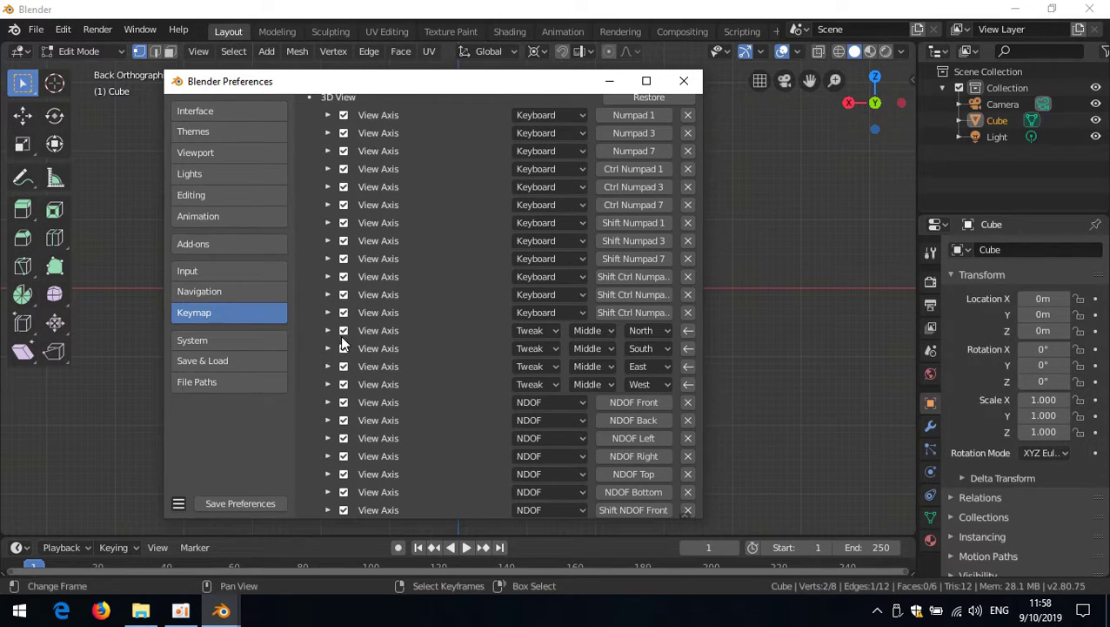
Step: Disable the four Tweak Middle View Axis shortcuts for the North, South, East and West directions
drag(344, 334, 343, 350)
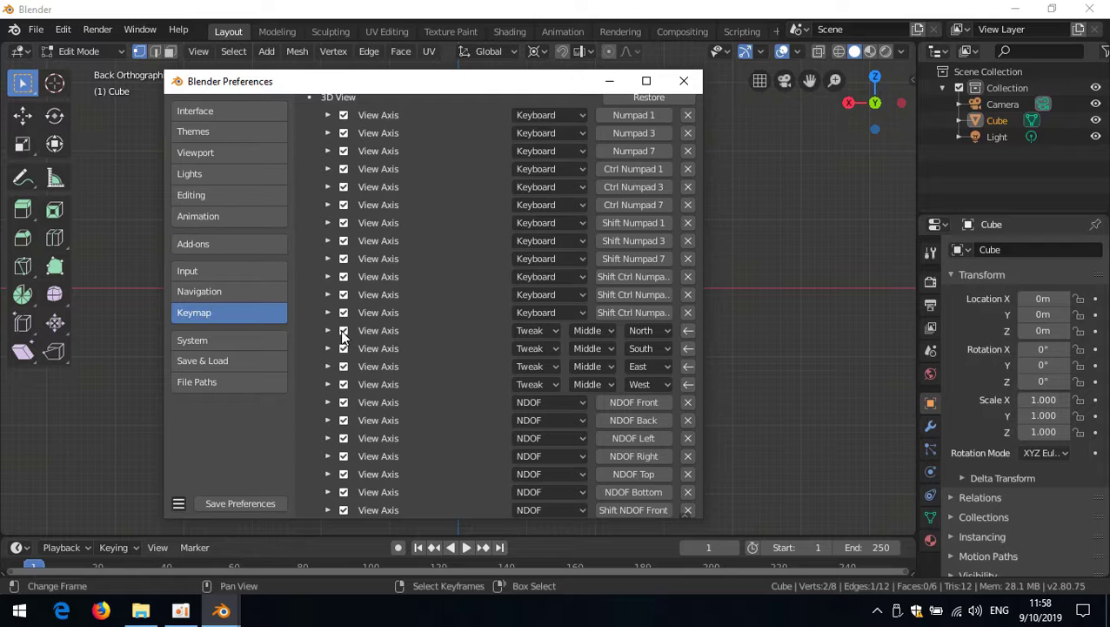
click(343, 384)
scroll(445, 357, up, 3)
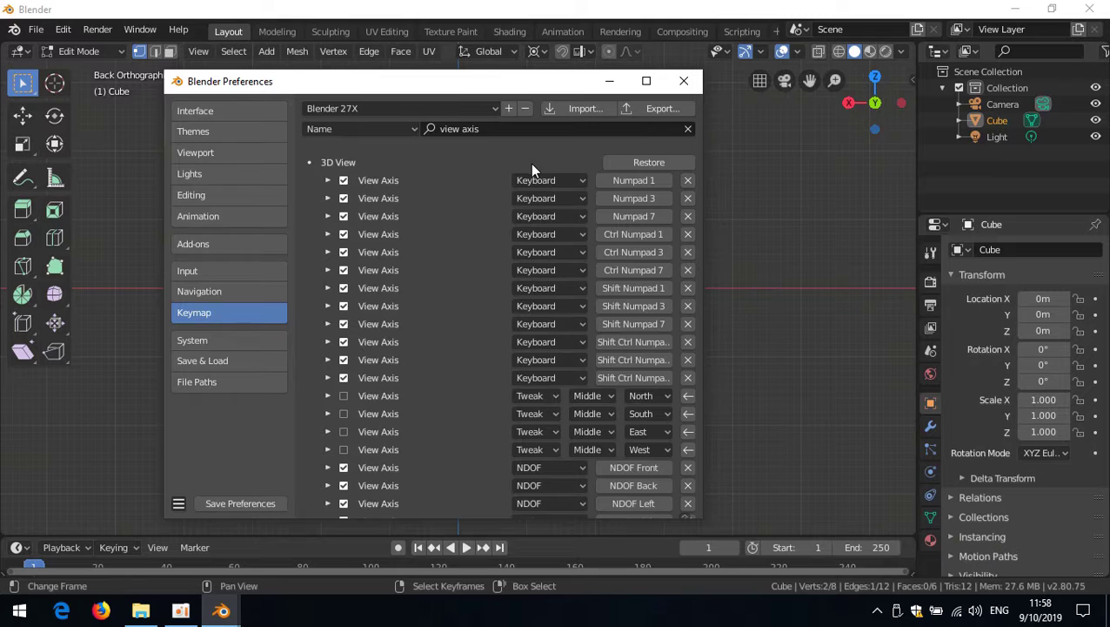
Step: Rebind the Numpad 1 View Axis entry for the Front view to Ctrl with Tweak, Middle, North
click(547, 181)
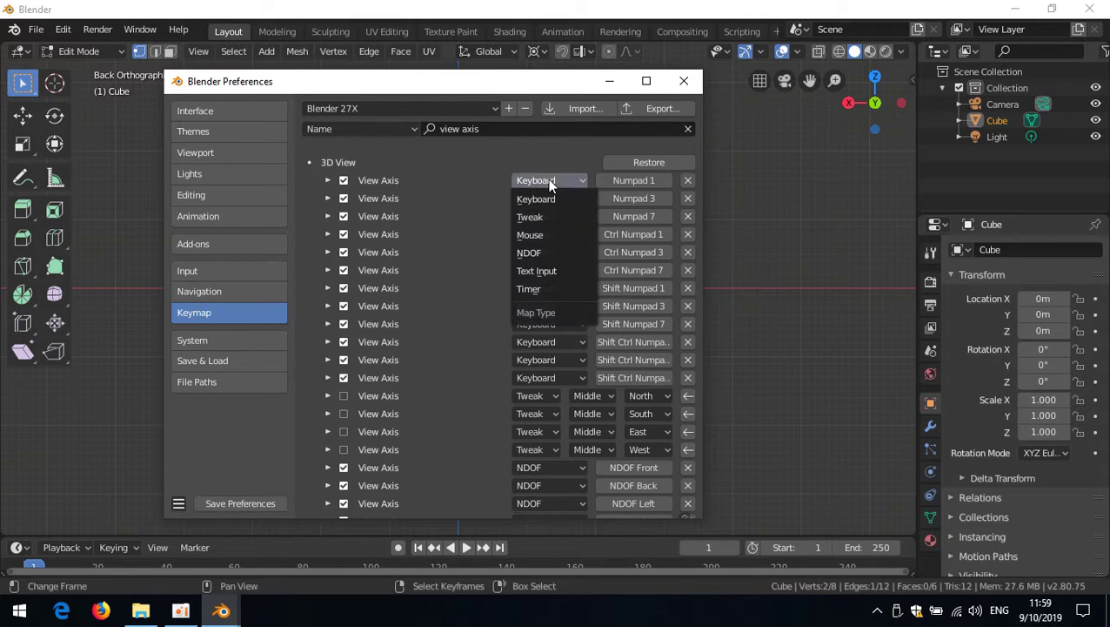
click(543, 214)
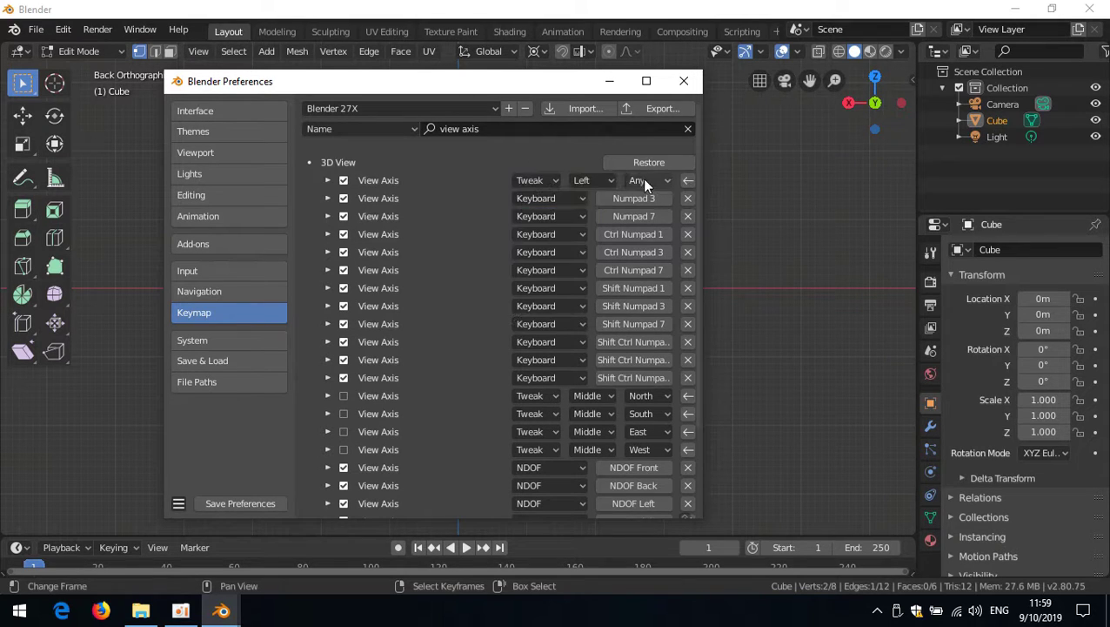
click(581, 181)
click(588, 218)
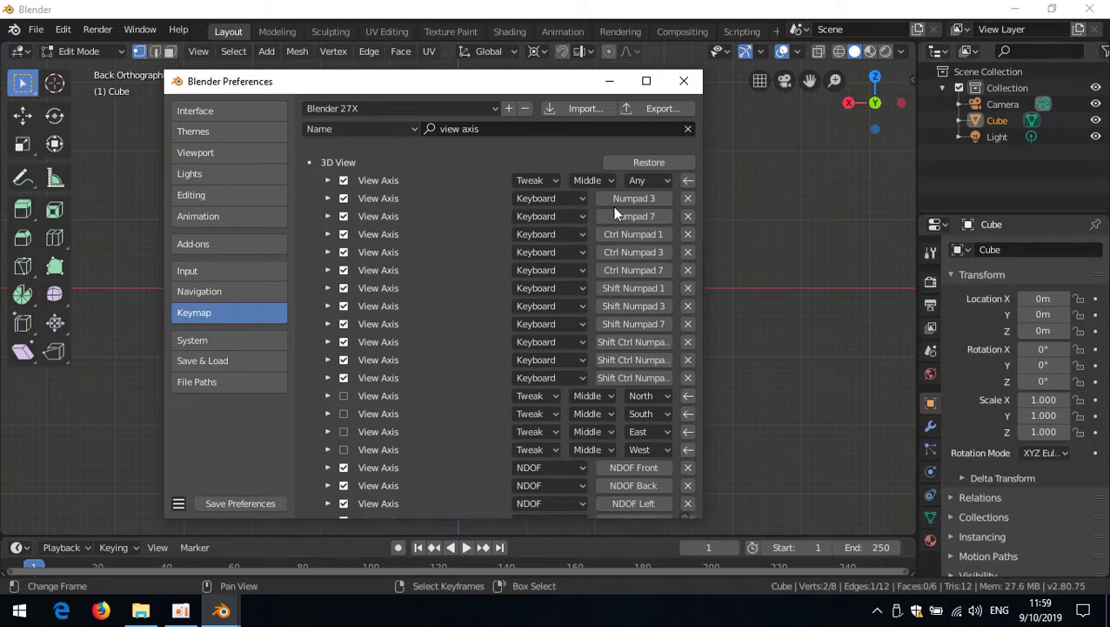
click(638, 180)
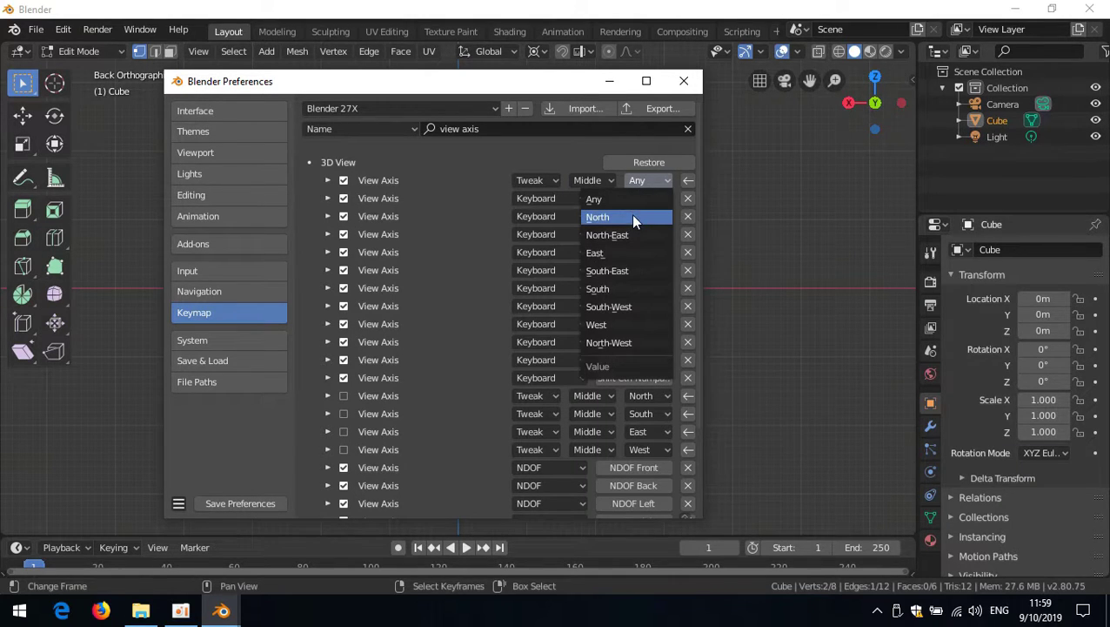
click(633, 217)
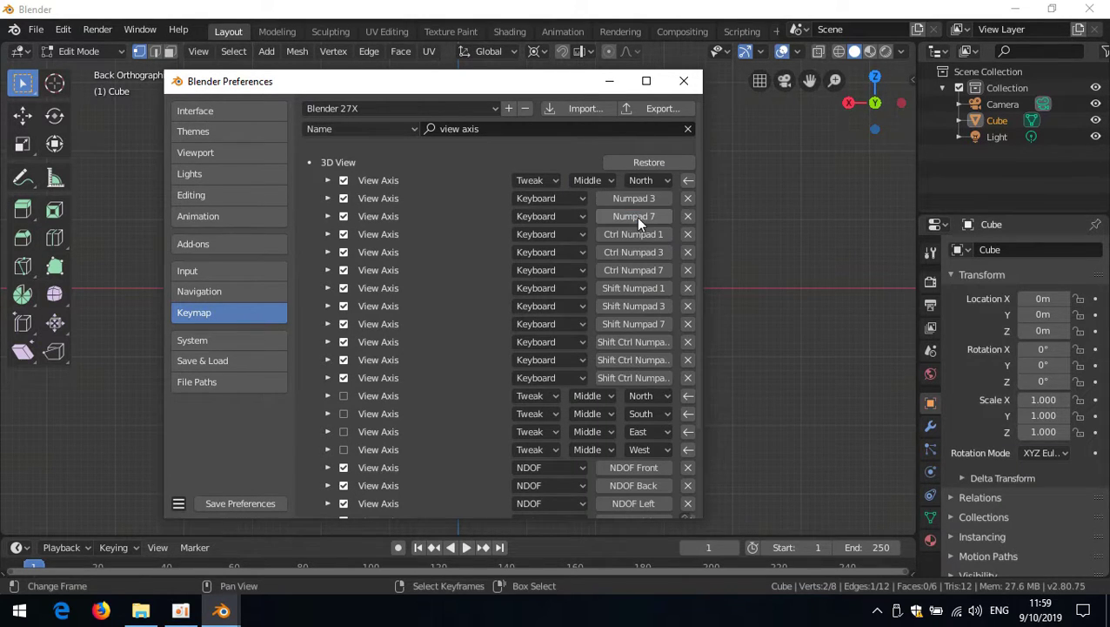
click(329, 181)
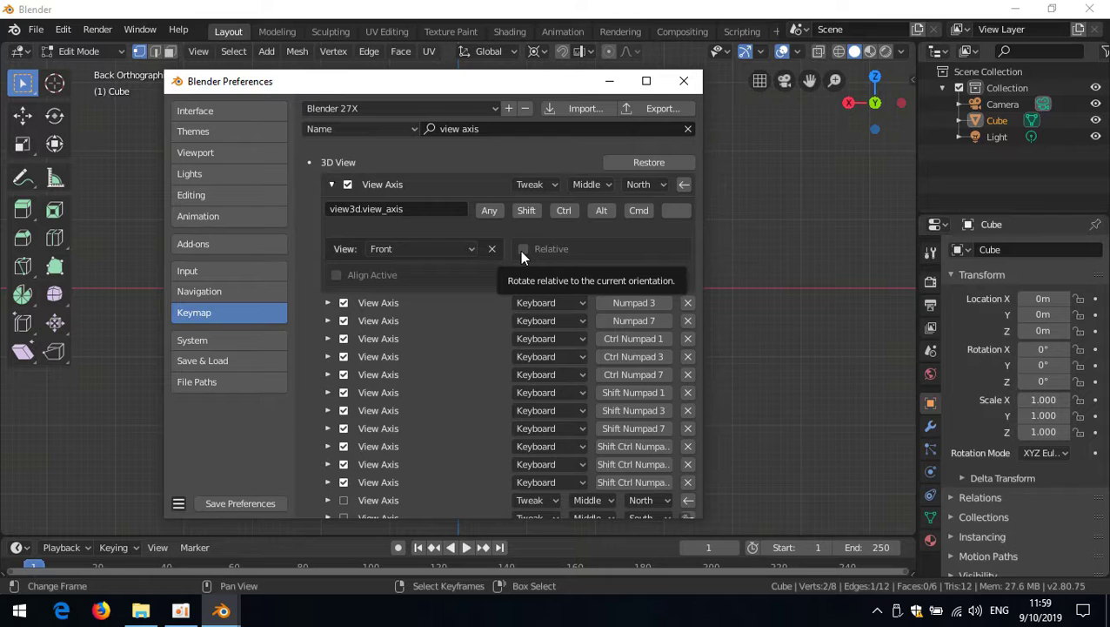
click(563, 210)
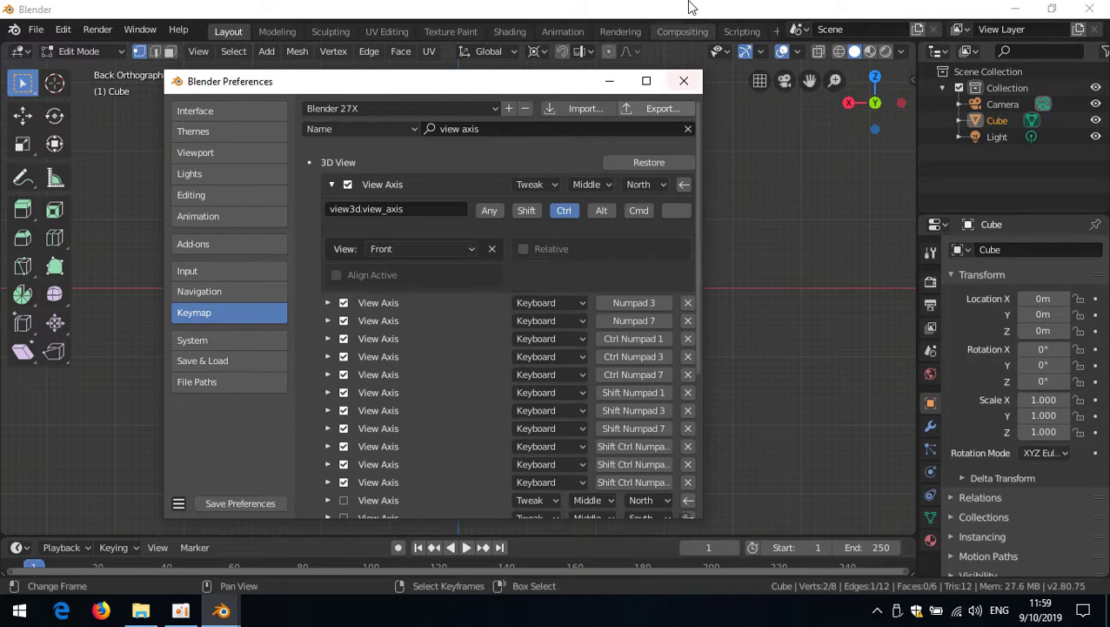
Step: Test the Front view shortcut on the cube in the 3D viewport and return to the Preferences window
click(684, 81)
ctrl+middle_drag(597, 312, 599, 278)
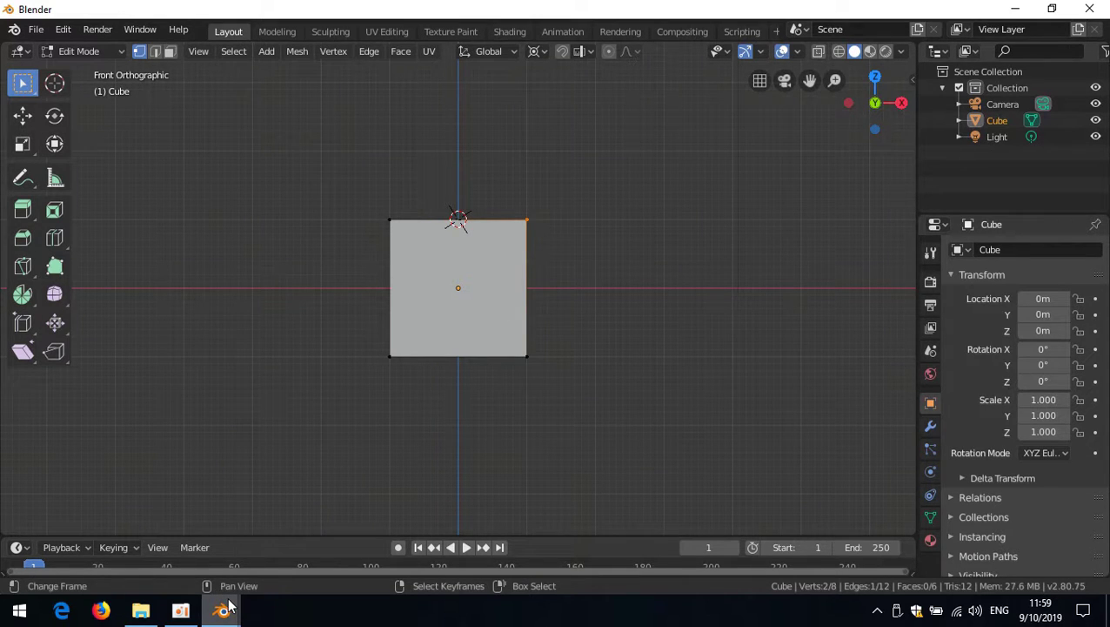
mouse_move(235, 609)
click(361, 532)
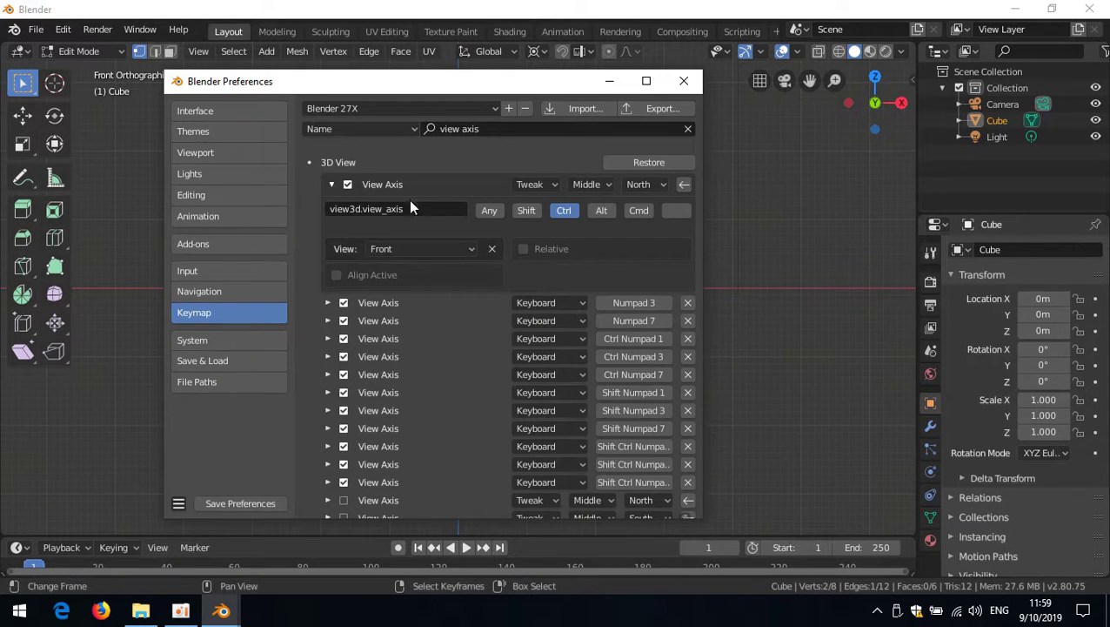
Step: Rebind the Numpad 3 View Axis entry for the Right view to Ctrl with Tweak, Middle, East
click(331, 184)
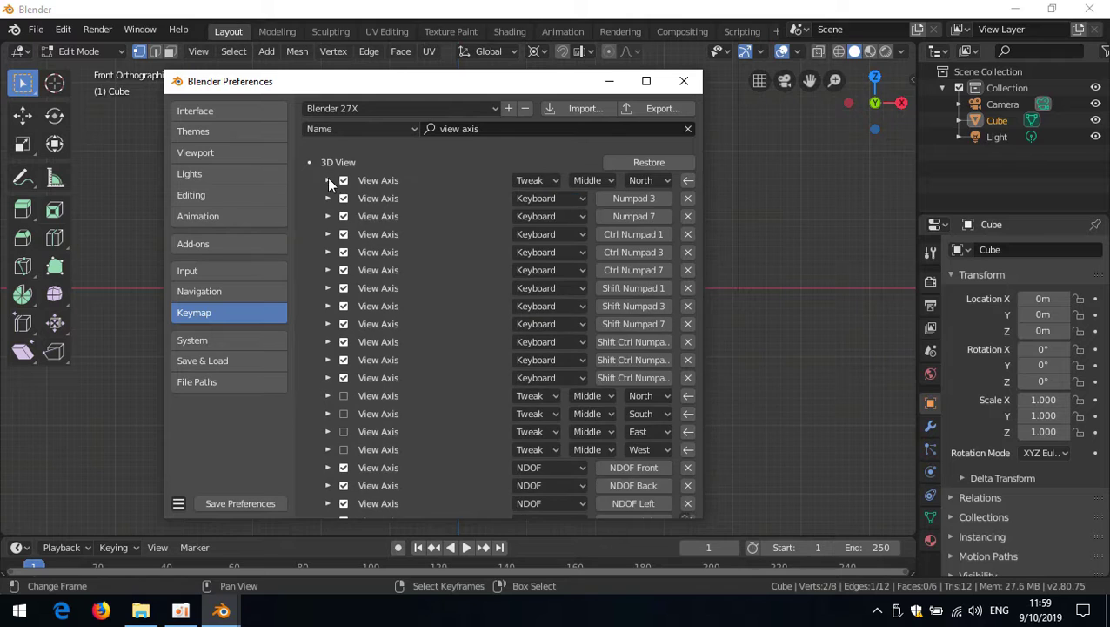
click(570, 199)
click(539, 238)
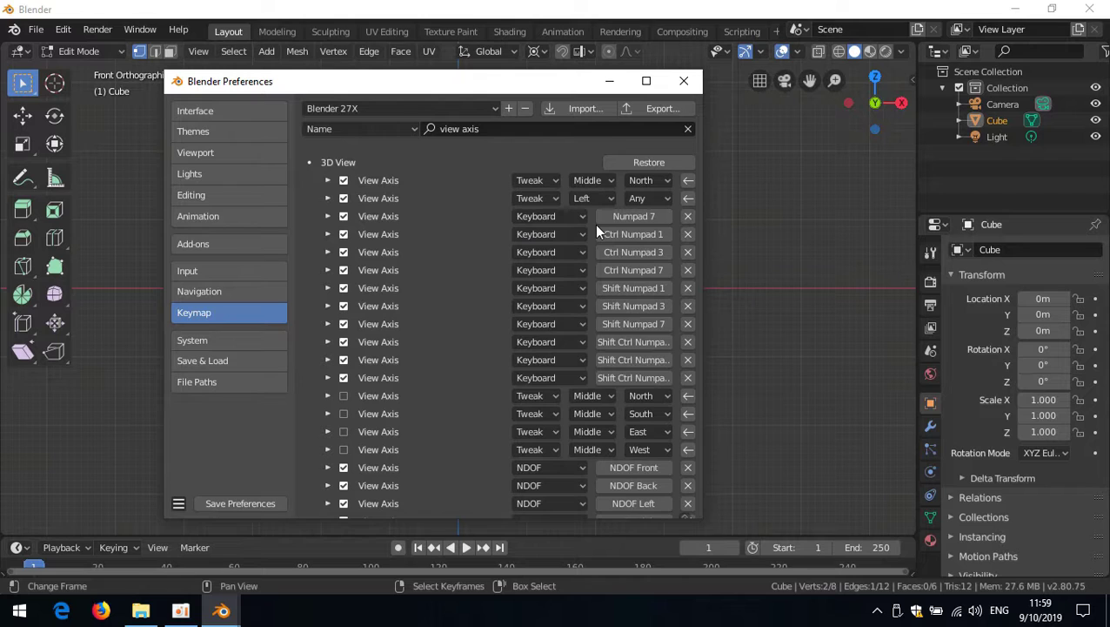
click(596, 199)
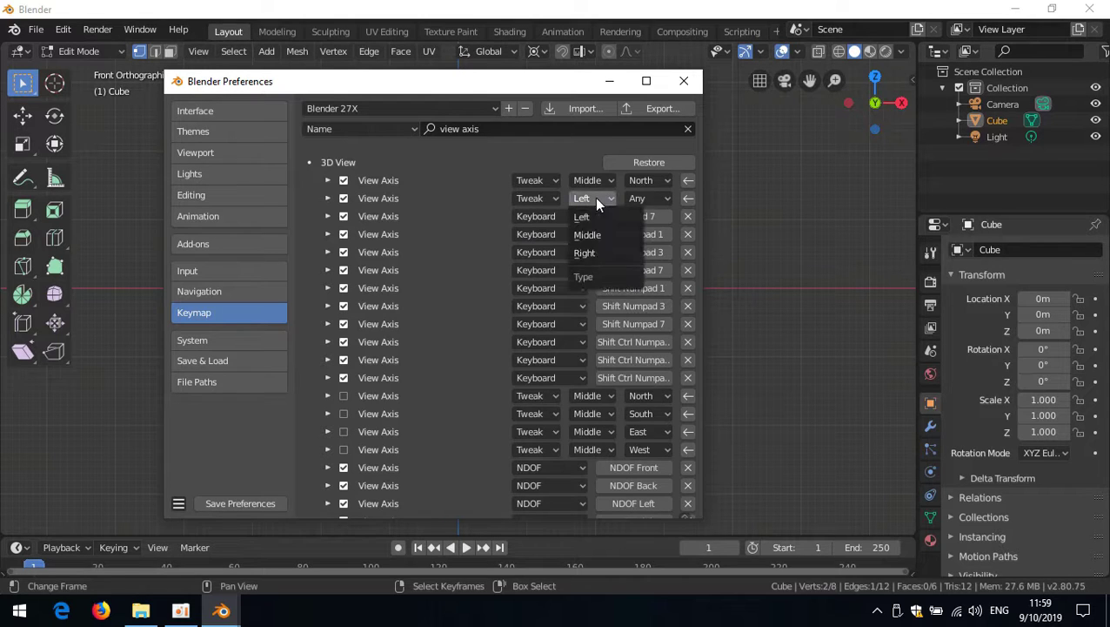
click(594, 234)
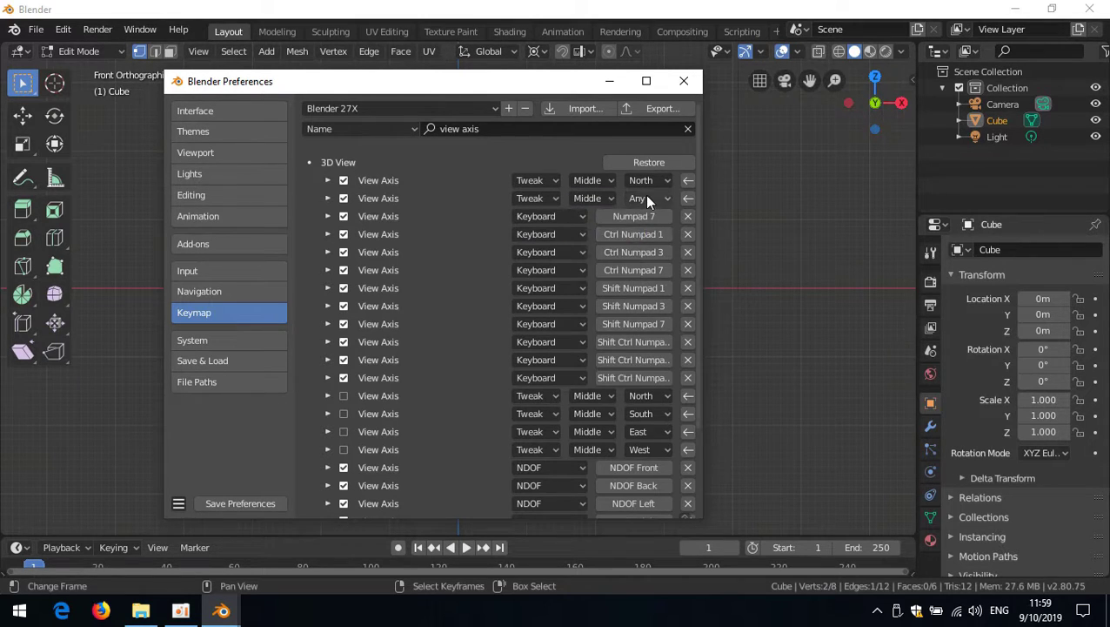
click(645, 196)
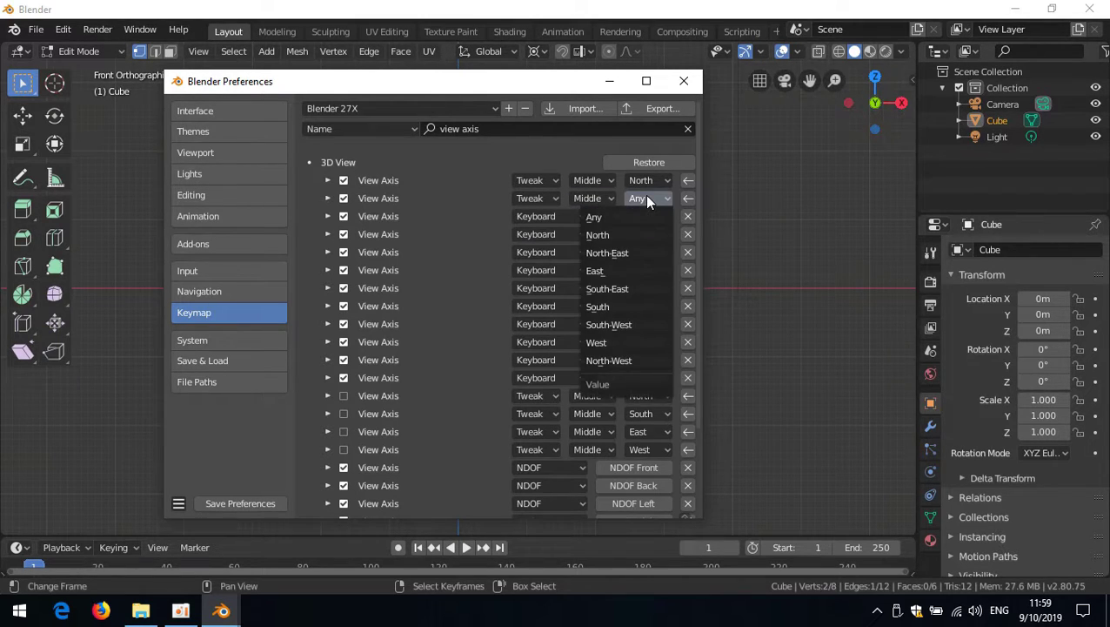
click(629, 271)
click(328, 199)
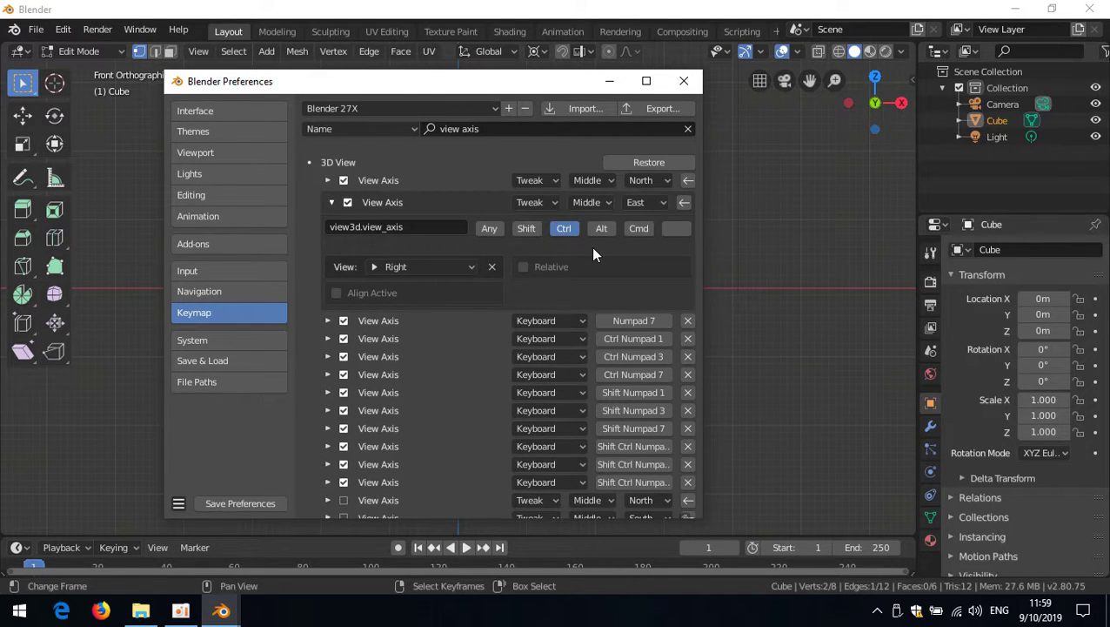
Step: Test the customized view-axis shortcuts around the cube in the 3D viewport and bring back the Preferences window
click(684, 81)
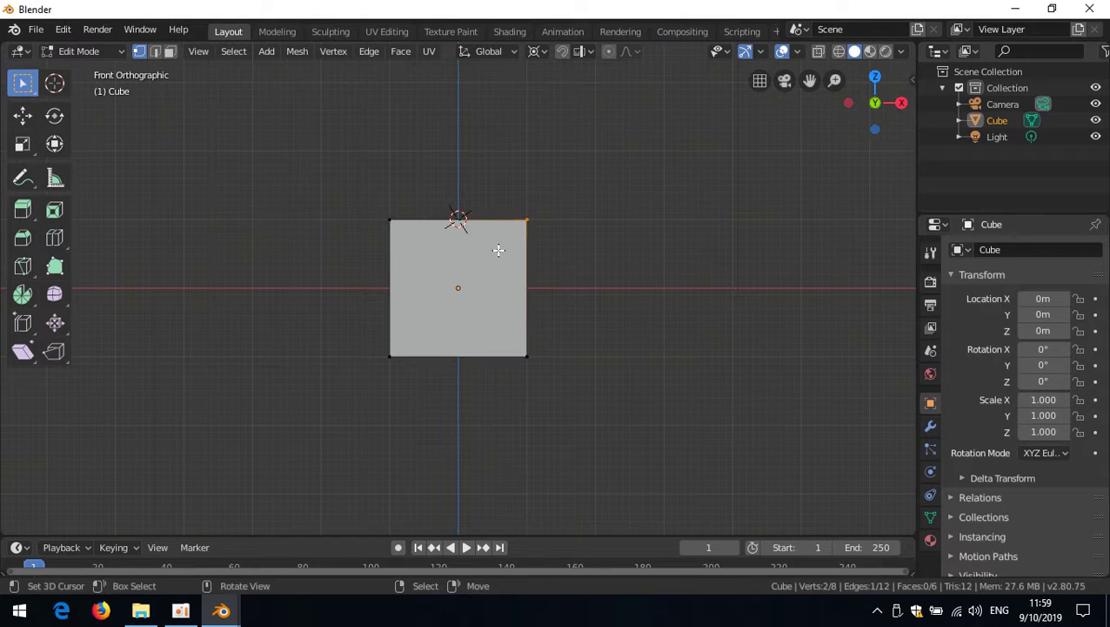
ctrl+middle_drag(502, 272, 508, 302)
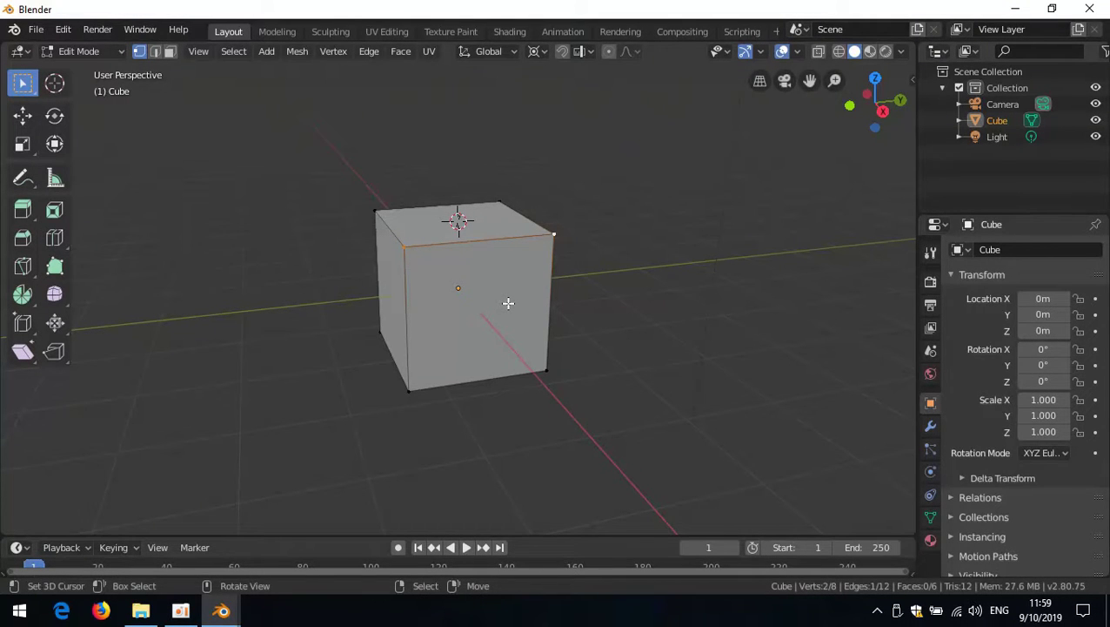
mouse_move(221, 609)
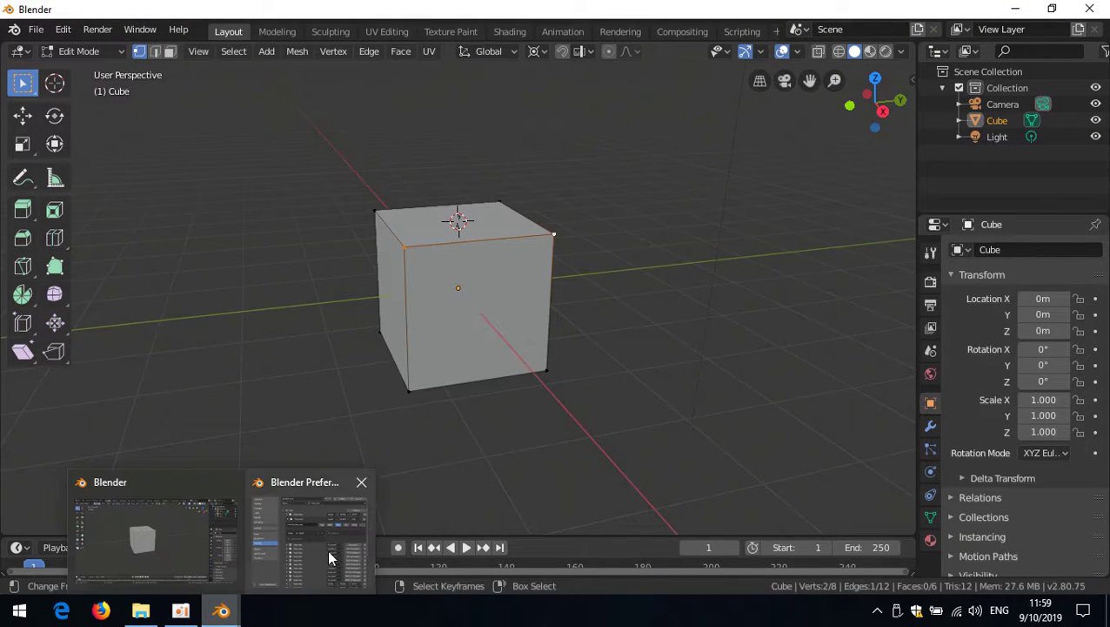
click(330, 553)
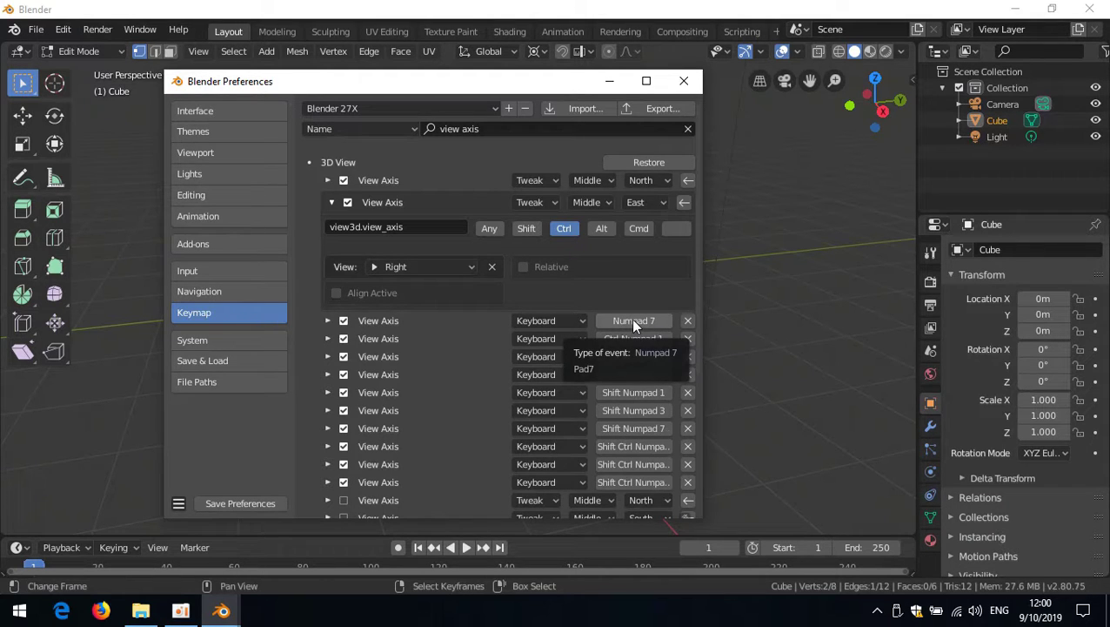
Step: Rebind the Numpad 7 View Axis entry to Tweak, Middle, North and check its expanded settings
click(582, 320)
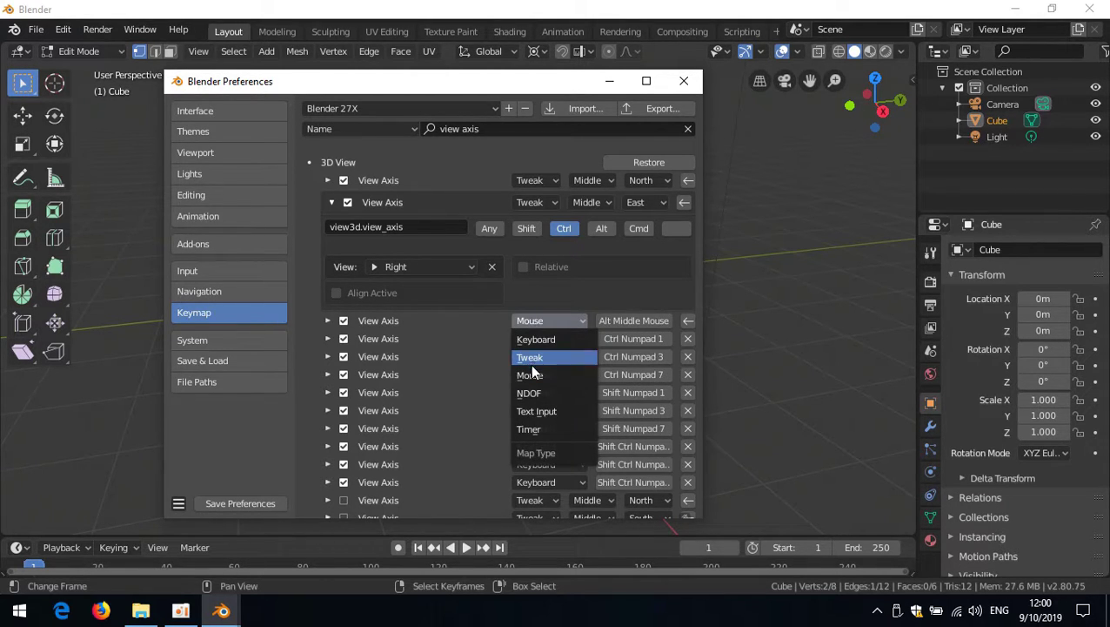
click(531, 358)
click(595, 321)
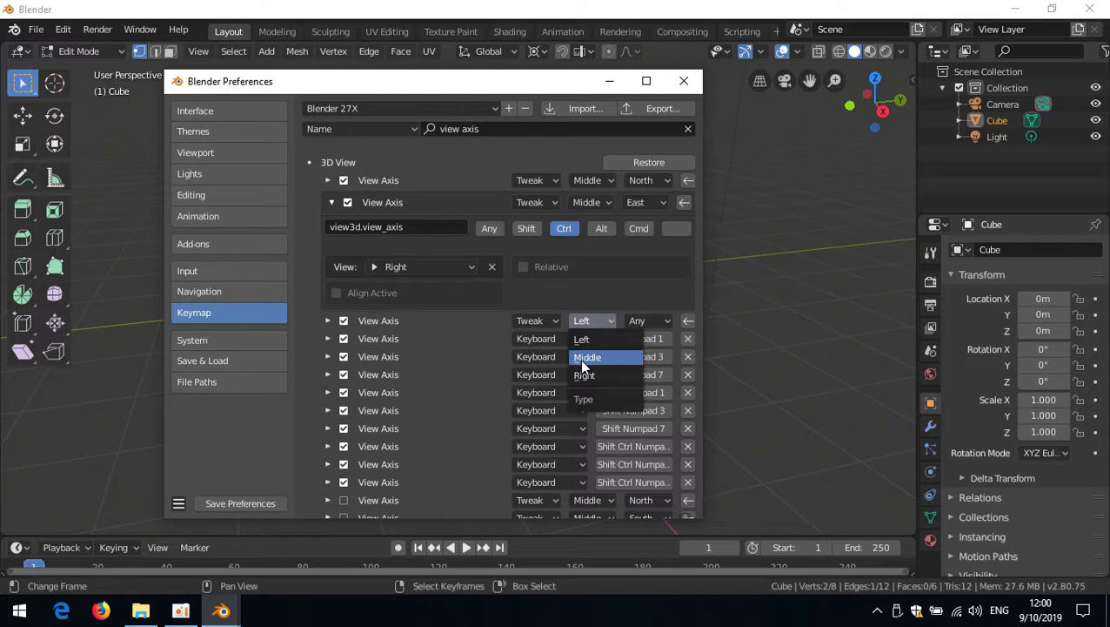
click(583, 356)
click(644, 322)
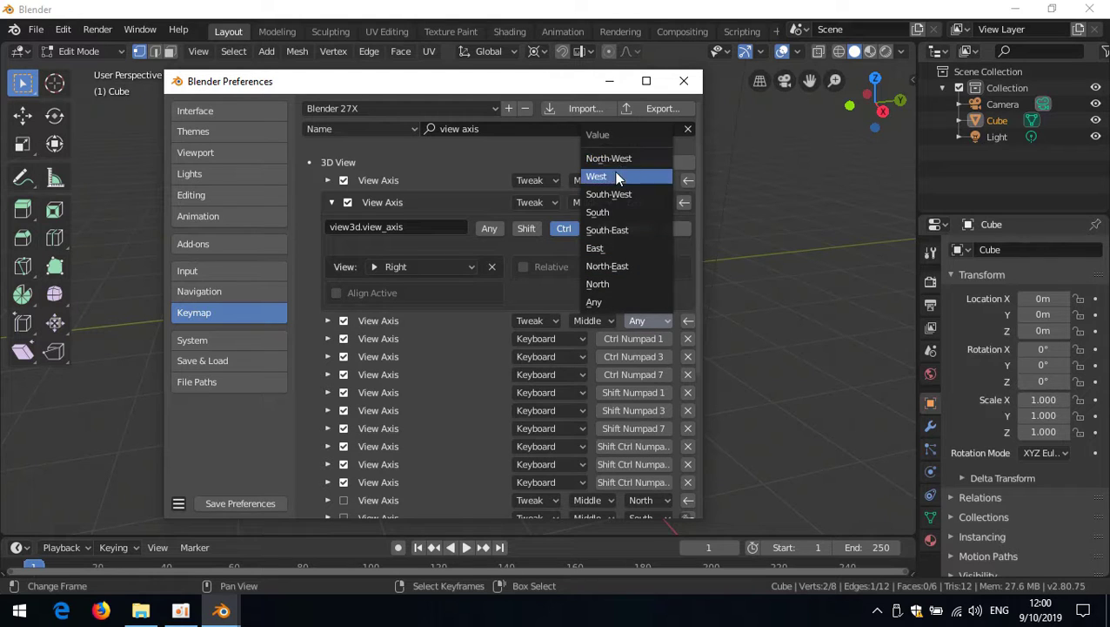
click(606, 283)
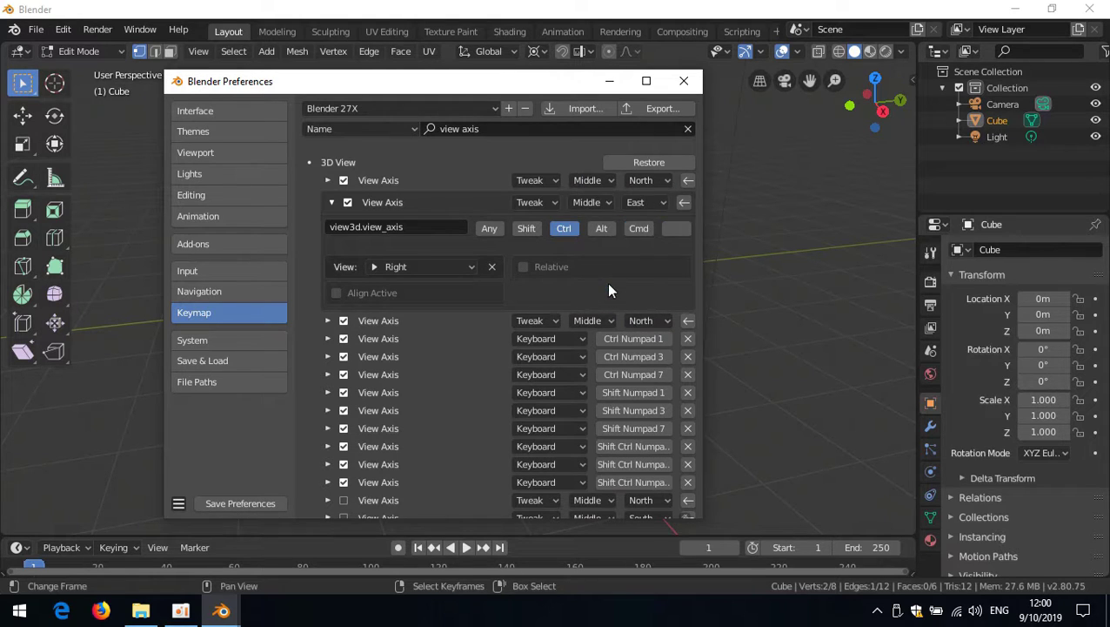
click(328, 320)
click(331, 321)
Step: Rebind the Ctrl Numpad 1 View Axis entry for the Back view to Ctrl with Tweak, Middle, South
click(565, 343)
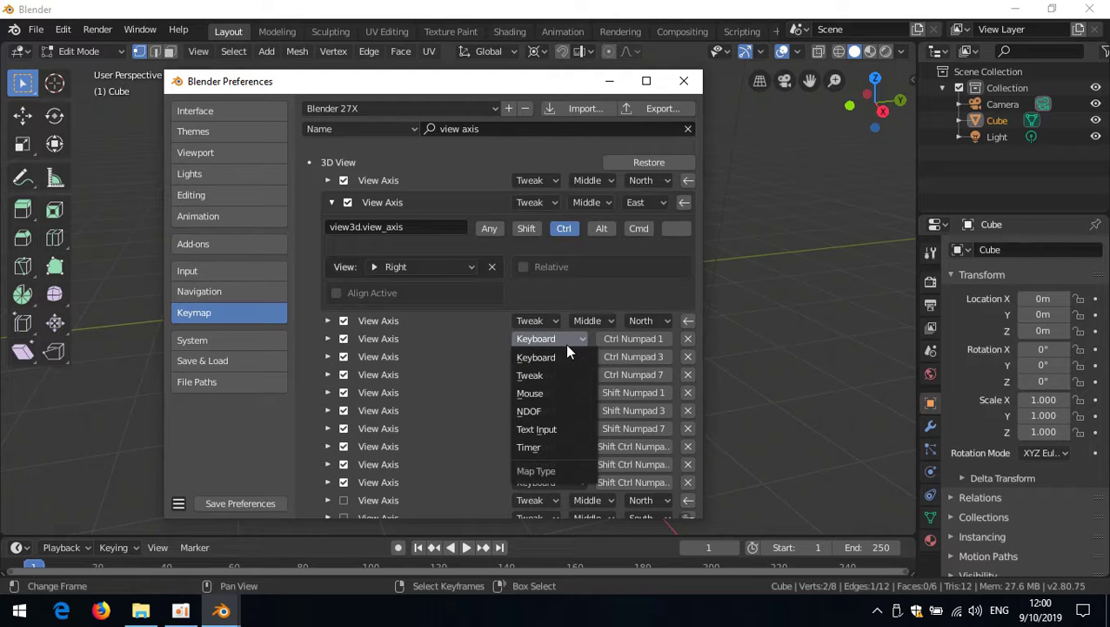
click(548, 375)
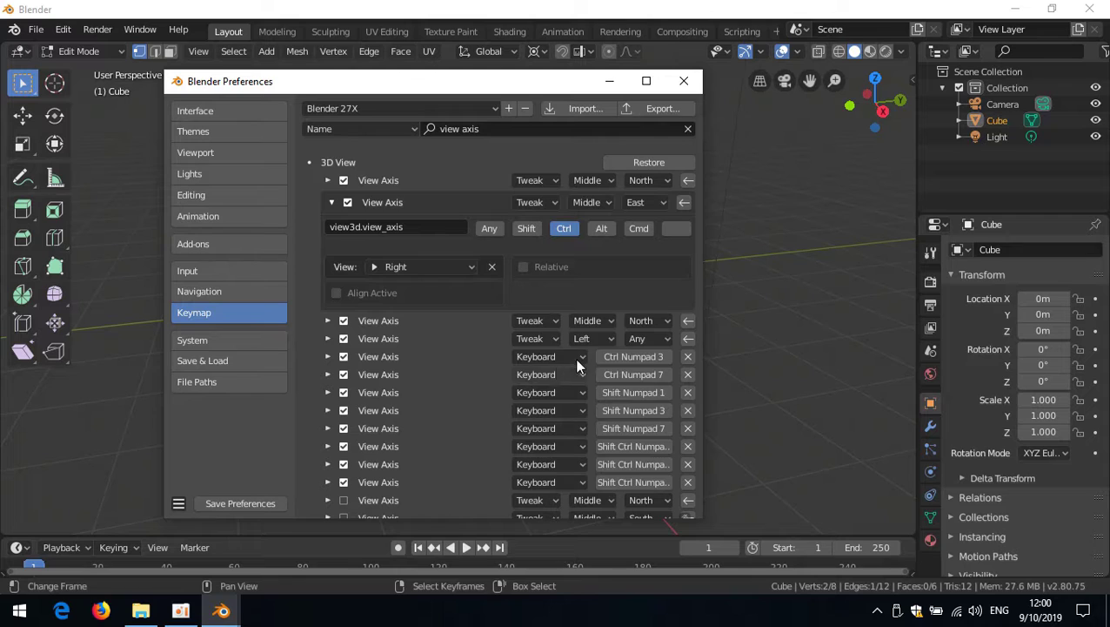
click(586, 340)
click(583, 374)
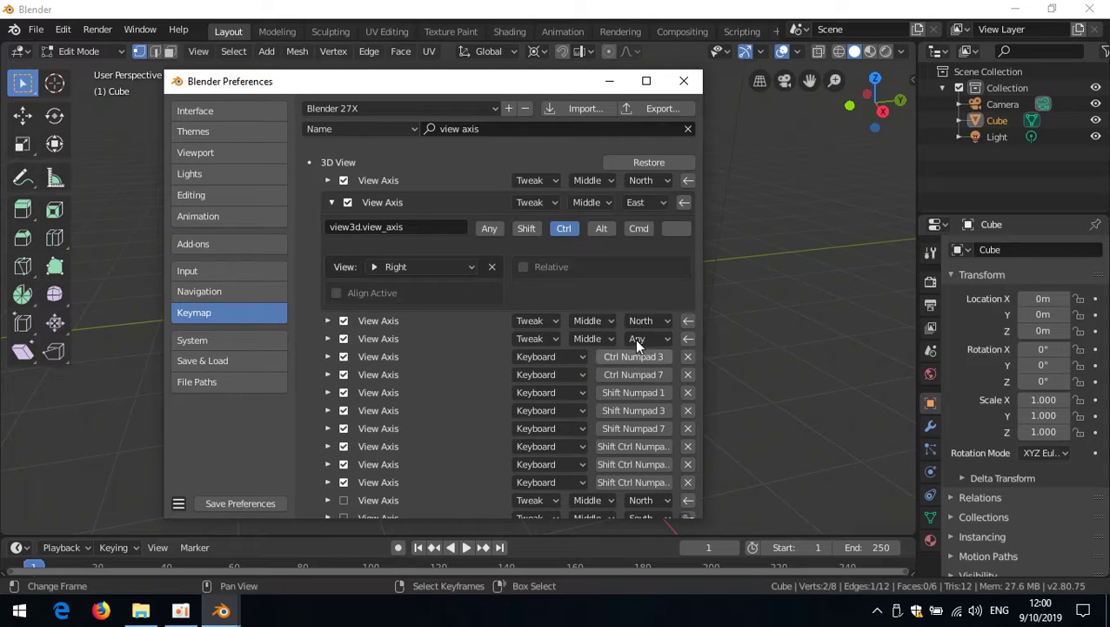
click(638, 338)
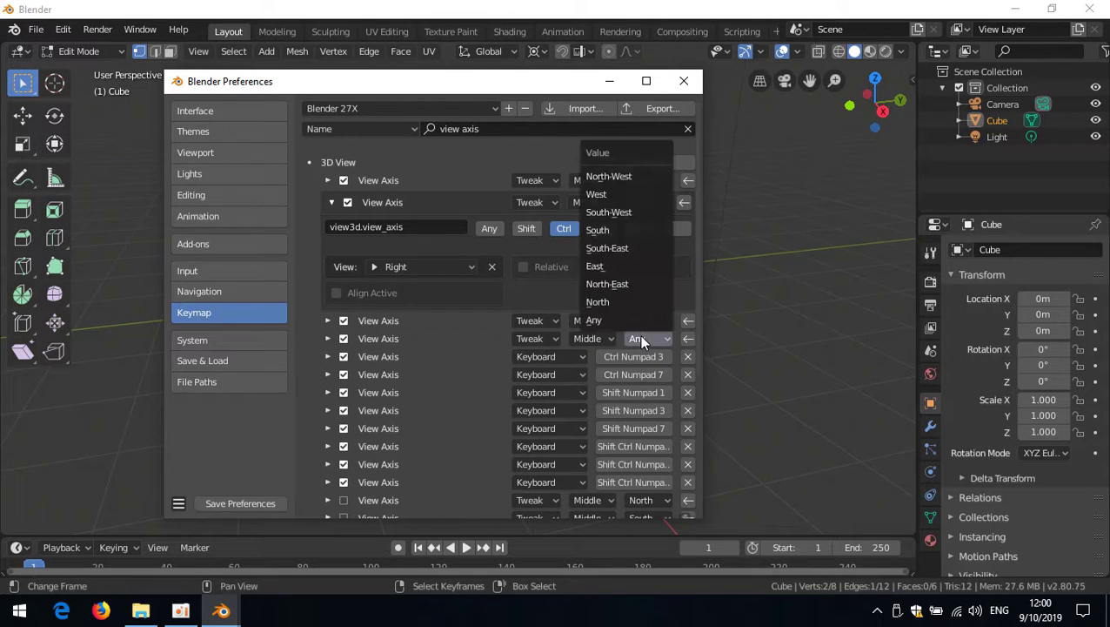
click(613, 229)
click(329, 340)
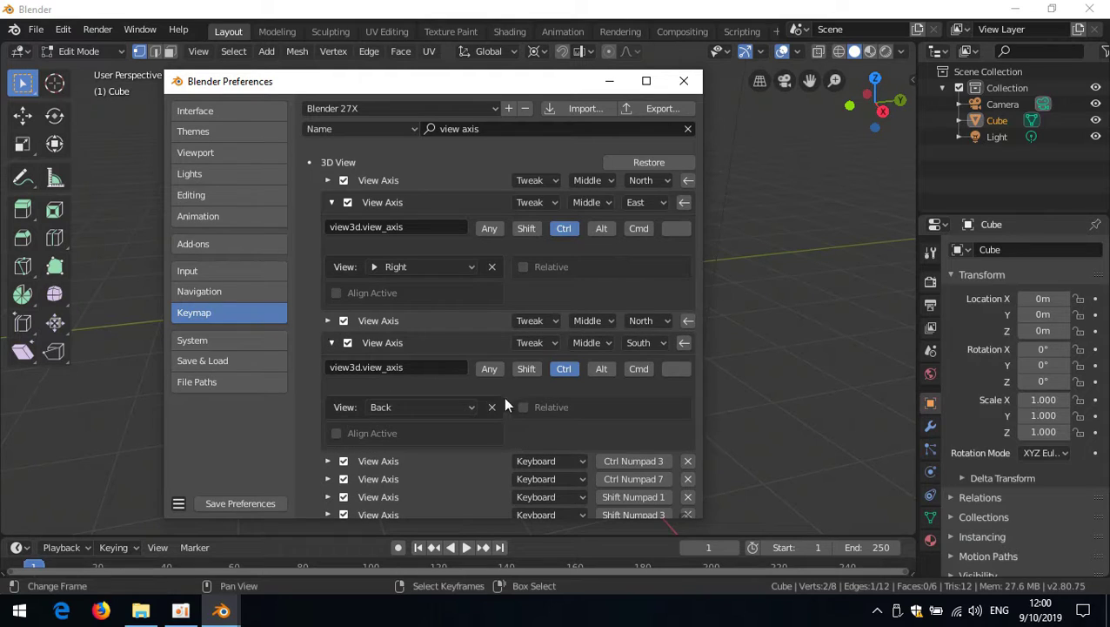
click(333, 342)
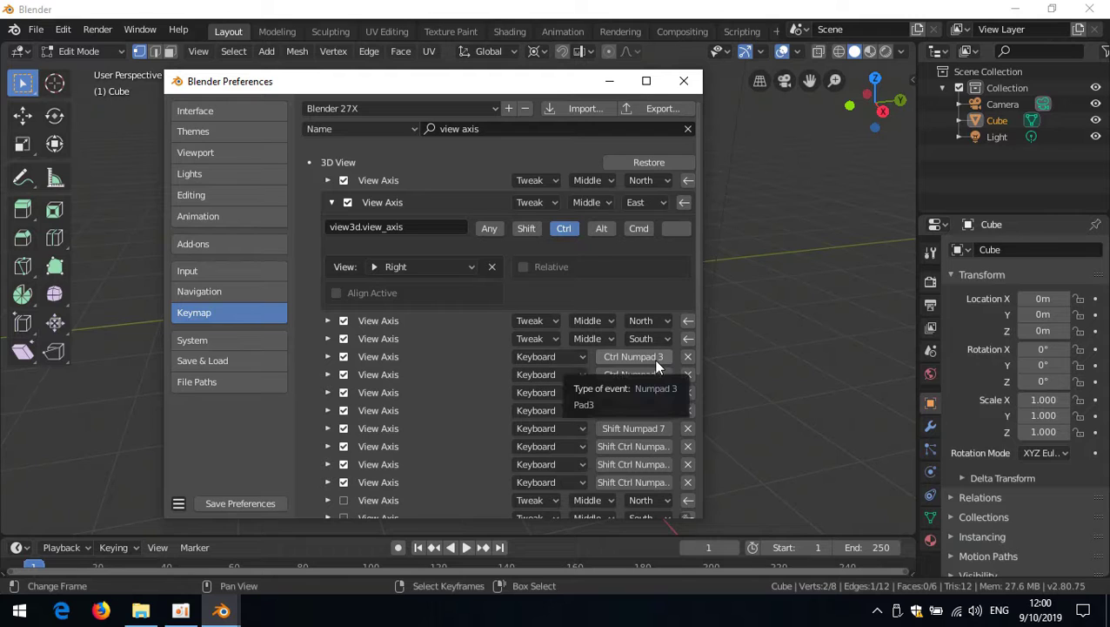
Step: Rebind the Ctrl Numpad 3 View Axis entry to Tweak, Middle, West and check its expanded settings
click(542, 357)
click(545, 395)
click(587, 357)
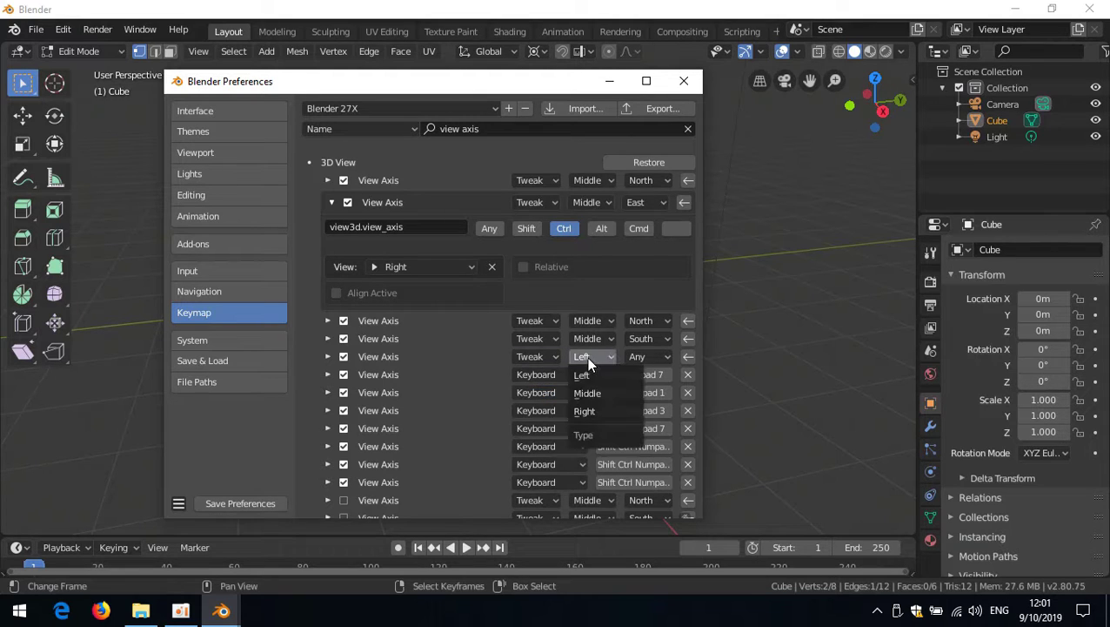
click(594, 394)
click(644, 354)
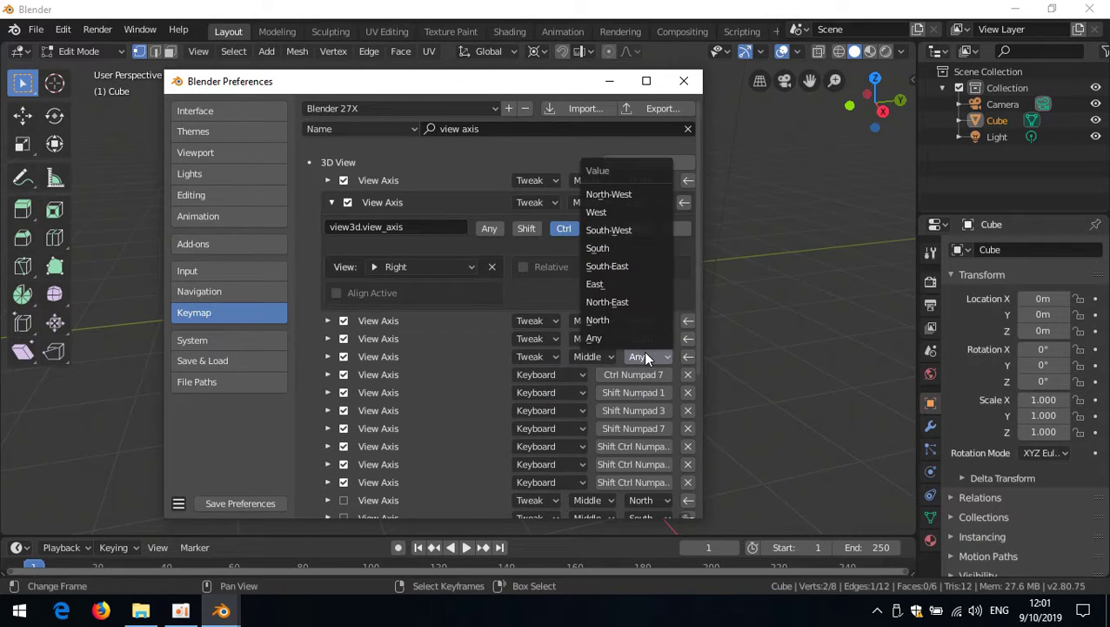
click(615, 214)
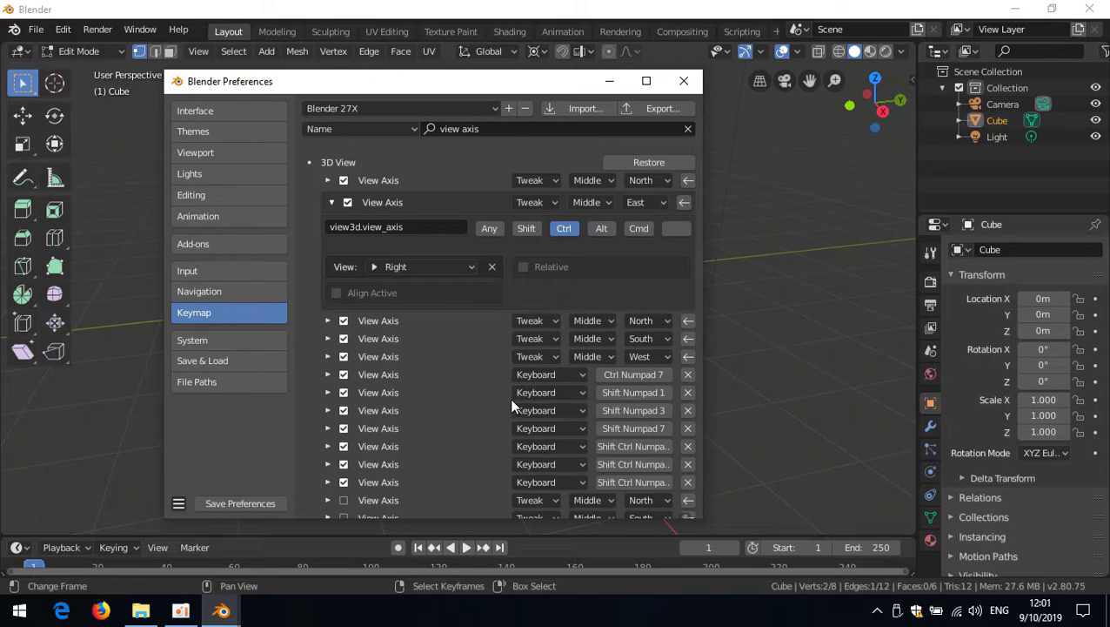
click(328, 356)
click(328, 357)
Step: Rebind the Ctrl Numpad 7 View Axis entry for the Bottom view to Tweak, Middle, South and switch on its Alt modifier
click(547, 375)
click(549, 338)
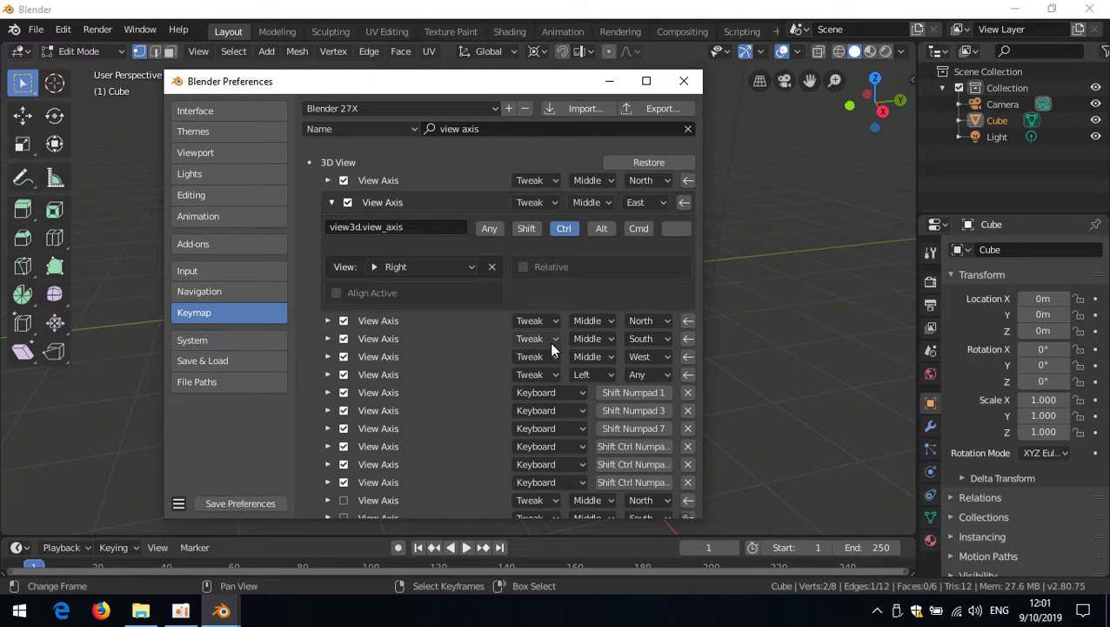
click(589, 376)
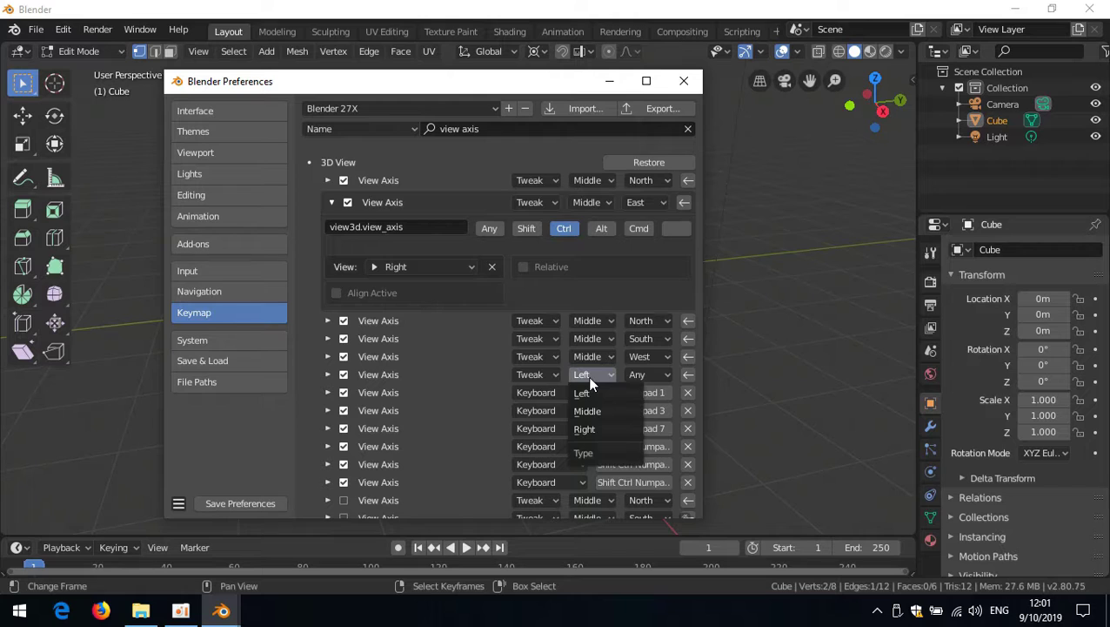
click(592, 411)
click(643, 374)
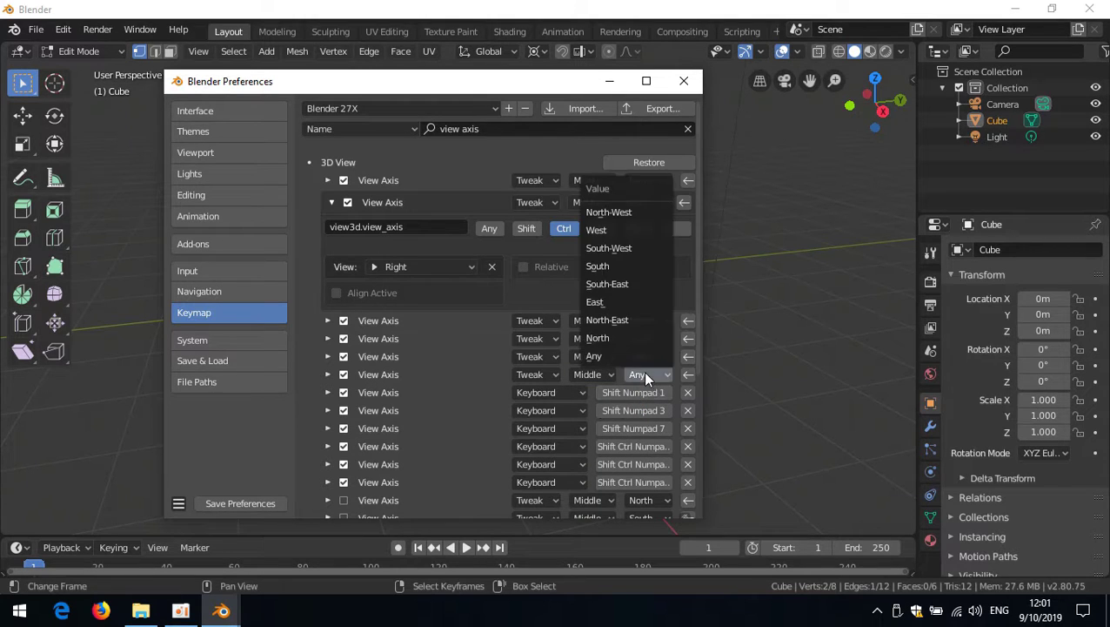
click(620, 266)
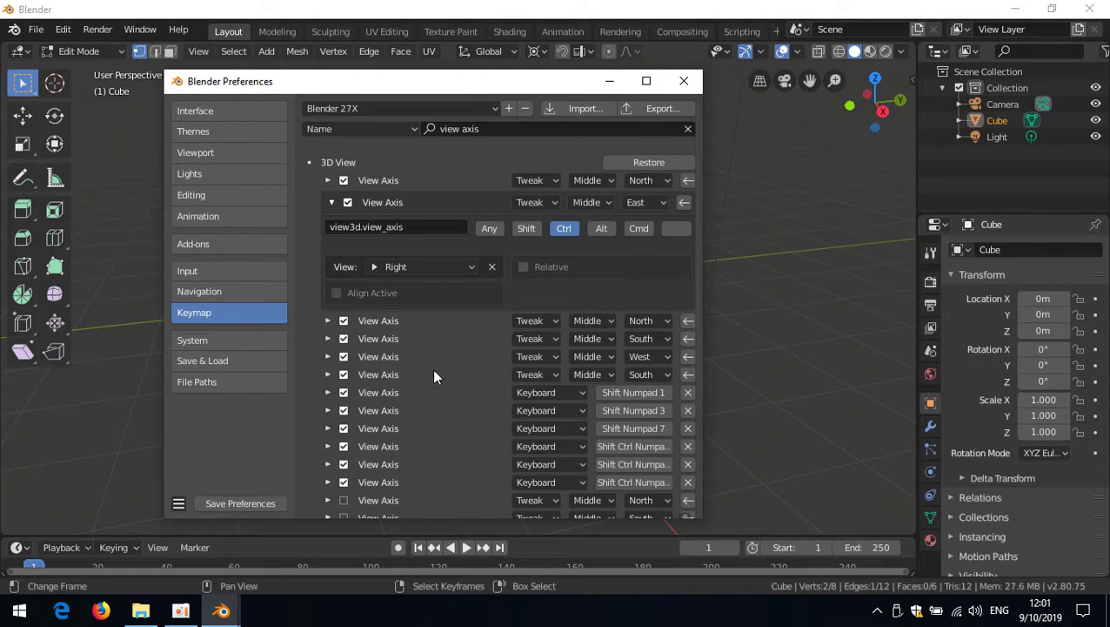
click(328, 373)
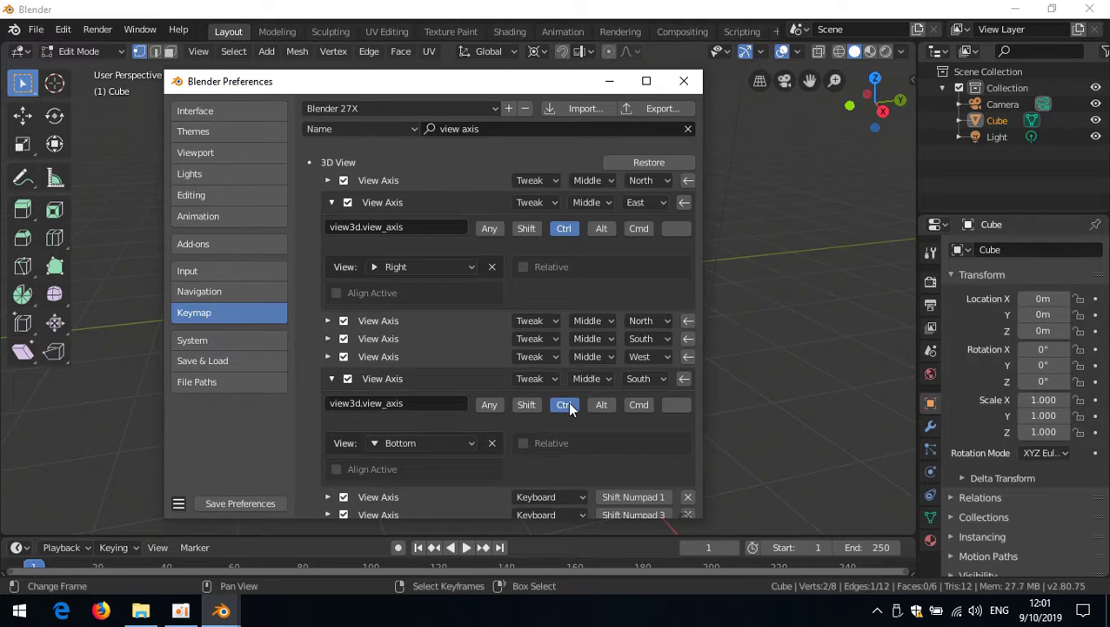
click(601, 405)
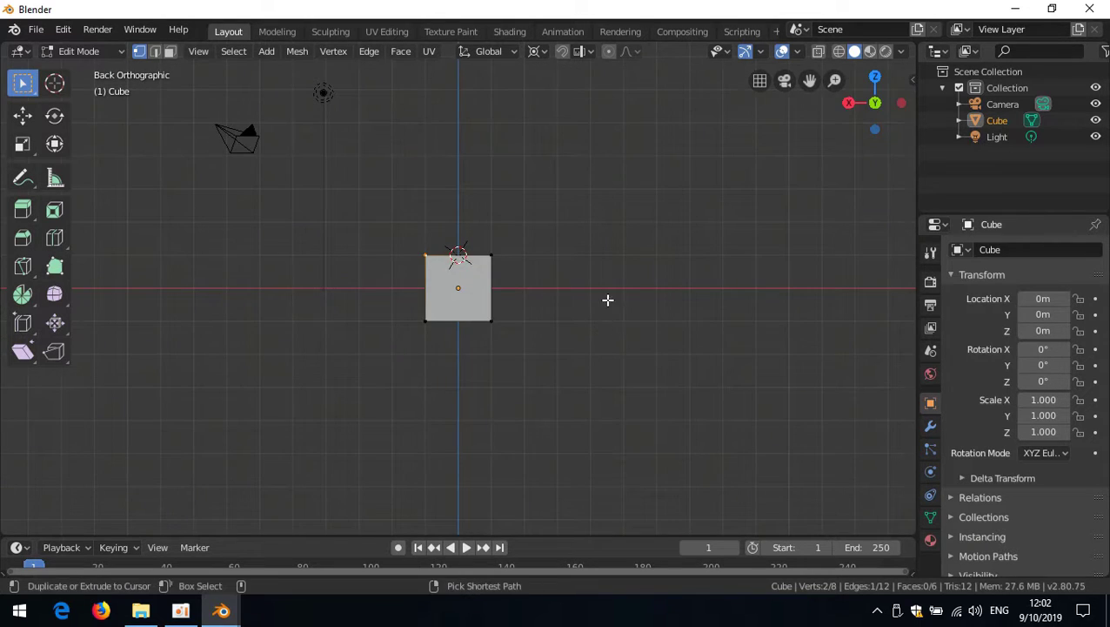
Step: Test the customized Top view shortcut on the cube, bring back the Preferences window and save the preferences
alt+middle_drag(607, 299, 568, 284)
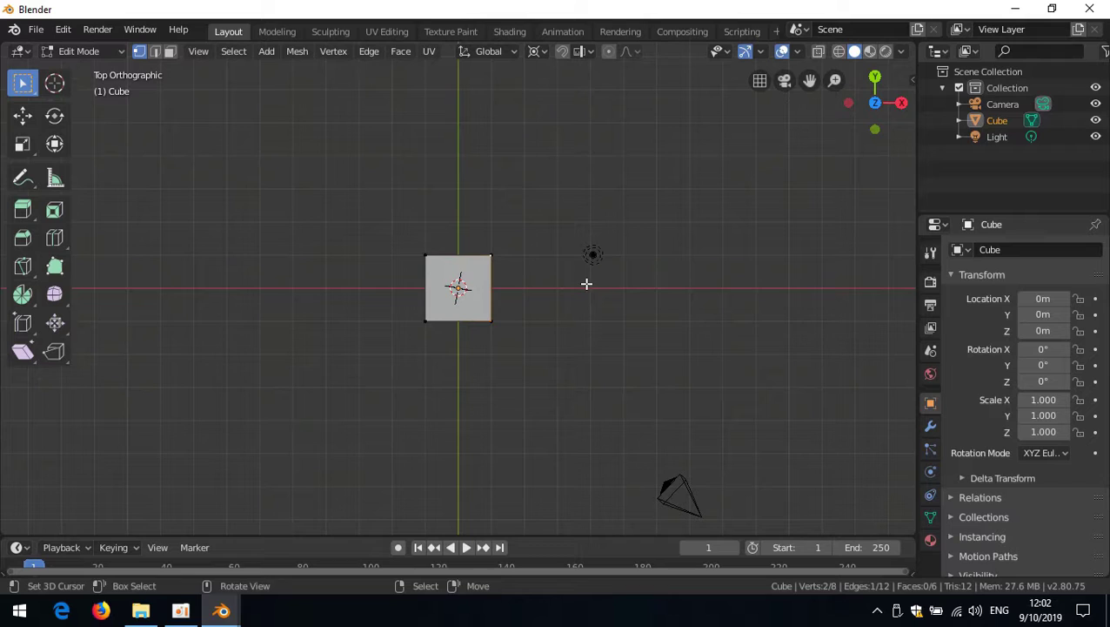
mouse_move(221, 609)
click(317, 546)
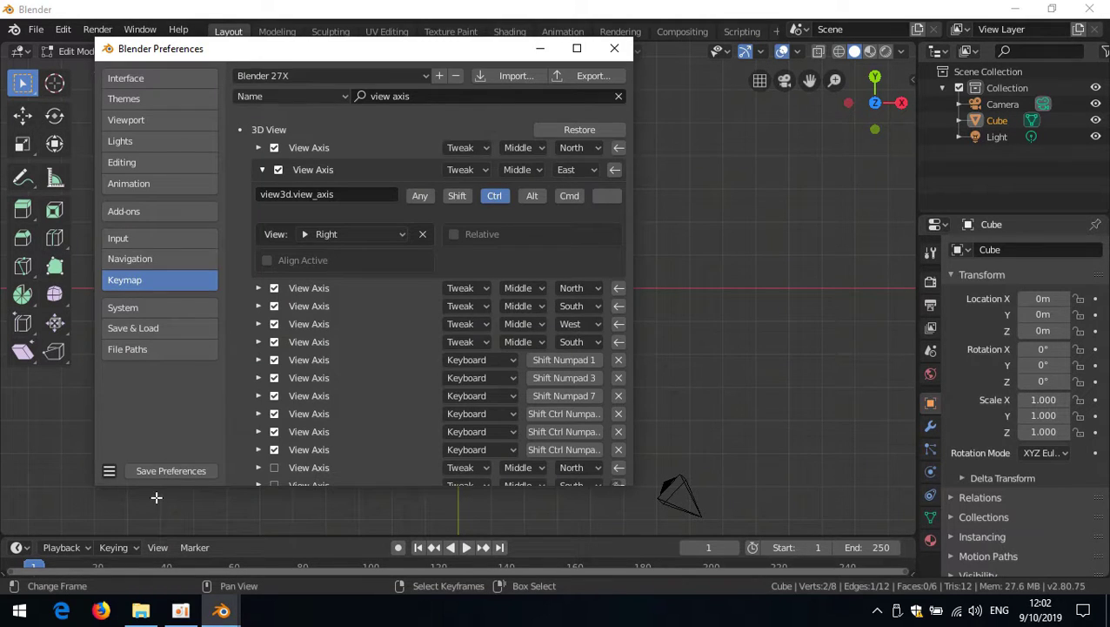
click(174, 471)
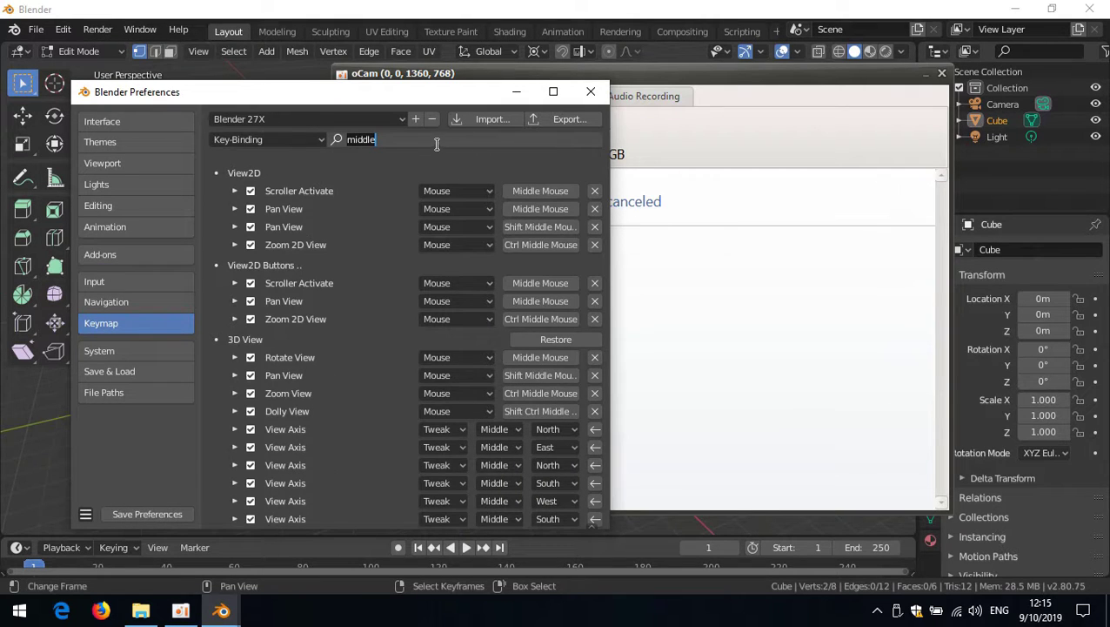
Step: Disable the Center View to Mouse, Zoom View and Dolly View middle-mouse entries in the 3D View keymap
click(319, 140)
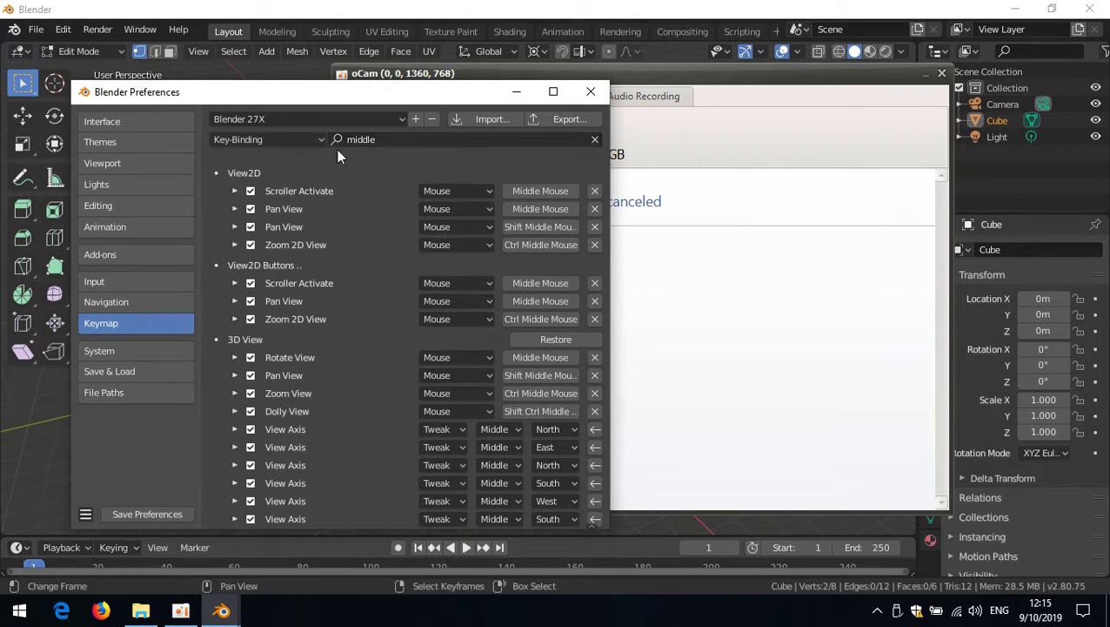
scroll(431, 312, down, 3)
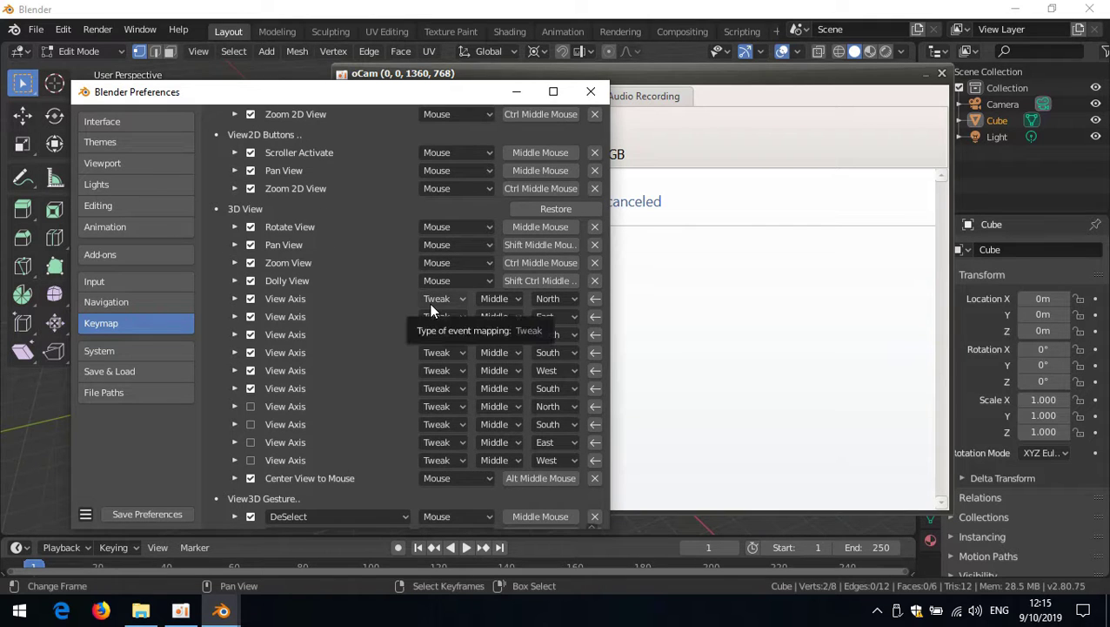
scroll(351, 342, down, 2)
scroll(350, 342, up, 1)
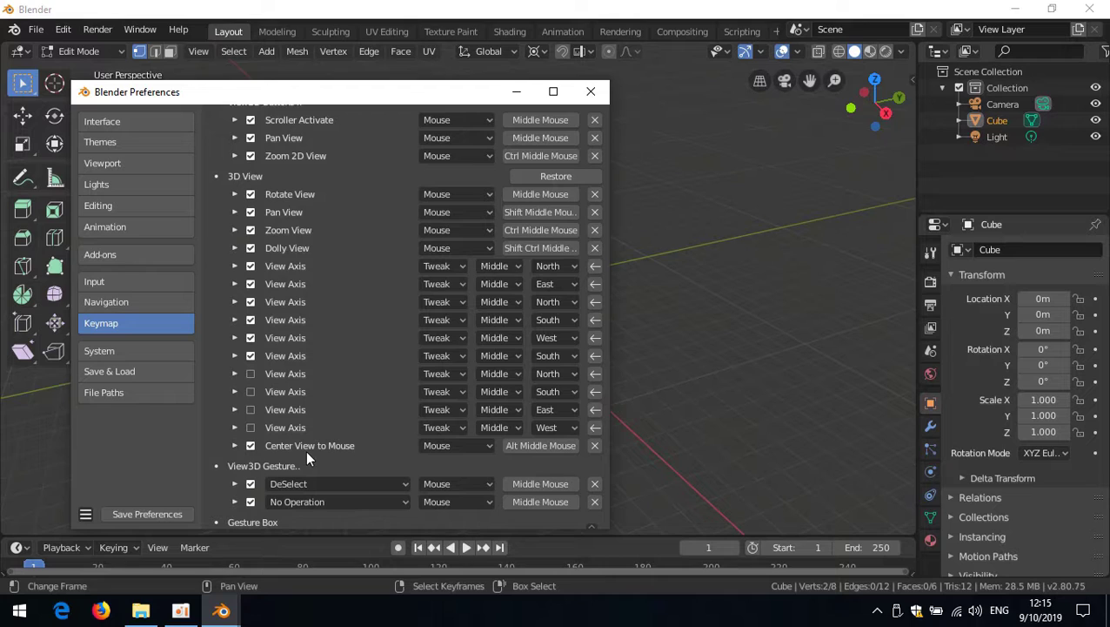
click(250, 445)
click(249, 231)
click(251, 248)
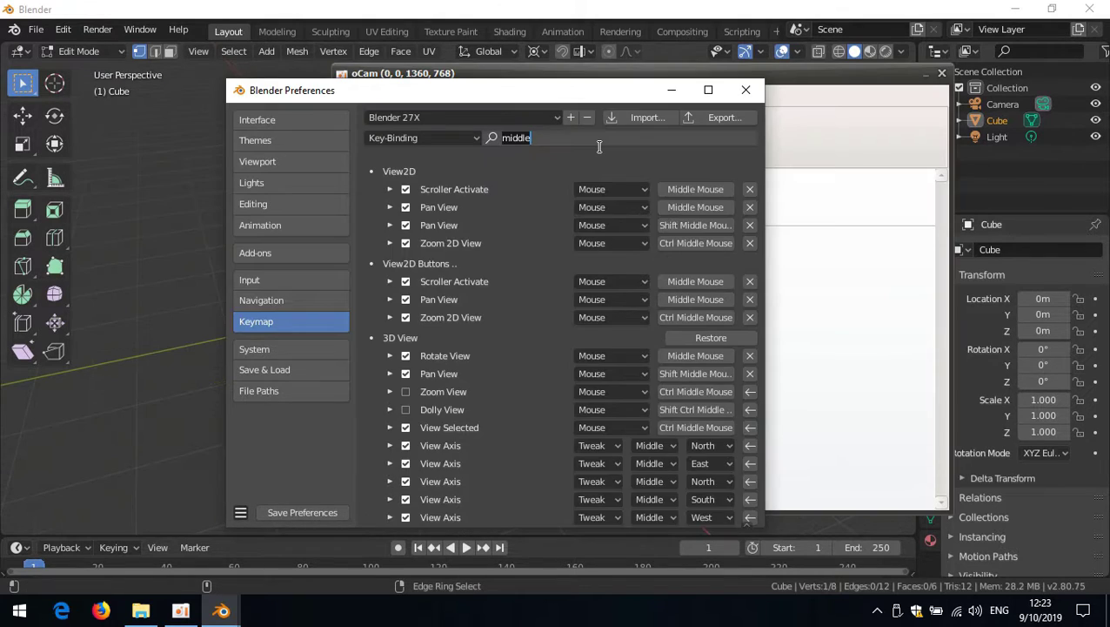
Step: Search the keymap by Name for "view selected"
key(ctrl+a)
text(view s)
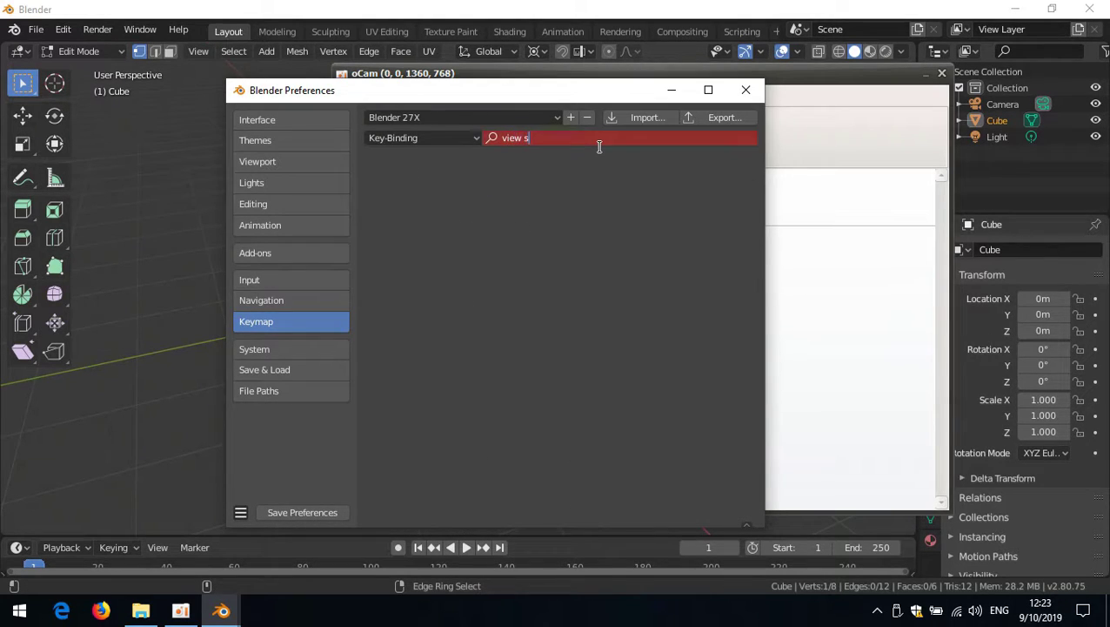
text(electeds)
key(BackSpace)
key(Return)
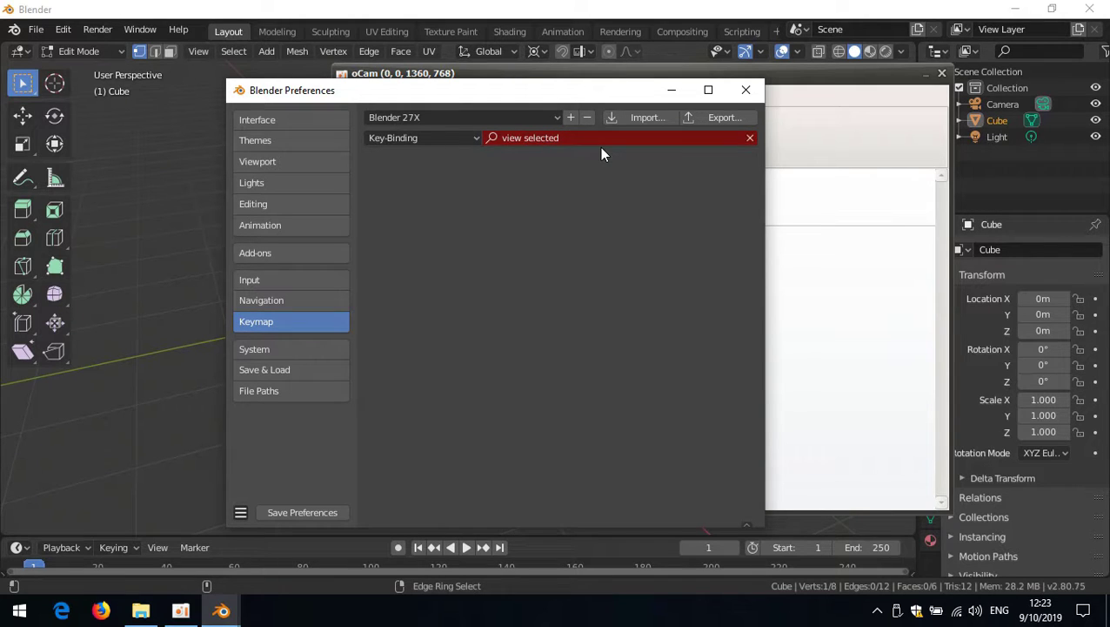
click(451, 138)
click(420, 153)
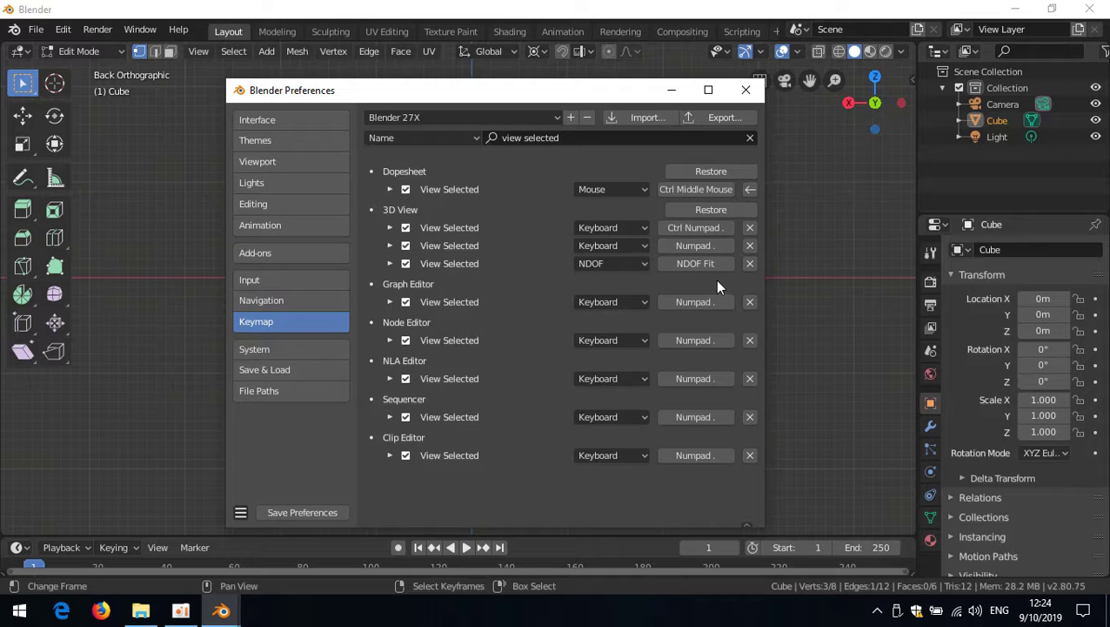
Step: Rebind the 3D View's Numpad . View Selected entry to Ctrl Middle Mouse and expand its settings
click(389, 246)
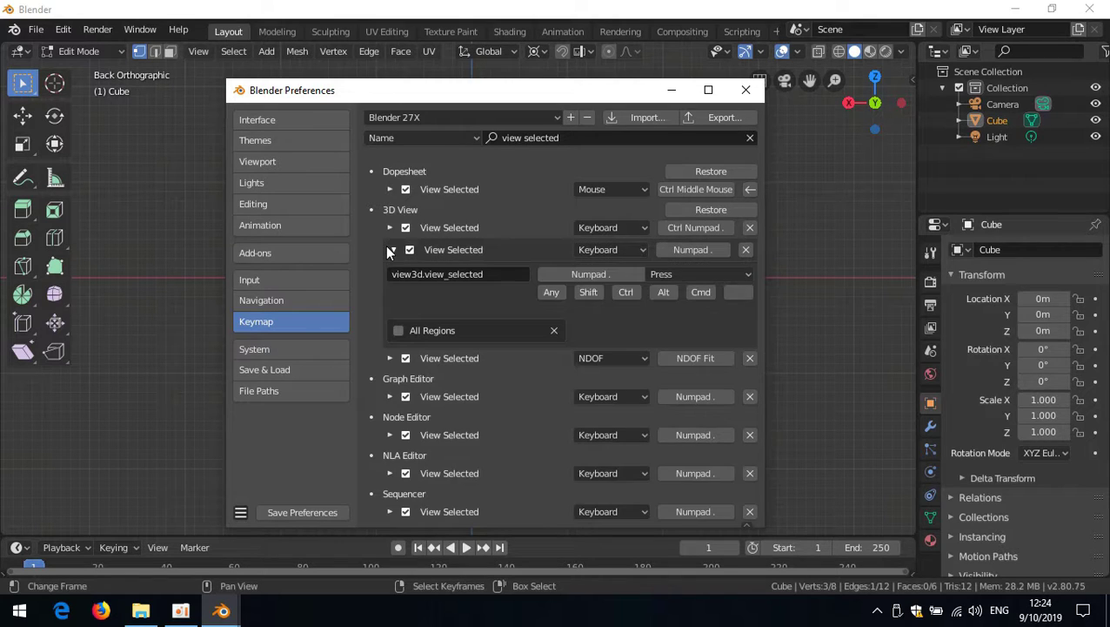
click(391, 248)
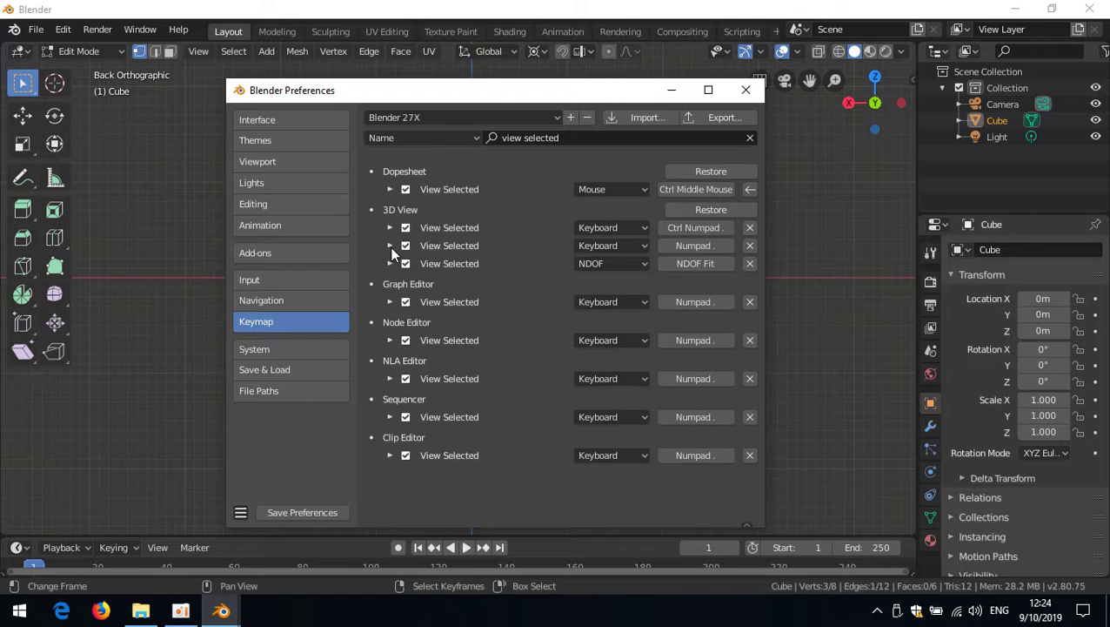
click(707, 247)
key(ctrl)
ctrl+middle_click(696, 248)
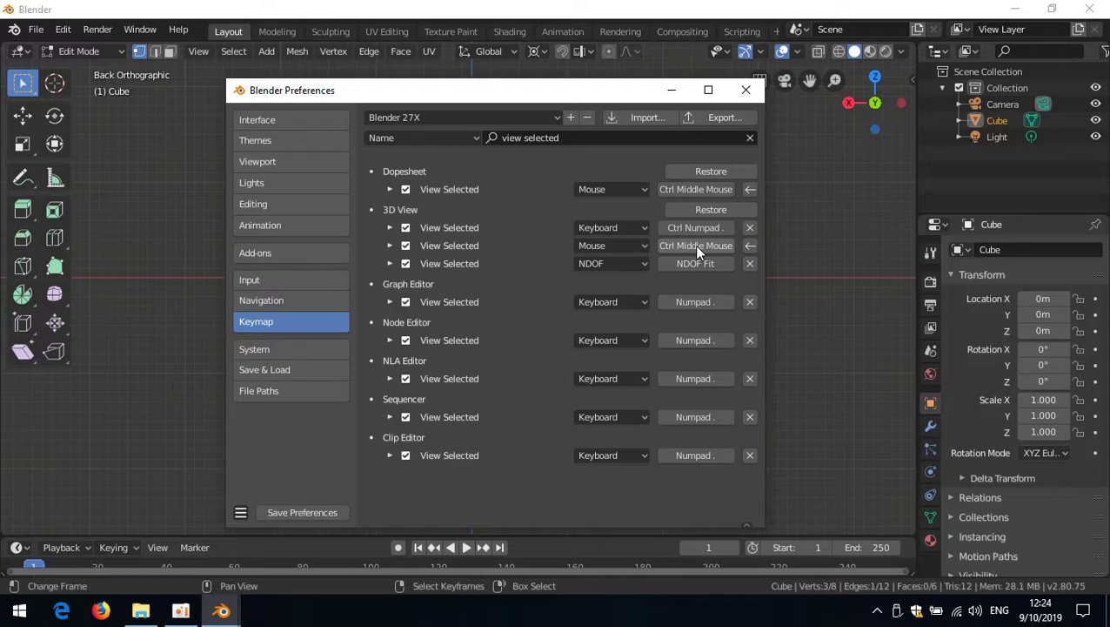
click(390, 249)
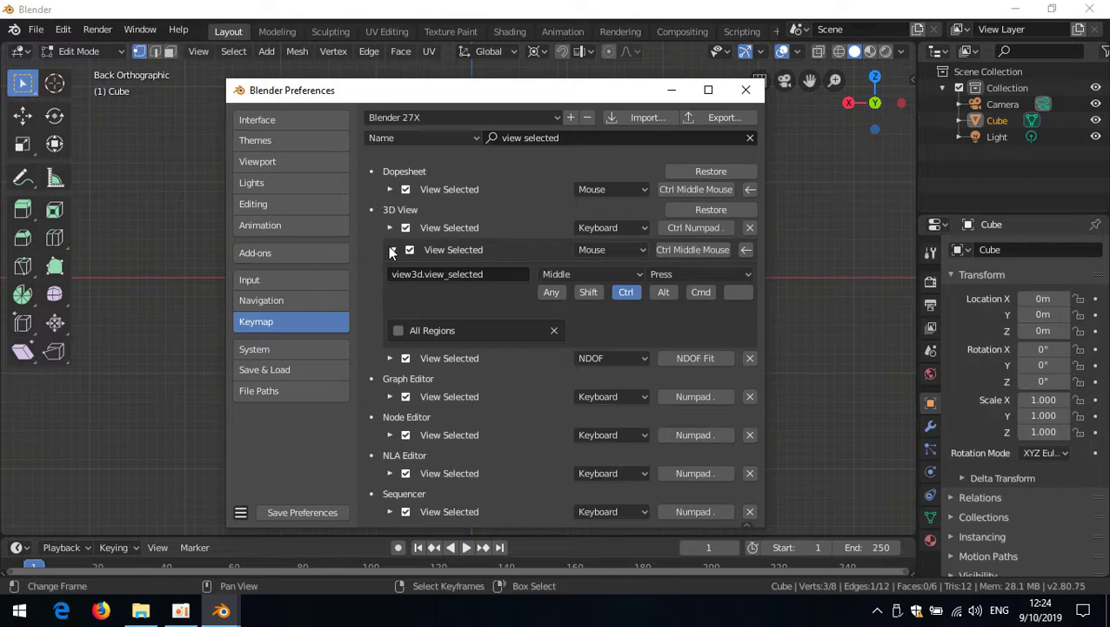
Step: Return to the 3D viewport and test the new View Selected shortcut on the cube's selected vertices from different angles
click(699, 9)
mouse_move(462, 273)
middle_down()
mouse_move(451, 330)
mouse_move(474, 279)
middle_up()
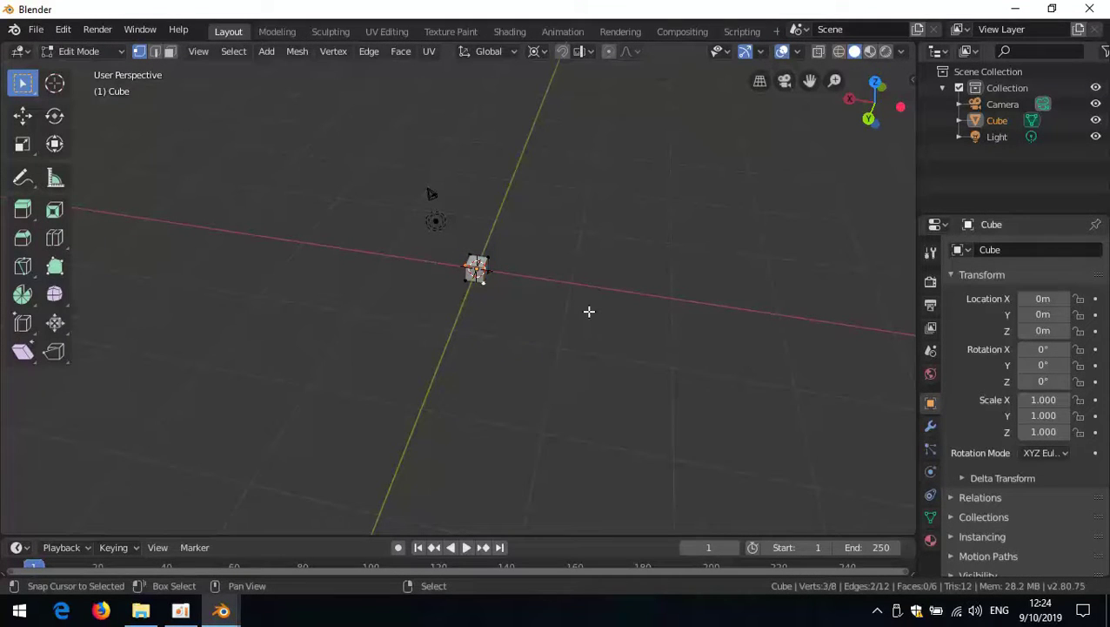
ctrl+middle_click(607, 275)
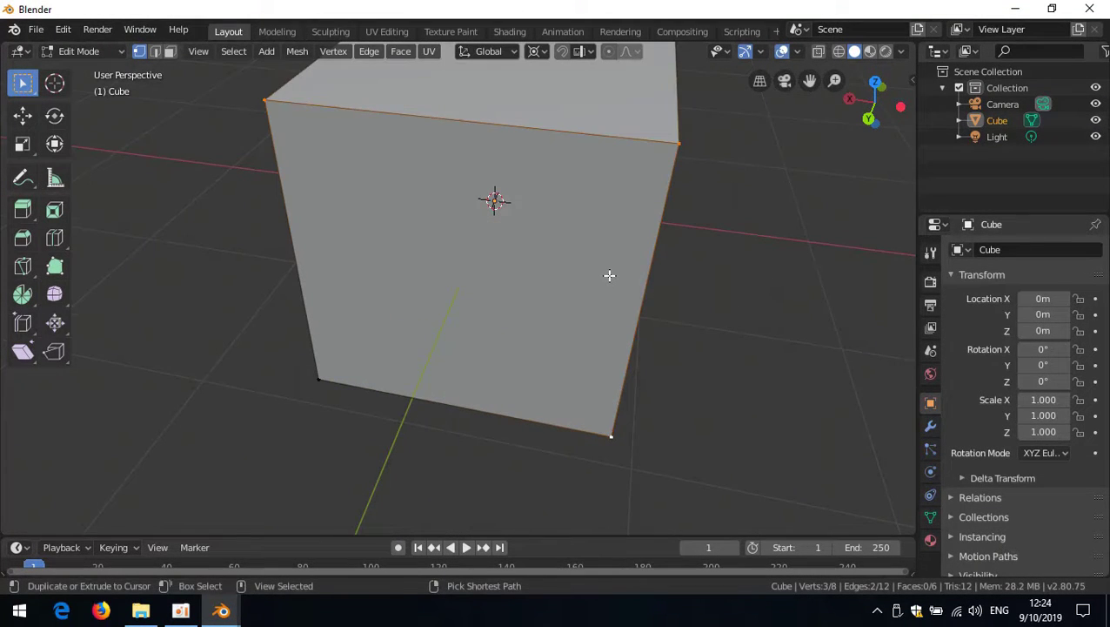
scroll(609, 275, down, 3)
middle_drag(609, 275, 460, 323)
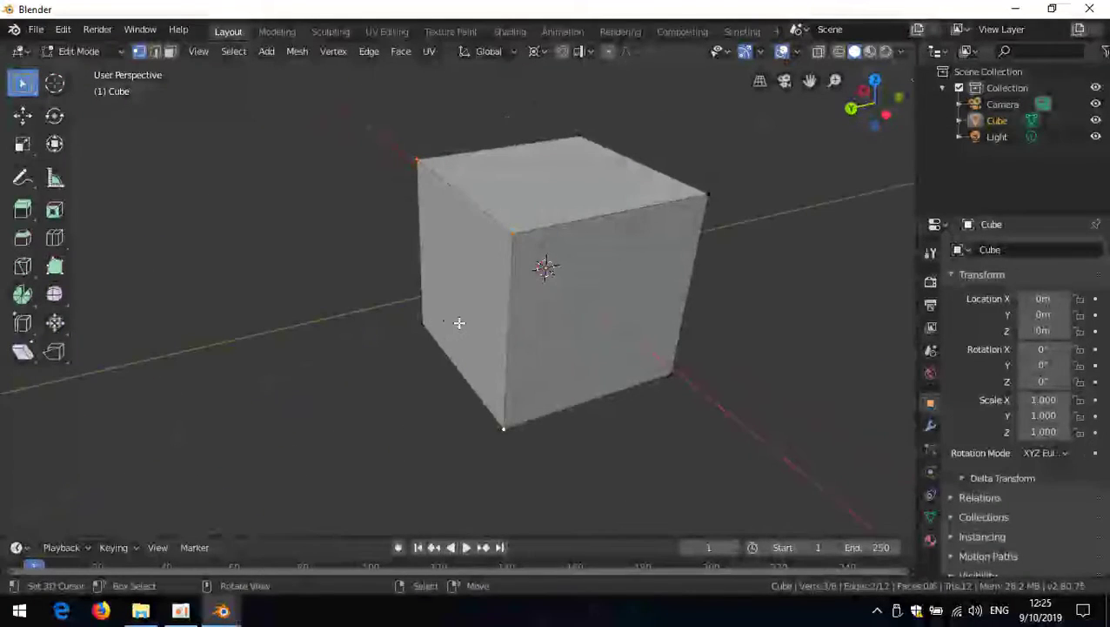
scroll(459, 322, down, 8)
middle_drag(564, 296, 630, 287)
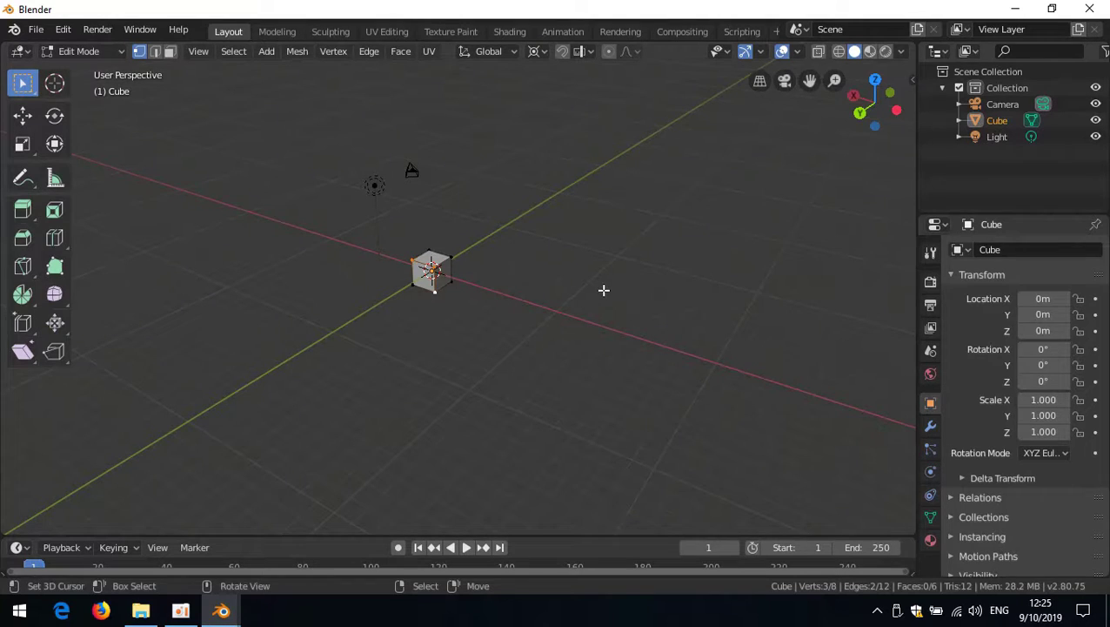
Step: Select the four corner vertices of the cube's front face in the Front view
key(KP_1)
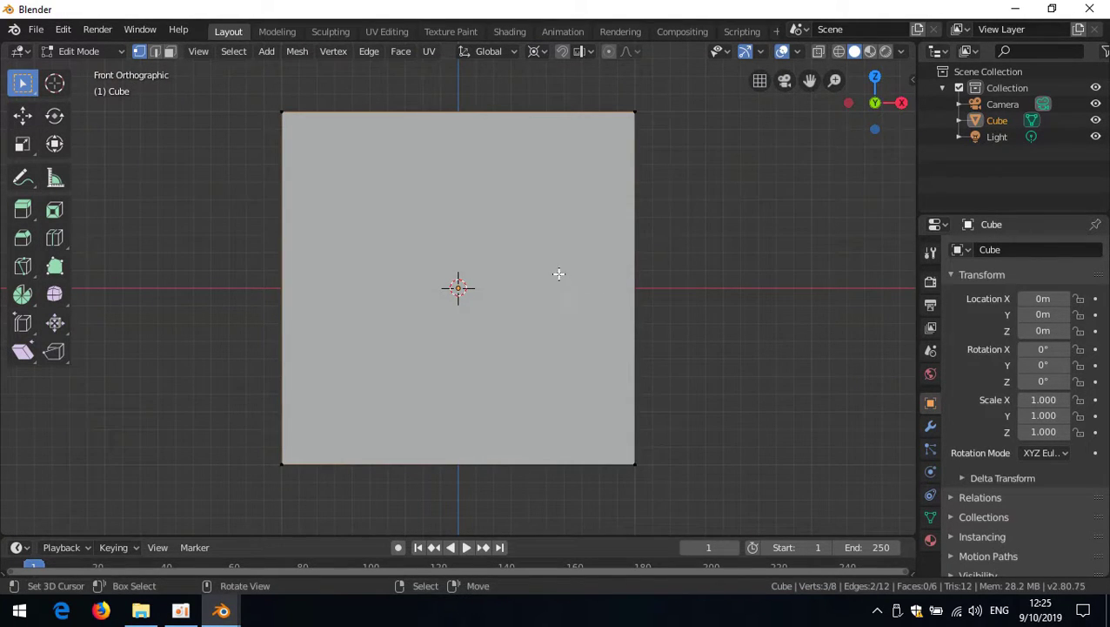
click(281, 125)
shift+click(620, 445)
shift+click(634, 137)
shift+click(305, 435)
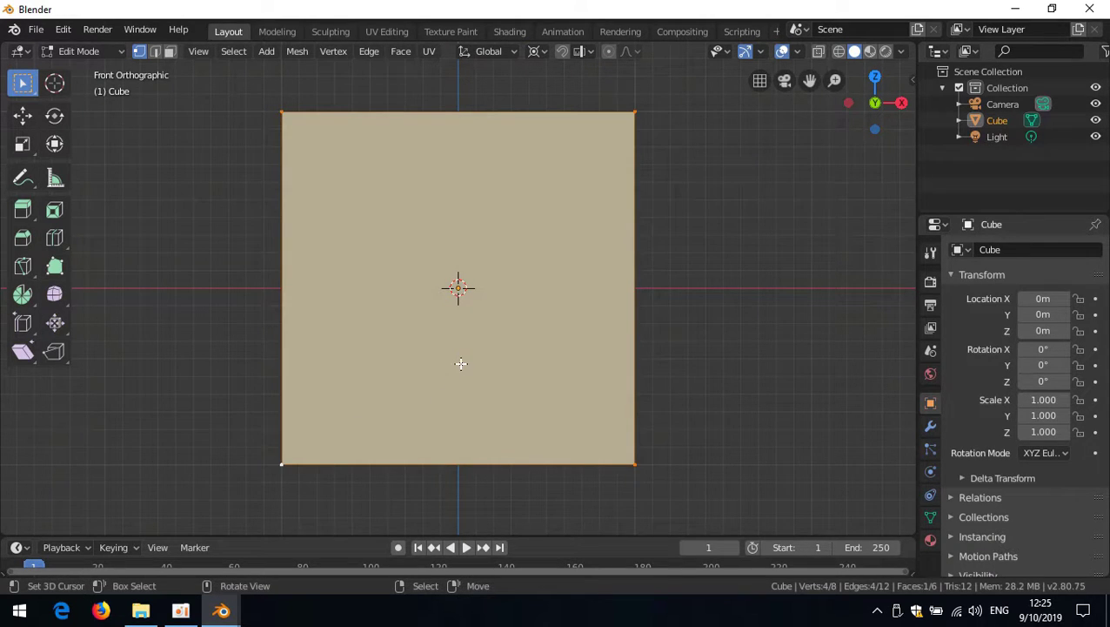
Step: Test View Selected on the cube's front face from a distant perspective and return to the Front view
scroll(462, 364, down, 3)
middle_drag(529, 280, 462, 327)
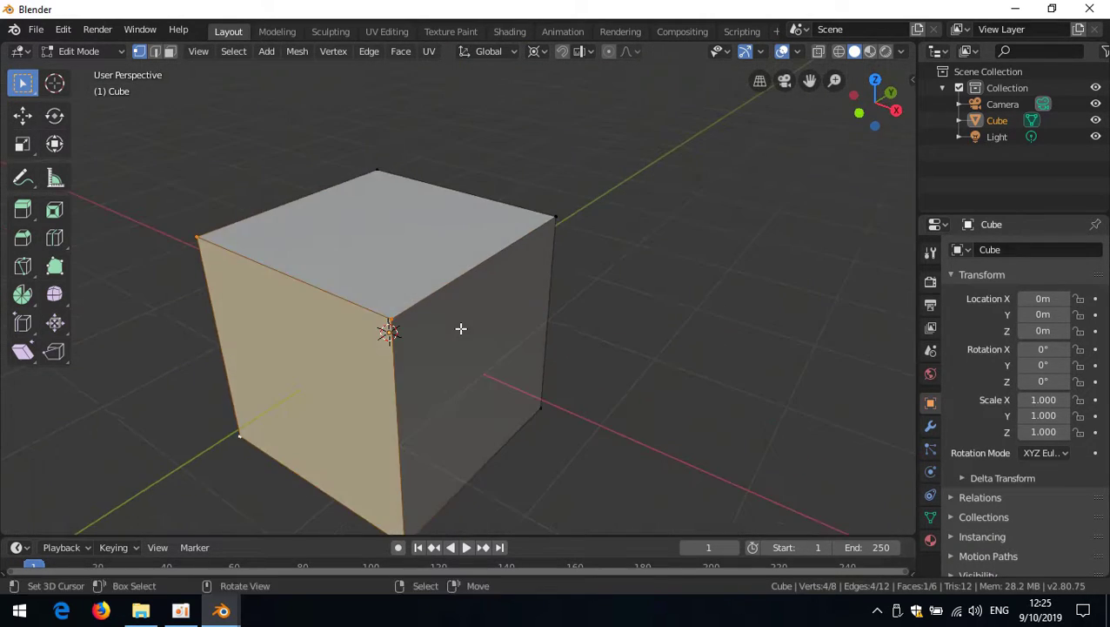
scroll(478, 348, down, 3)
scroll(522, 340, down, 6)
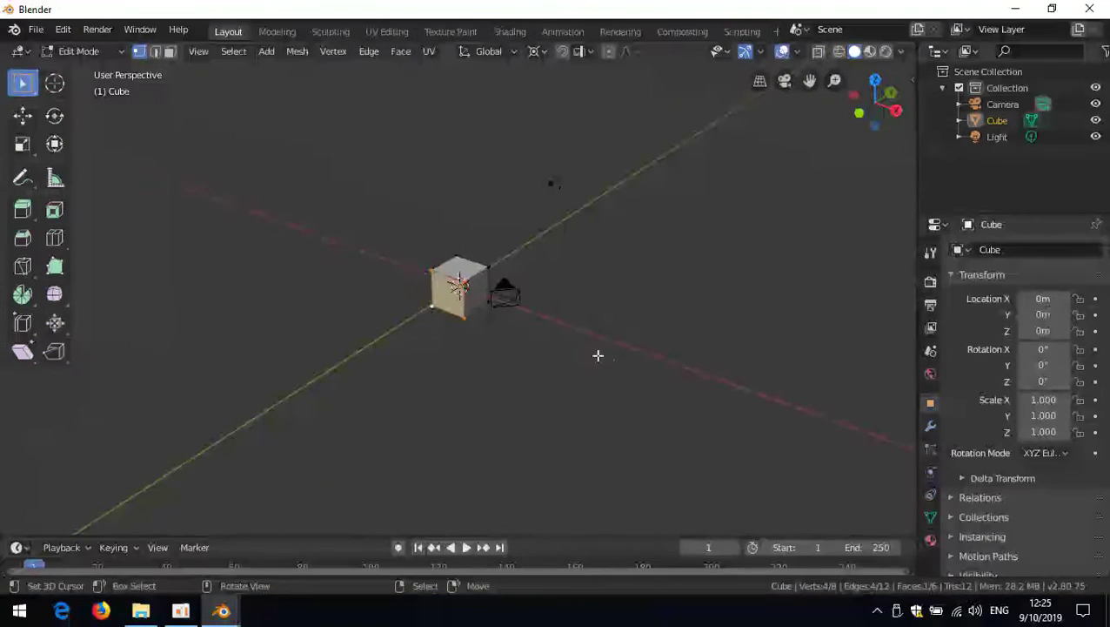
key(KP_Decimal)
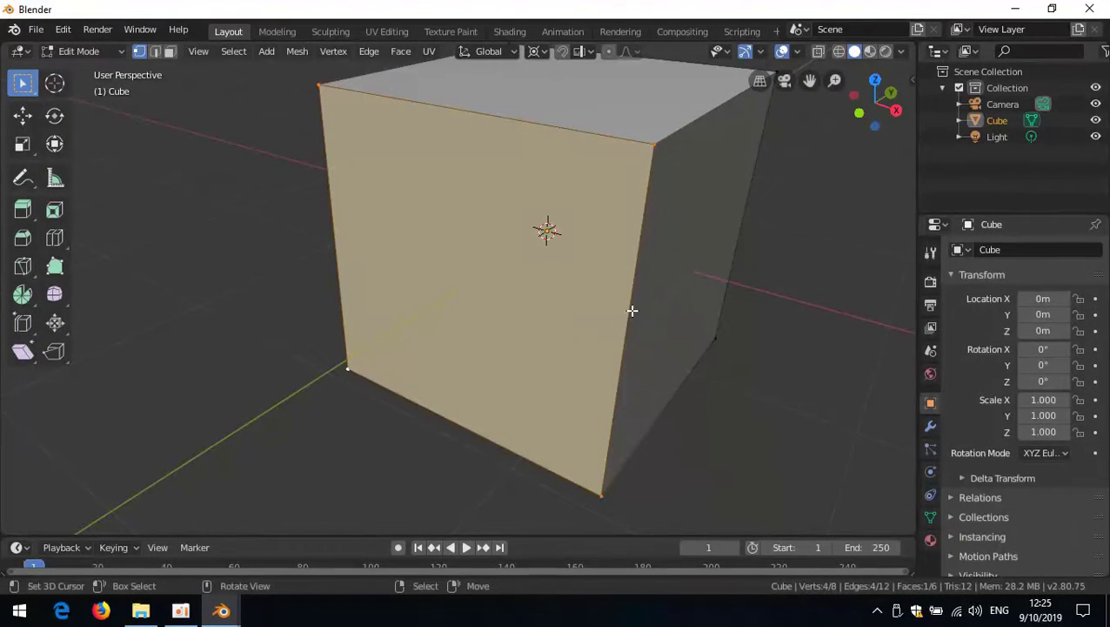
key(KP_1)
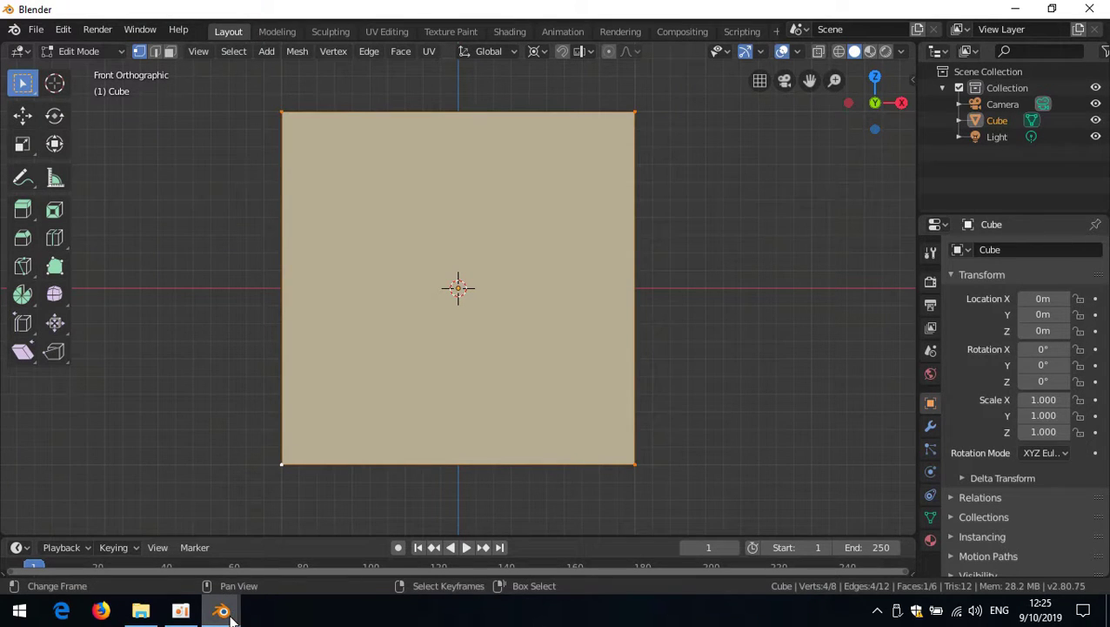
Step: Reopen the preferences and set the 3D View's Ctrl Middle Mouse View Selected entry to trigger on Click
mouse_move(223, 612)
click(307, 550)
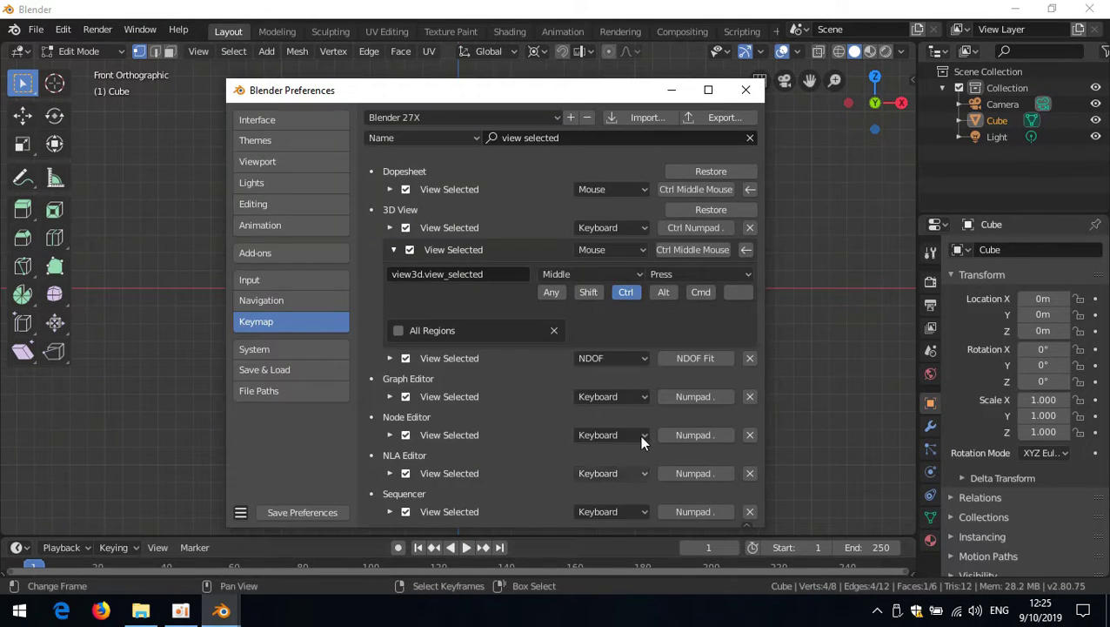
click(703, 274)
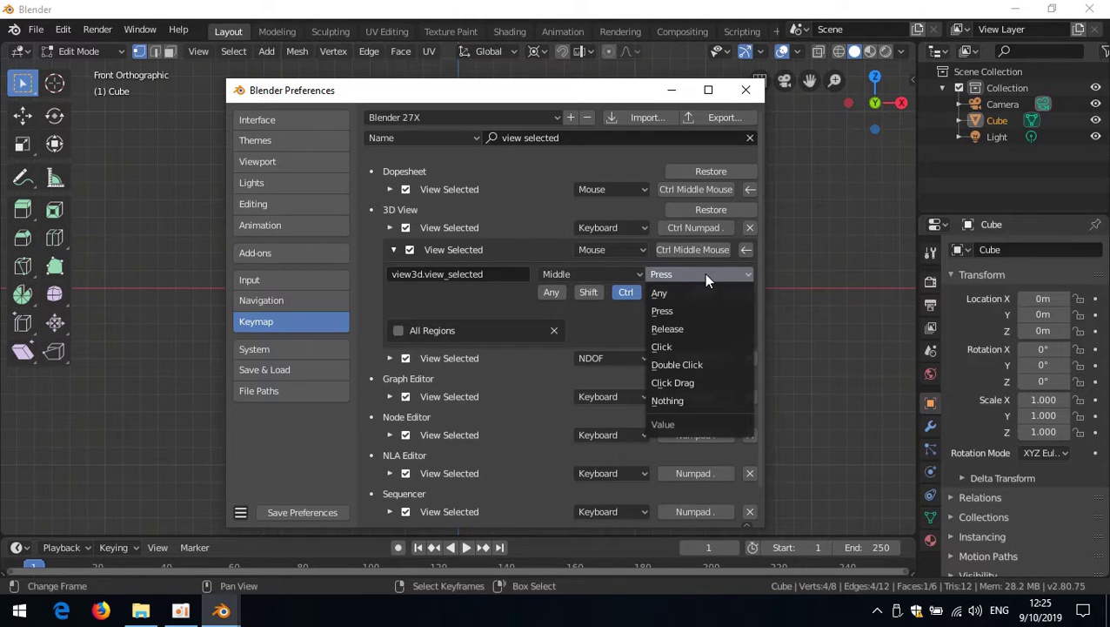
click(675, 346)
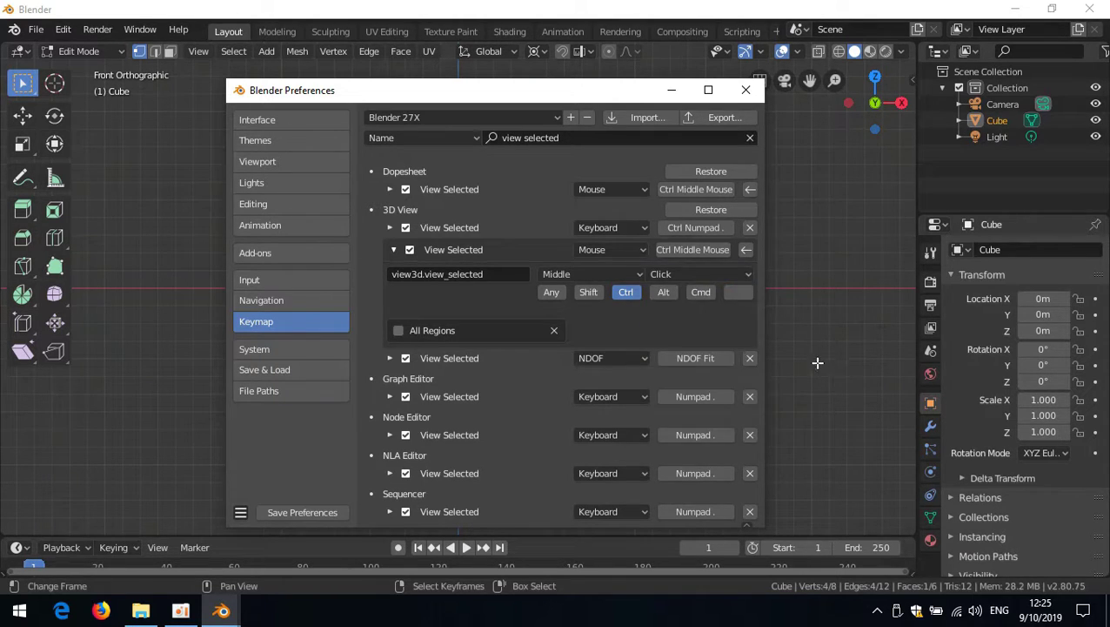
Step: Test View Selected on the cube's front face from a distance and from the Top and Back views, ending in a perspective view
click(738, 8)
ctrl+middle_click(597, 312)
middle_drag(564, 302, 535, 293)
alt+middle_drag(568, 347, 562, 305)
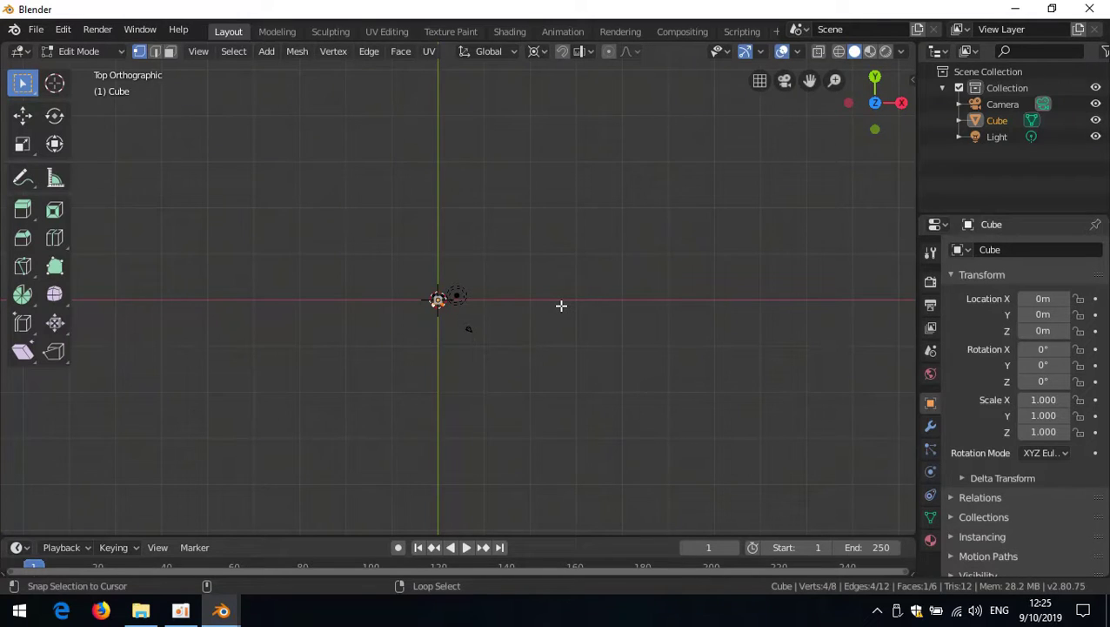
middle_drag(433, 345, 484, 313)
key(ctrl+KP_1)
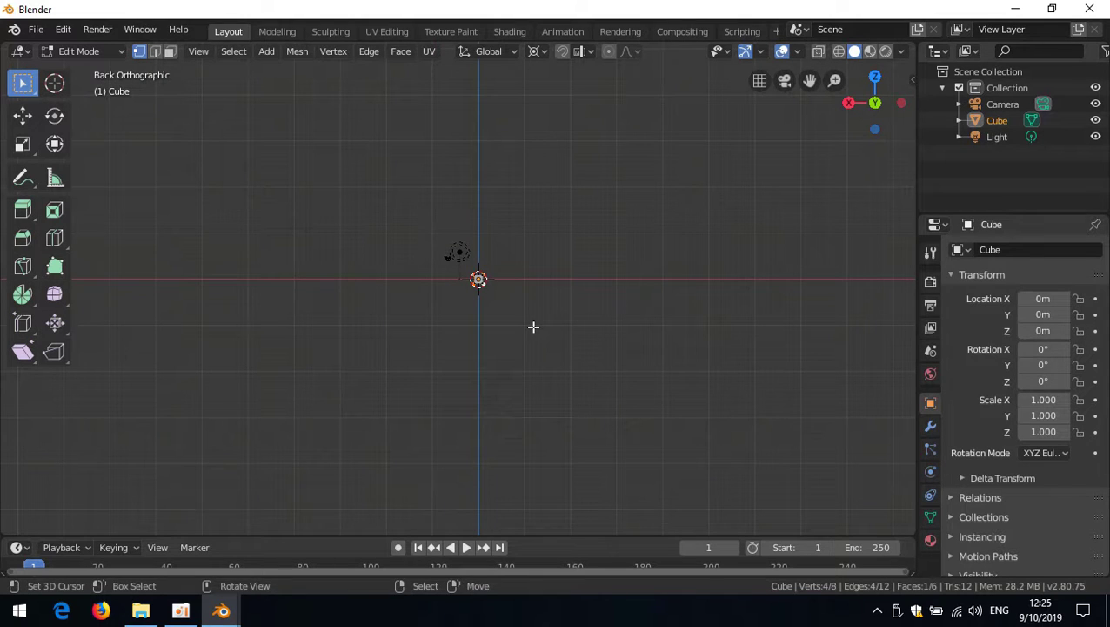
key(KP_Decimal)
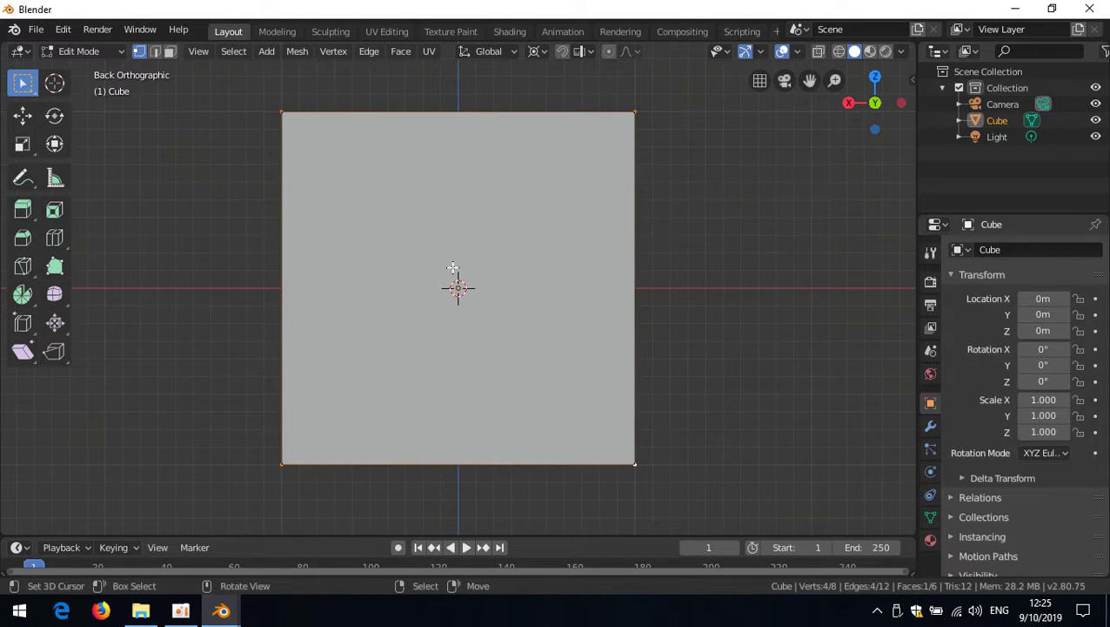
middle_drag(385, 219, 511, 302)
scroll(511, 302, down, 5)
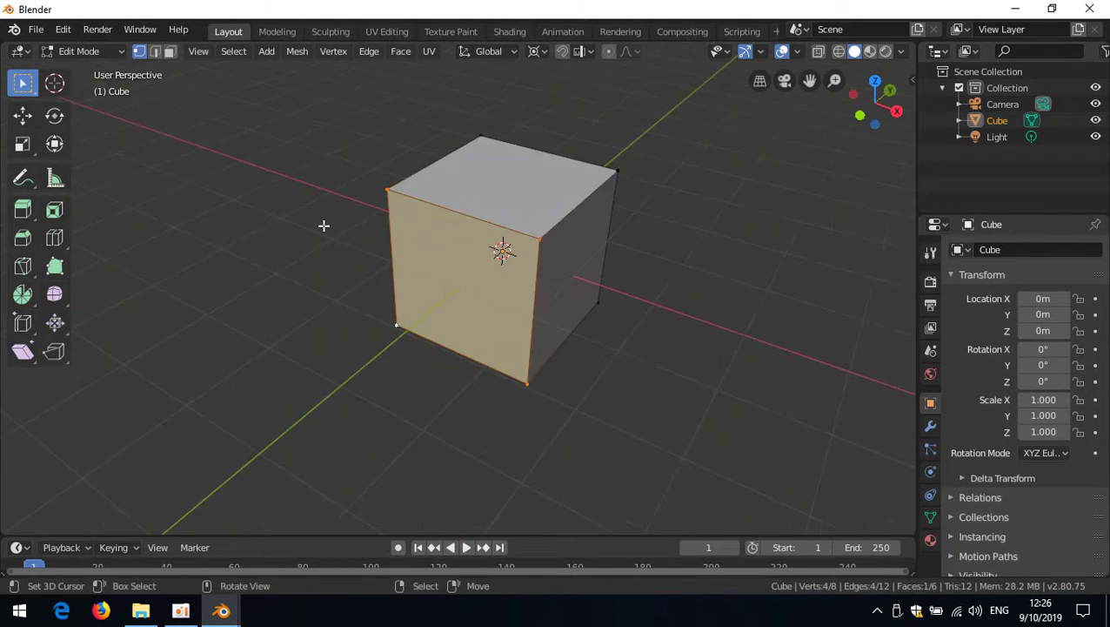
Step: Save the preferences, export the key configuration to D:\Documents\ as first280.py, and close the preferences window
key(ctrl+alt+u)
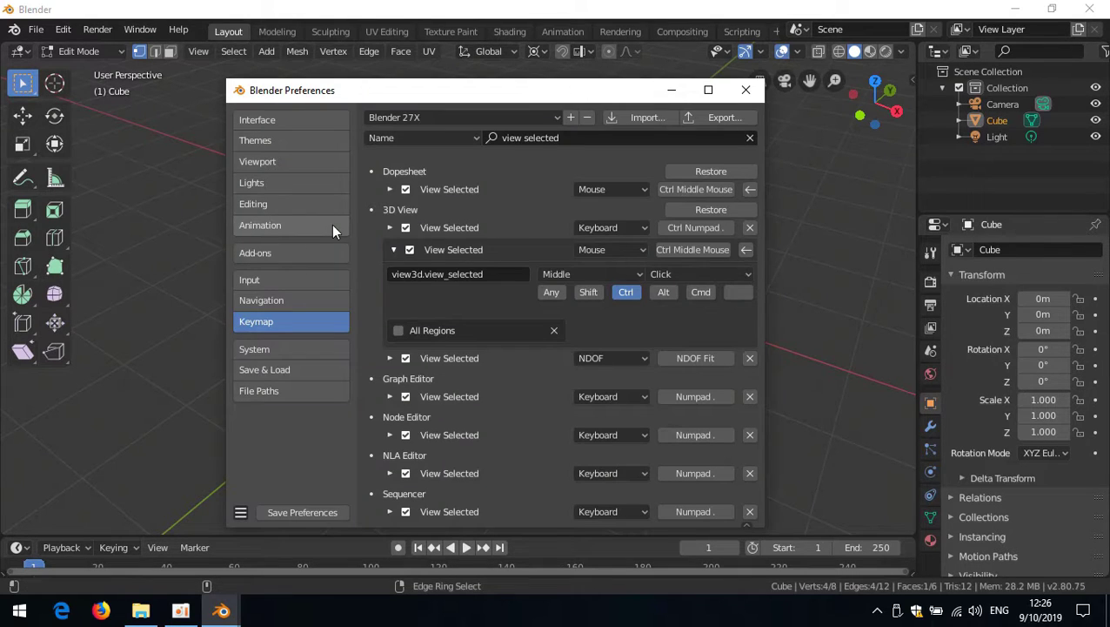
click(300, 511)
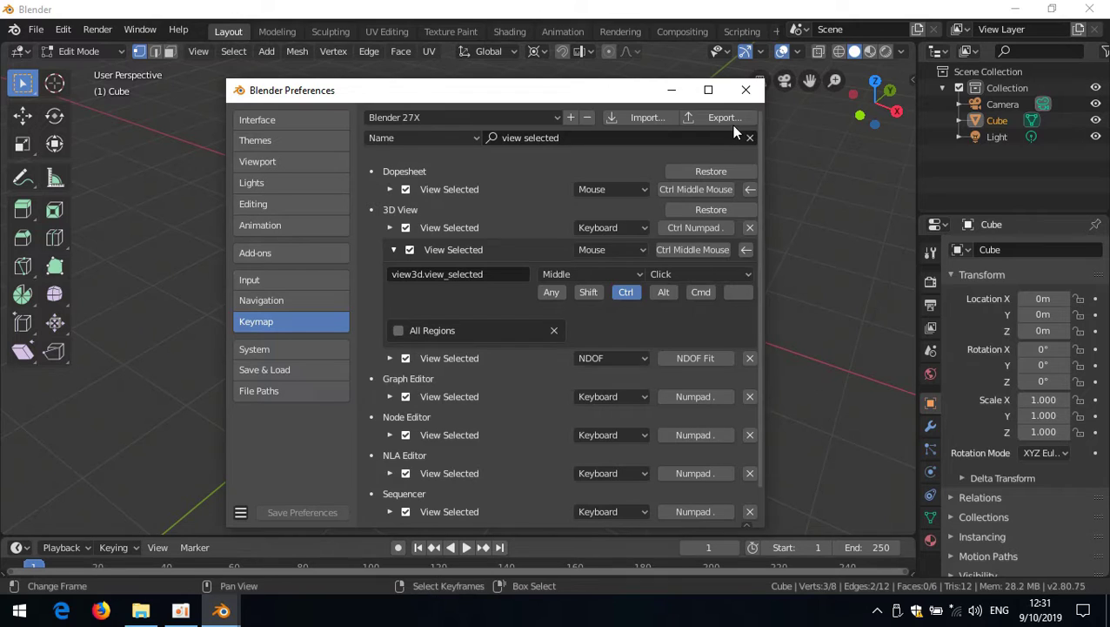
click(725, 117)
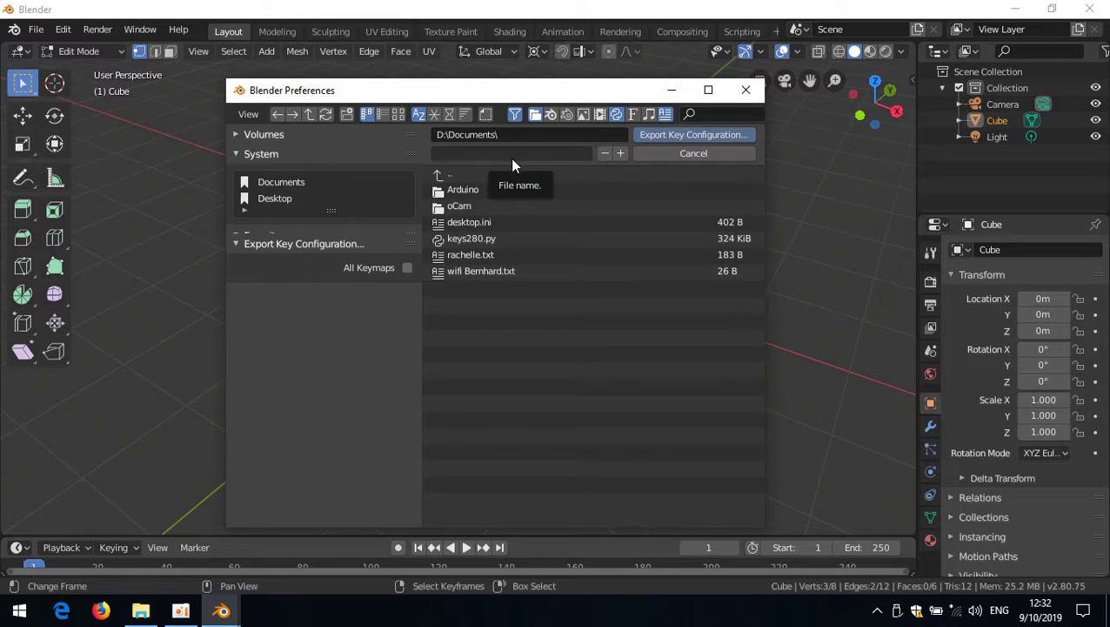
click(477, 236)
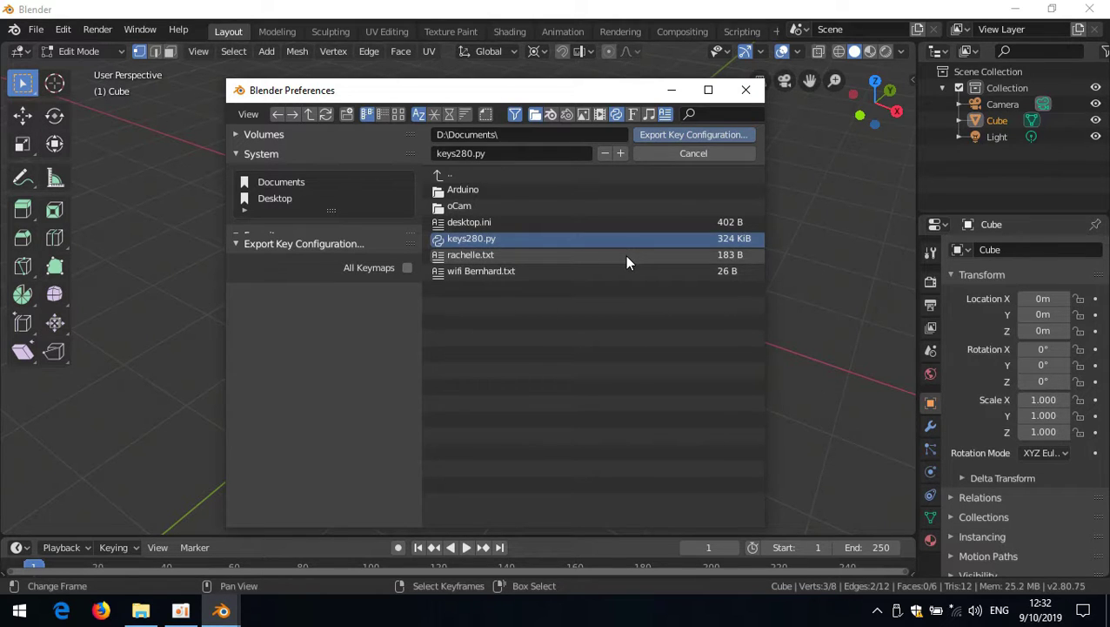
click(468, 156)
drag(471, 153, 290, 152)
text(first26)
key(BackSpace)
text(80)
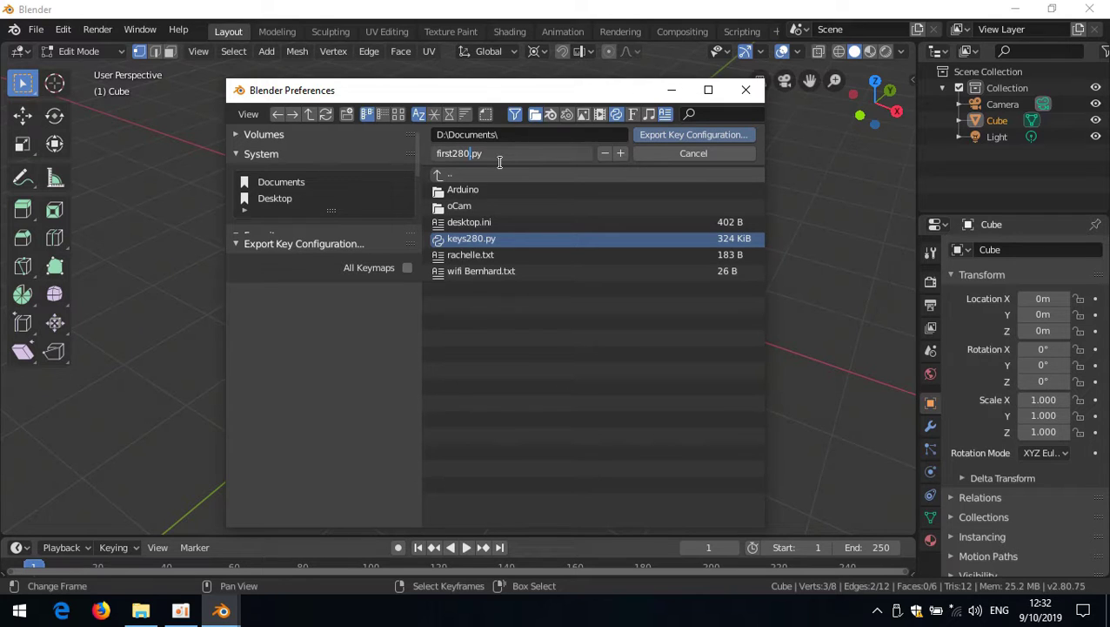
click(699, 138)
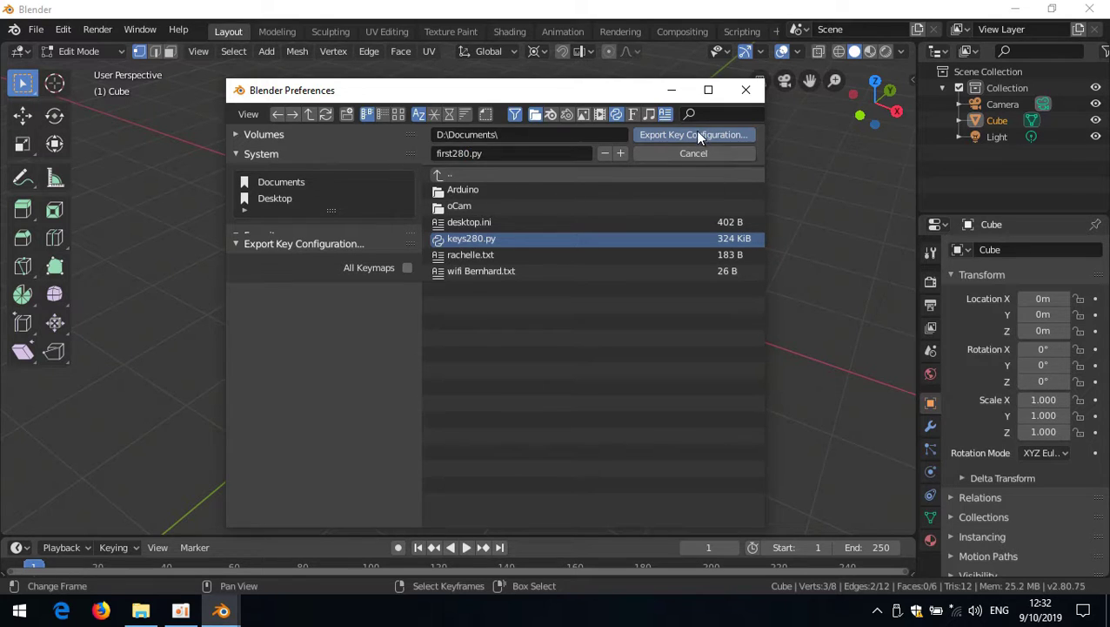
click(693, 131)
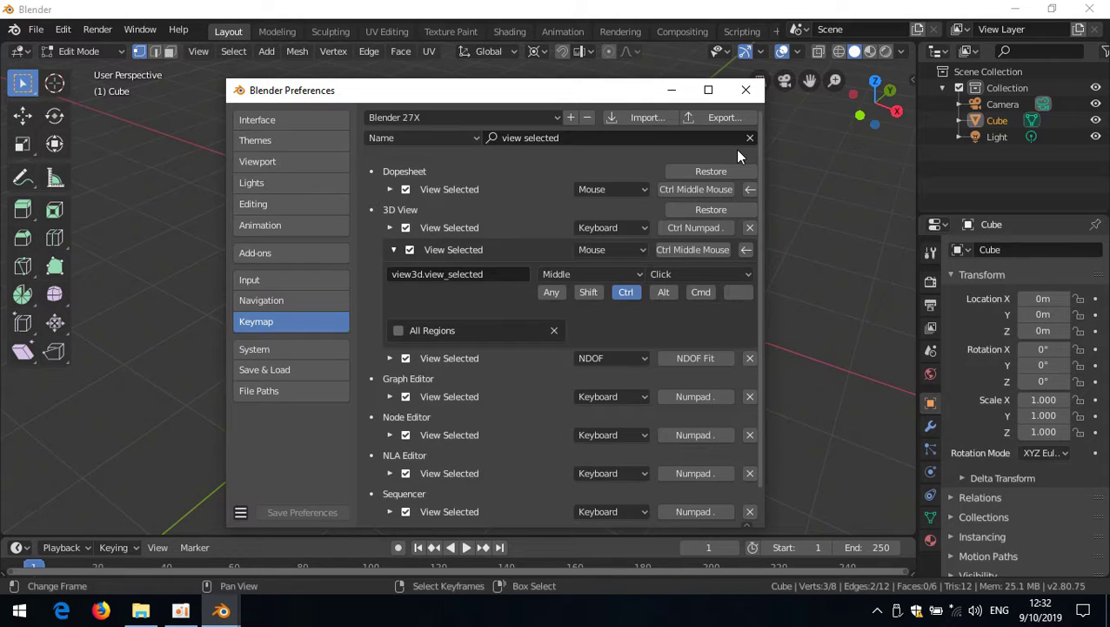
click(746, 89)
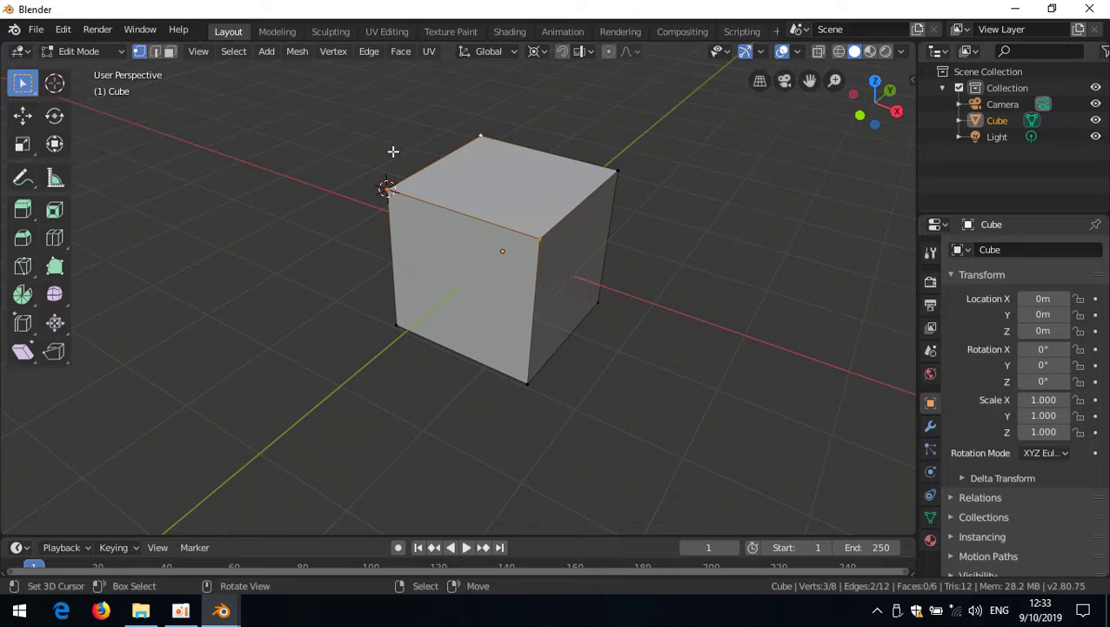
Step: Change the shortcut of the Select More command to Ctrl Wheel Up
click(232, 52)
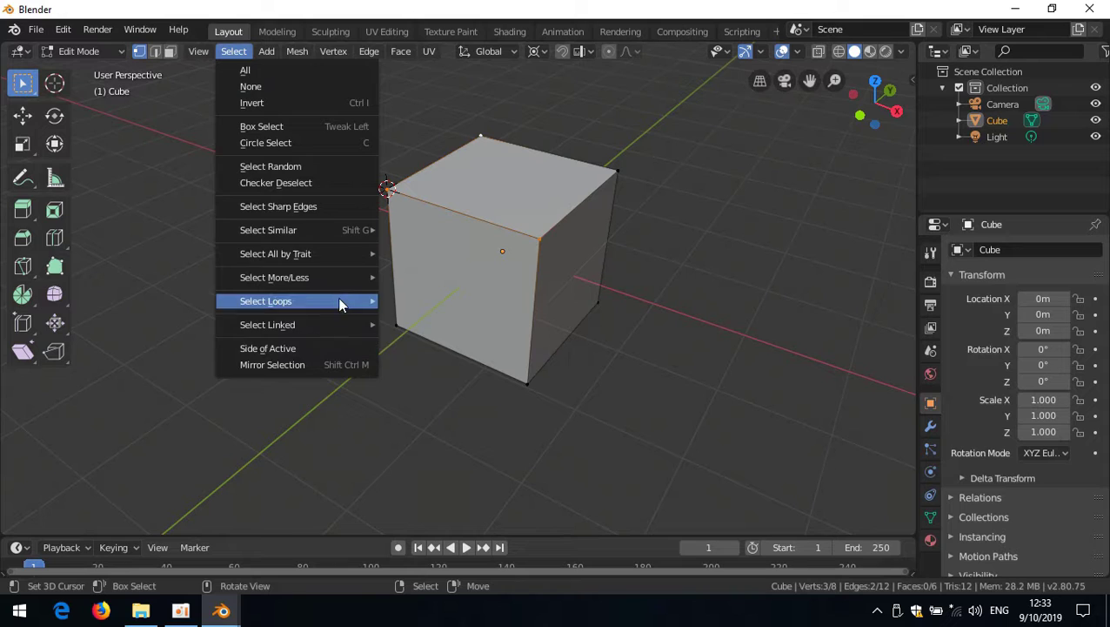
mouse_move(350, 277)
right_click(484, 279)
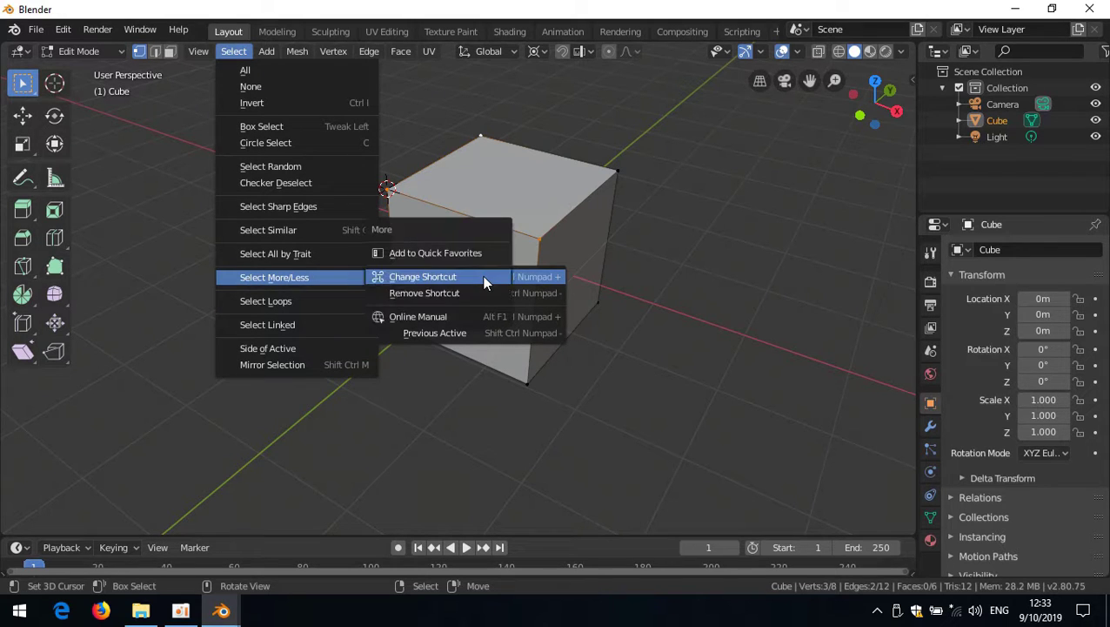
click(459, 277)
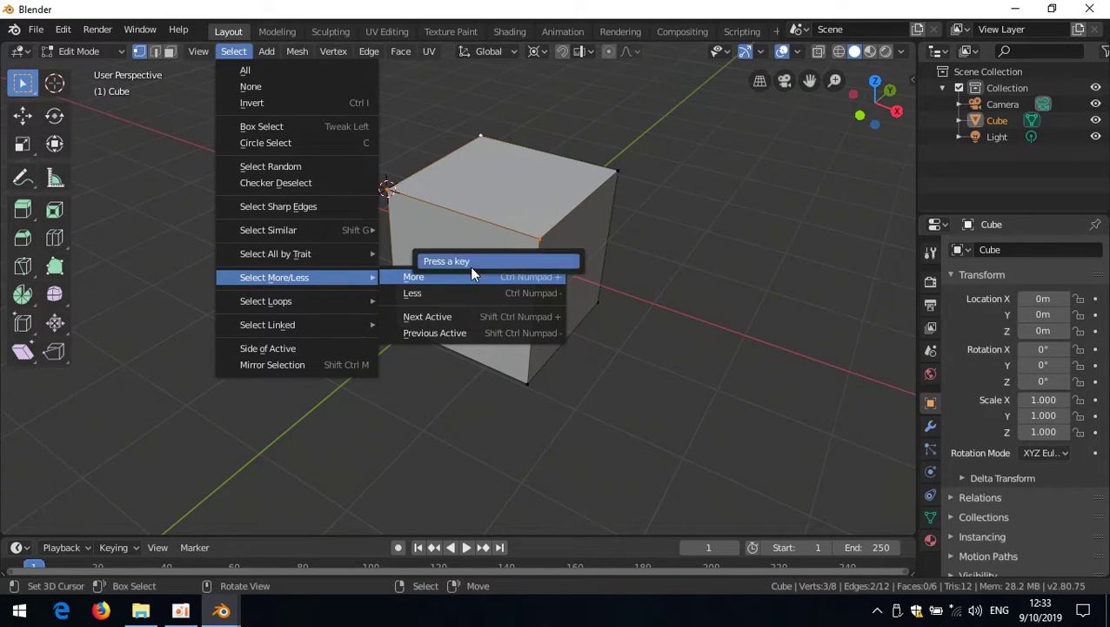
key(ctrl)
ctrl+scroll(479, 268, up, 1)
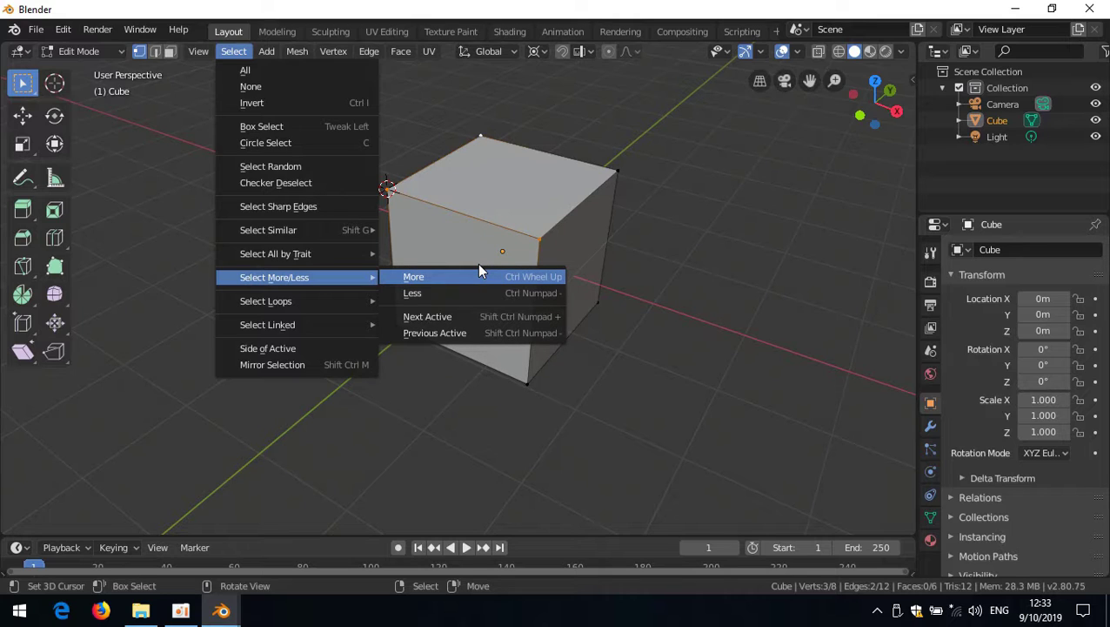
Step: Change the shortcut of the Select Less command to Ctrl Wheel Down
right_click(474, 294)
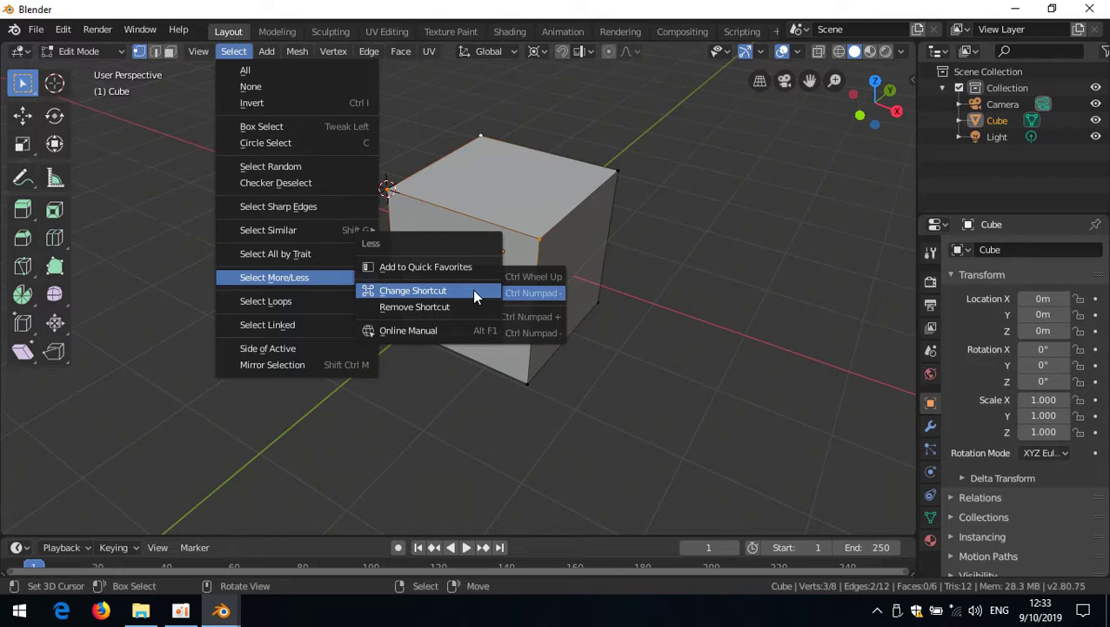
click(474, 293)
click(487, 279)
key(ctrl)
ctrl+scroll(487, 279, down, 1)
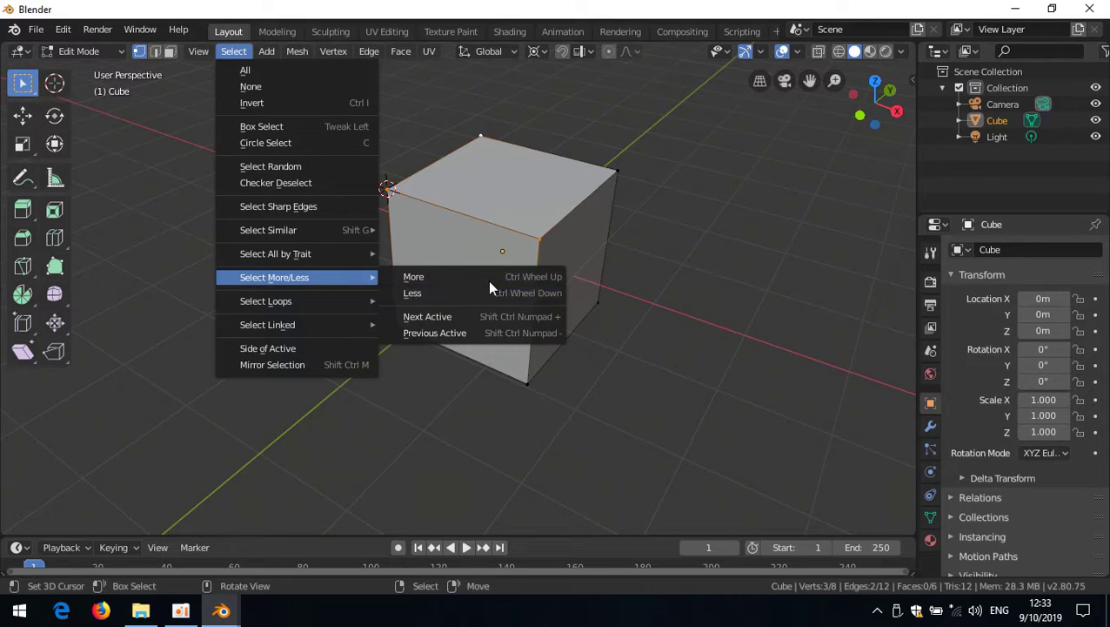
Step: Select only the cube's upper-right front vertex and test growing and shrinking the selection with Select More and Select Less
ctrl+scroll(616, 282, up, 1)
ctrl+scroll(616, 282, down, 1)
click(558, 252)
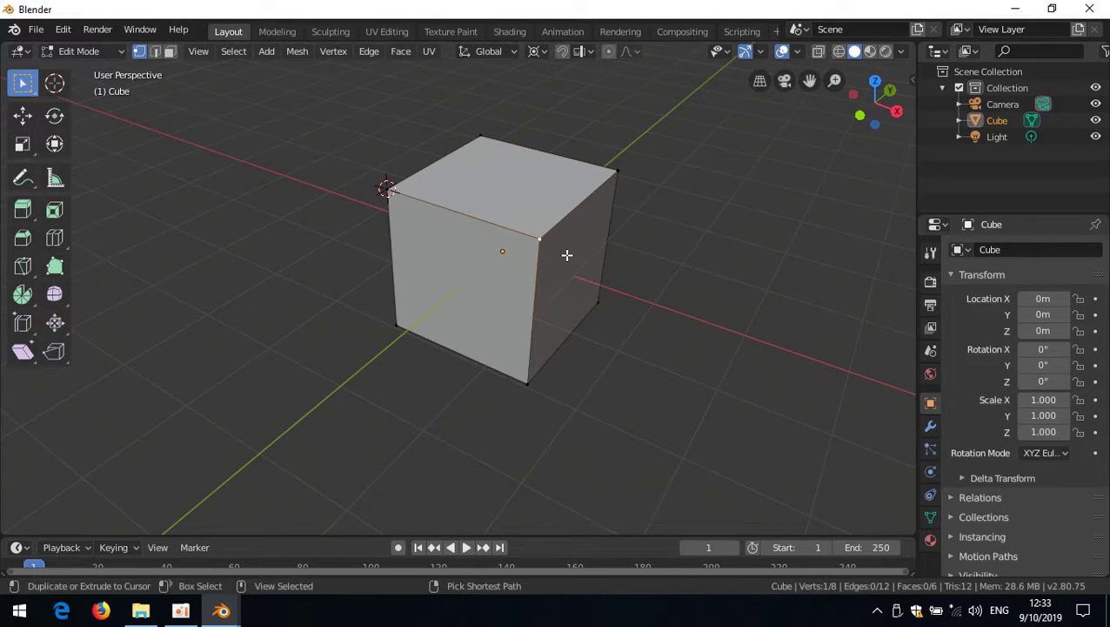
ctrl+scroll(565, 255, up, 1)
ctrl+scroll(566, 253, down, 1)
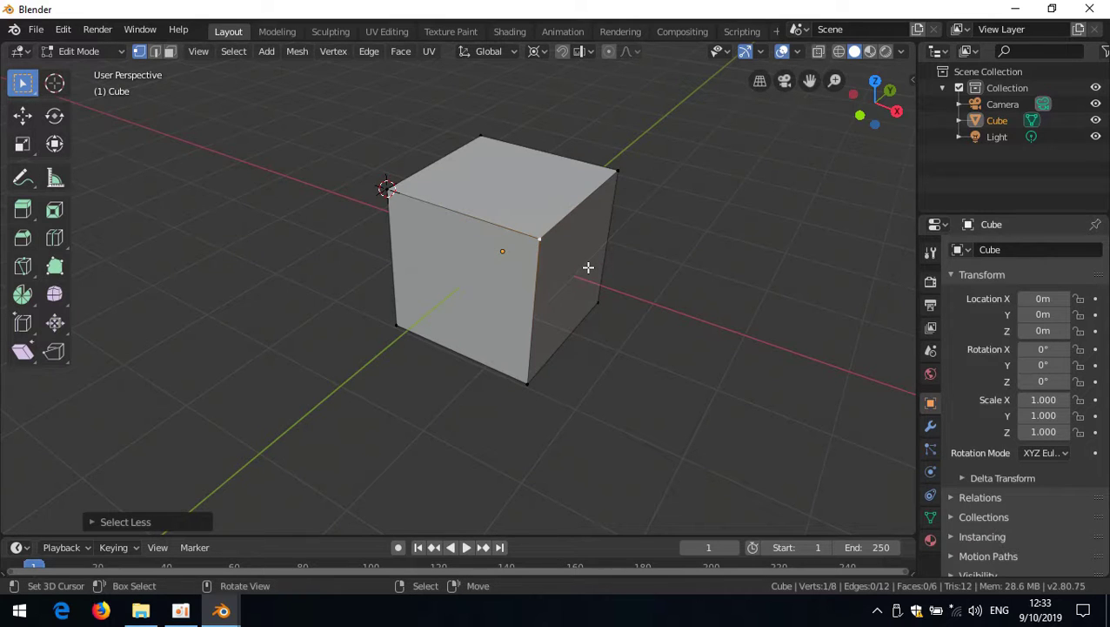
Step: Place the 3D cursor in the empty space beside the cube and toggle the view repeatedly between perspective and orthographic
shift+right_click(184, 243)
key(KP_5)
key(KP_5)
key(KP_5)
key(KP_5)
click(759, 80)
click(760, 80)
click(759, 80)
click(760, 82)
Step: Orbit around the cube, rotate the view by one sideways increment, and switch to the Front view
middle_drag(644, 170, 546, 292)
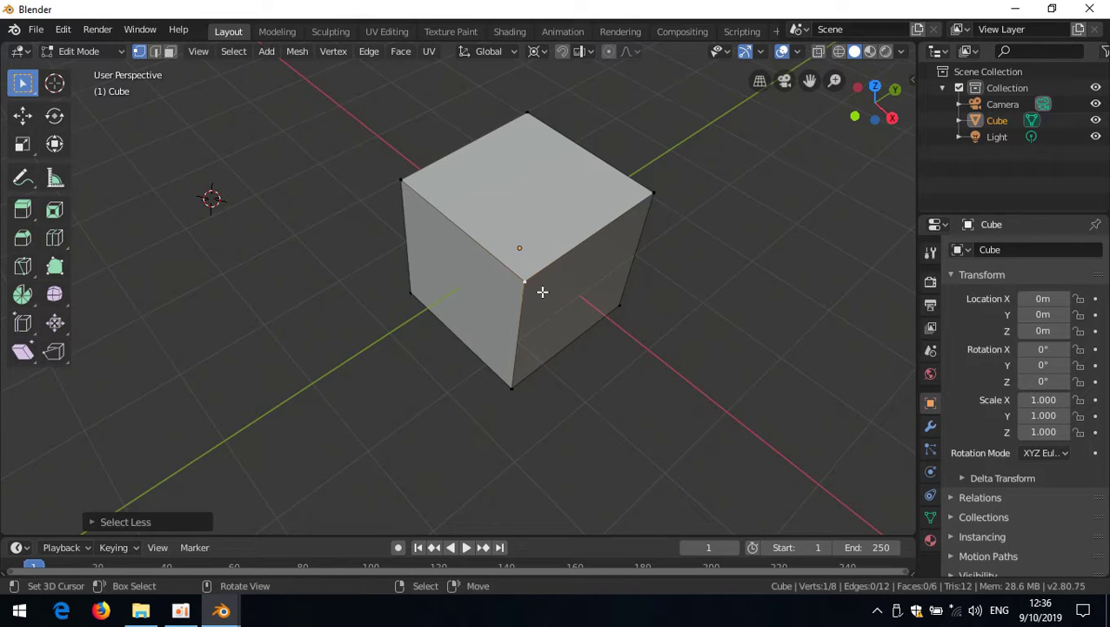
key(KP_4)
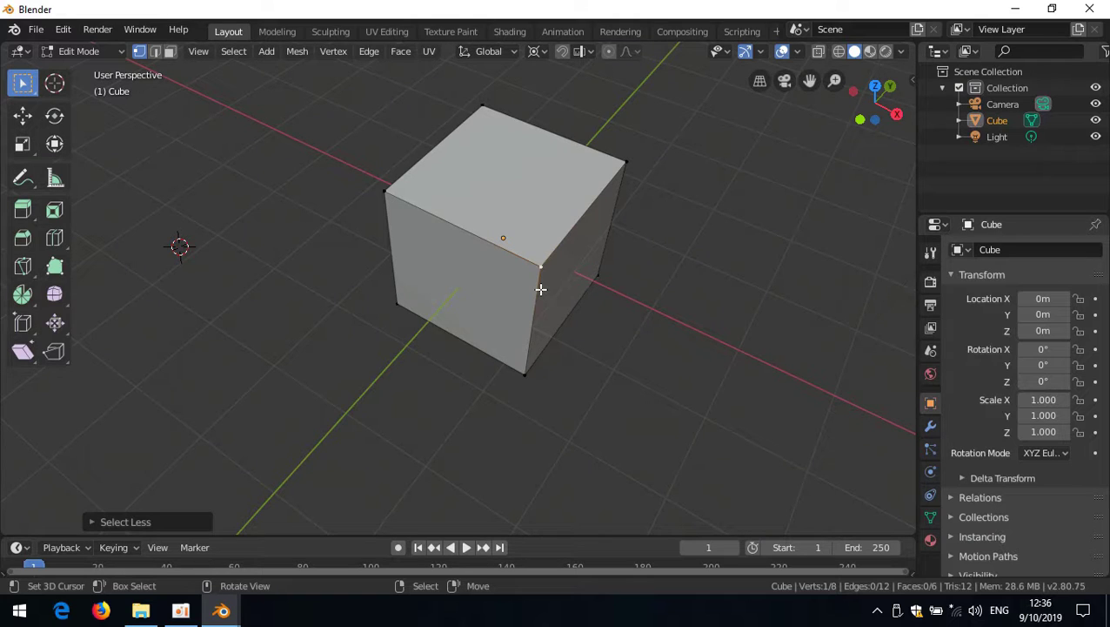
key(ctrl)
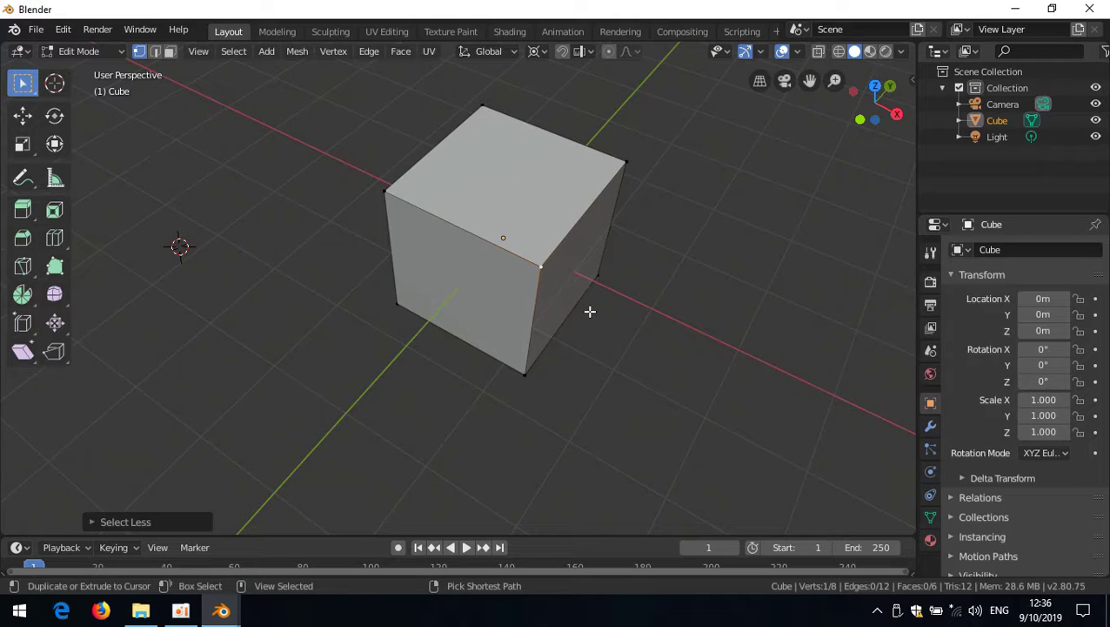
key(KP_1)
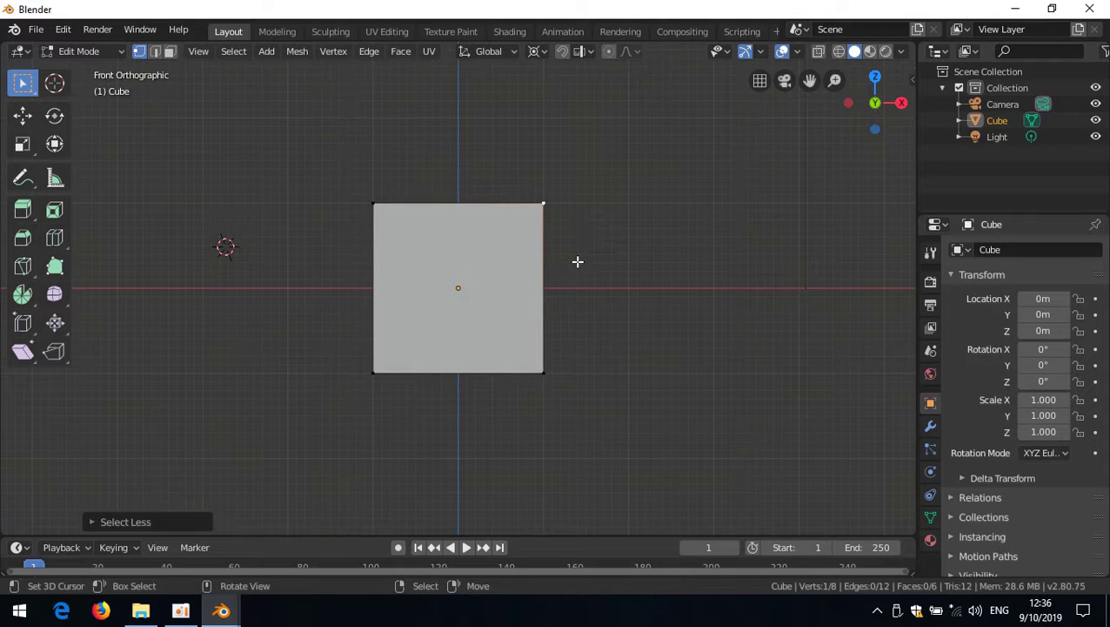
Step: Rotate the view horizontally all the way around the cube, tilt it up and down, and return to the Front view
key(ctrl+alt)
ctrl+alt+scroll(578, 261, down, 3)
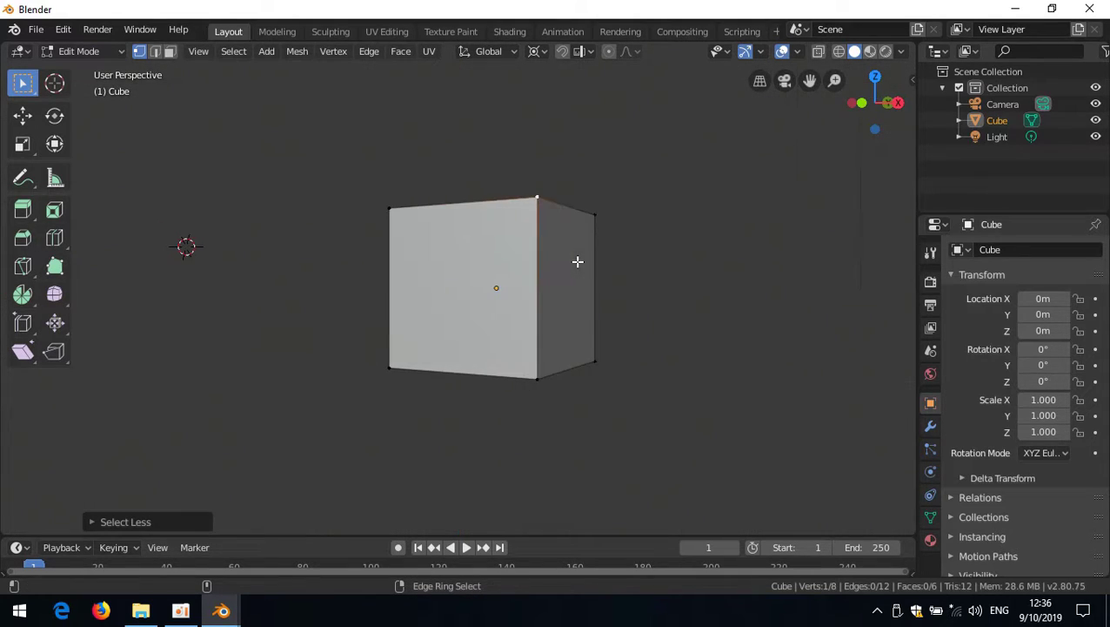
ctrl+alt+scroll(578, 261, down, 4)
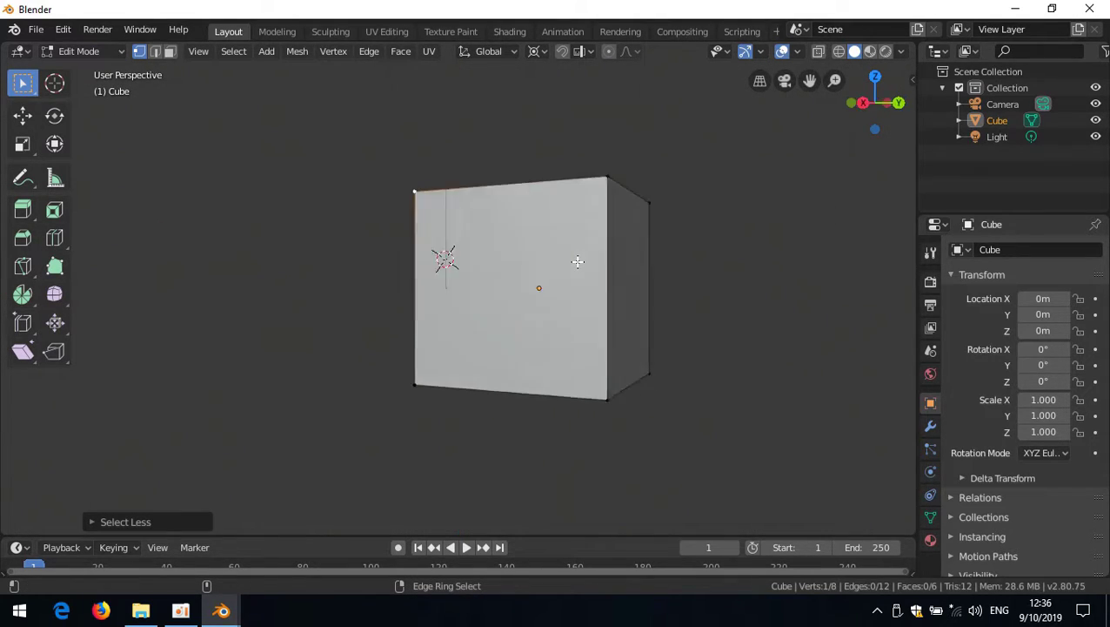
ctrl+alt+scroll(578, 261, down, 4)
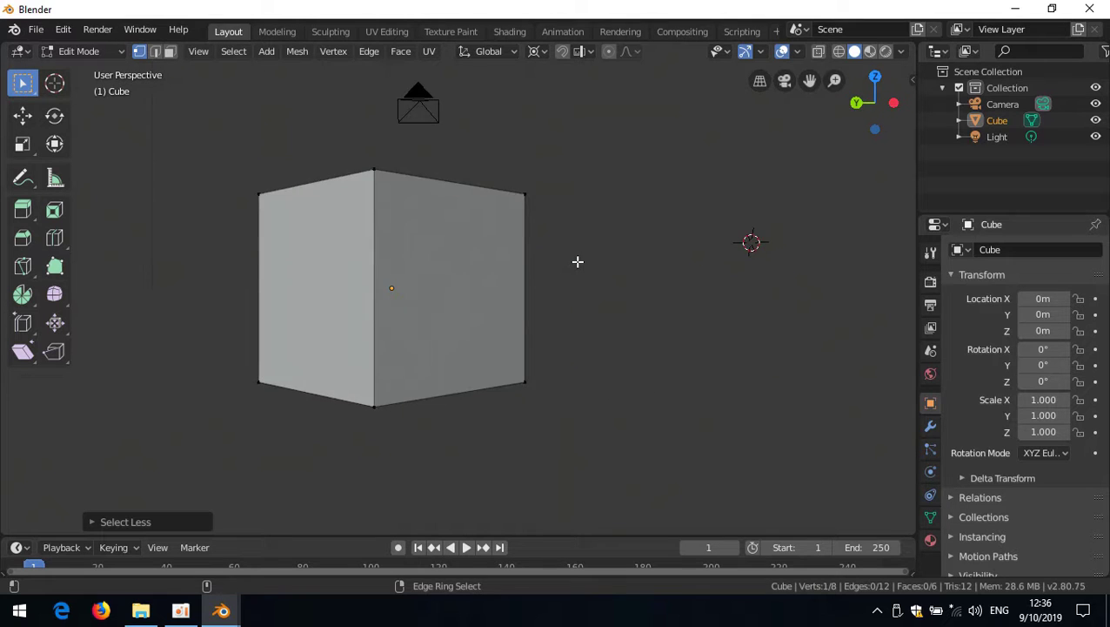
ctrl+alt+scroll(578, 261, down, 4)
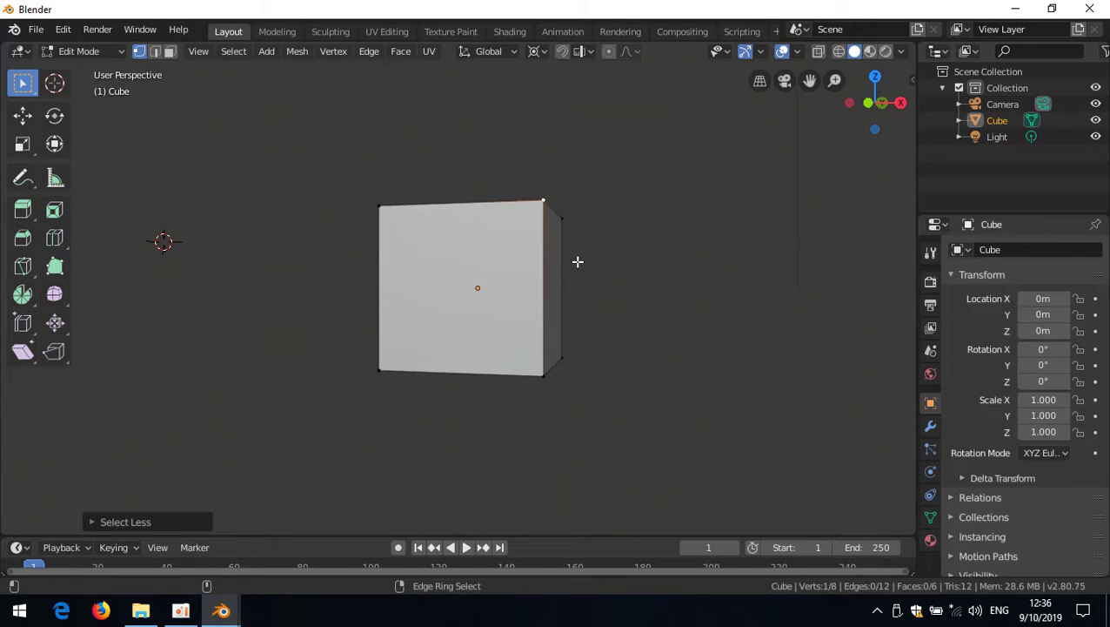
ctrl+alt+scroll(577, 261, down, 1)
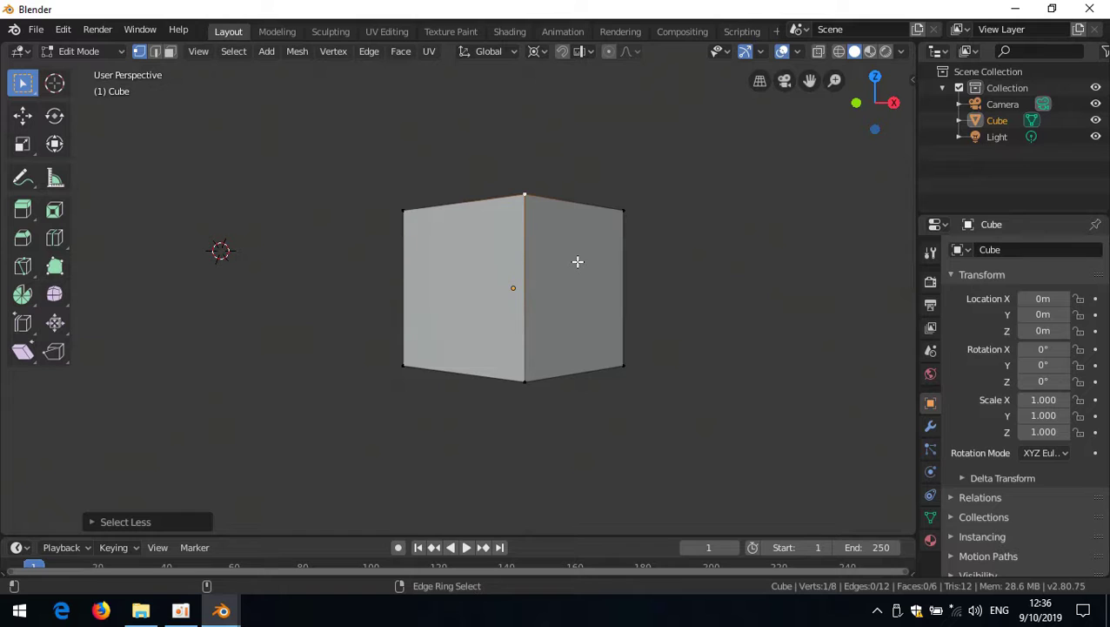
alt+shift+scroll(578, 261, down, 3)
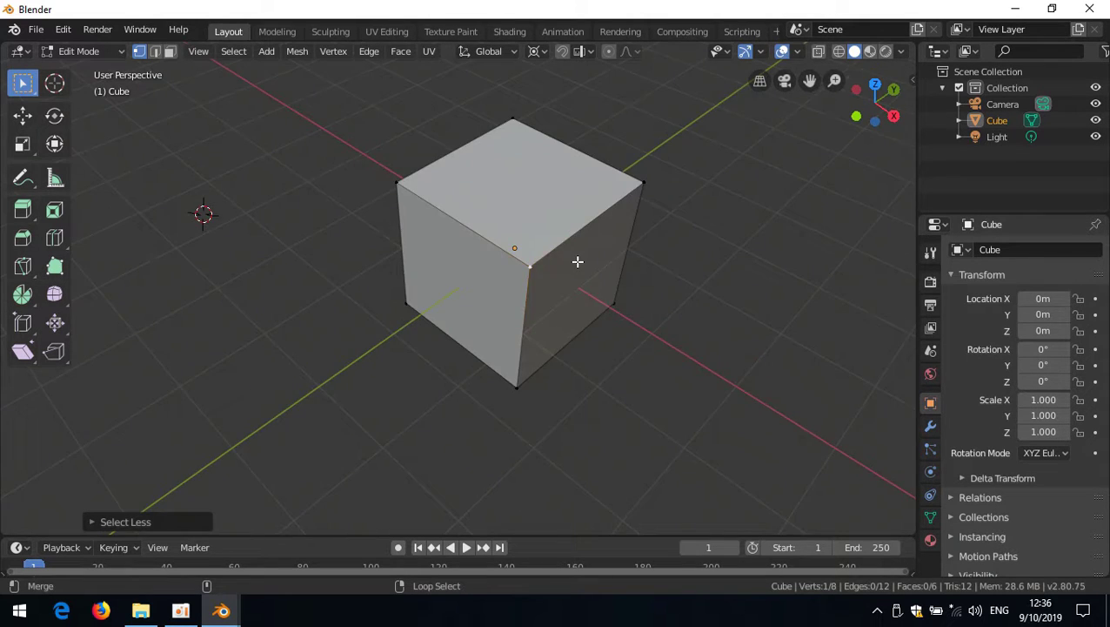
alt+shift+scroll(578, 261, up, 3)
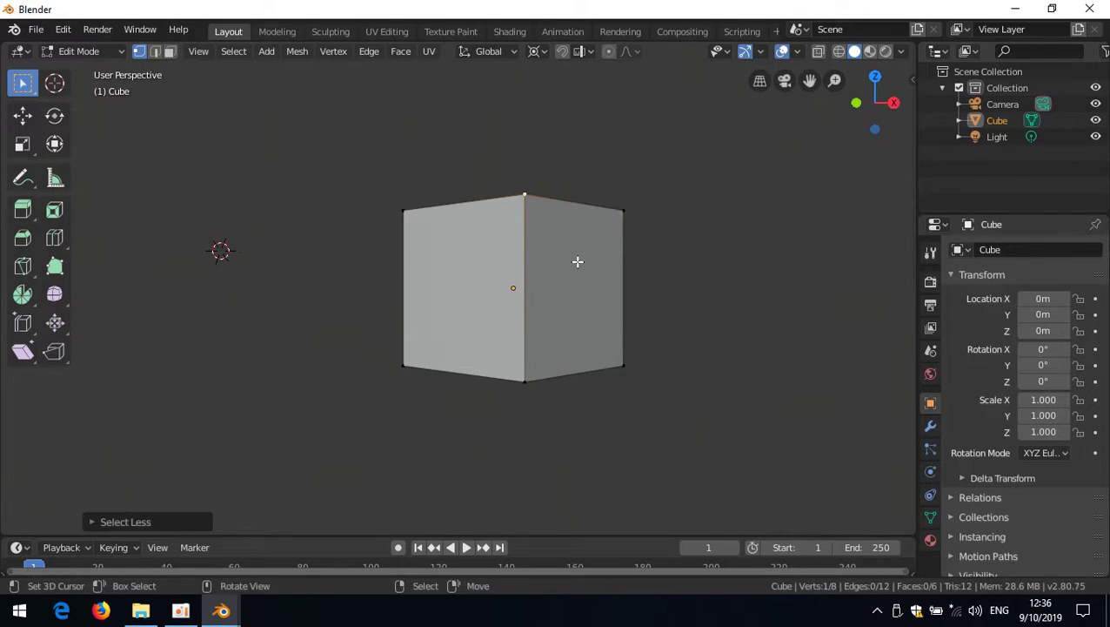
key(KP_1)
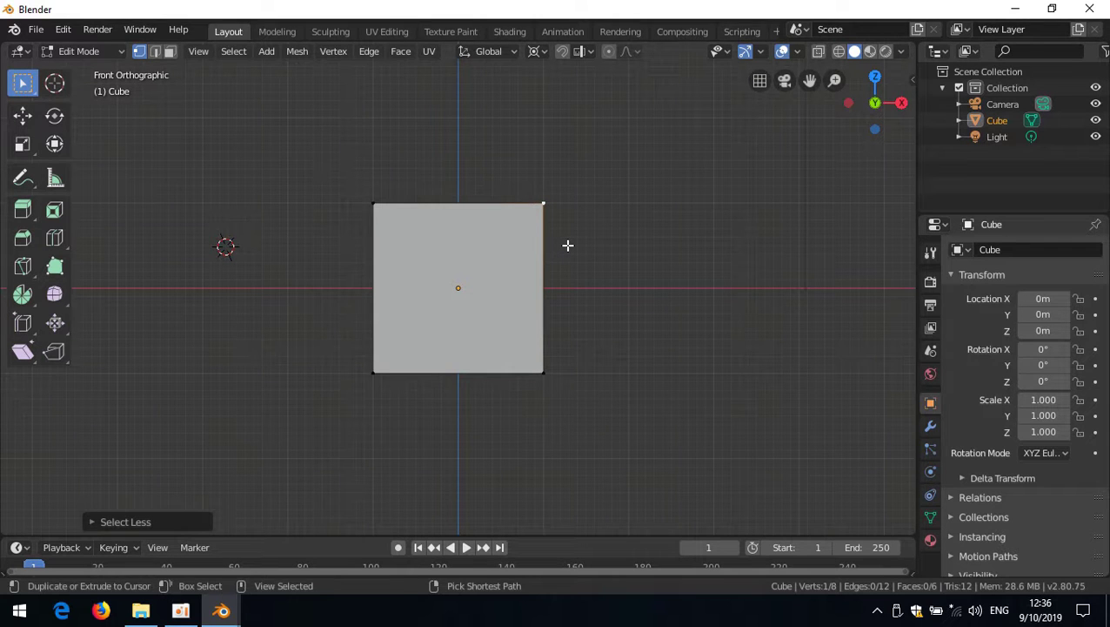
Step: Test tilting the view up and down around the cube, switch to the Top view, and rotate and pan from there
alt+shift+scroll(567, 245, up, 1)
alt+shift+scroll(568, 245, down, 3)
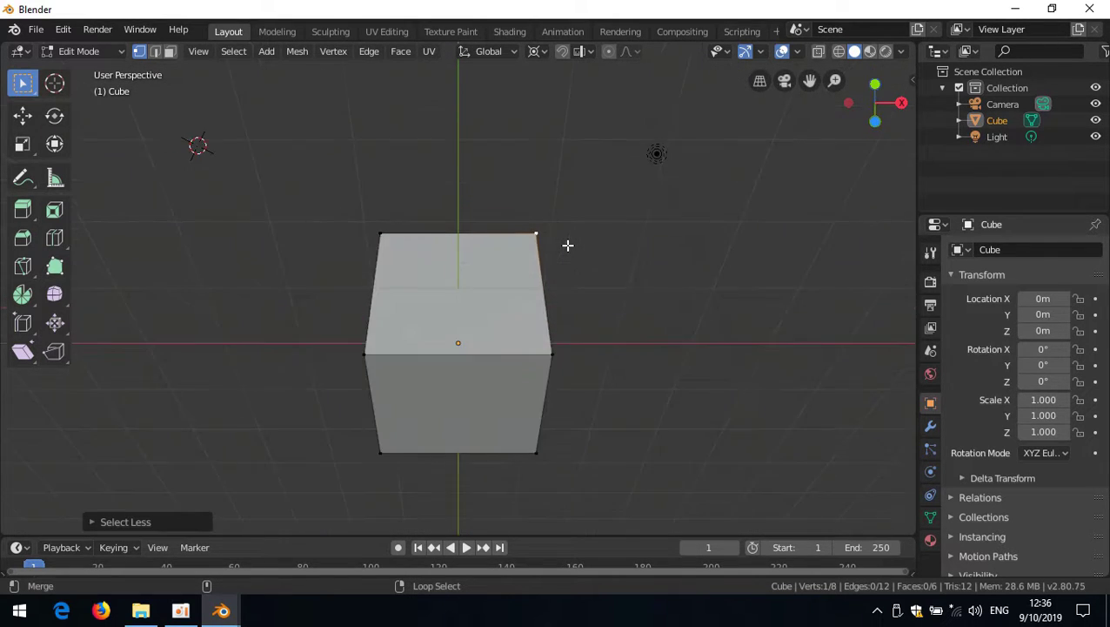
alt+shift+scroll(567, 246, up, 3)
alt+shift+scroll(568, 245, down, 2)
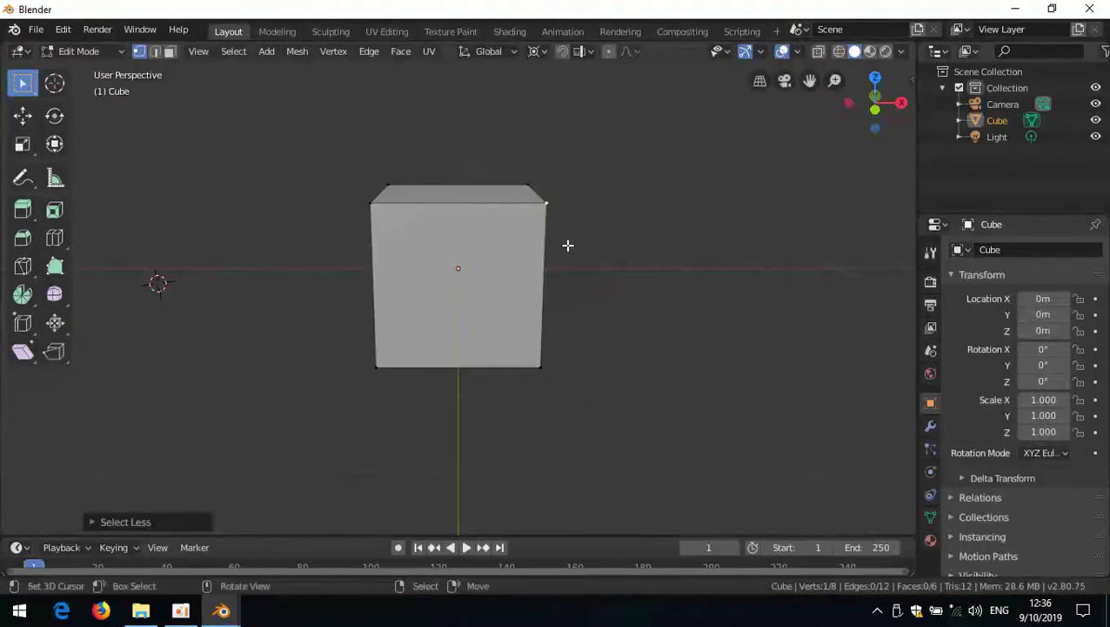
key(KP_7)
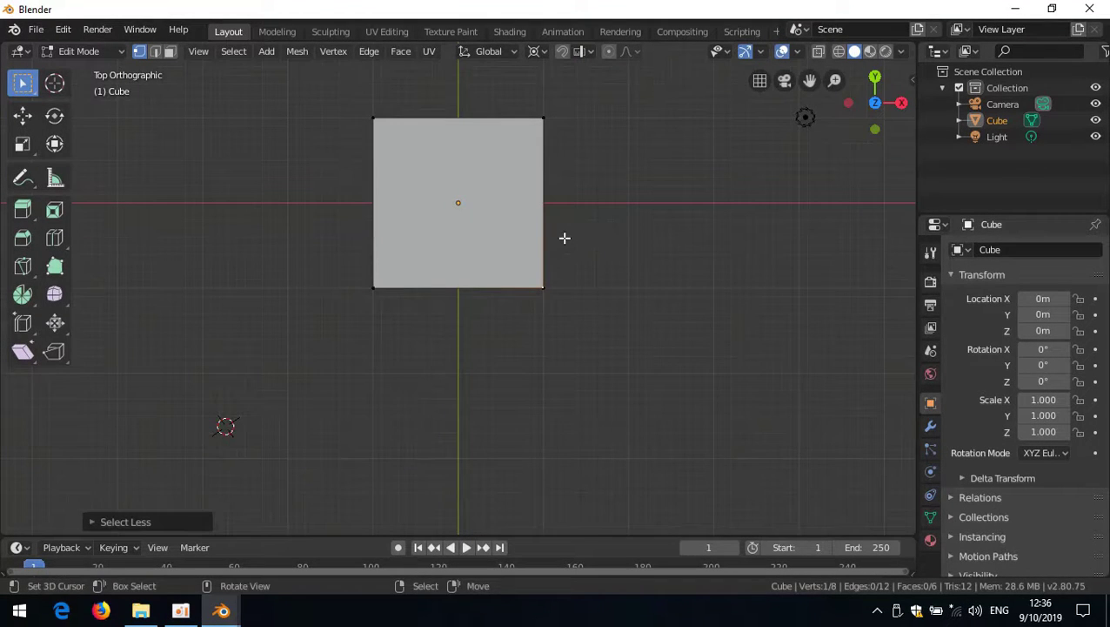
alt+shift+scroll(565, 240, up, 2)
alt+shift+scroll(565, 237, up, 2)
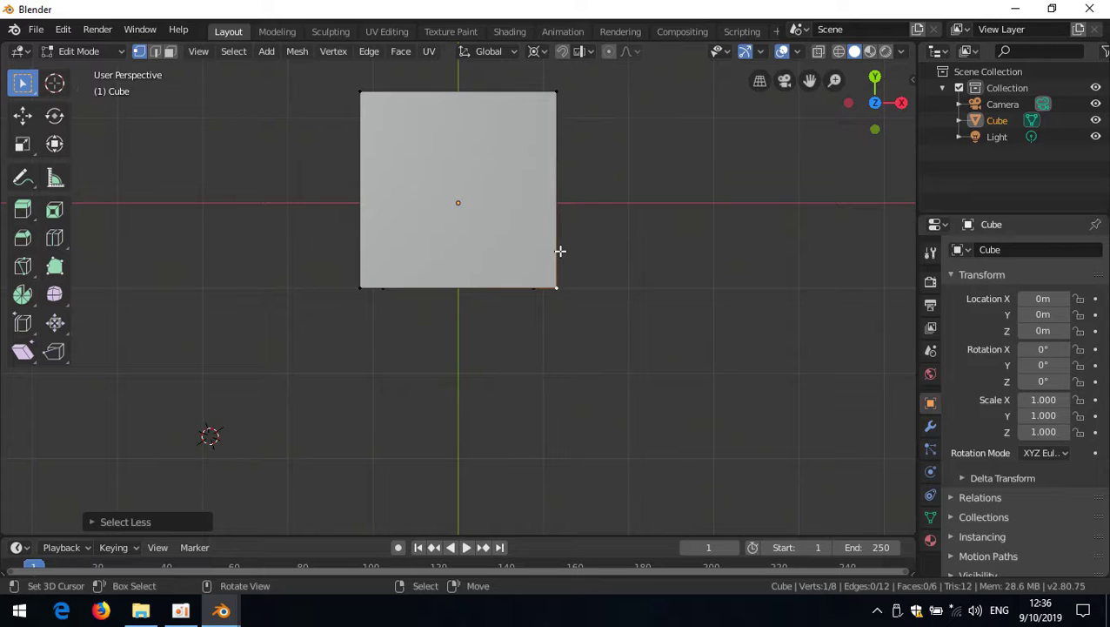
shift+middle_drag(528, 238, 550, 295)
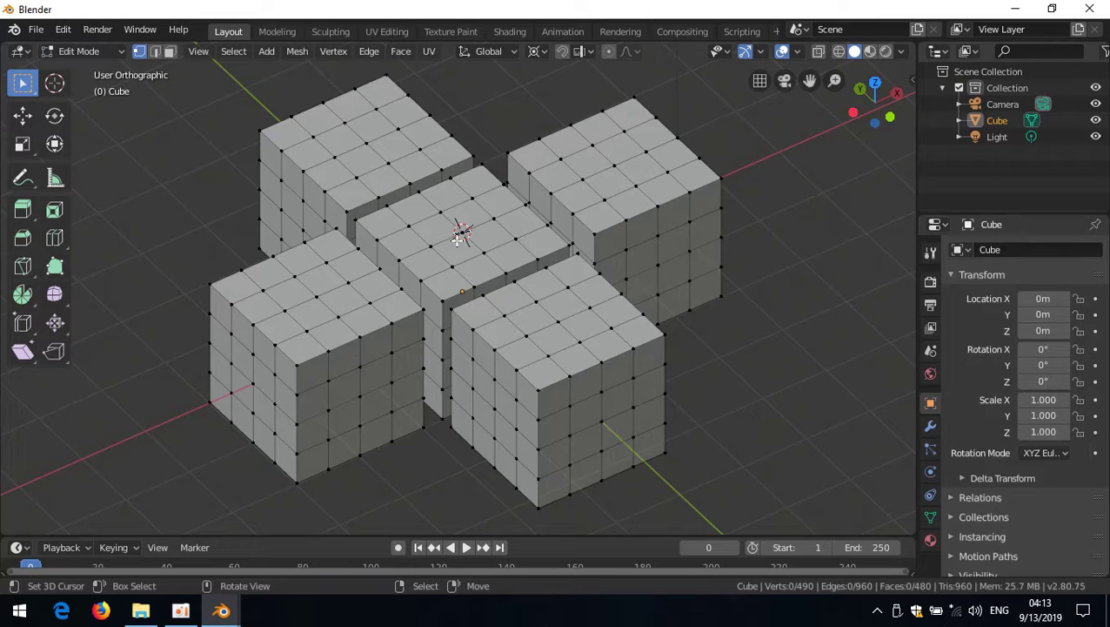
Step: Grow a face loop on the centre cube, invert the selection to hide the four surrounding cubes, and reveal them again
click(462, 233)
ctrl+alt+click(469, 242)
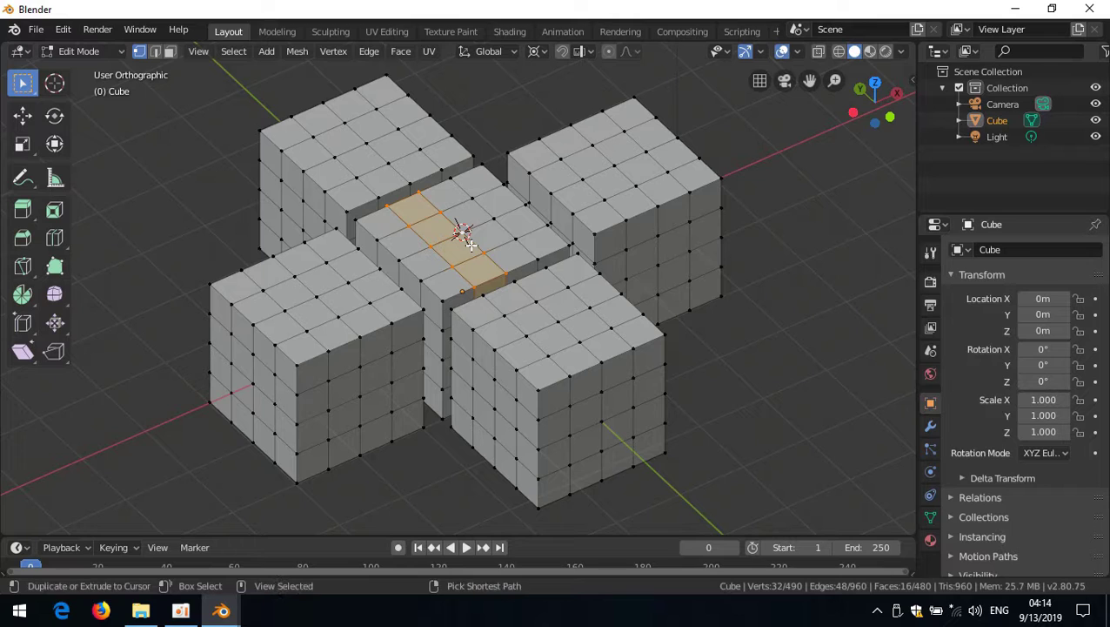
key(ctrl+KP_Add)
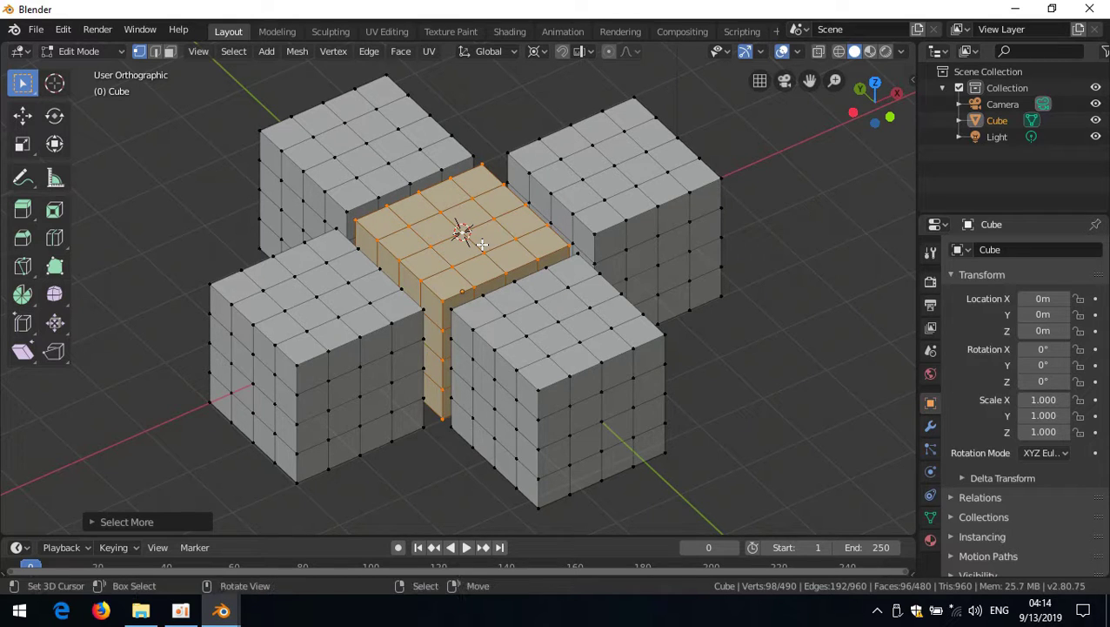
key(ctrl+i)
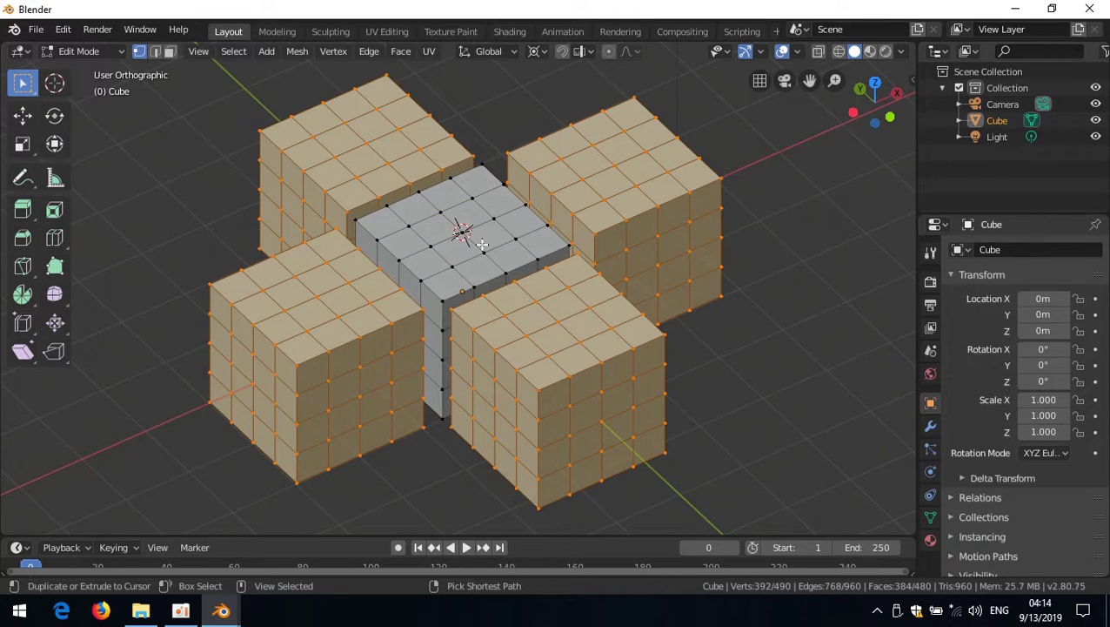
key(h)
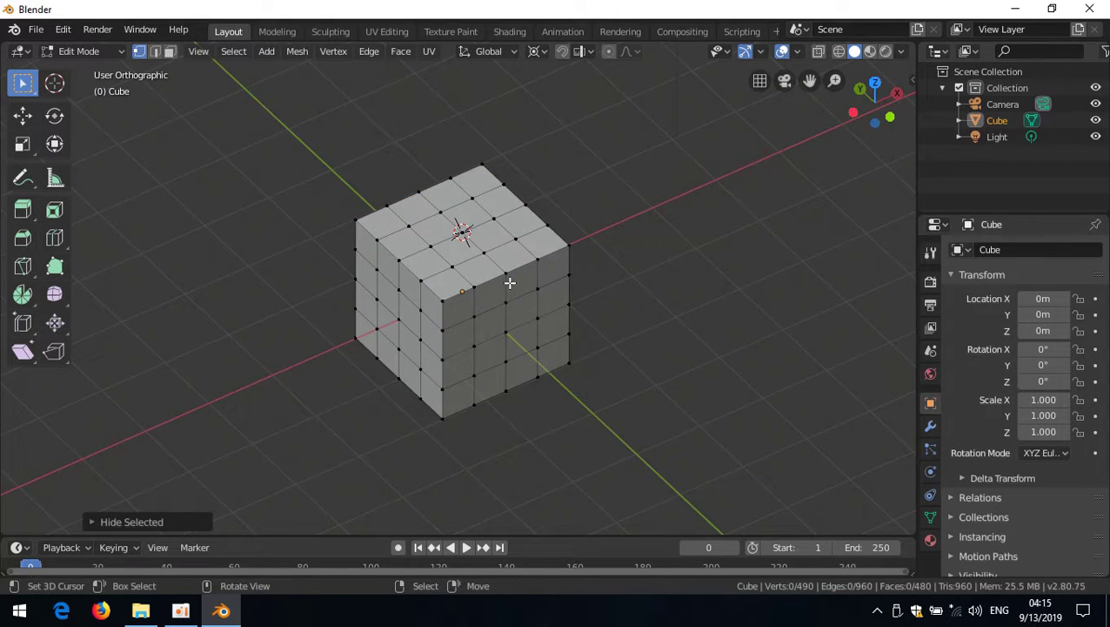
key(alt+h)
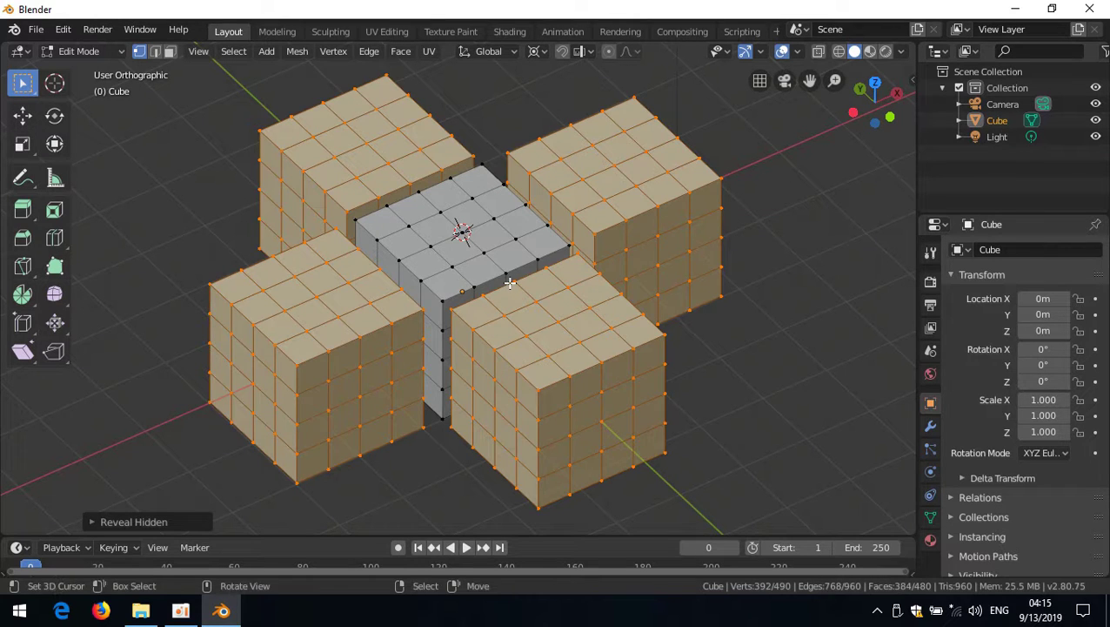
Step: Select the whole centre cube with Select Linked from one top vertex, invert the selection, and hide the four surrounding cubes
click(484, 252)
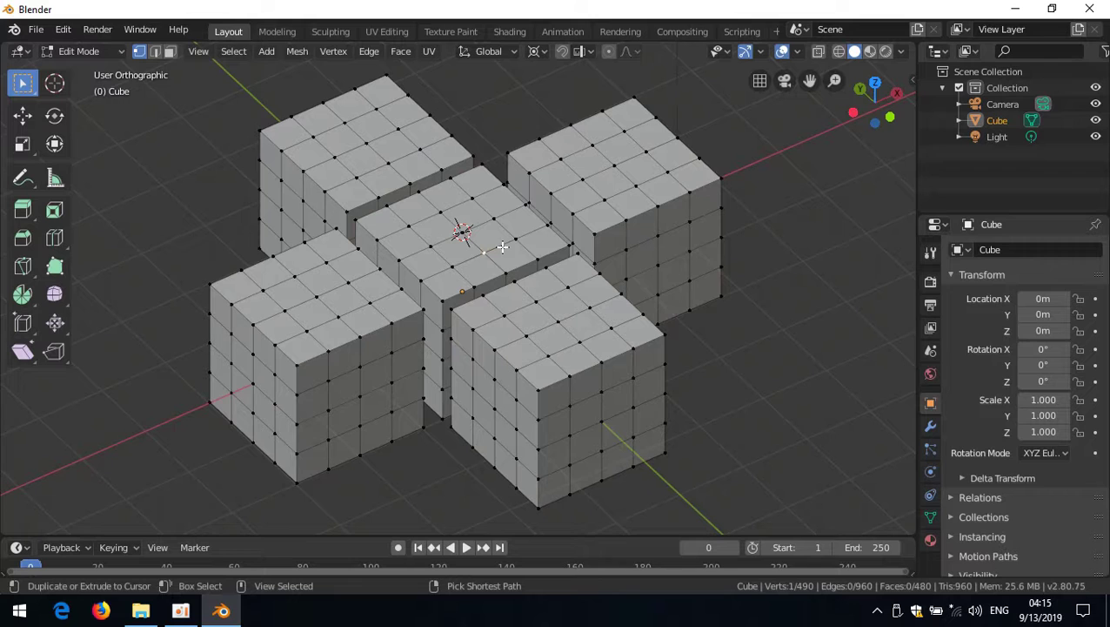
key(ctrl+l)
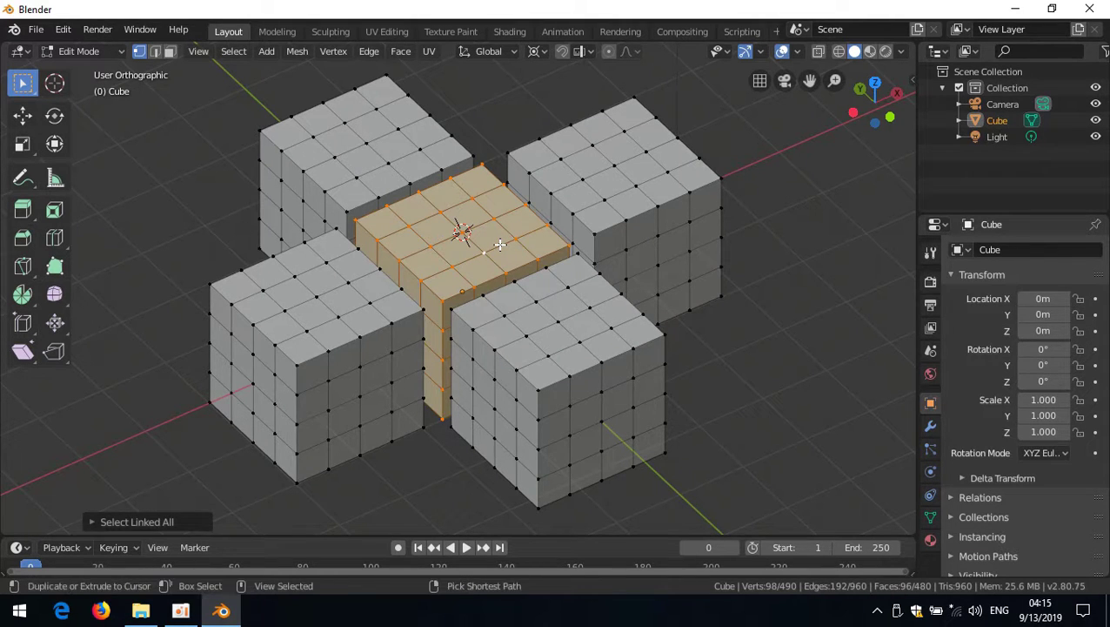
key(ctrl+i)
key(h)
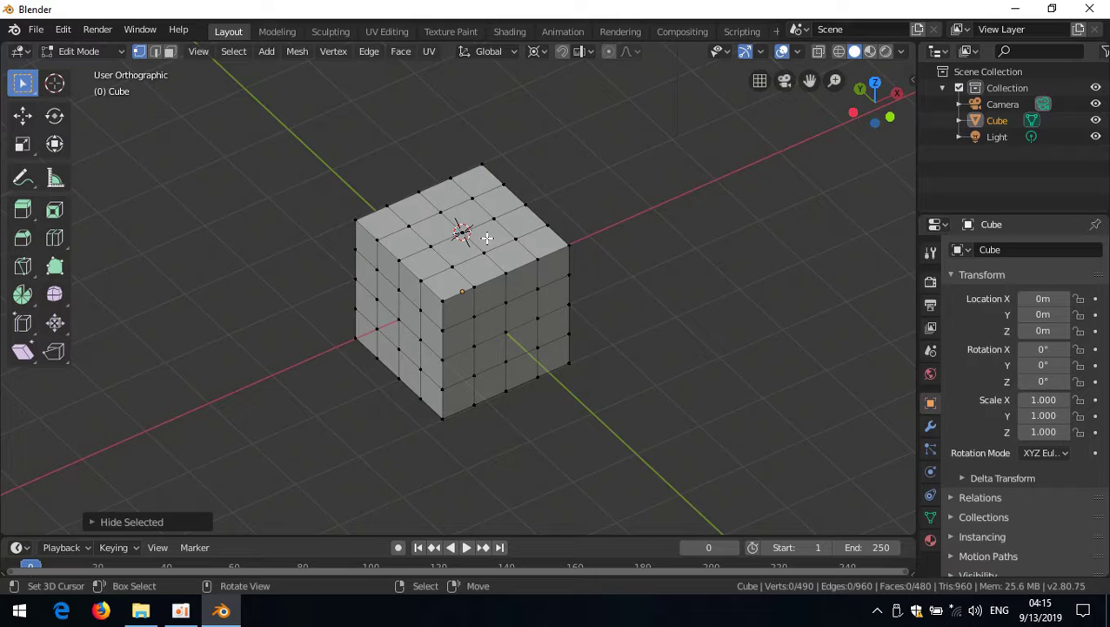
Step: Test shortest-path, edge-loop and face-loop selection on the isolated cube, and finish by selecting only its leftmost top corner vertex
click(354, 217)
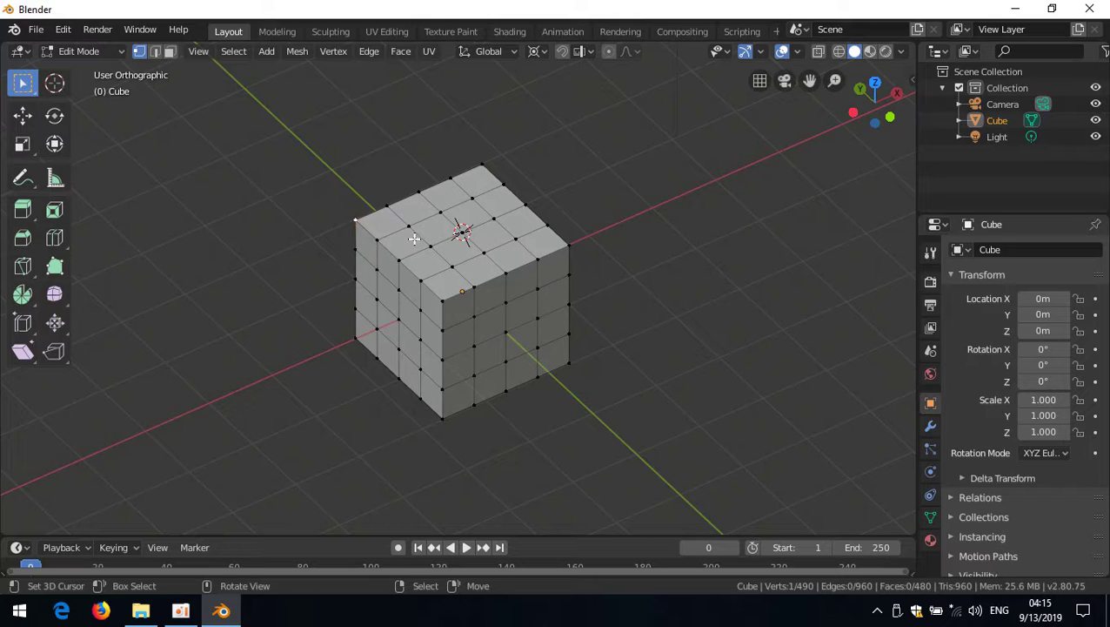
ctrl+click(537, 259)
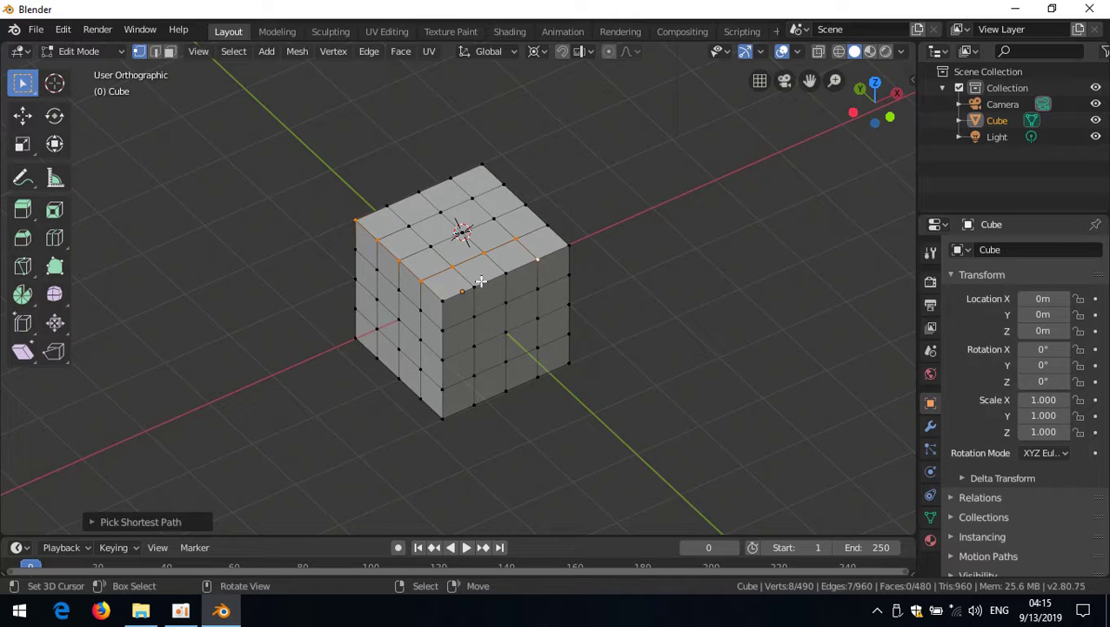
alt+click(503, 268)
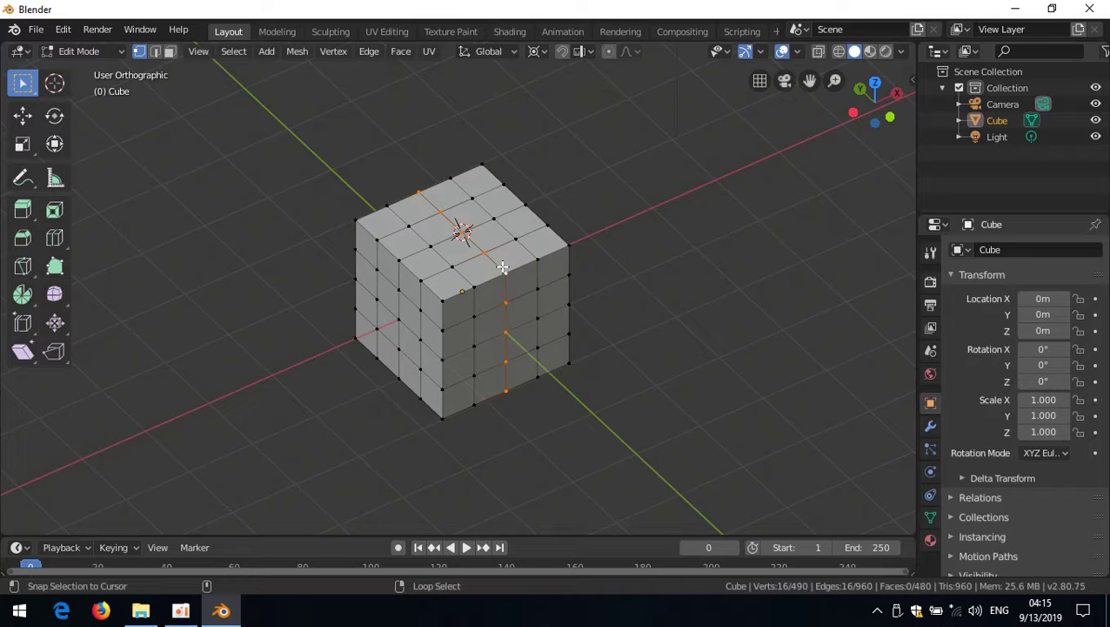
ctrl+alt+click(472, 257)
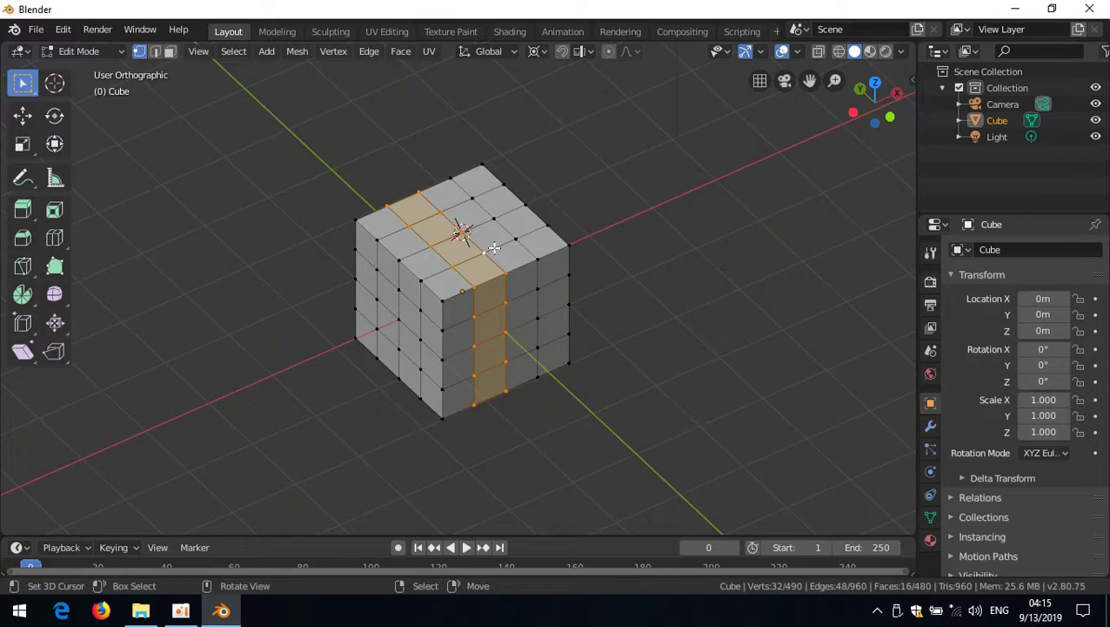
ctrl+alt+shift+click(487, 250)
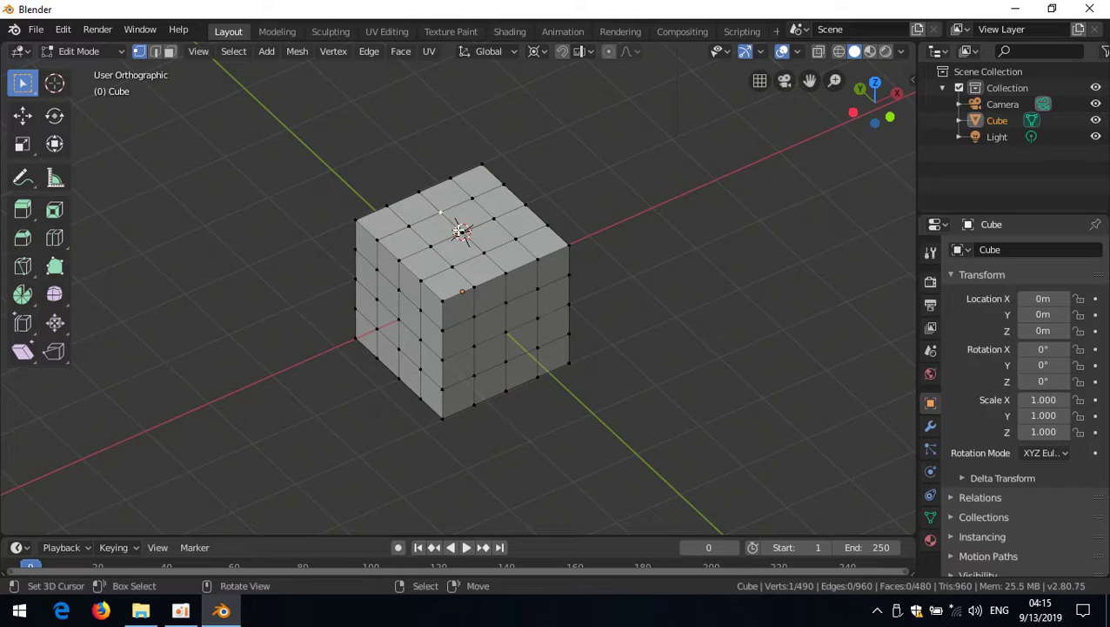
click(494, 219)
click(355, 220)
Step: Change the shortcut of the Invert selection command to Ctrl Right Mouse
click(237, 52)
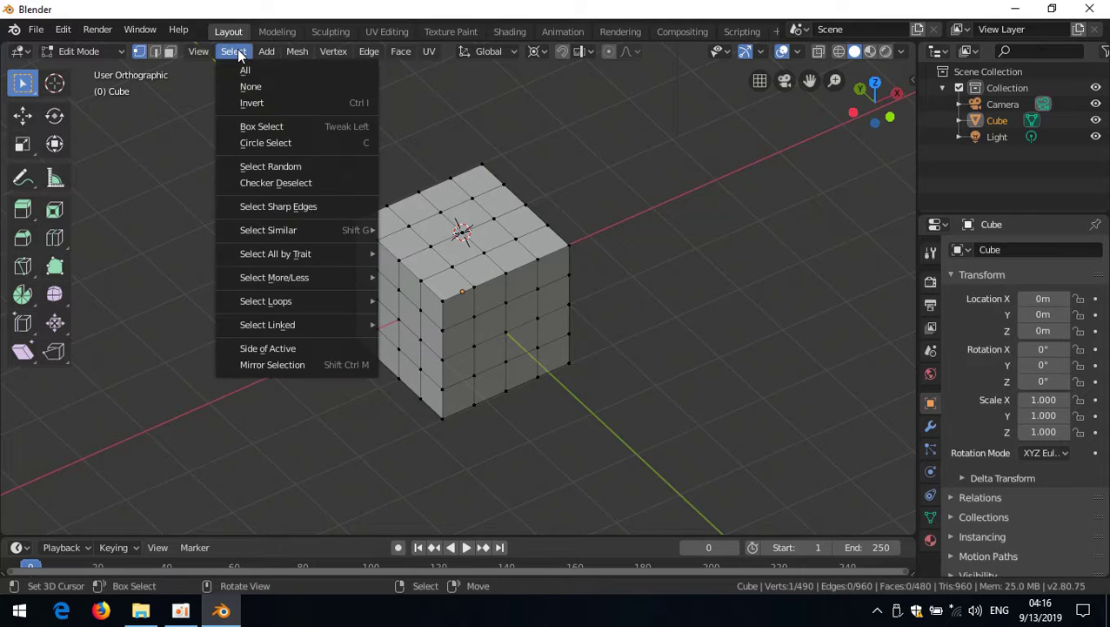
right_click(280, 103)
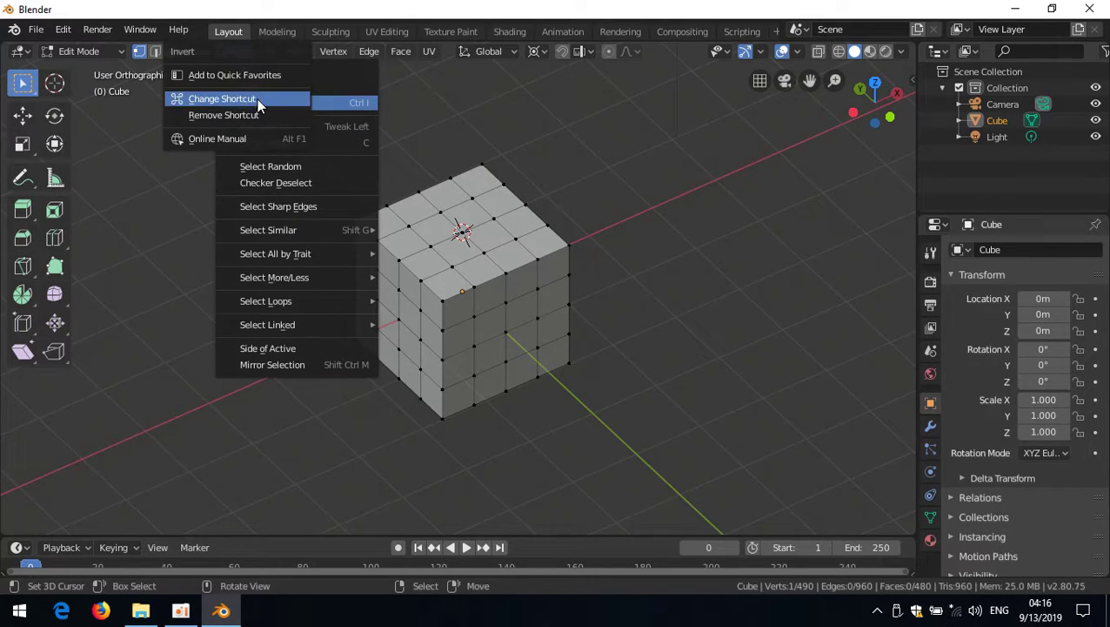
click(256, 99)
ctrl+right_click(269, 86)
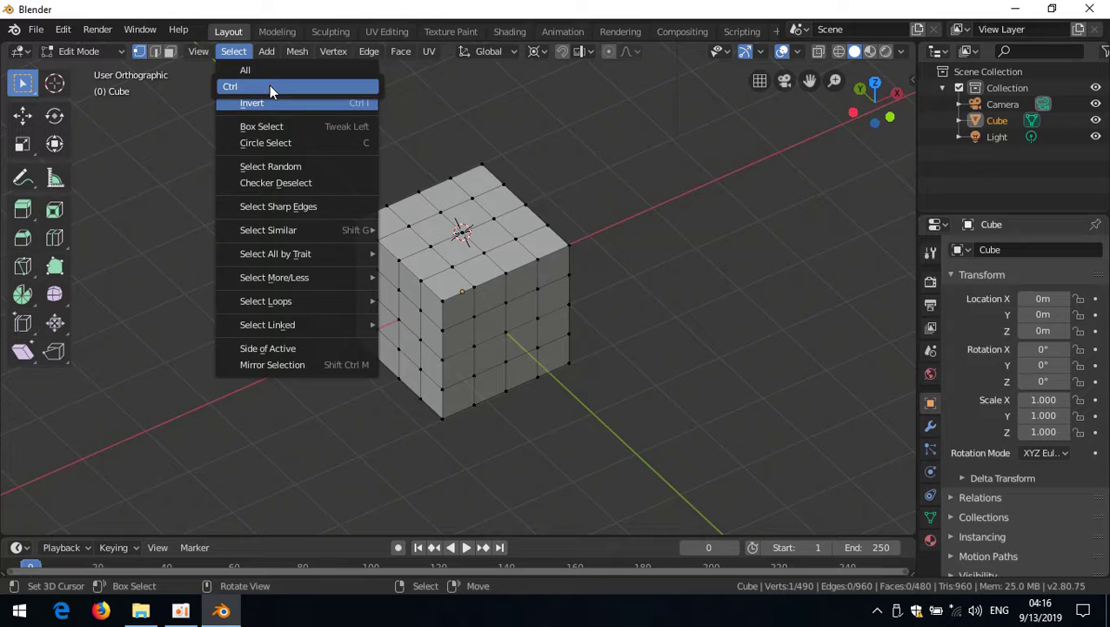
Step: Invert the selection repeatedly to test the Ctrl Right Mouse shortcut
ctrl+right_click(652, 187)
ctrl+right_click(655, 190)
ctrl+right_click(635, 195)
ctrl+right_click(641, 183)
ctrl+right_click(642, 183)
ctrl+right_click(642, 183)
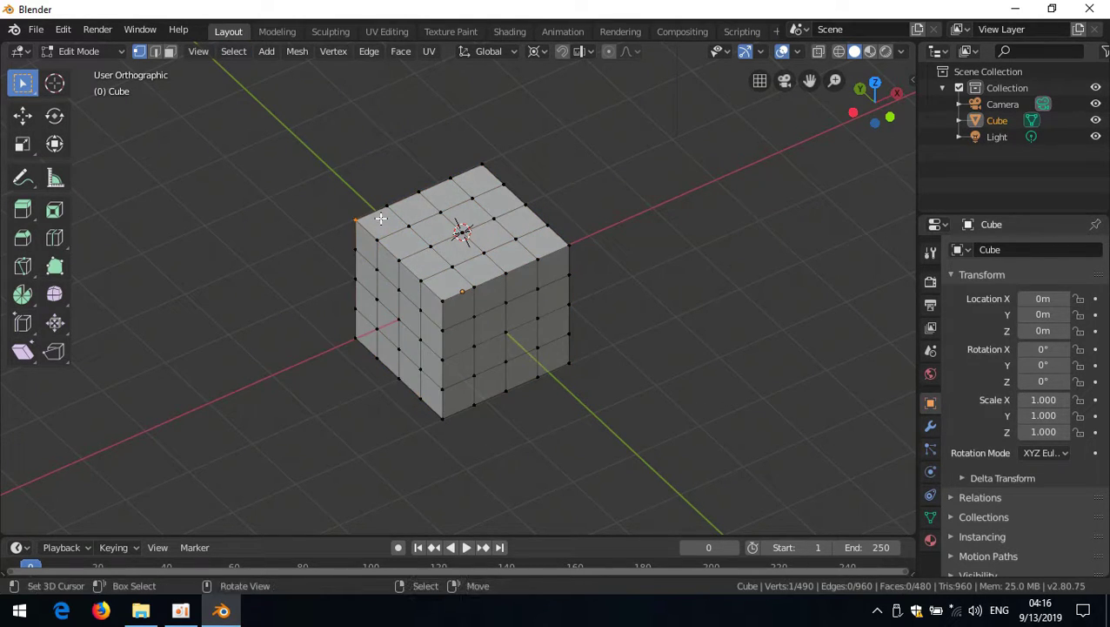
Step: Pick shortest paths from the leftmost top corner vertex across the cube's top and along its right vertical edge, and invert the selection
click(356, 220)
ctrl+click(503, 266)
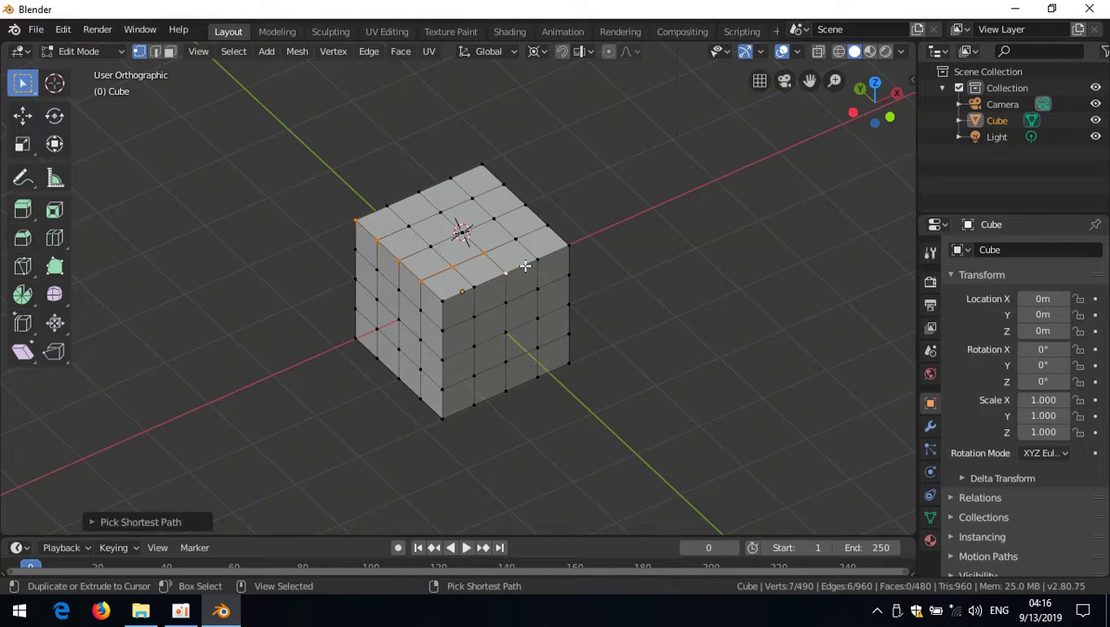
ctrl+click(503, 178)
ctrl+click(574, 334)
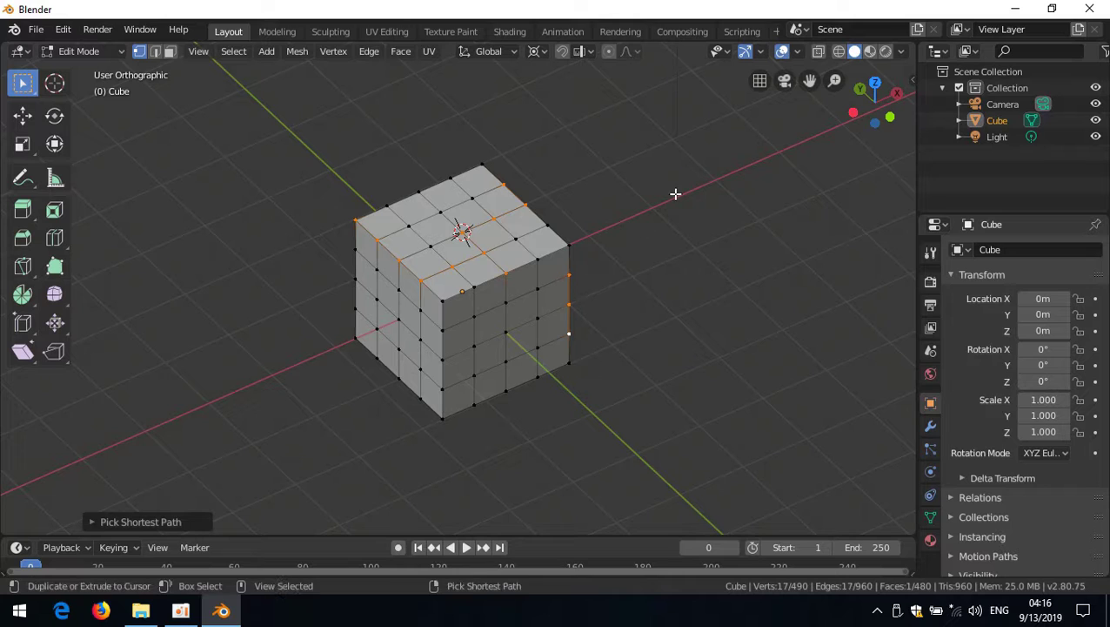
key(ctrl+KP_Add)
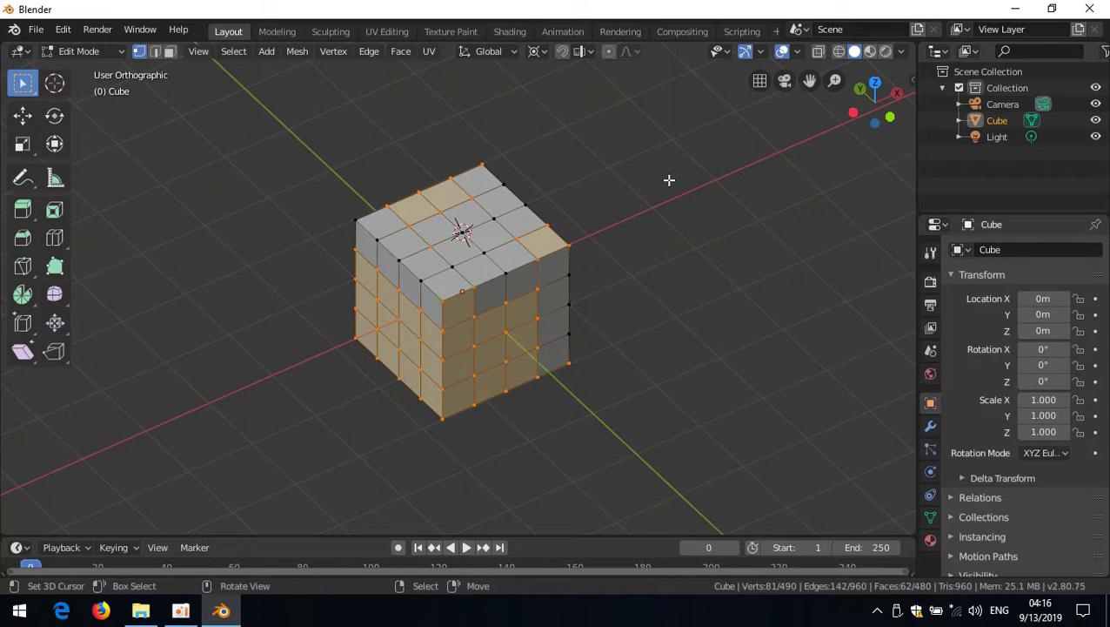
Step: Select a single top vertex, deselect it, and test switching repeatedly between selecting all vertices and none
click(494, 237)
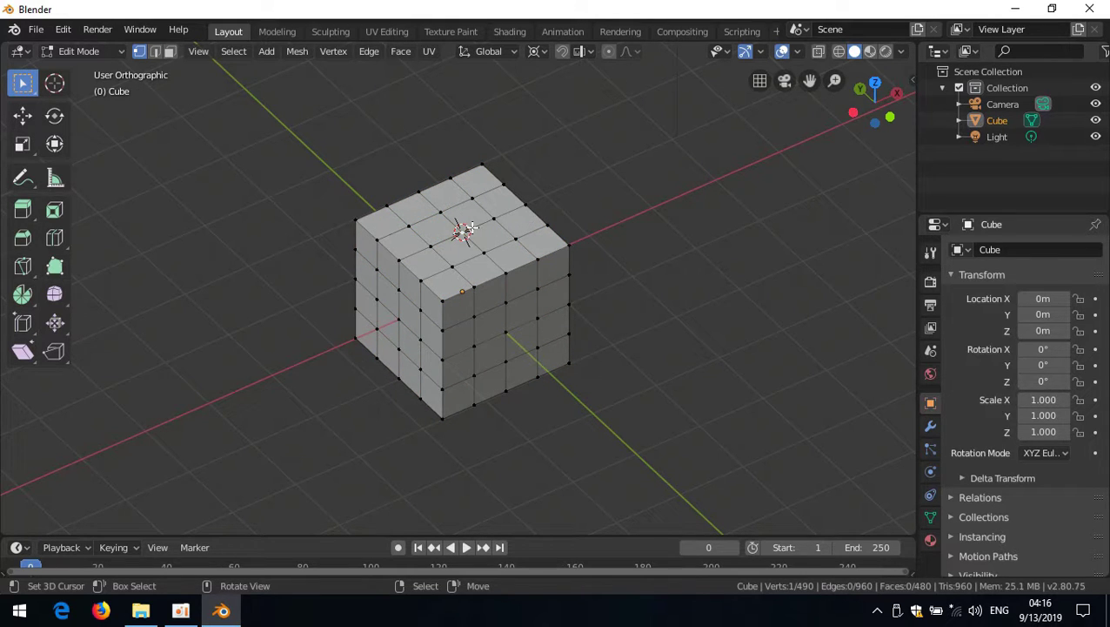
shift+click(494, 237)
key(a)
key(alt+a)
key(a)
key(alt+a)
key(a)
key(alt+a)
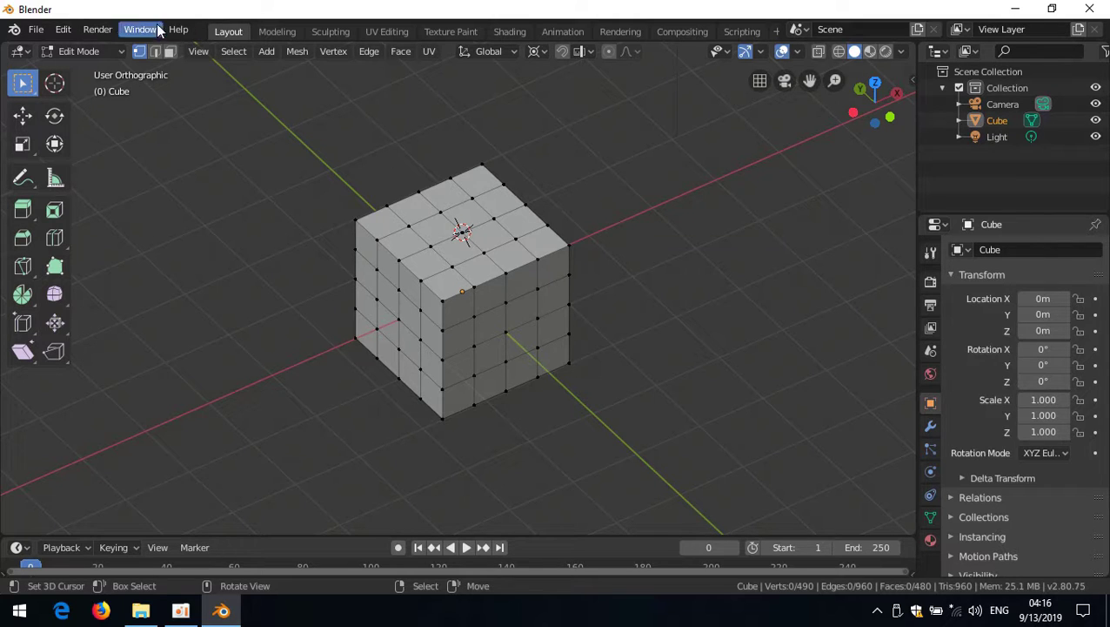
Step: Remove the Ctrl Right Mouse shortcut from the Invert selection command and assign Ctrl+A to it
click(231, 53)
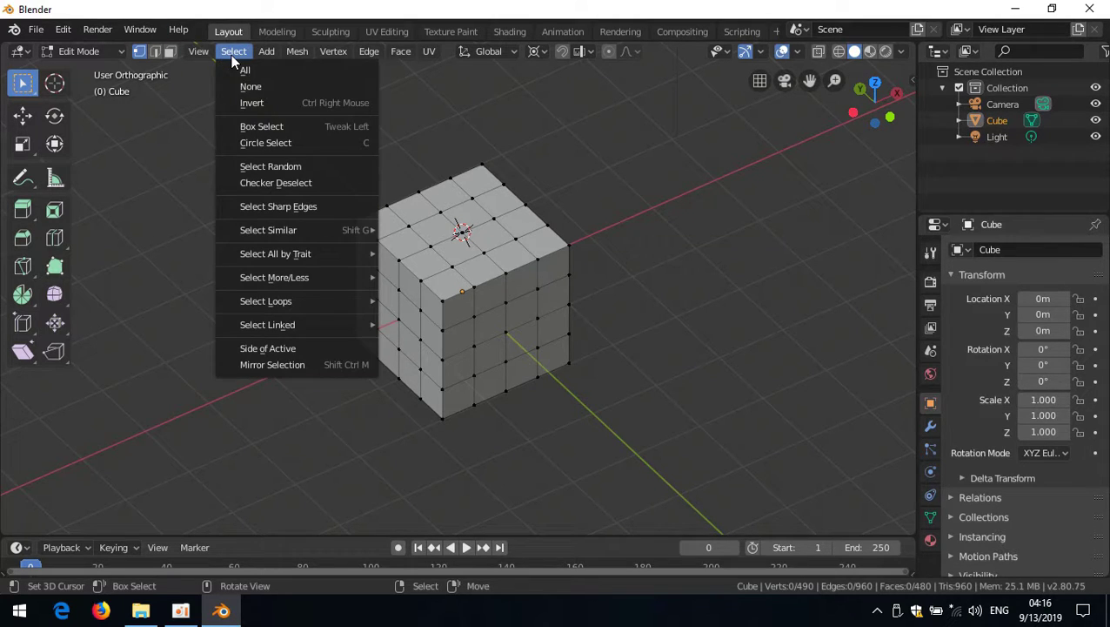
right_click(264, 102)
click(242, 142)
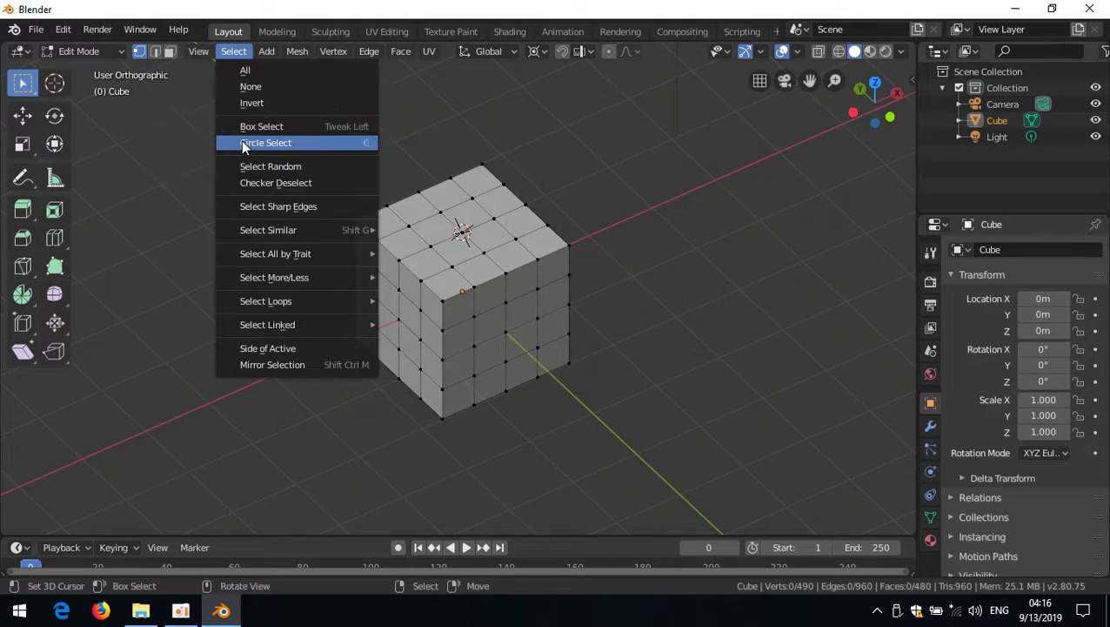
right_click(265, 103)
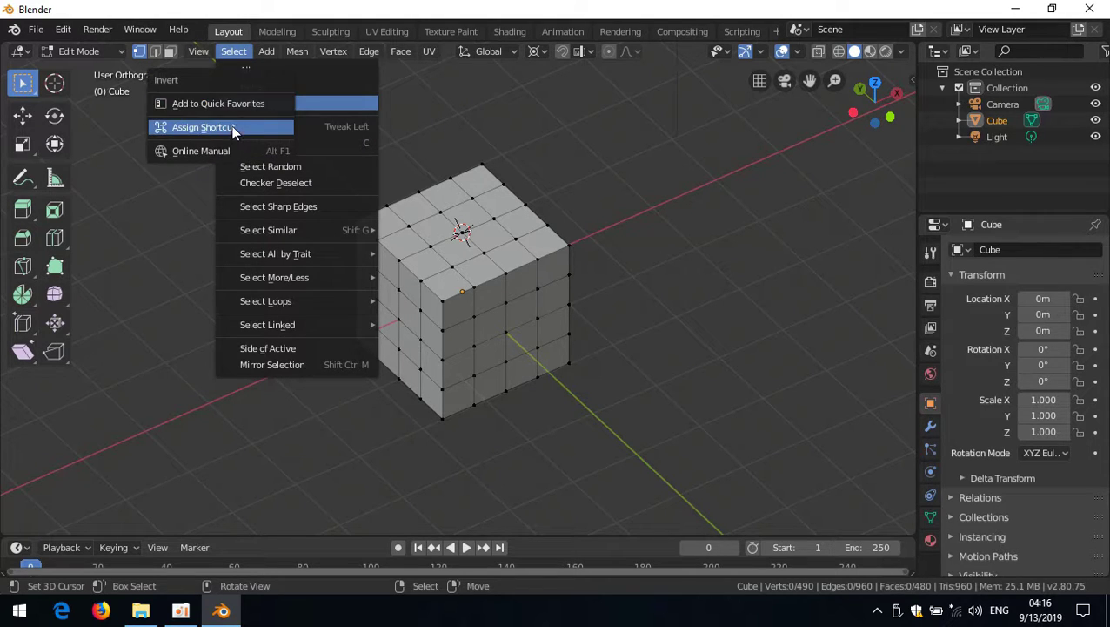
click(245, 126)
key(ctrl+a)
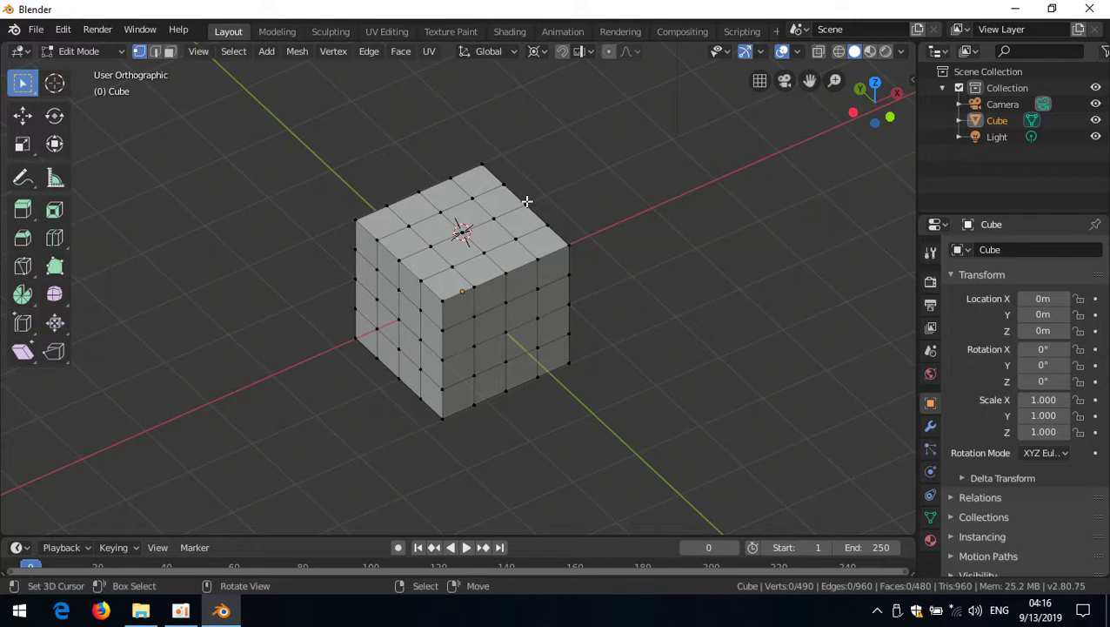
Step: Reveal the hidden surrounding cubes and invert the selection twice to test the reassigned shortcut
key(alt+h)
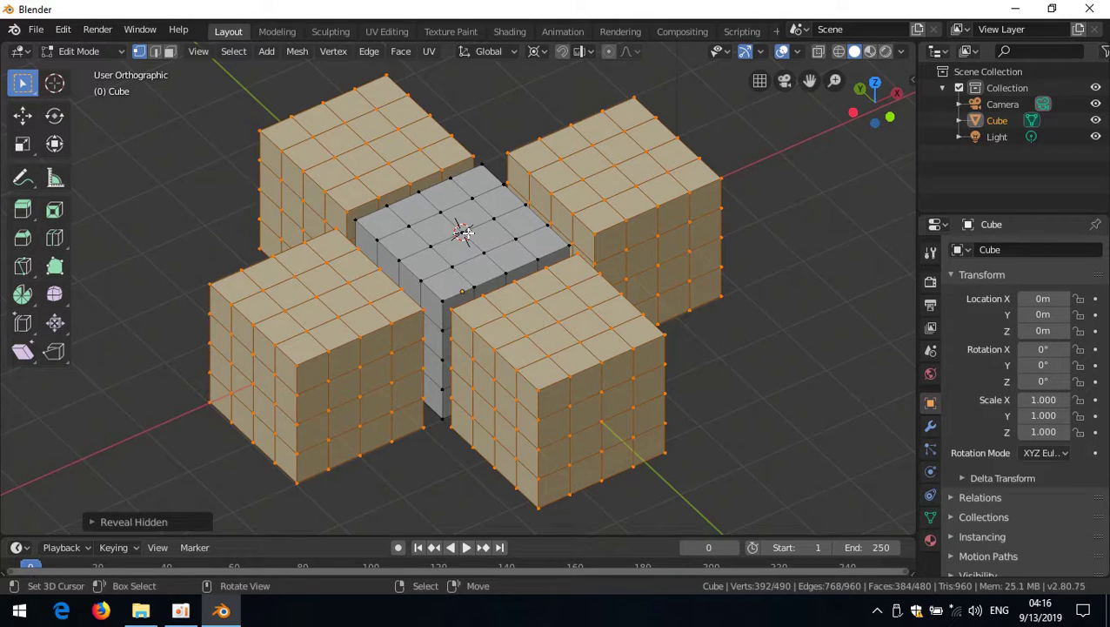
key(ctrl+i)
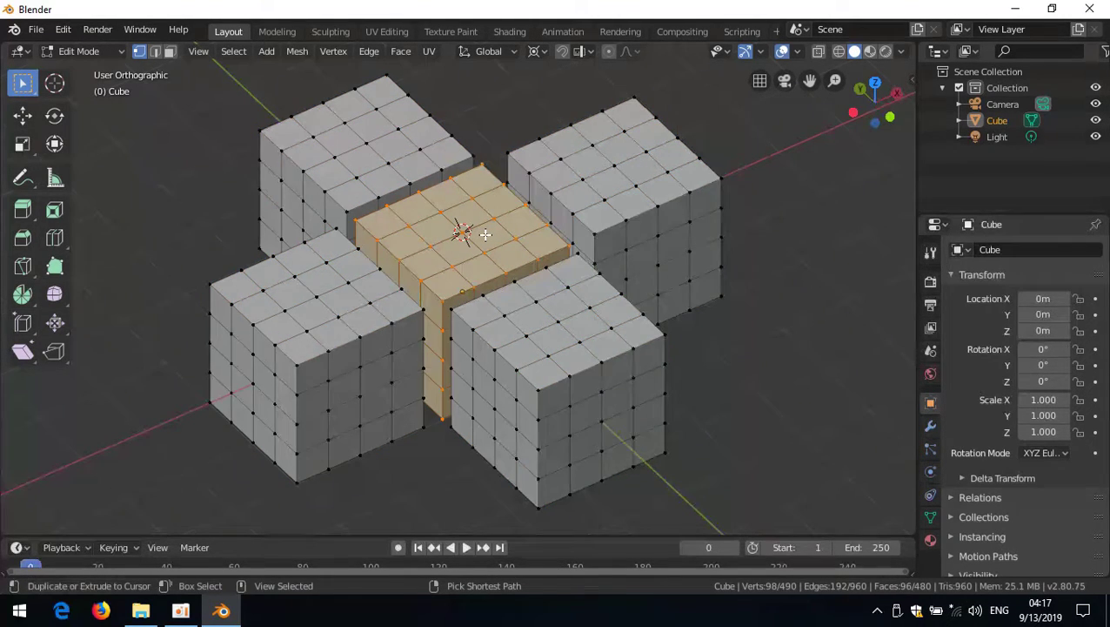
key(ctrl+i)
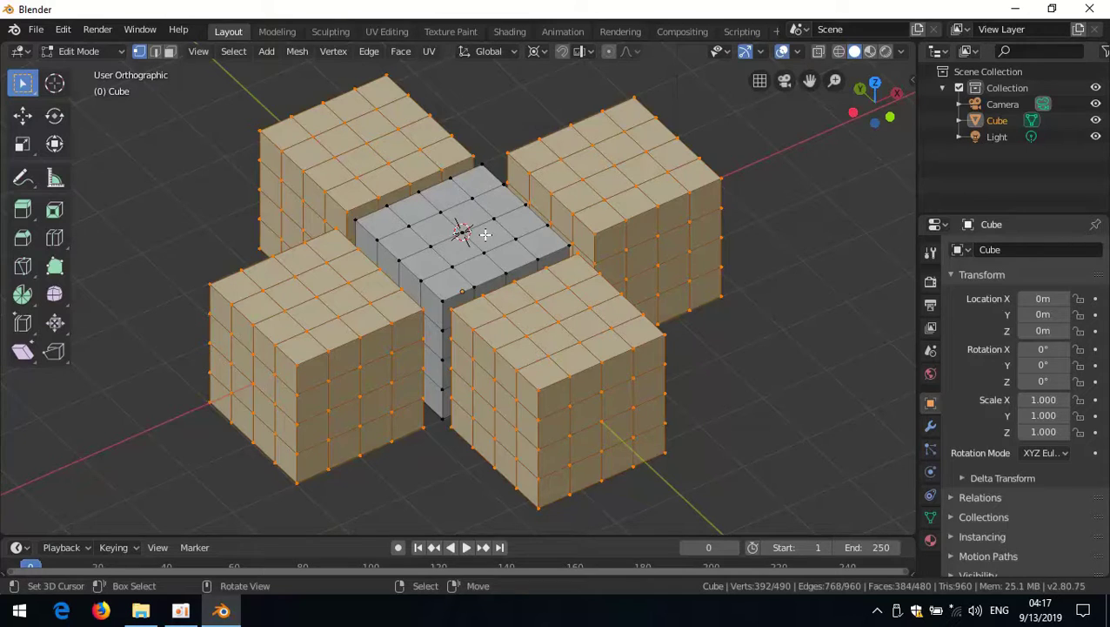
Step: Change the shortcut of the Select Linked submenu's Linked command to Alt+L
alt+click(464, 234)
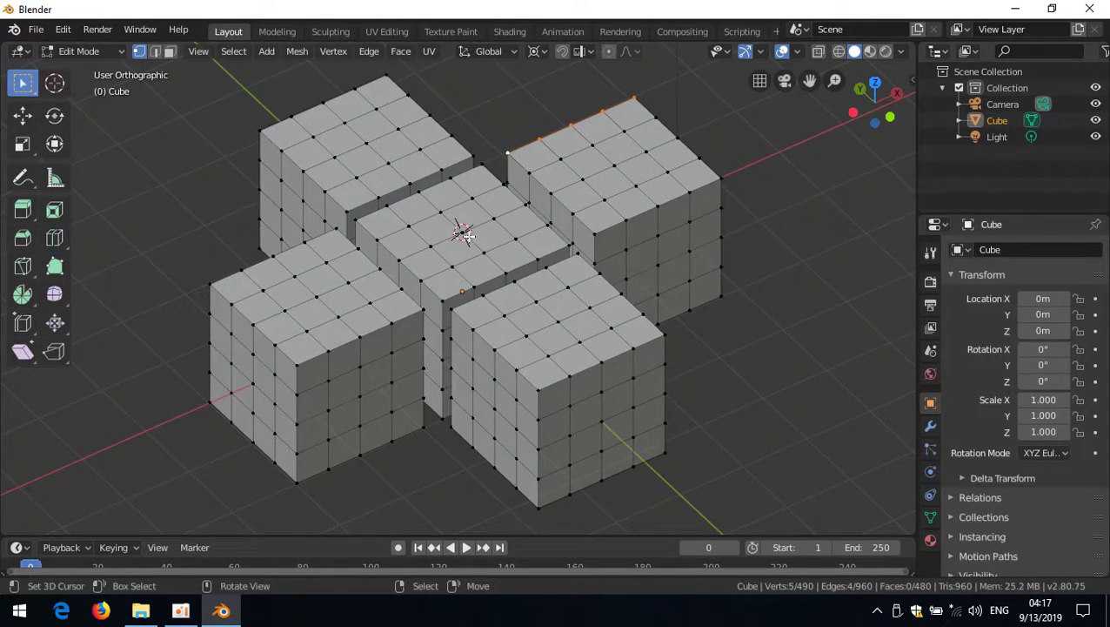
click(234, 51)
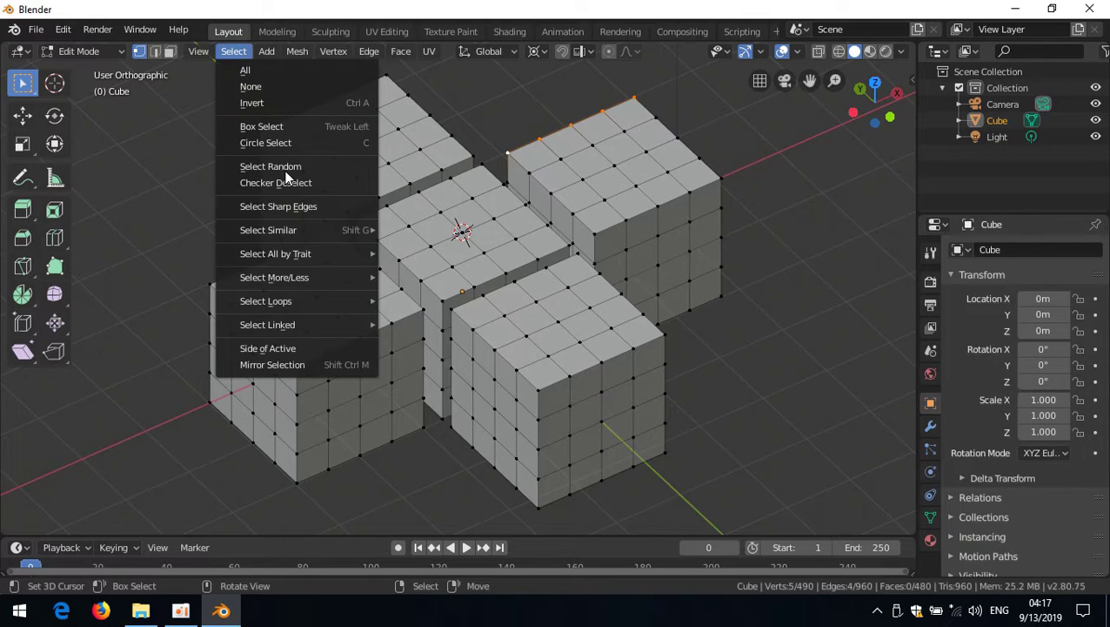
mouse_move(313, 324)
right_click(416, 324)
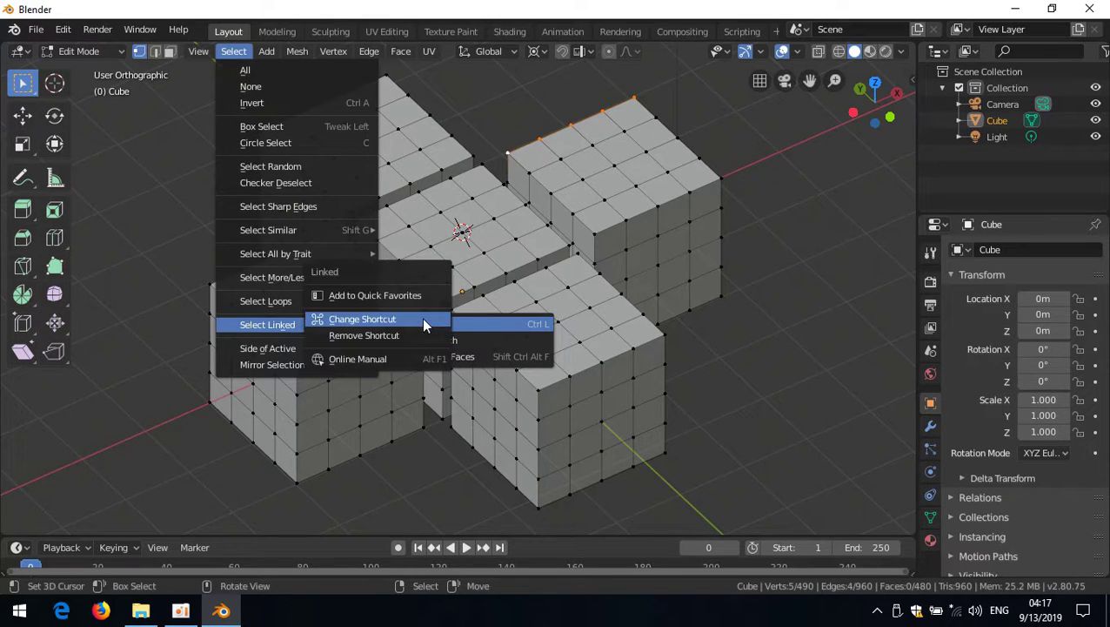
click(405, 321)
key(alt)
key(alt+l)
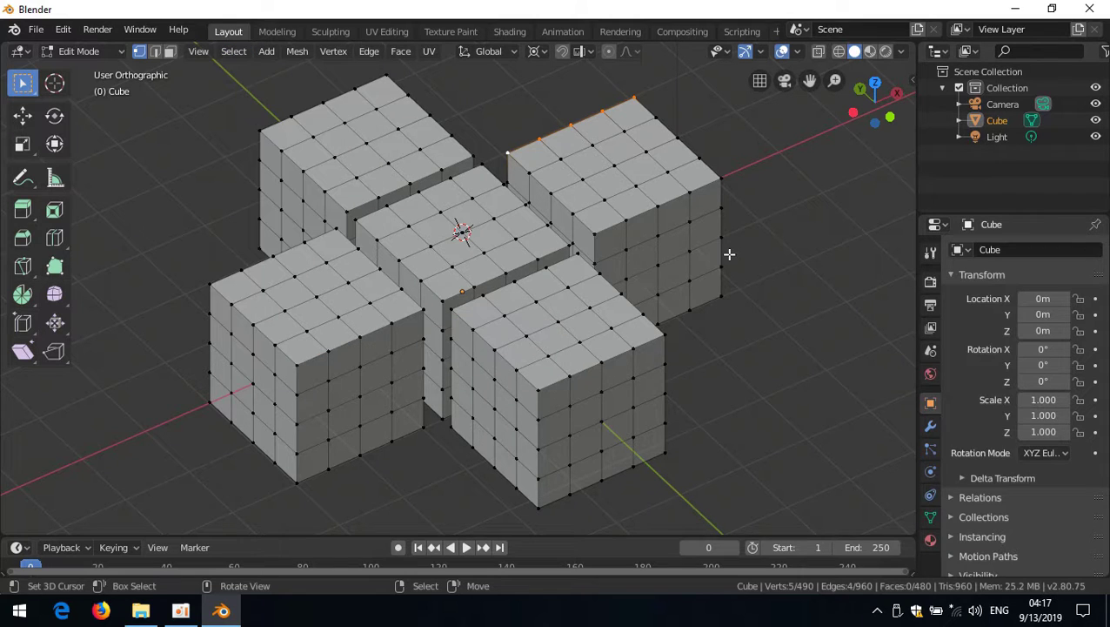
Step: Select a vertex on the central cube, extend the selection to its linked geometry, and invert the selection
click(496, 224)
key(alt+l)
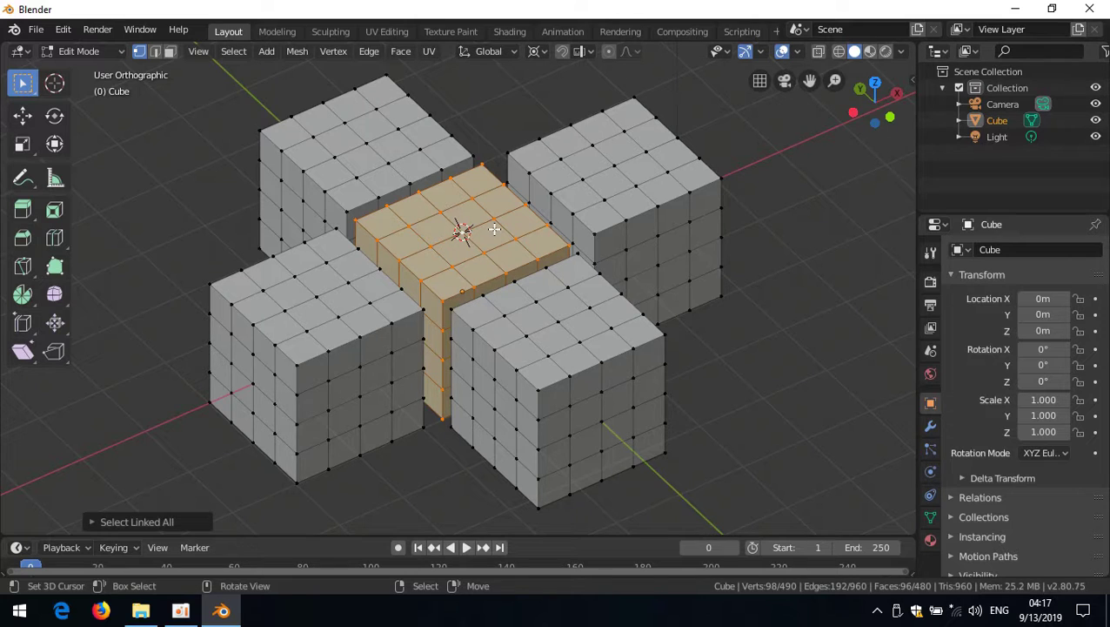
key(ctrl+i)
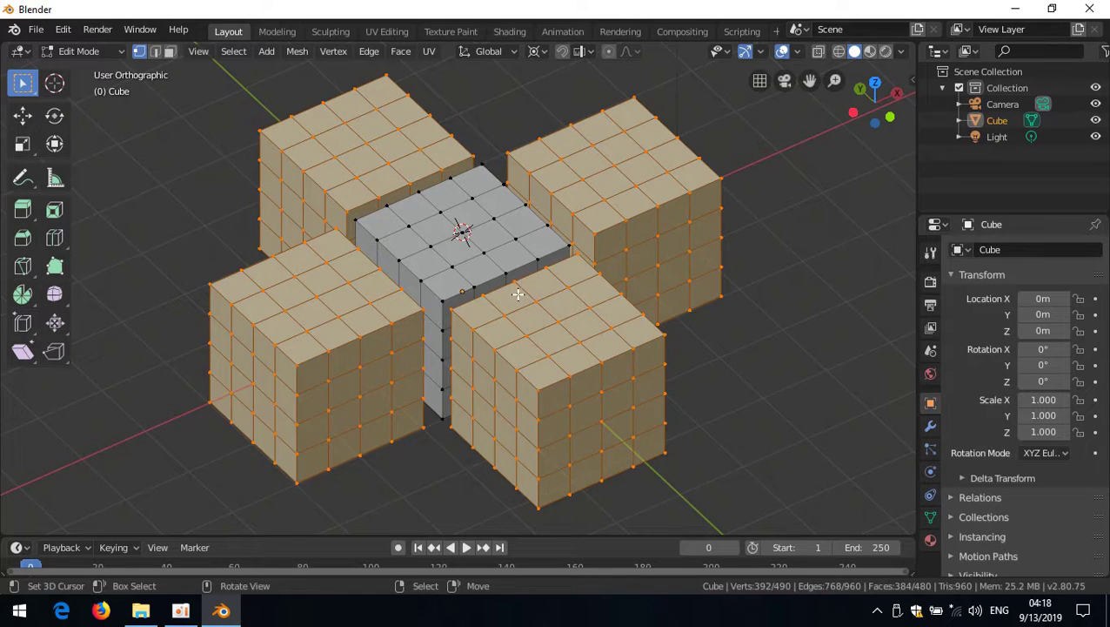
Step: Try dissolving the rightmost top corner vertex of the front cube twice, undoing the dissolve each time
click(671, 336)
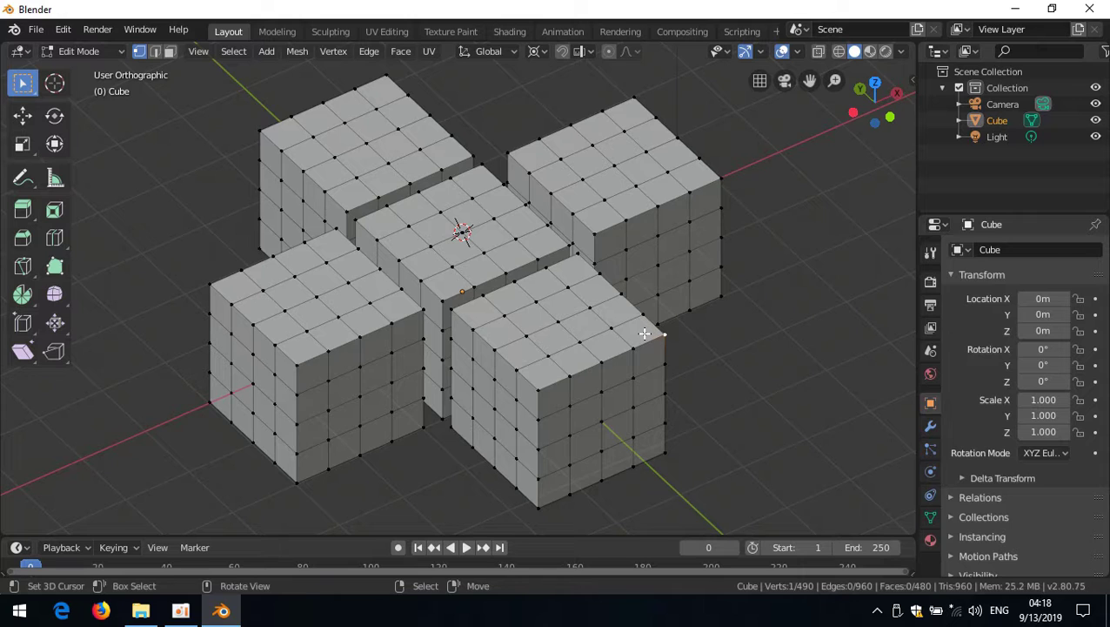
key(ctrl+x)
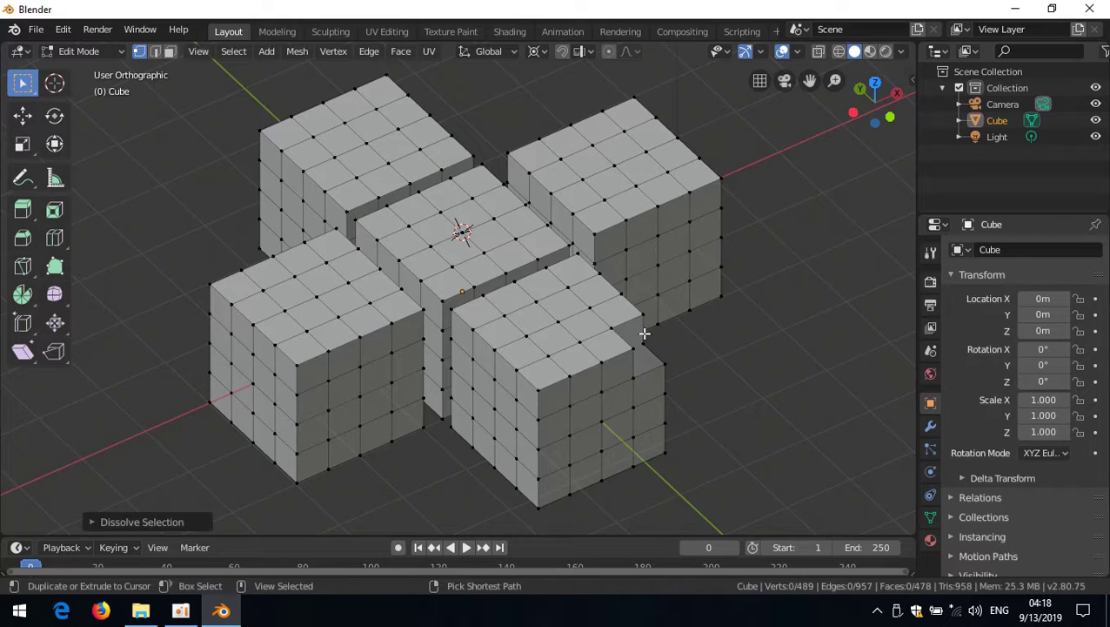
key(ctrl+z)
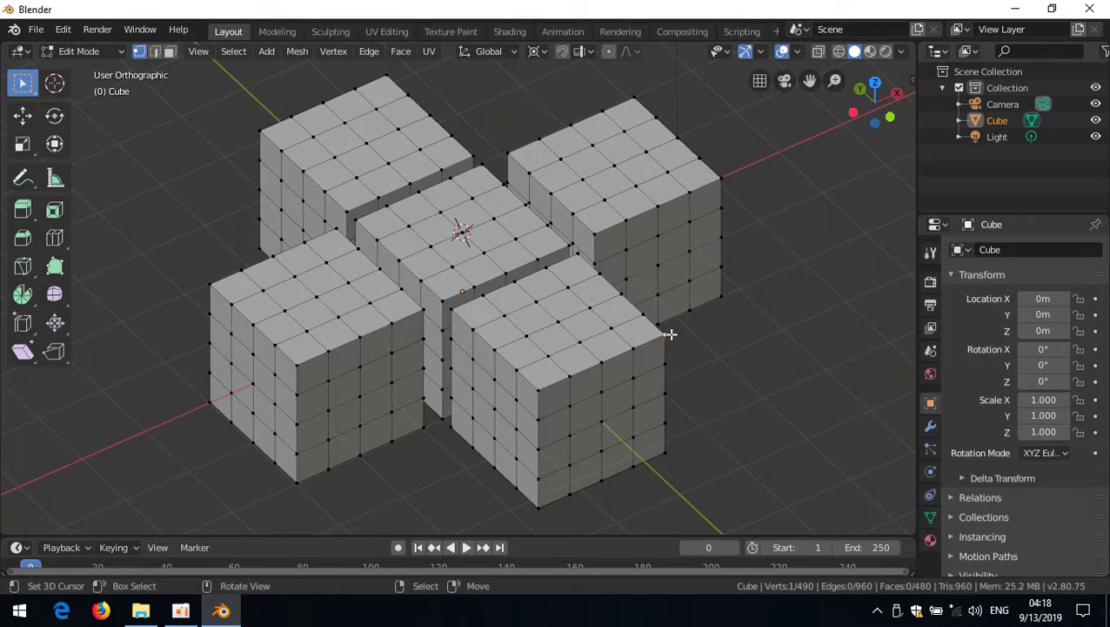
key(ctrl+x)
key(ctrl+z)
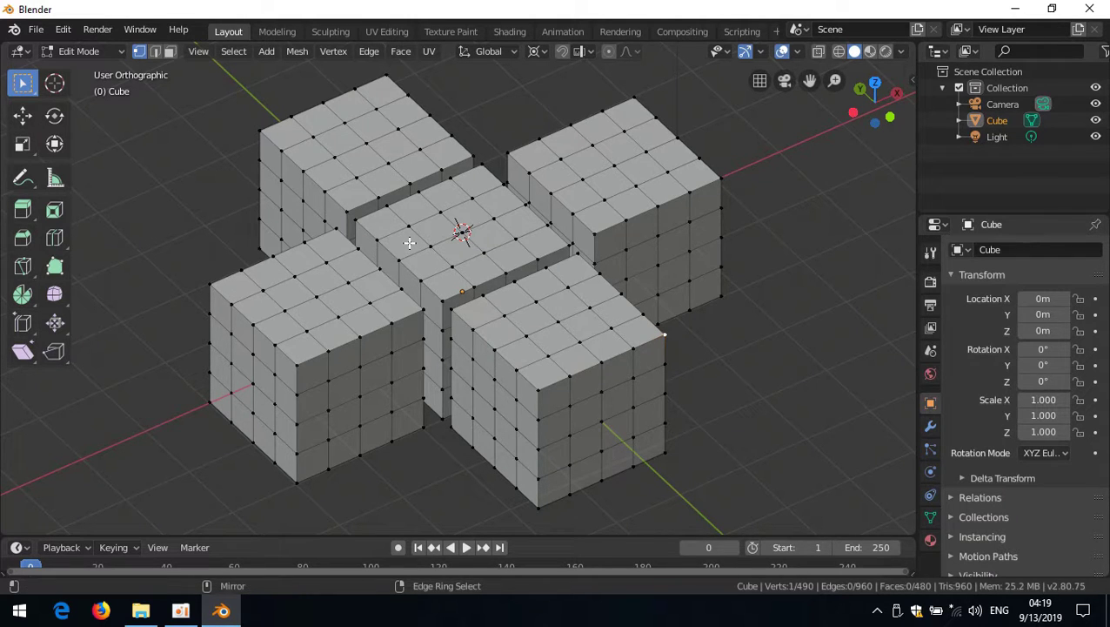
Step: Filter the keymap preferences by key binding X and set the Mesh Dissolve Selection shortcut to Alt+X
key(ctrl+alt+u)
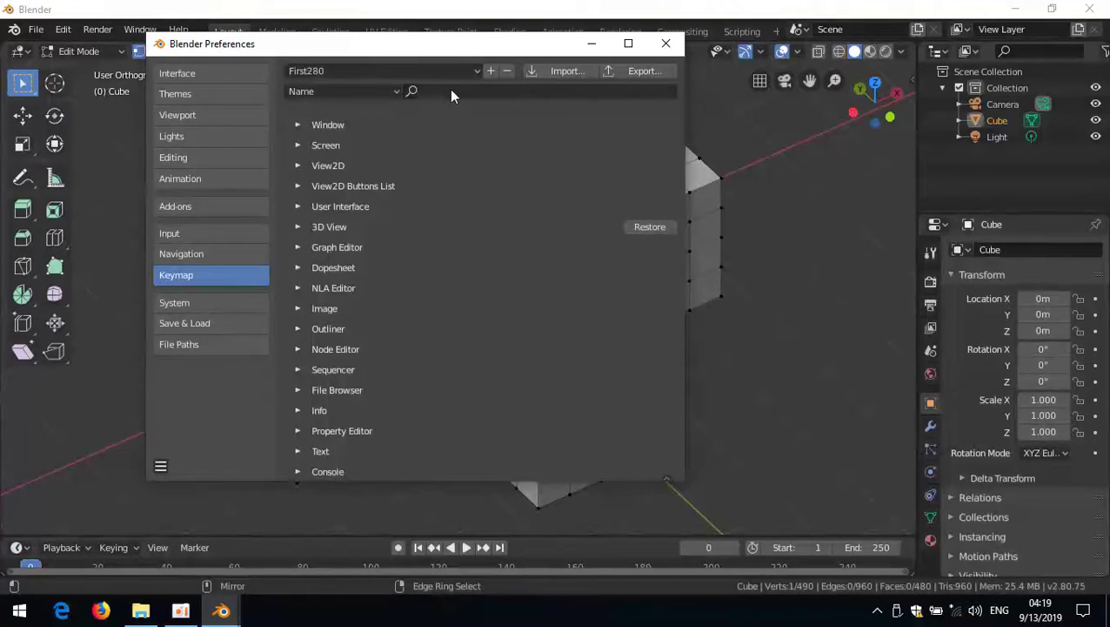
click(323, 94)
click(313, 128)
click(436, 92)
text(x)
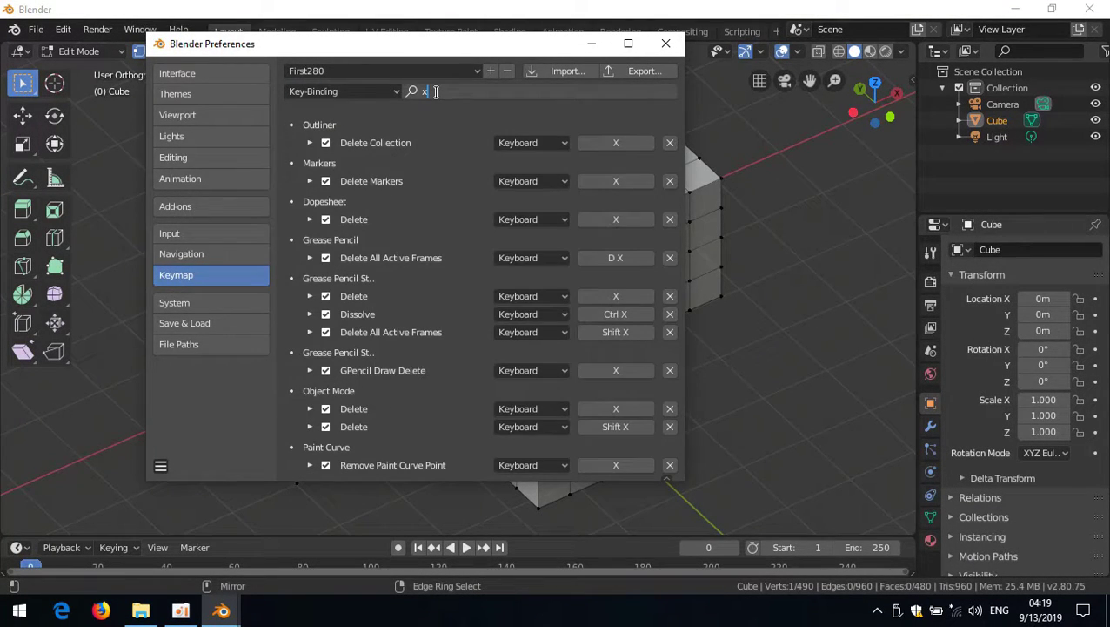
key(Return)
scroll(470, 339, down, 3)
scroll(466, 349, down, 4)
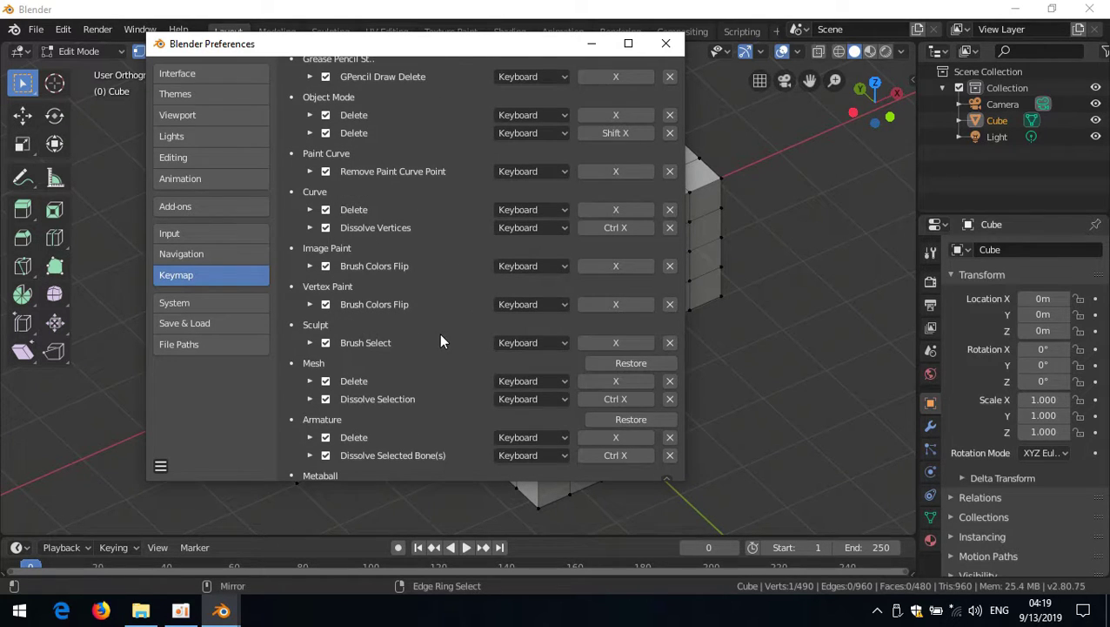
scroll(440, 341, down, 2)
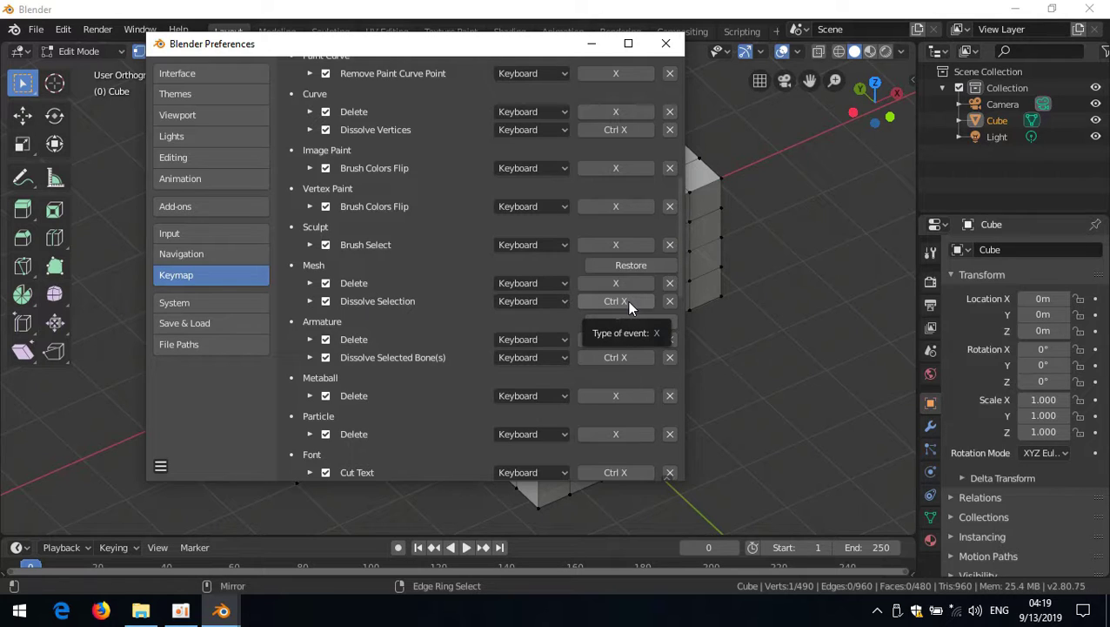
click(618, 301)
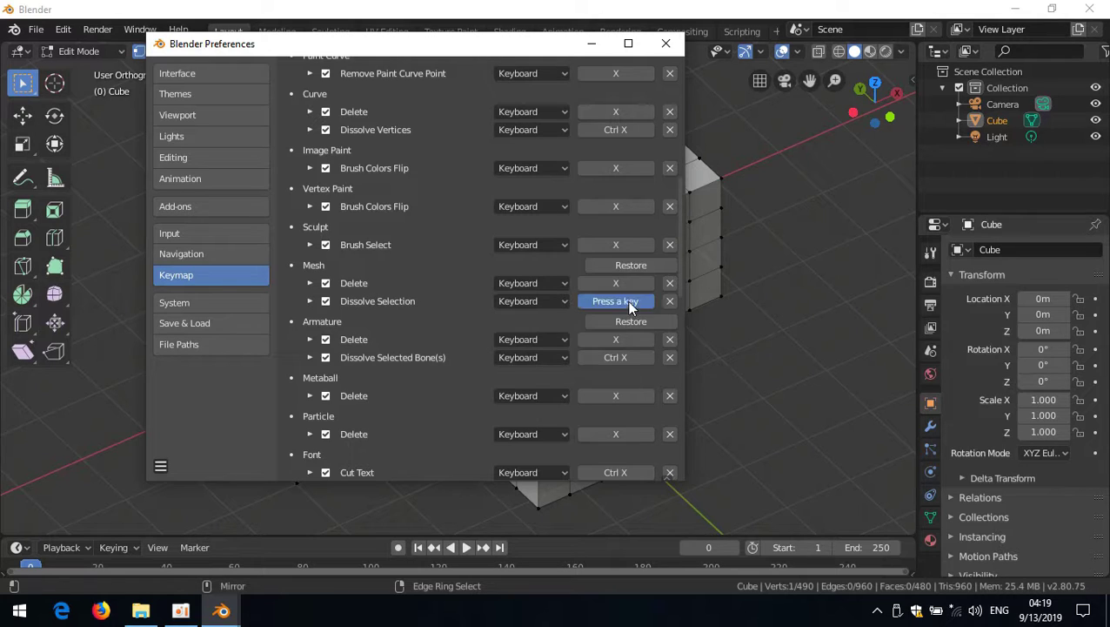
key(alt+x)
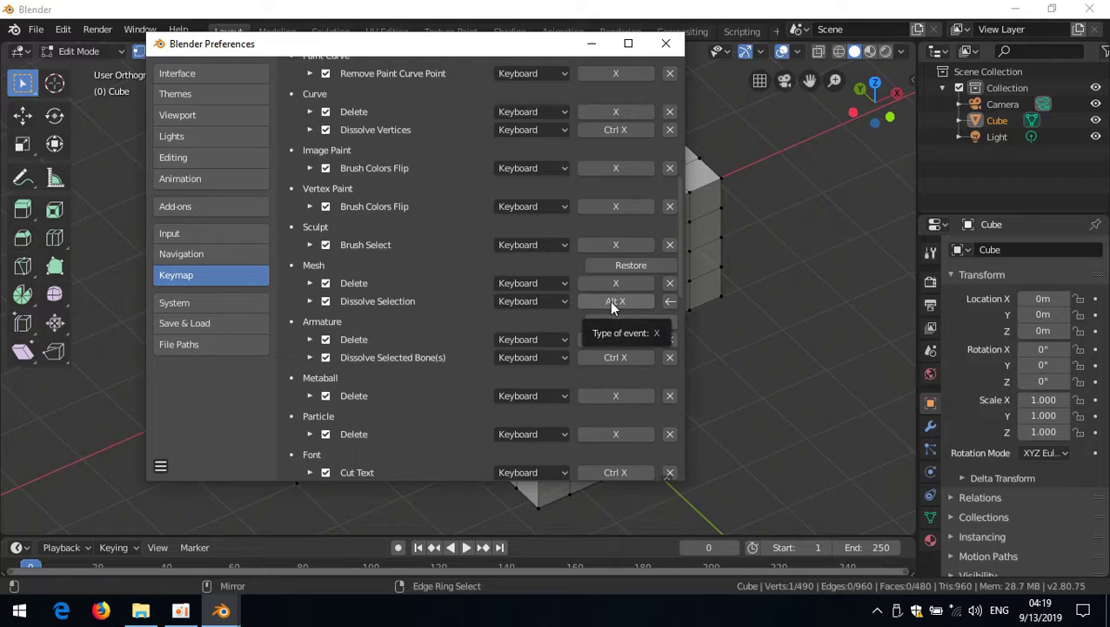
Step: Filter the keymap by key binding H and reassign the Mesh Hide Selected entry bound to plain H
scroll(500, 216, up, 10)
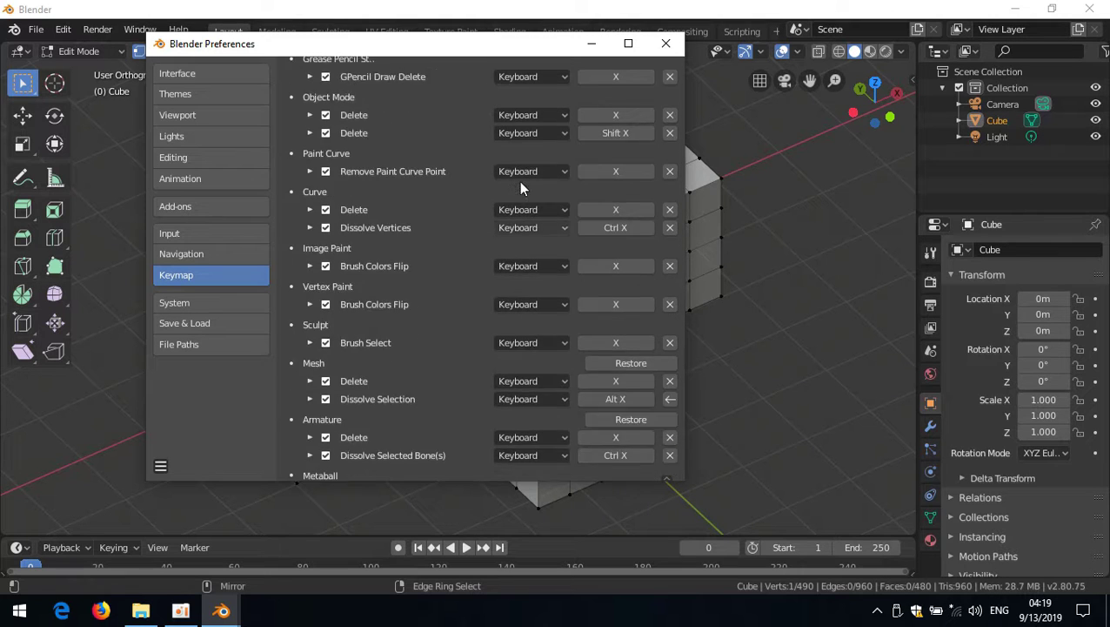
click(483, 93)
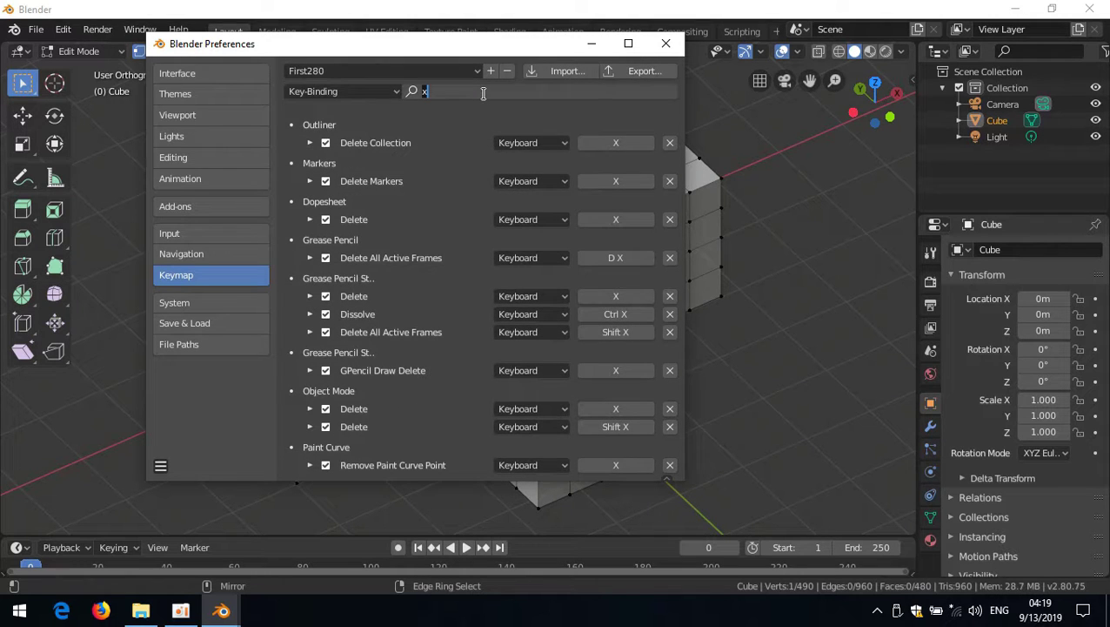
text(h)
key(Return)
scroll(511, 303, down, 6)
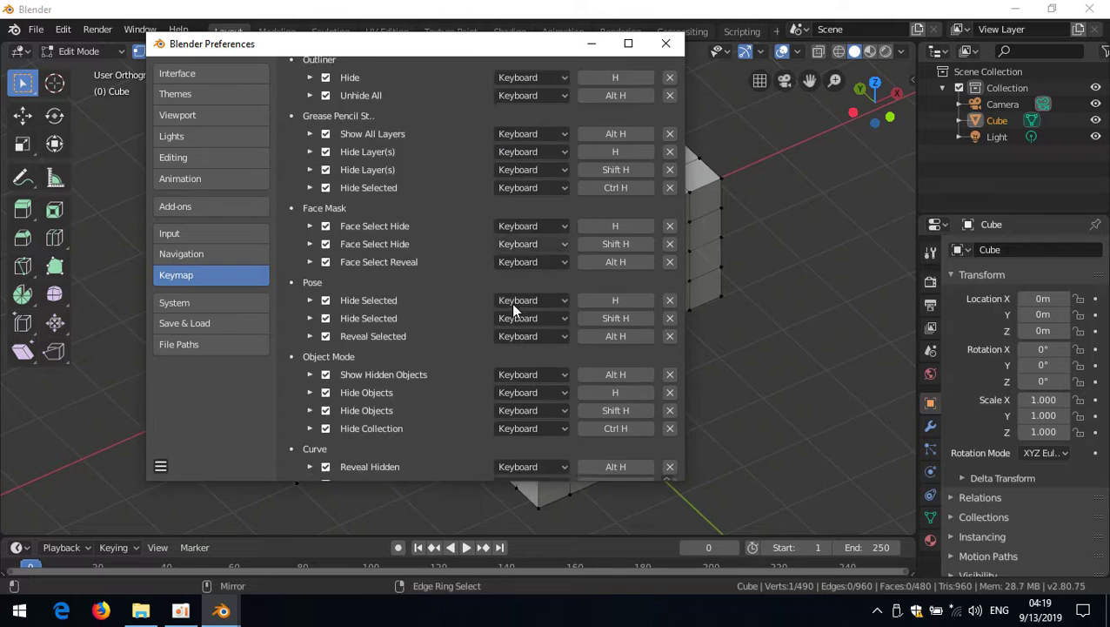
scroll(510, 305, down, 3)
scroll(503, 304, down, 3)
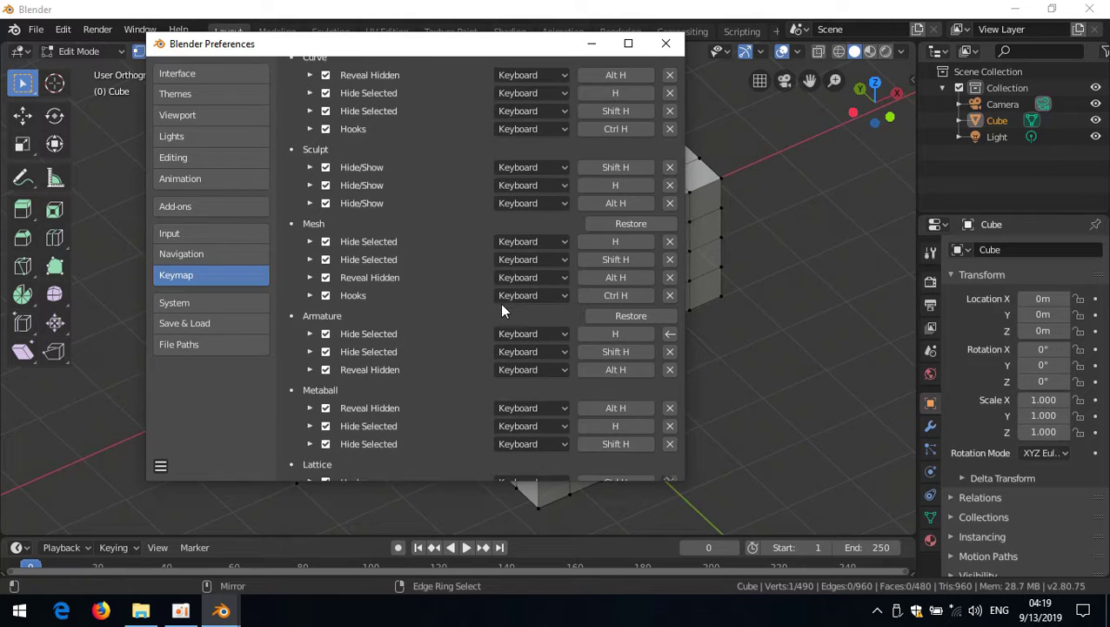
scroll(477, 290, up, 1)
scroll(464, 287, up, 1)
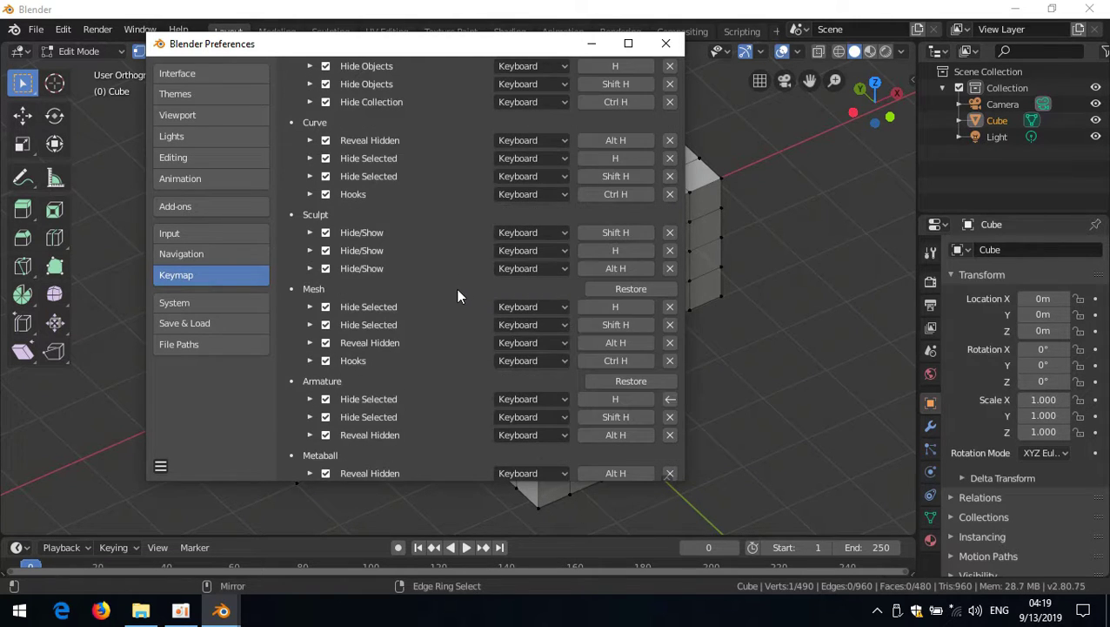
click(622, 306)
key(shift+h)
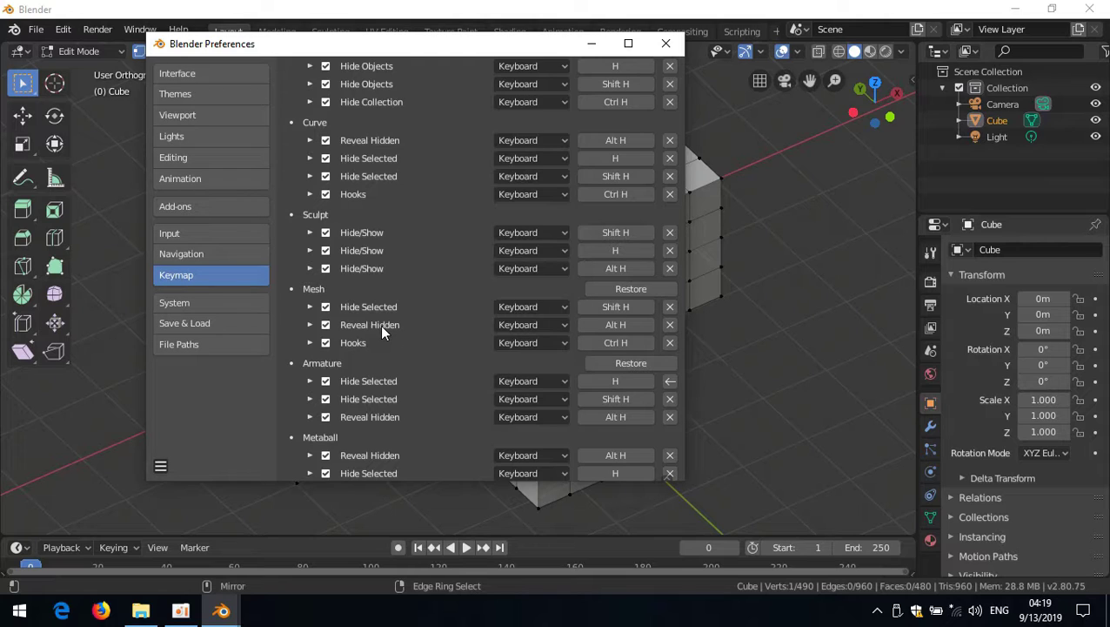
Step: Assign Backspace to the Mesh Reveal Hidden command and close the preferences
click(615, 325)
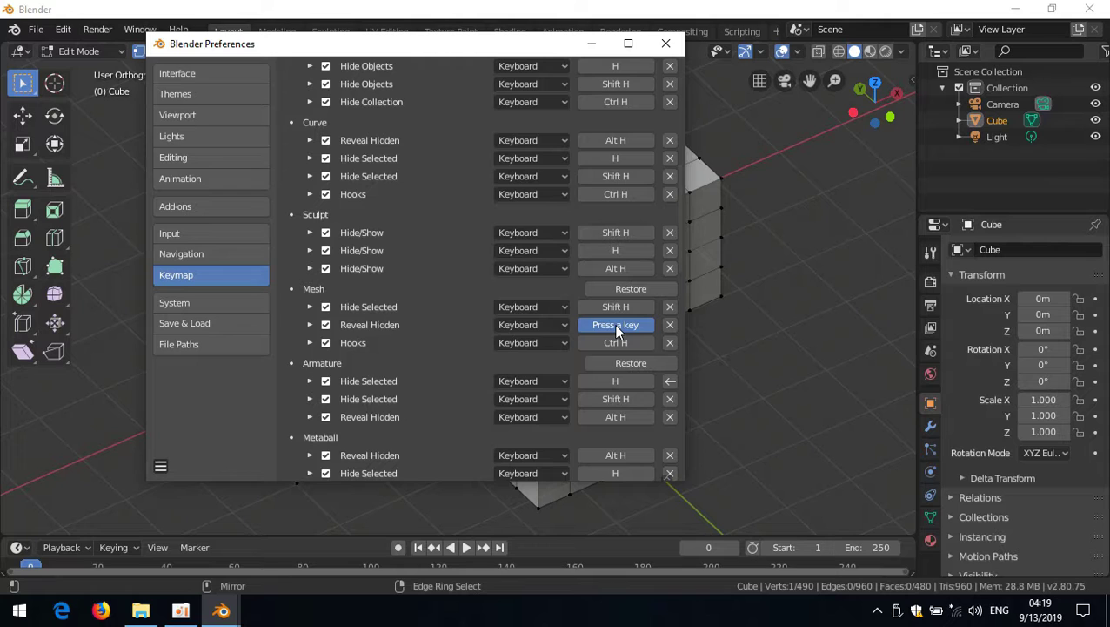
key(BackSpace)
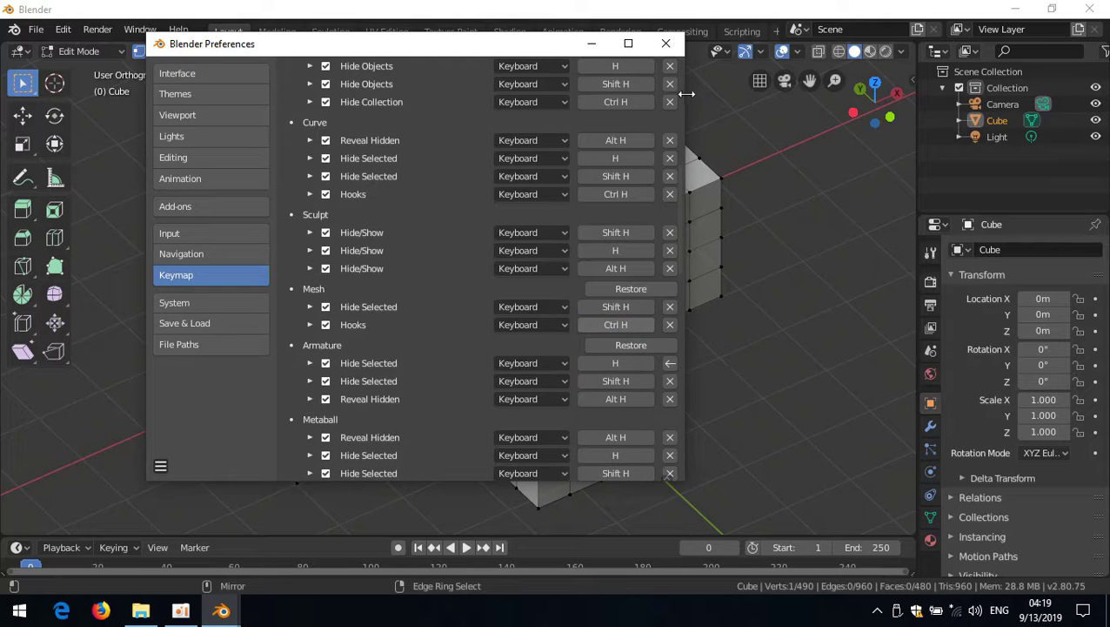
click(666, 43)
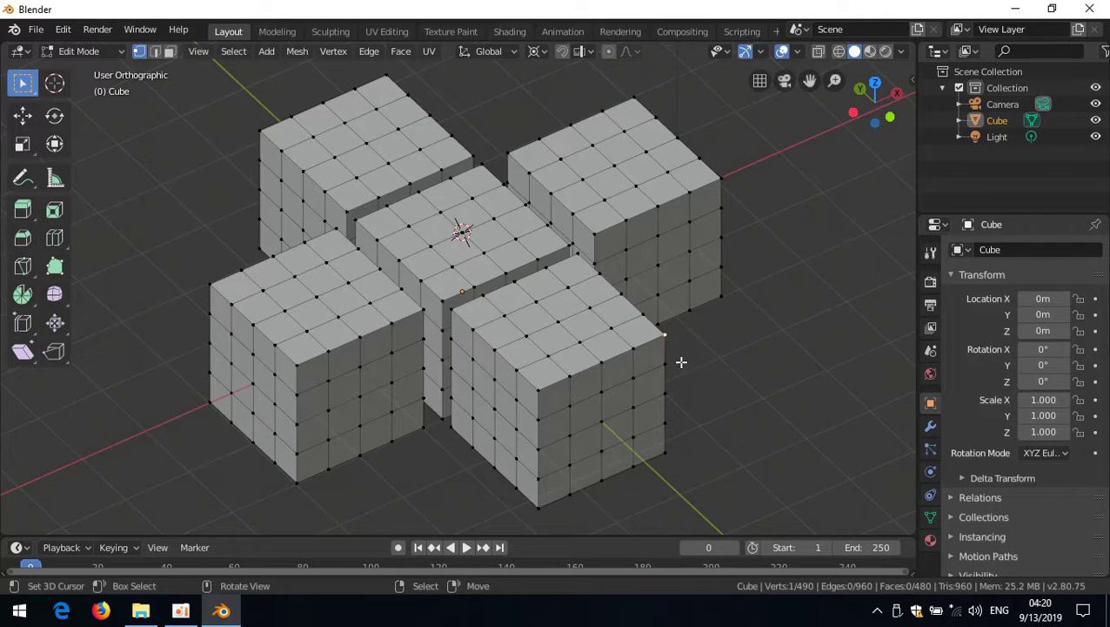
Step: Select all geometry linked to the front cube's corner vertex, then hide and reveal that cube to test the shortcuts
key(ctrl)
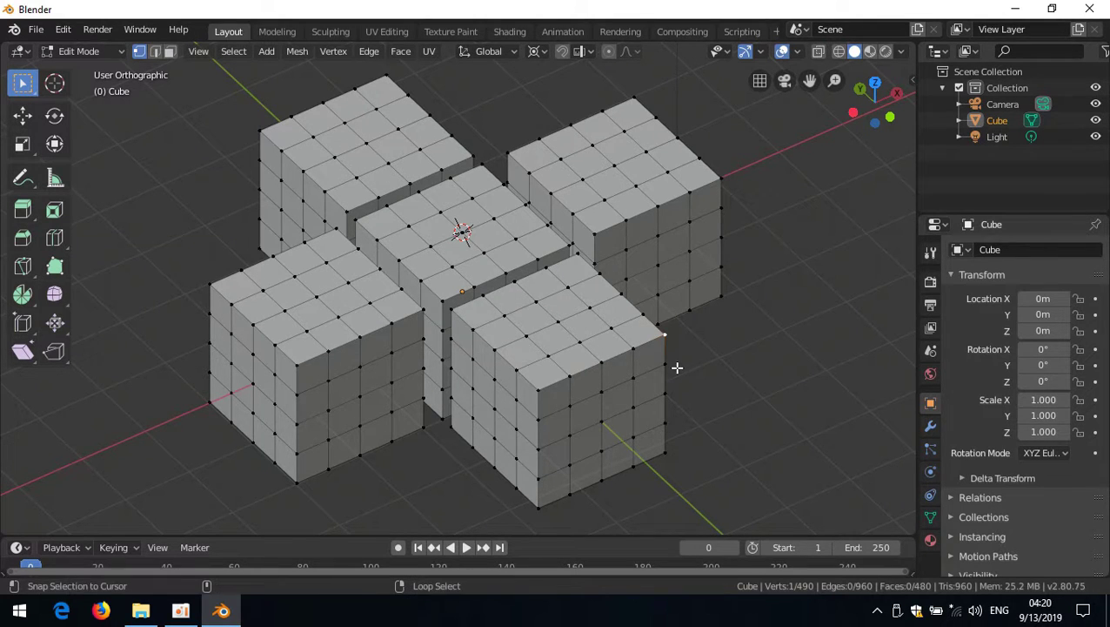
key(ctrl+l)
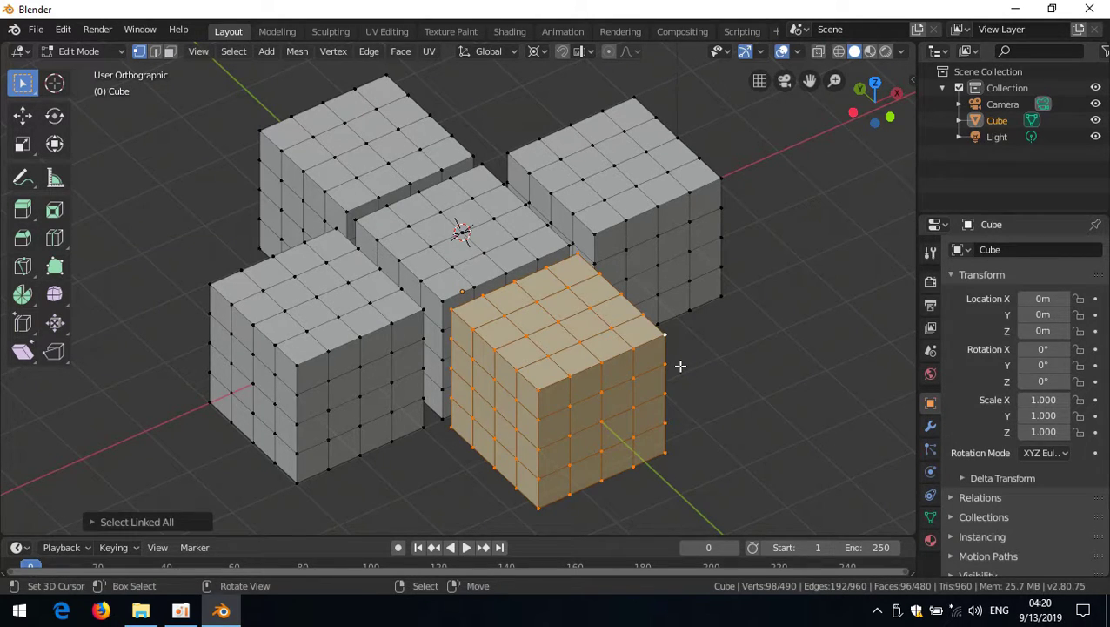
key(h)
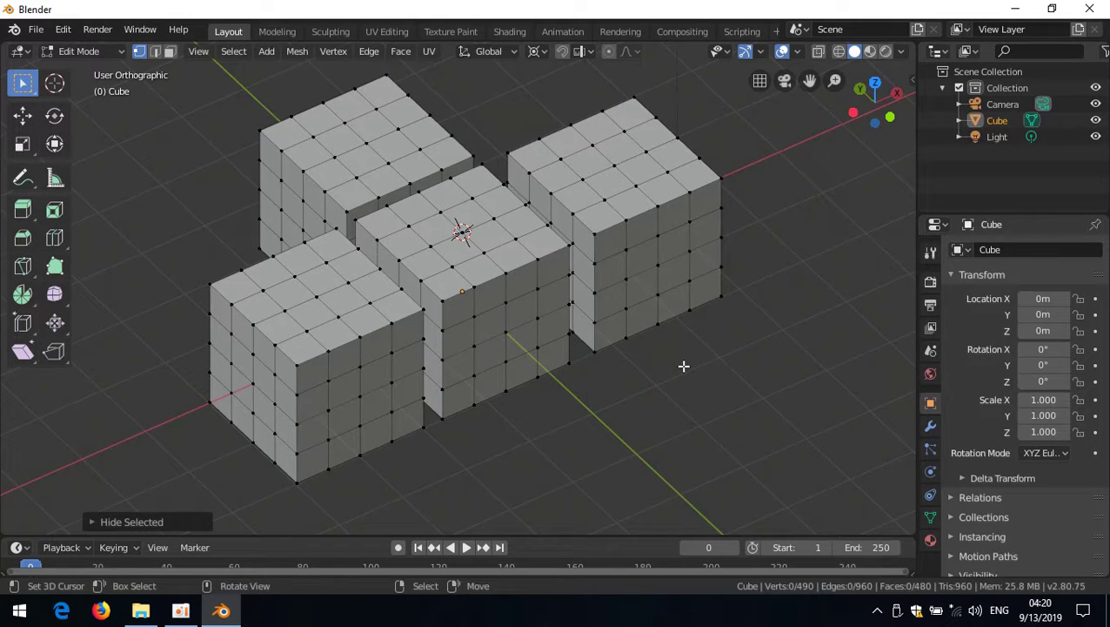
key(alt+h)
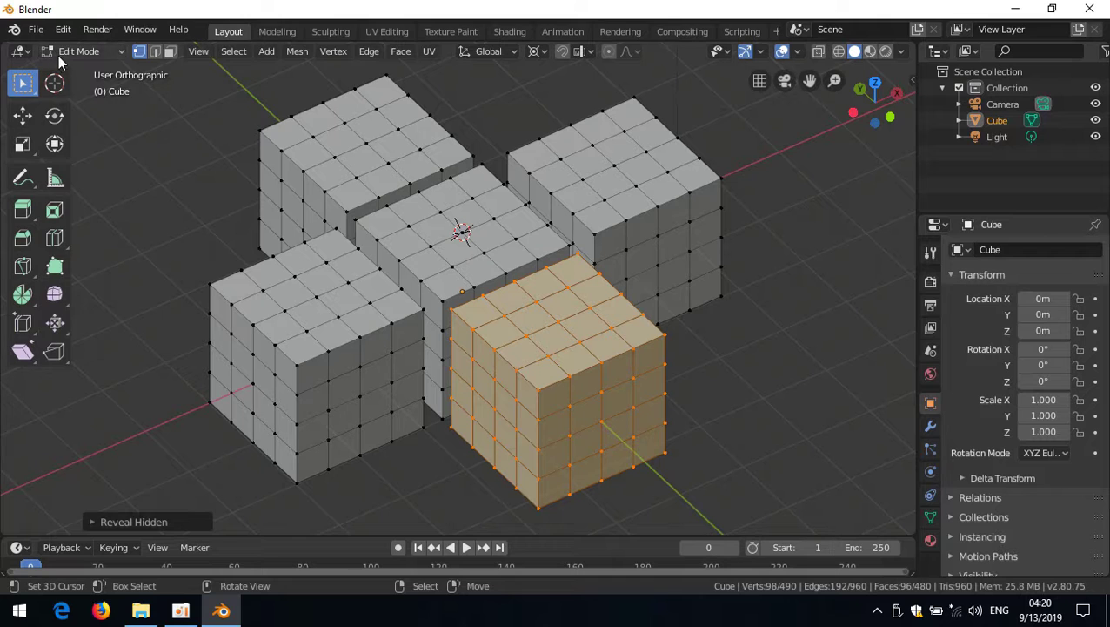
Step: Start a new General file and discard the changes to the unsaved scene
click(35, 29)
mouse_move(53, 49)
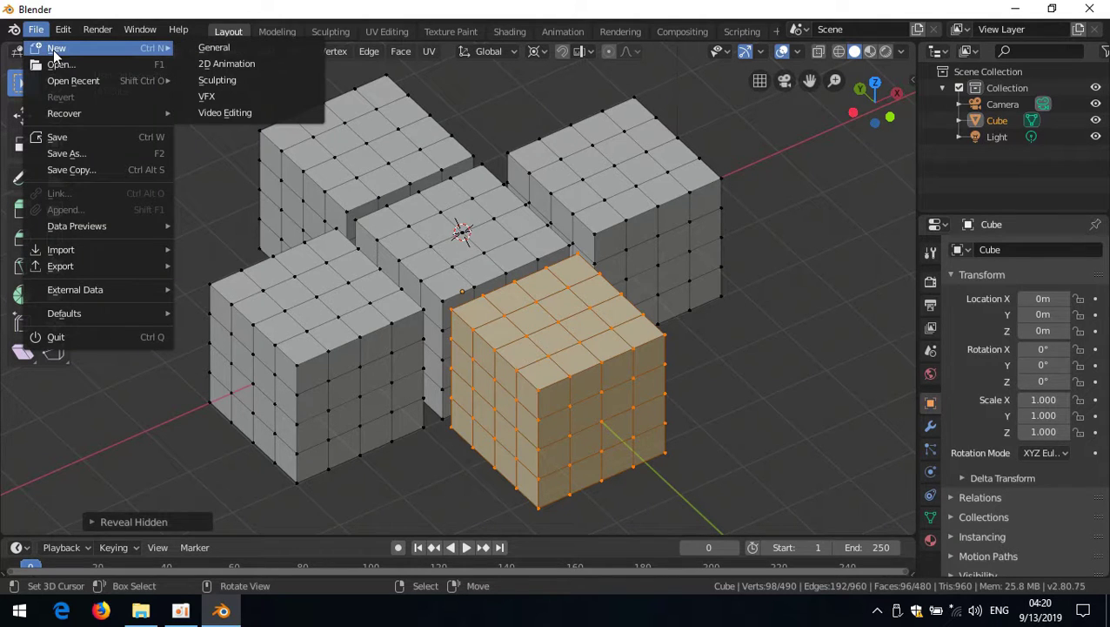
click(235, 49)
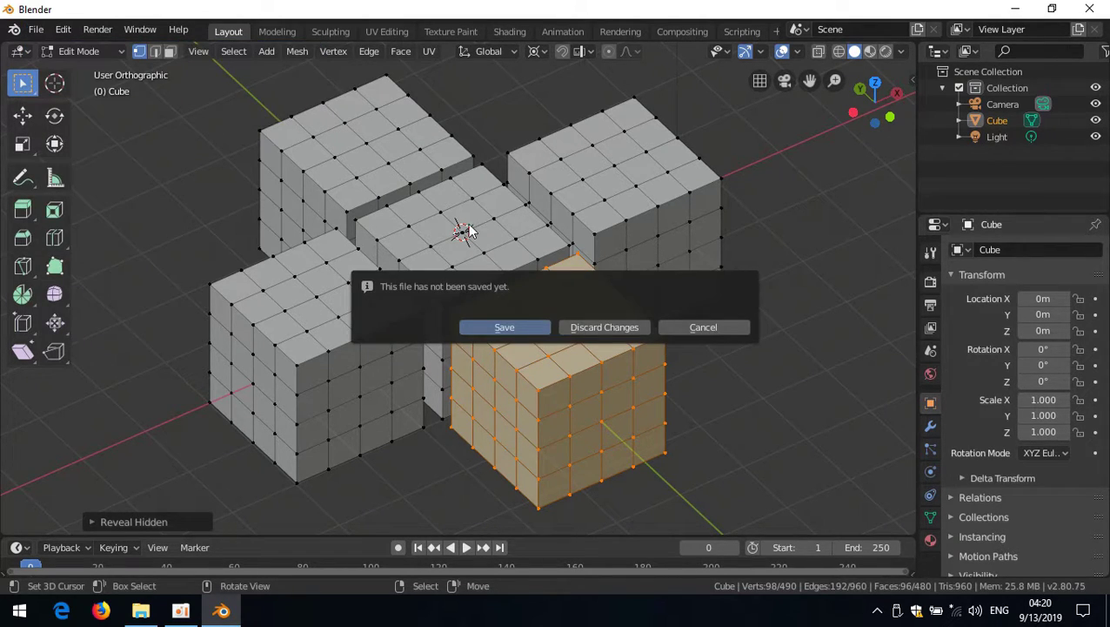
click(607, 330)
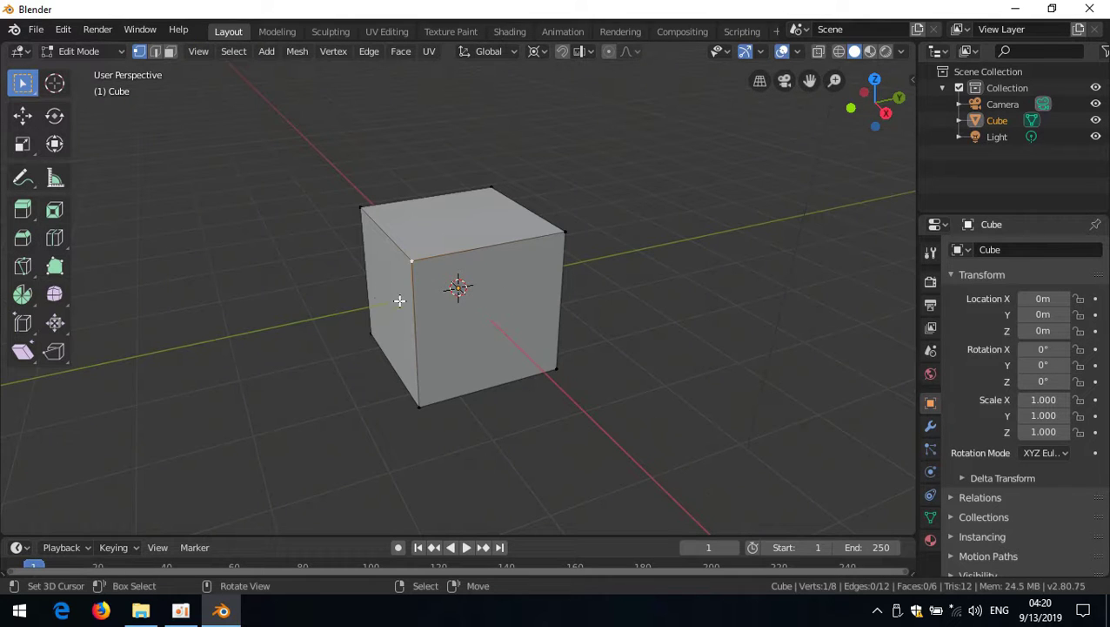
Step: Filter the keymap by key binding E and disable the Mesh section's Edge entry bound to Ctrl E
middle_drag(387, 297, 417, 329)
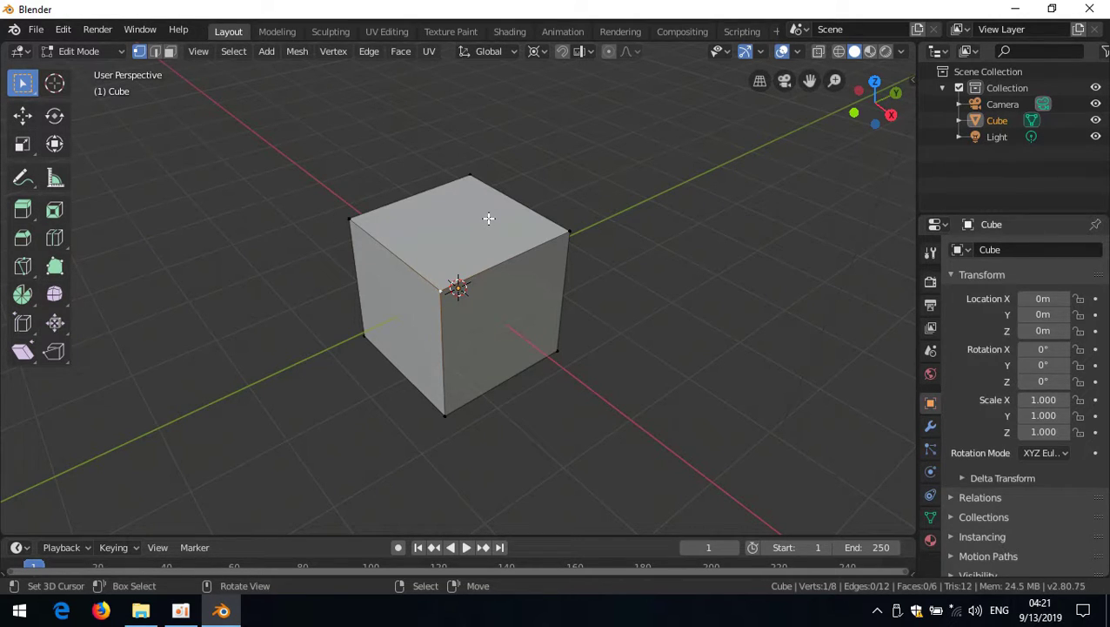
key(ctrl+alt+u)
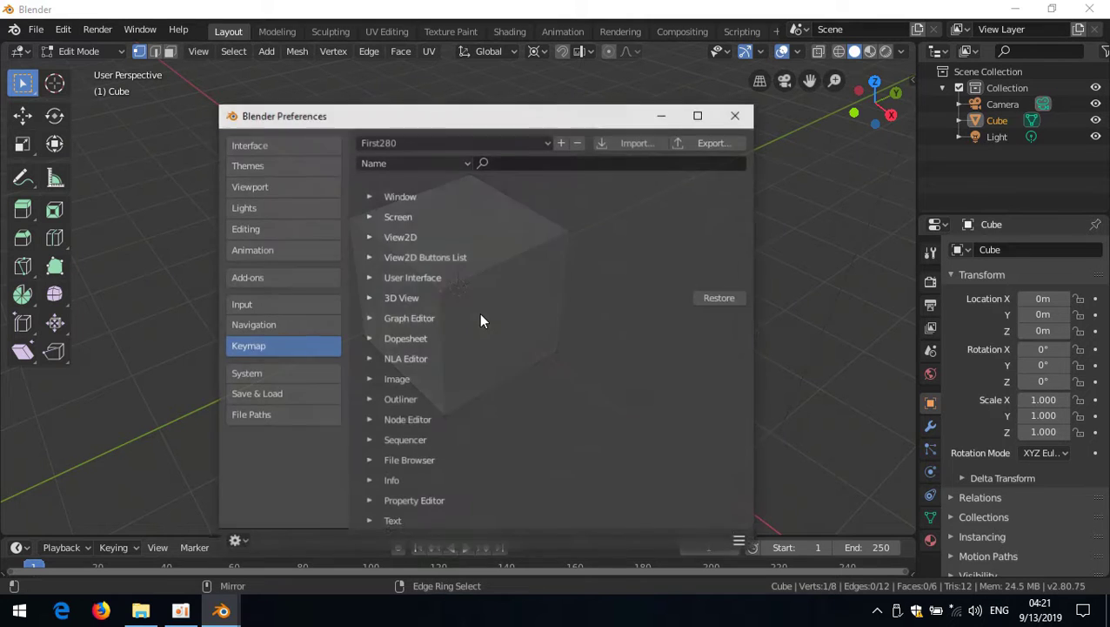
click(569, 164)
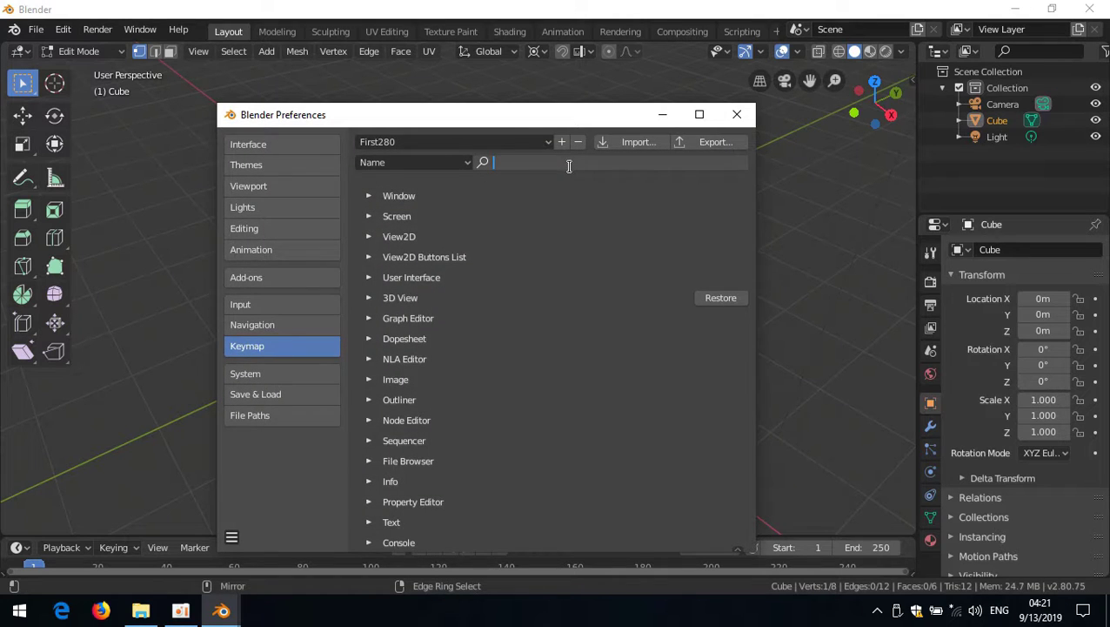
text(e)
key(Return)
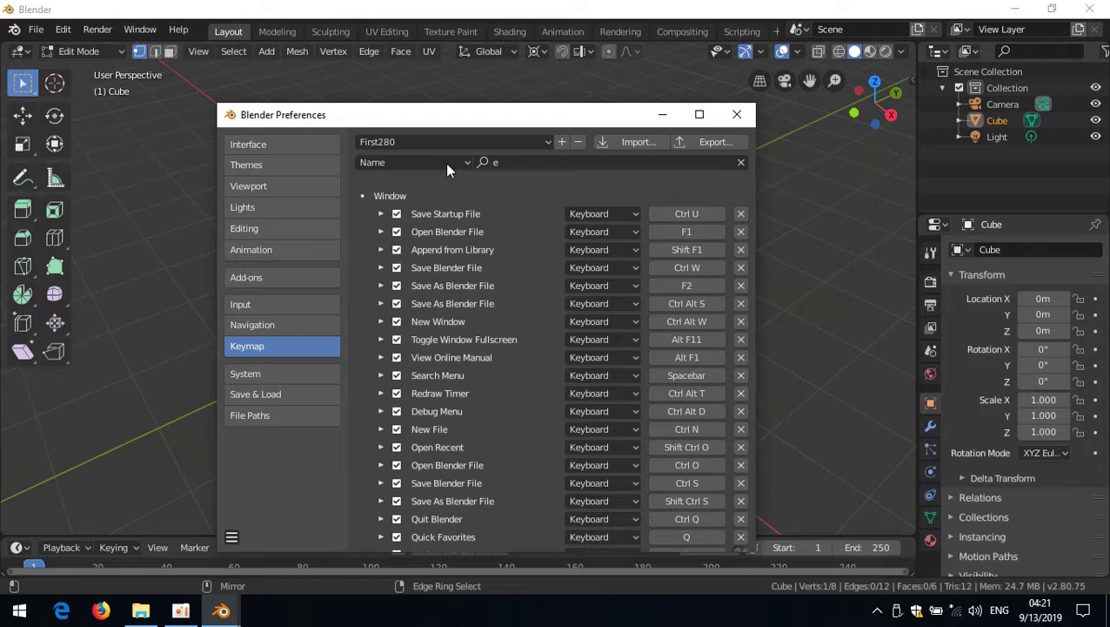
click(447, 164)
click(426, 201)
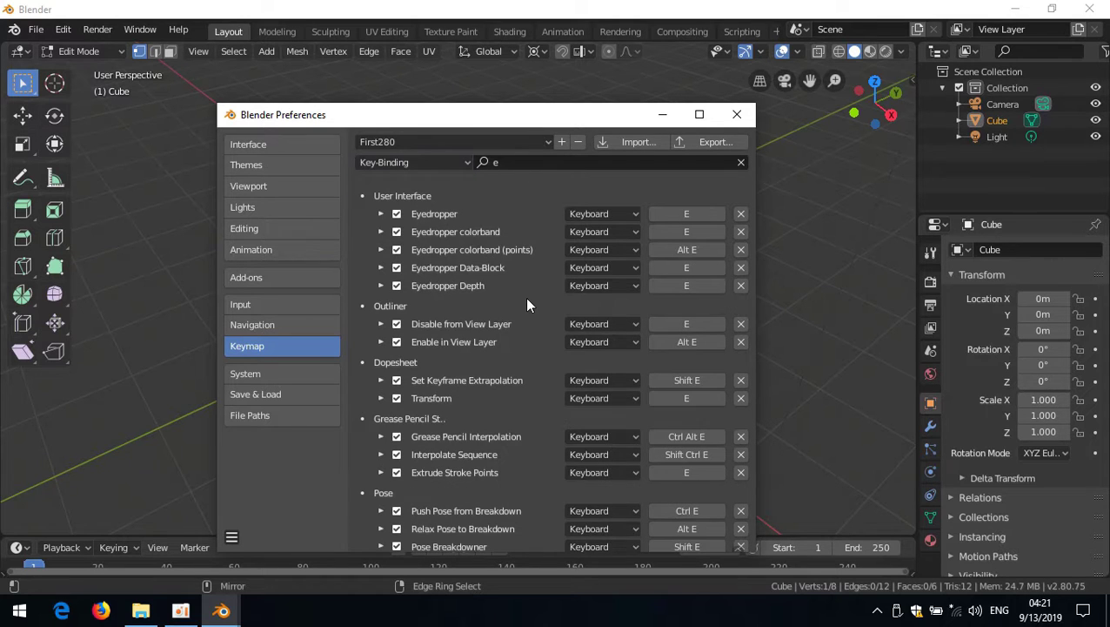
scroll(526, 304, down, 10)
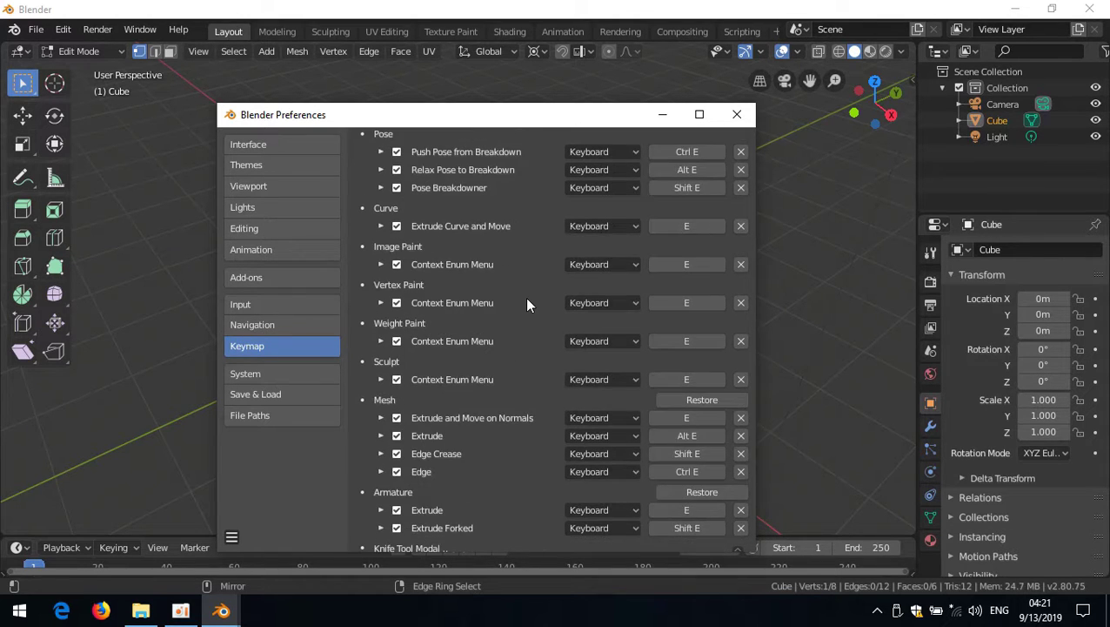
scroll(526, 304, down, 3)
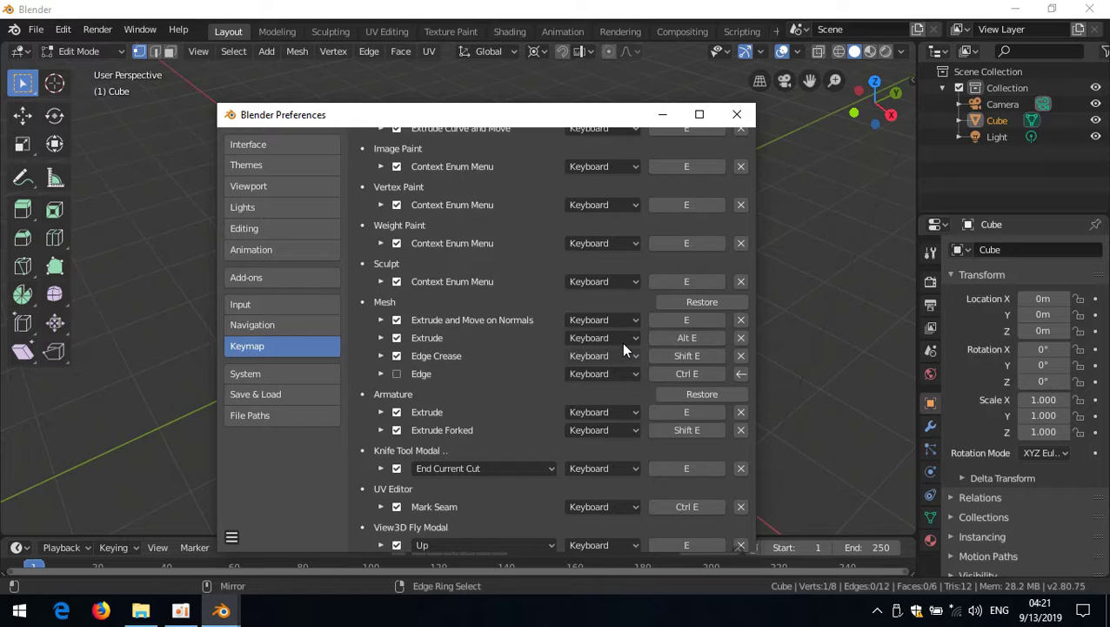
Step: Filter the keymap by key binding I, reassign the shortcut of the Mesh Inset Faces entry and close the preferences
scroll(616, 250, up, 10)
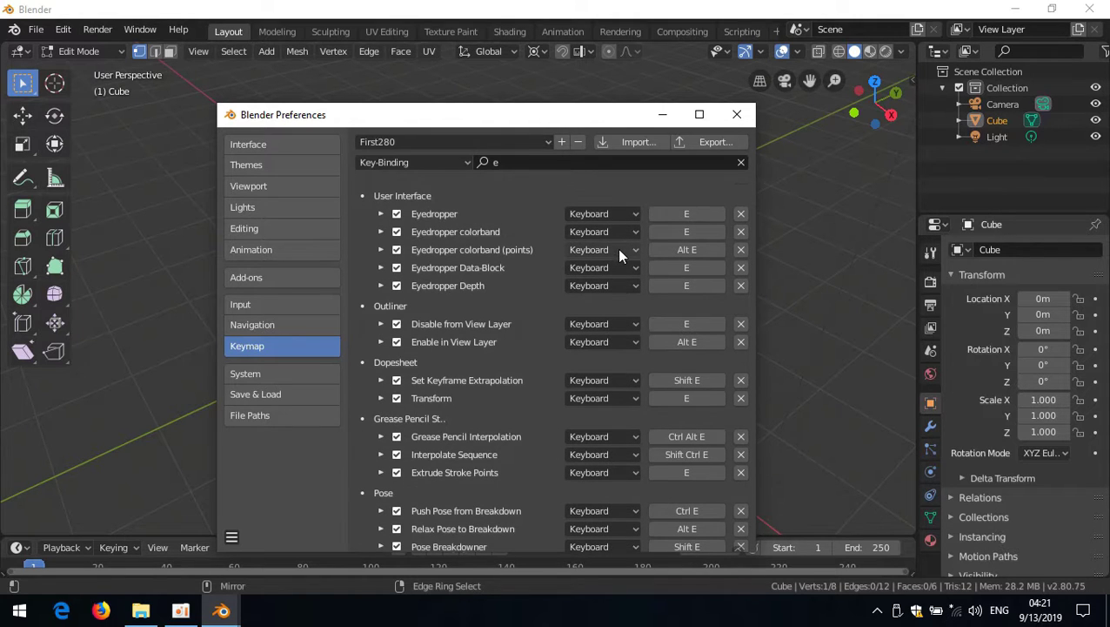
click(566, 162)
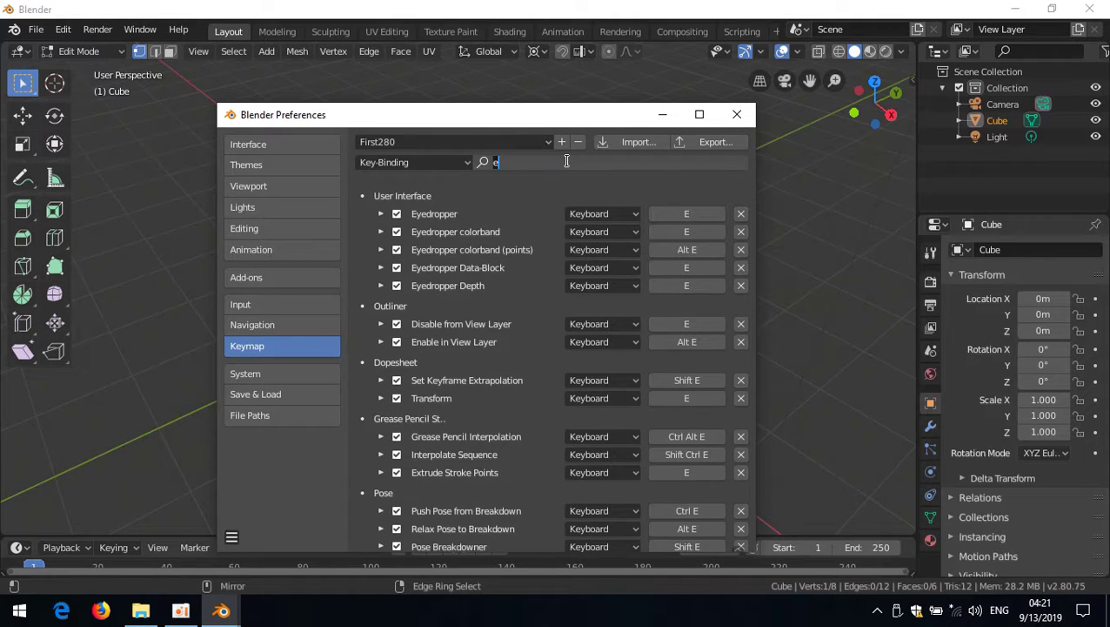
text(i)
key(Return)
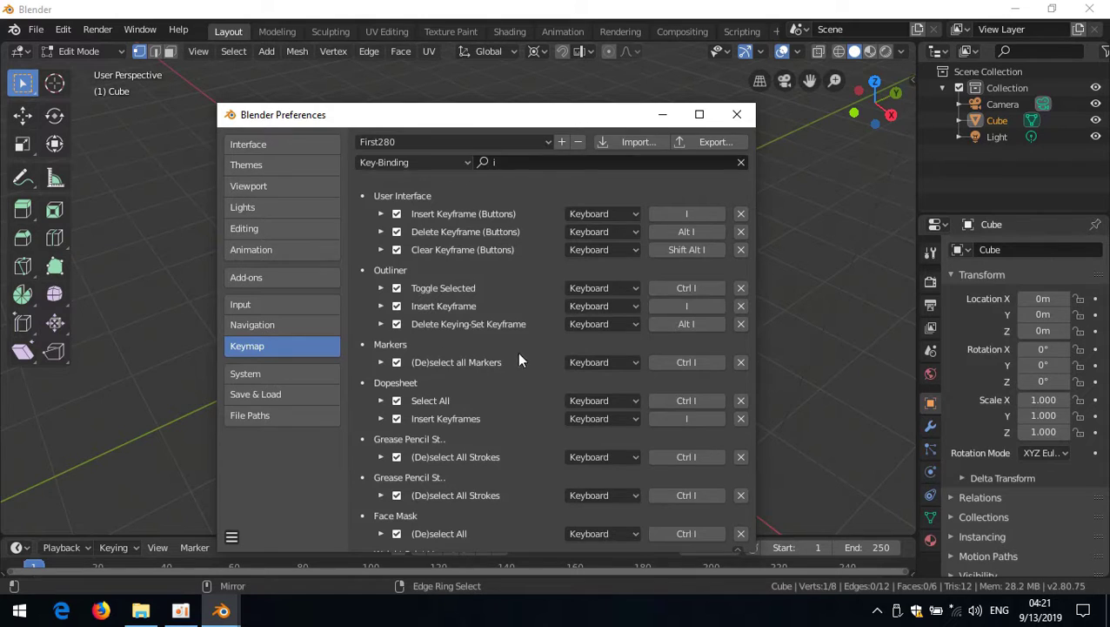
scroll(530, 353, down, 10)
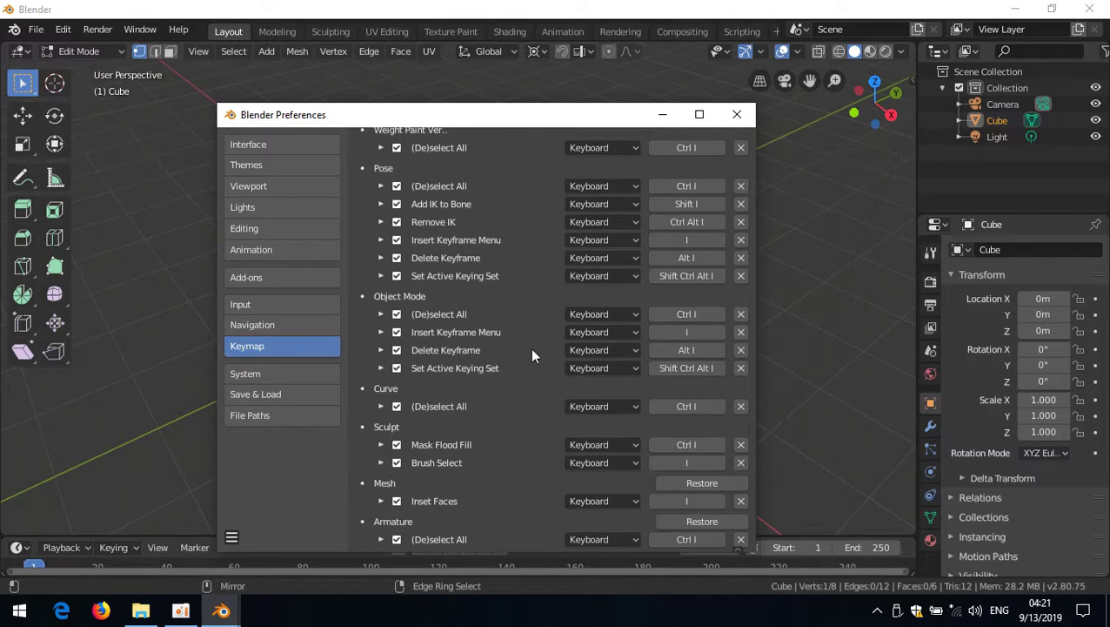
scroll(533, 354, down, 6)
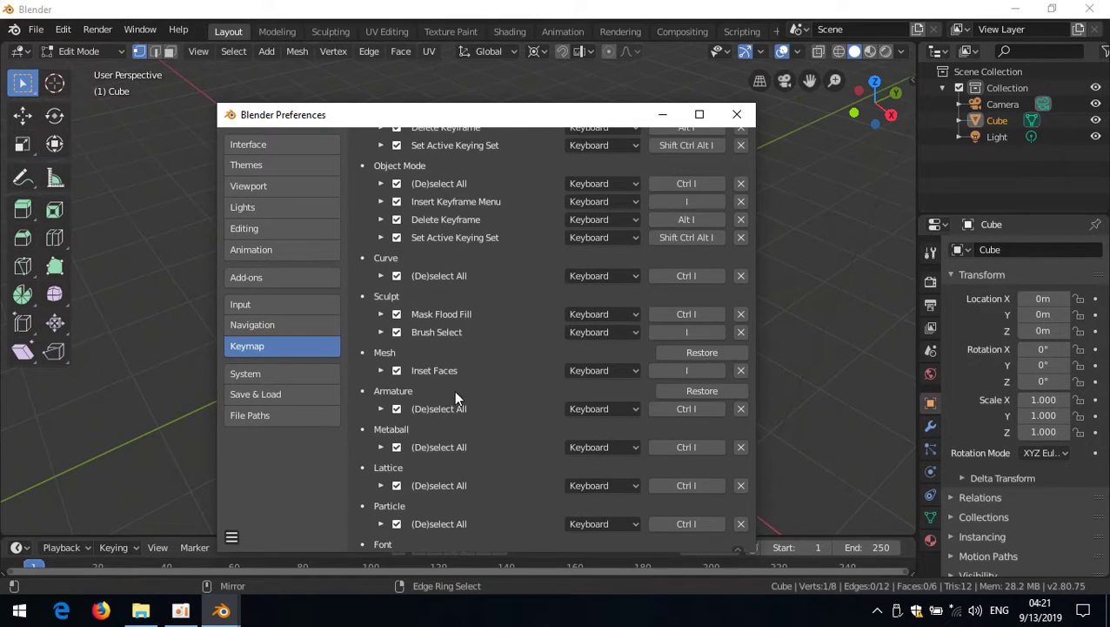
click(693, 370)
key(k)
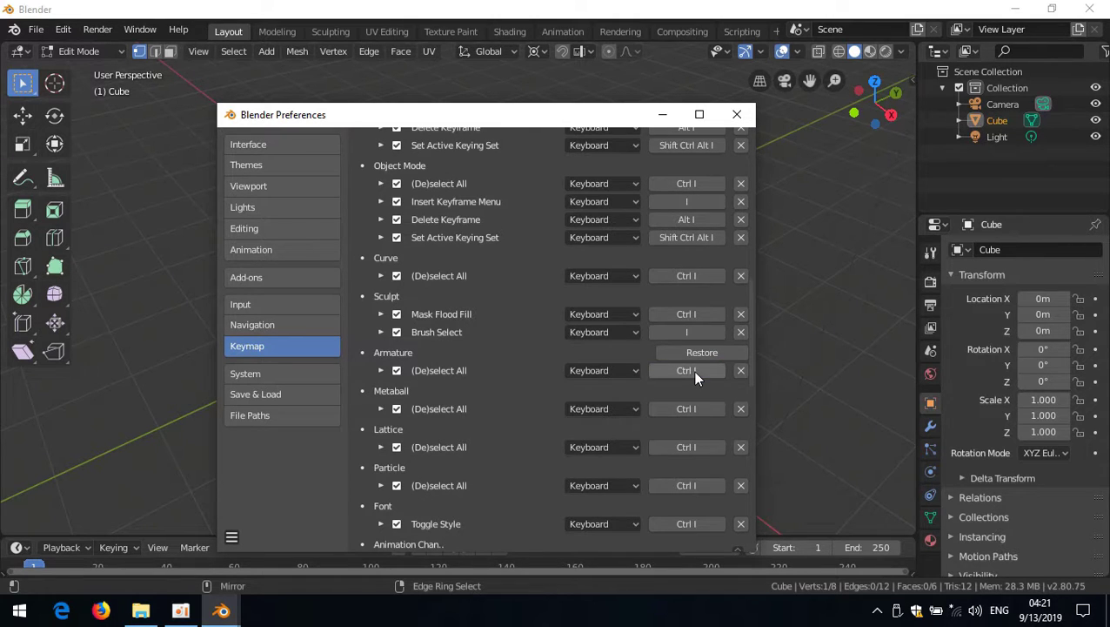
click(595, 21)
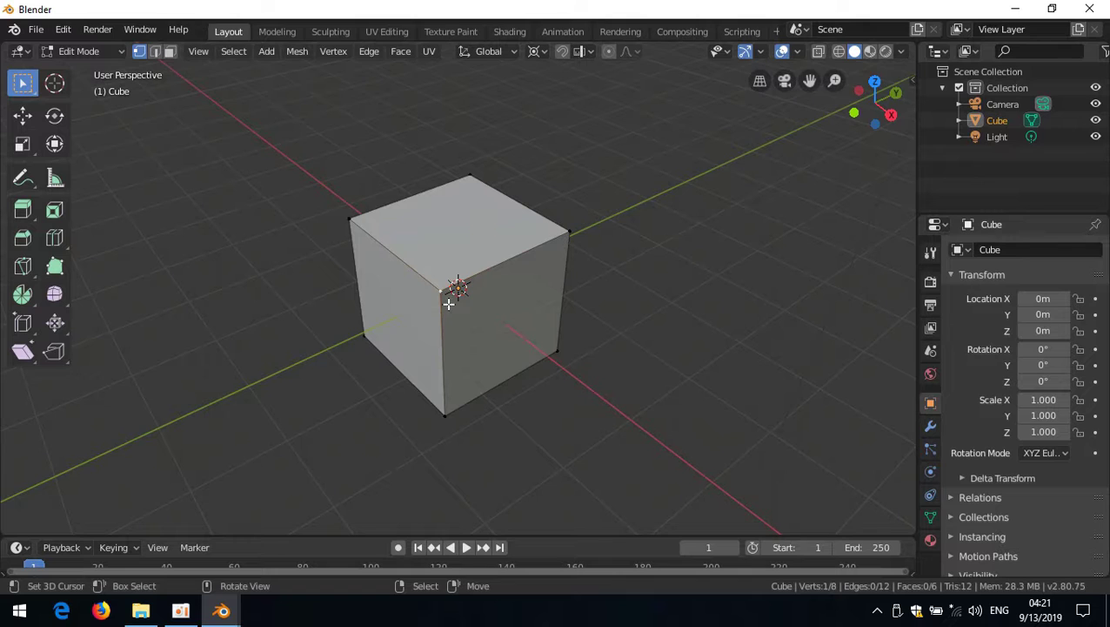
Step: Select the four vertices of the cube's positive-Y end face and move them 2 m along Y
ctrl+click(470, 272)
key(g)
key(y)
key(2)
click(696, 298)
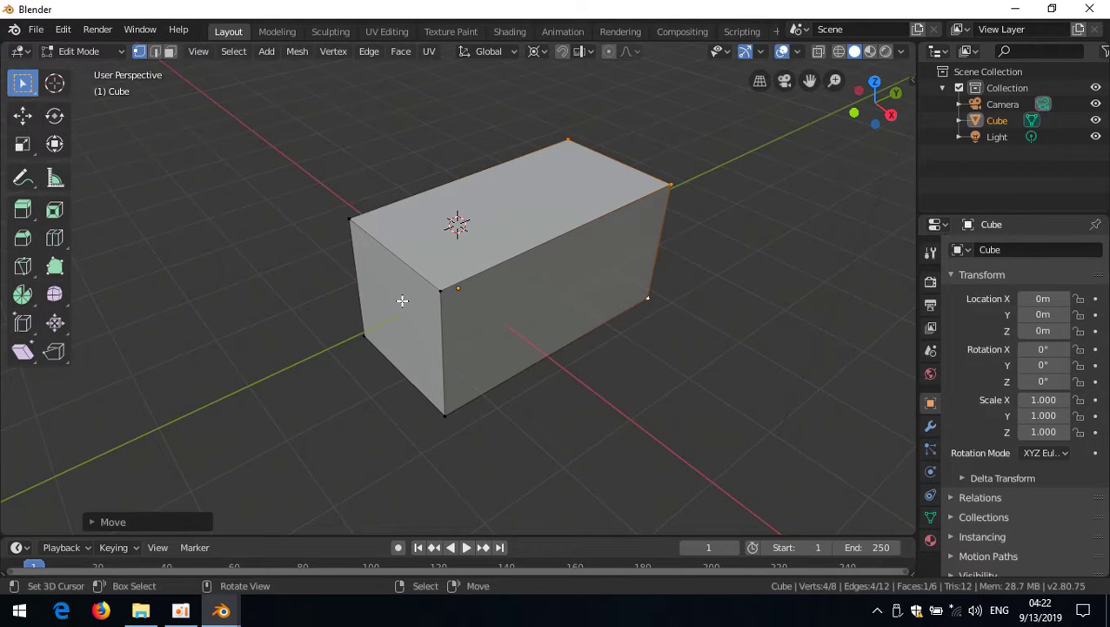
Step: Select the box's top face by its opposite corner vertices and snap the 3D cursor to the selection
click(446, 287)
ctrl+shift+click(569, 141)
key(shift+s)
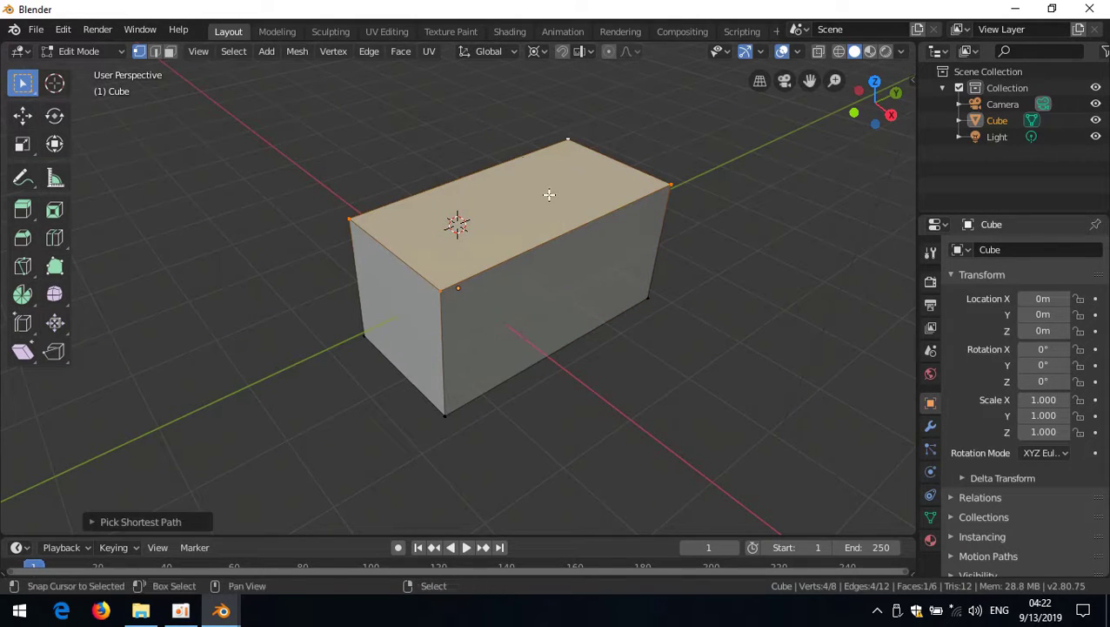
Step: Extrude the top face in place and scale it down into a smaller inner rectangle
click(568, 213)
key(e)
key(Escape)
key(s)
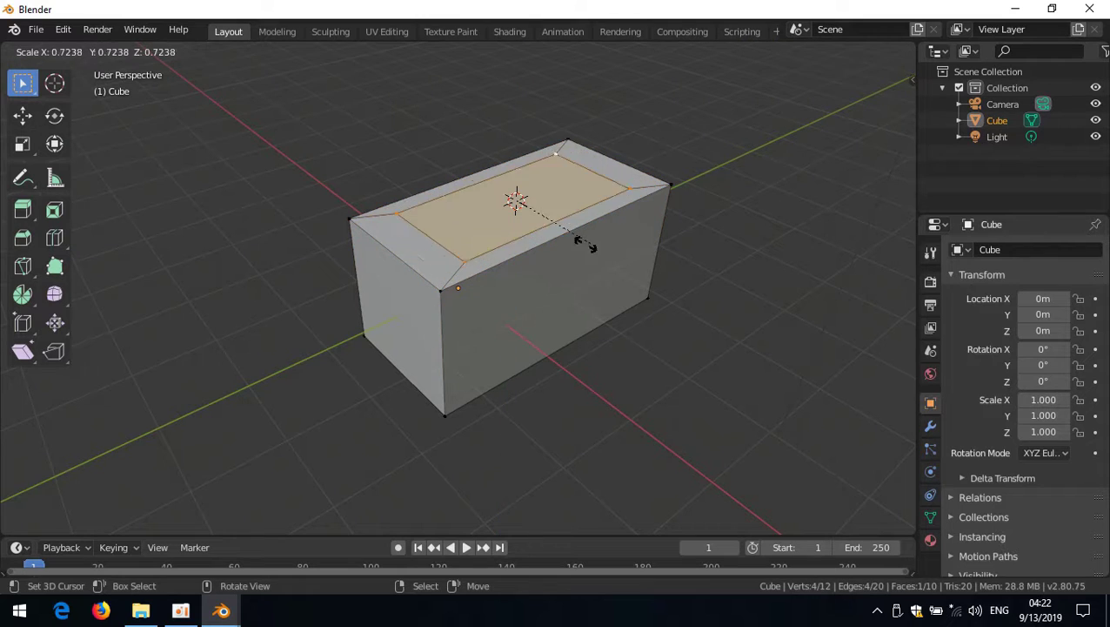
click(565, 240)
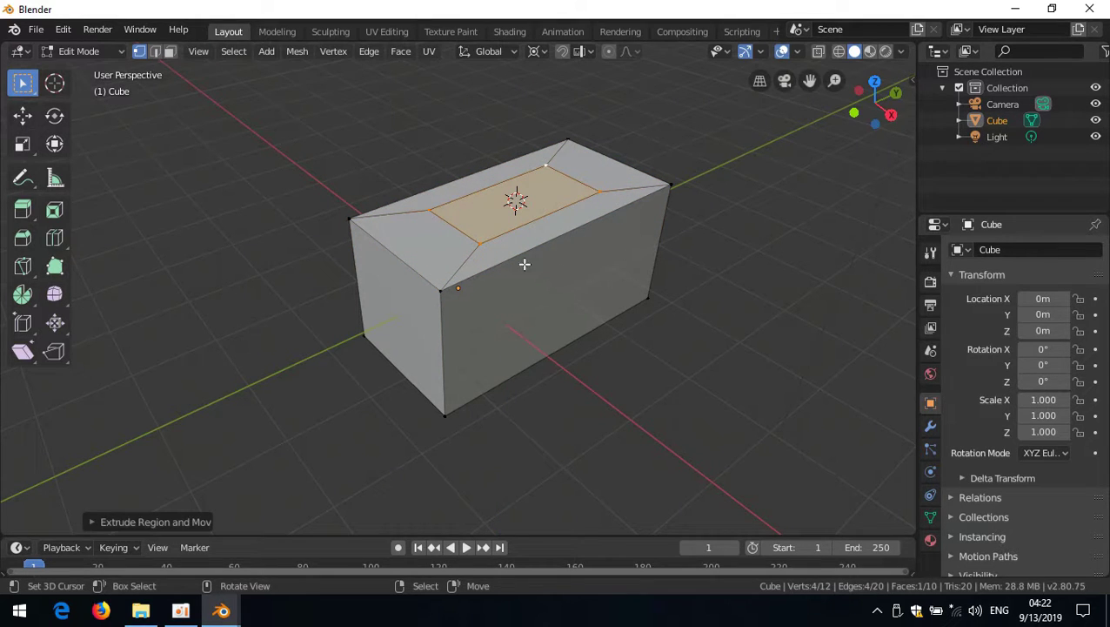
Step: Try a delete operation on the top face's four outer corner vertices and undo back to the plain top face
click(440, 292)
ctrl+click(569, 140)
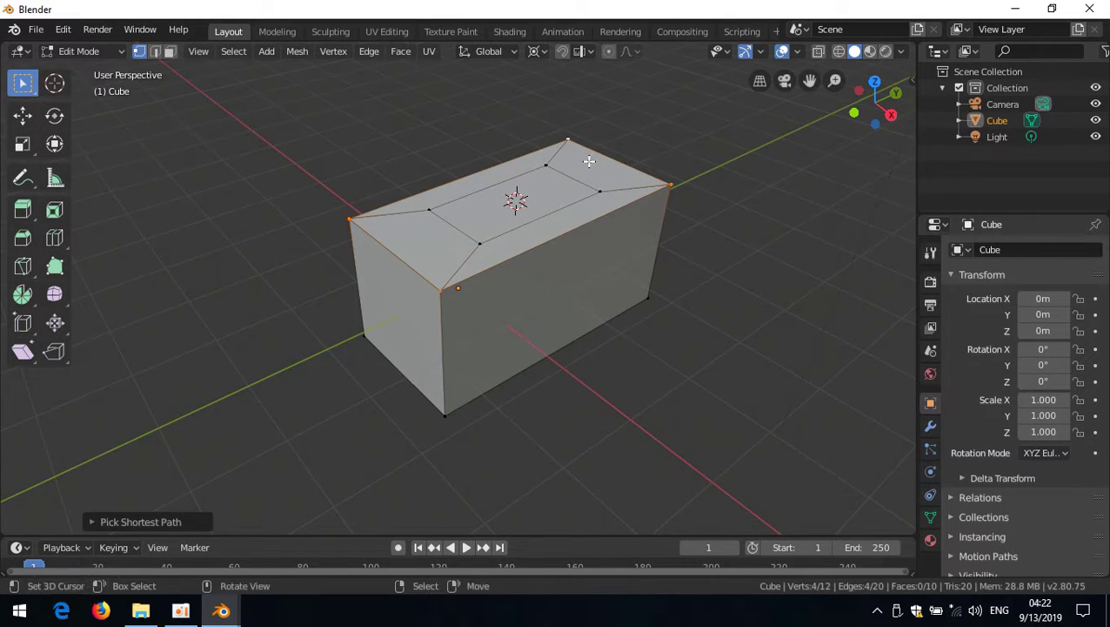
key(x)
click(589, 163)
key(ctrl+z)
key(ctrl+z)
key(ctrl+z)
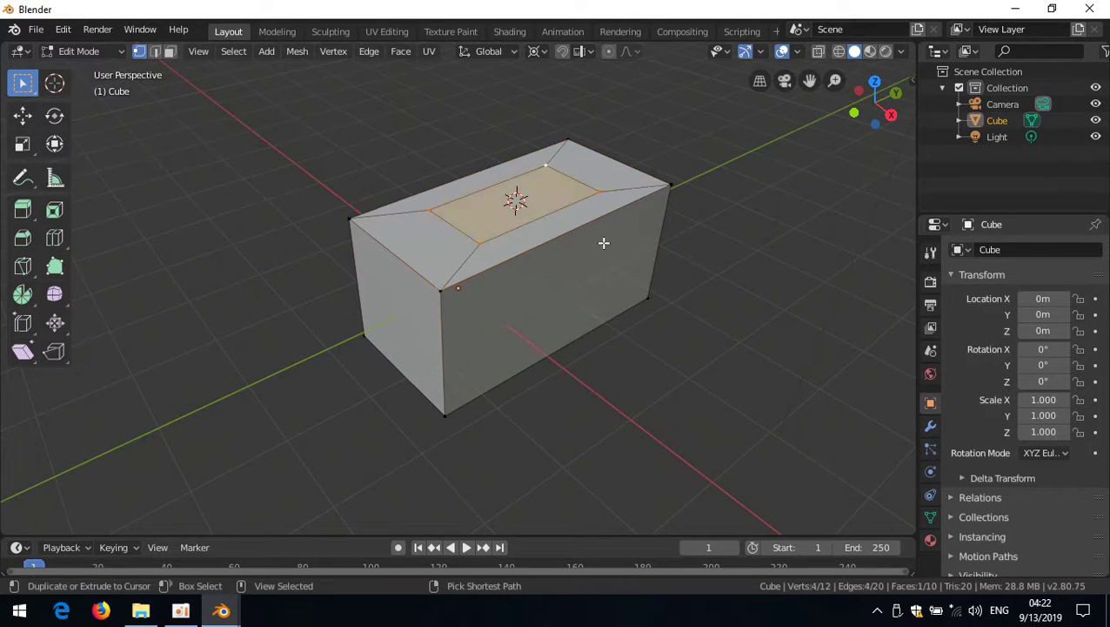
Step: Inset the box's top face by a narrow, even border and check the available Edge commands
key(i)
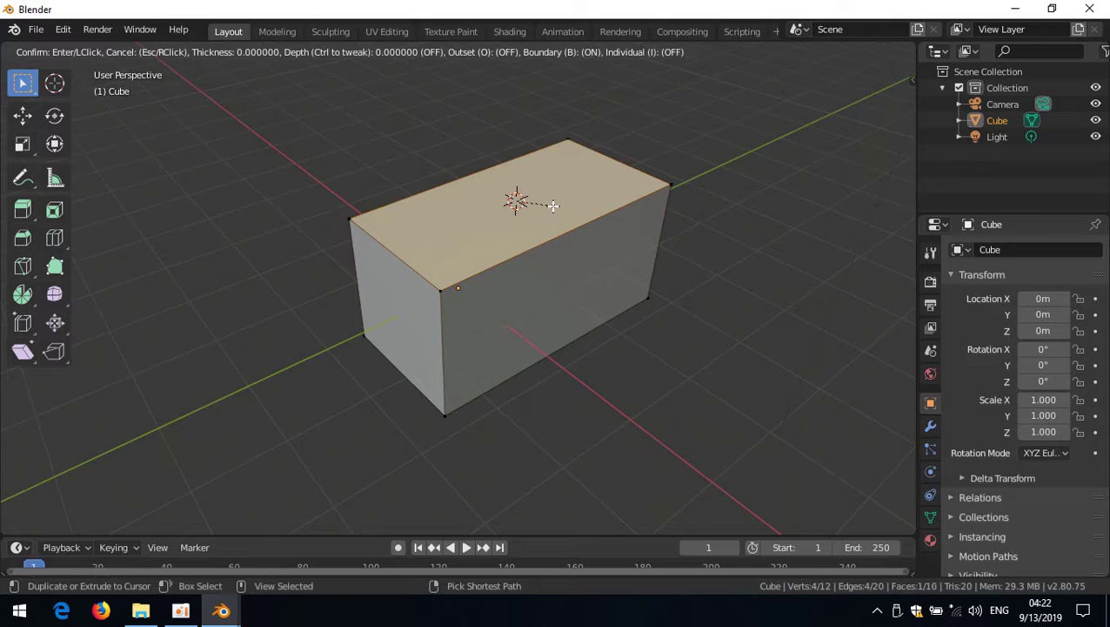
click(518, 253)
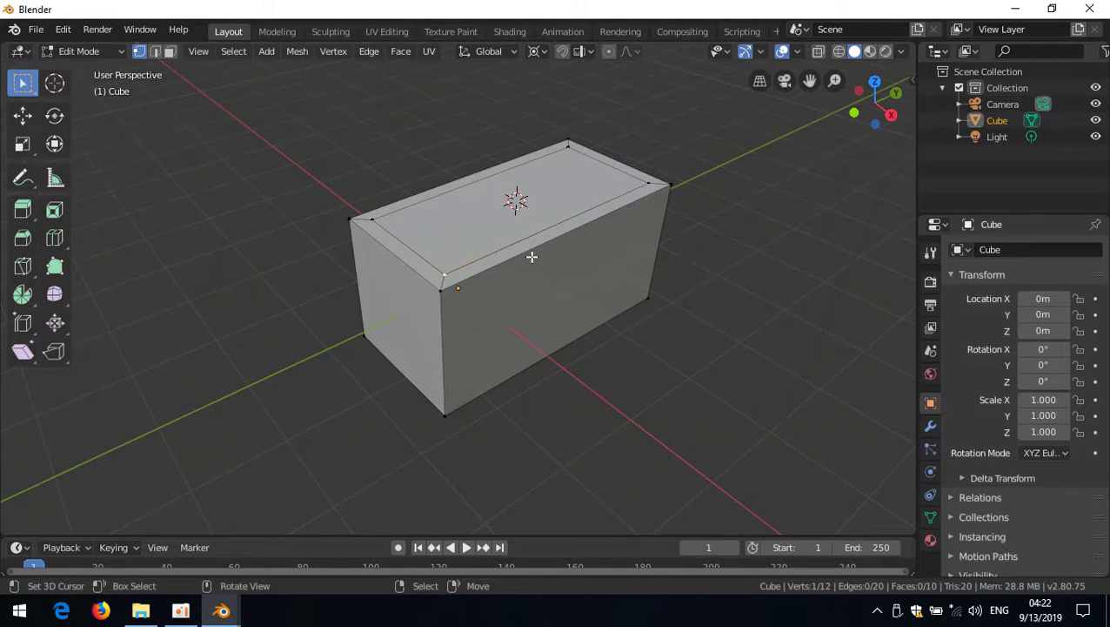
click(373, 52)
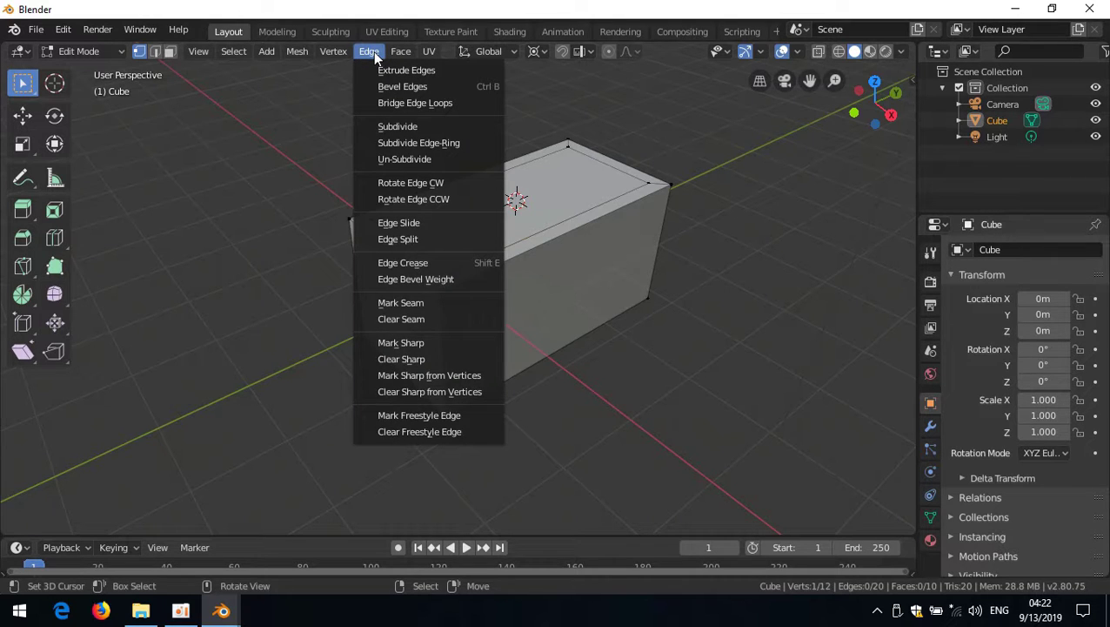
click(374, 56)
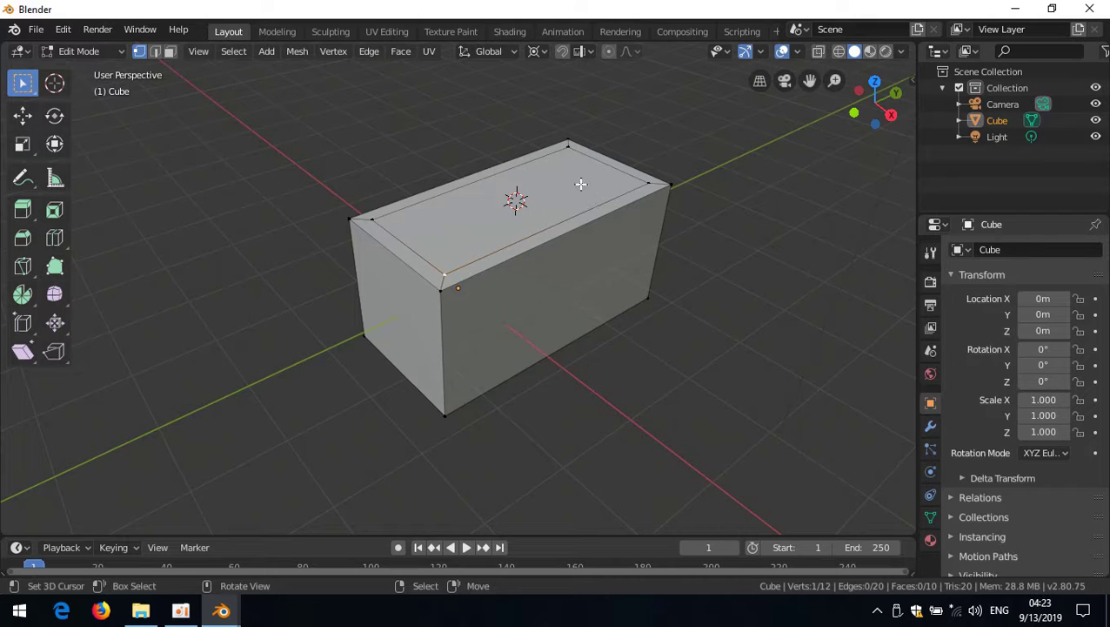
ctrl+shift+click(568, 146)
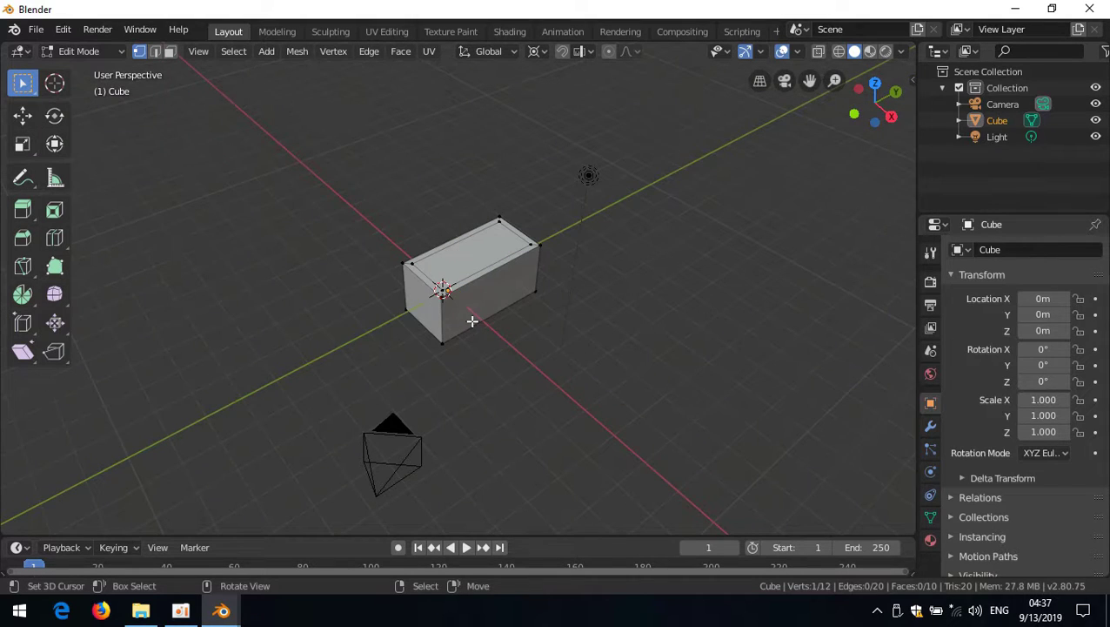
Step: Try a loop cut with 4 cuts across the box's length and cancel it
scroll(473, 321, up, 4)
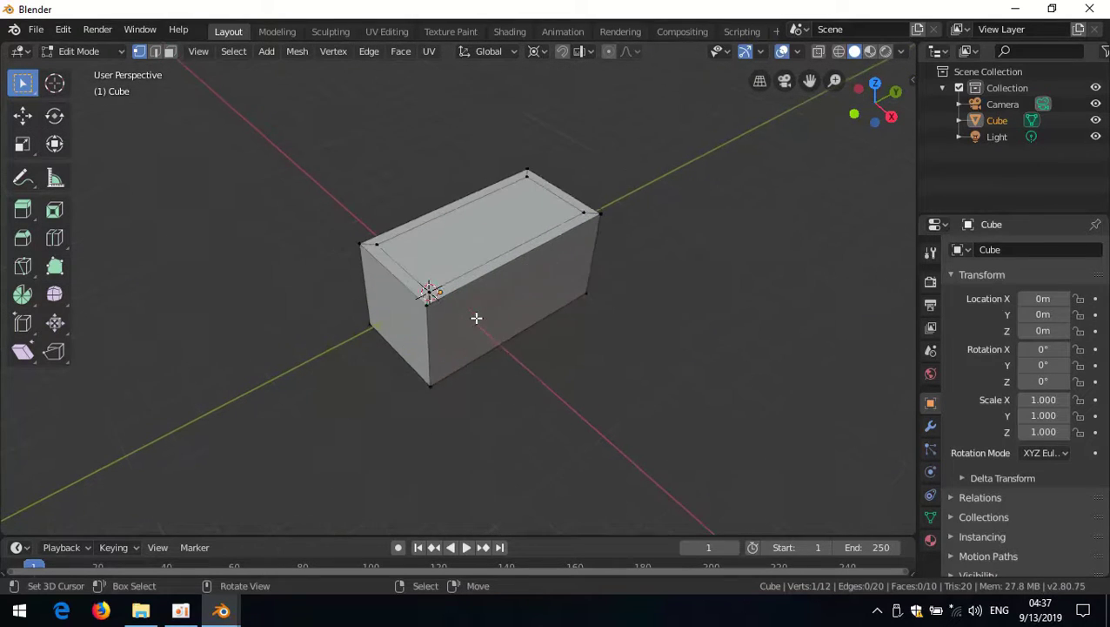
key(ctrl+r)
scroll(522, 255, up, 1)
scroll(543, 247, up, 2)
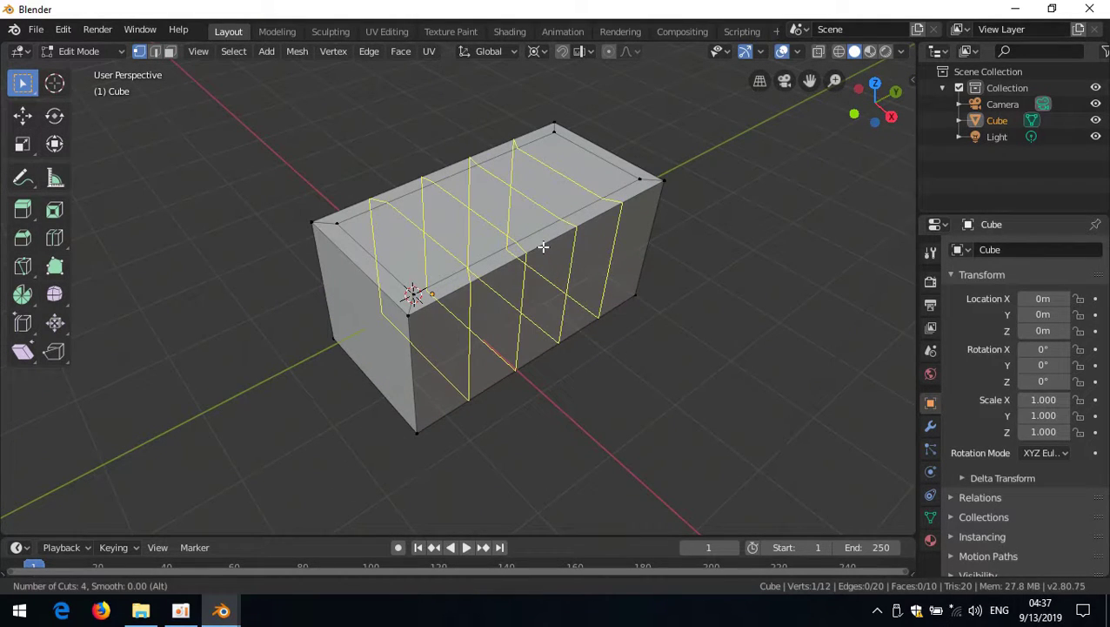
key(Escape)
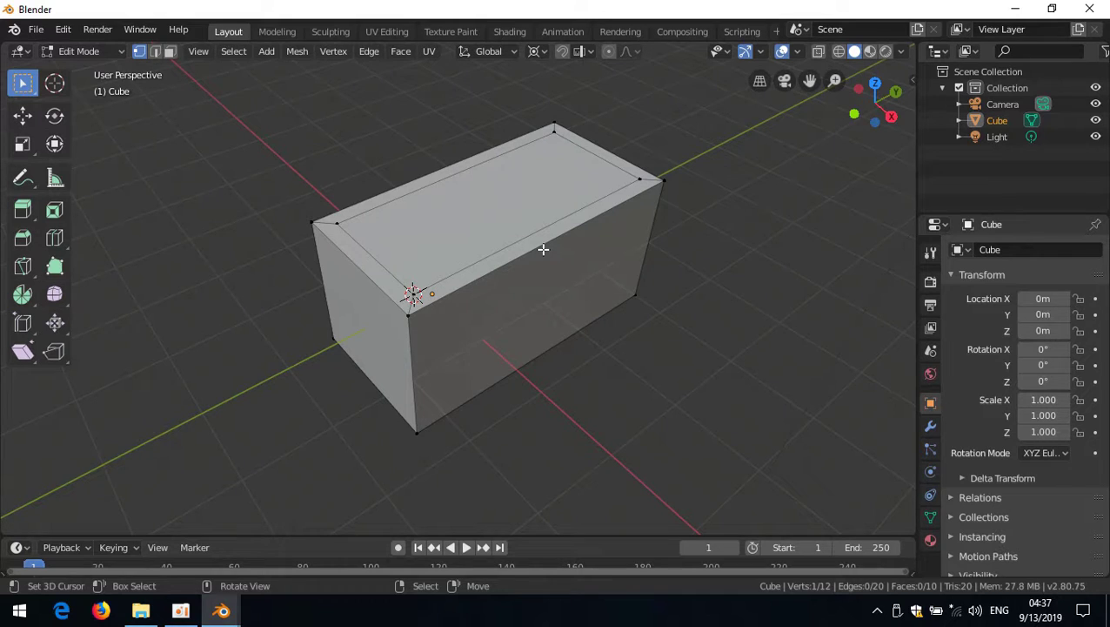
Step: Cut across the box's top with the Knife tool from the far long edge to a point on the near side face
key(k)
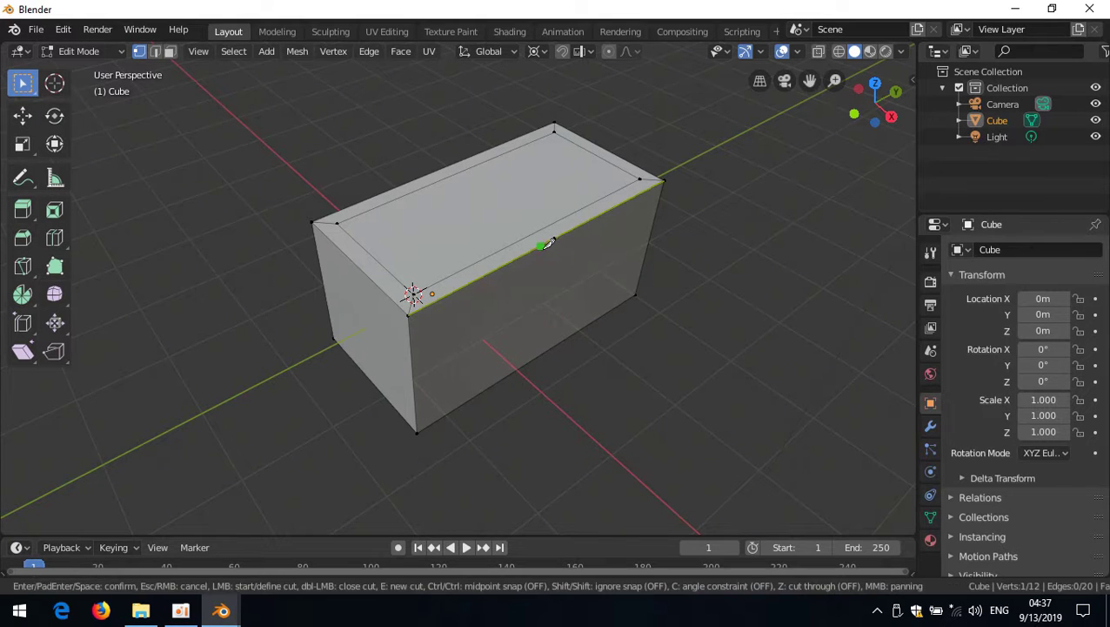
click(443, 169)
click(549, 270)
key(Return)
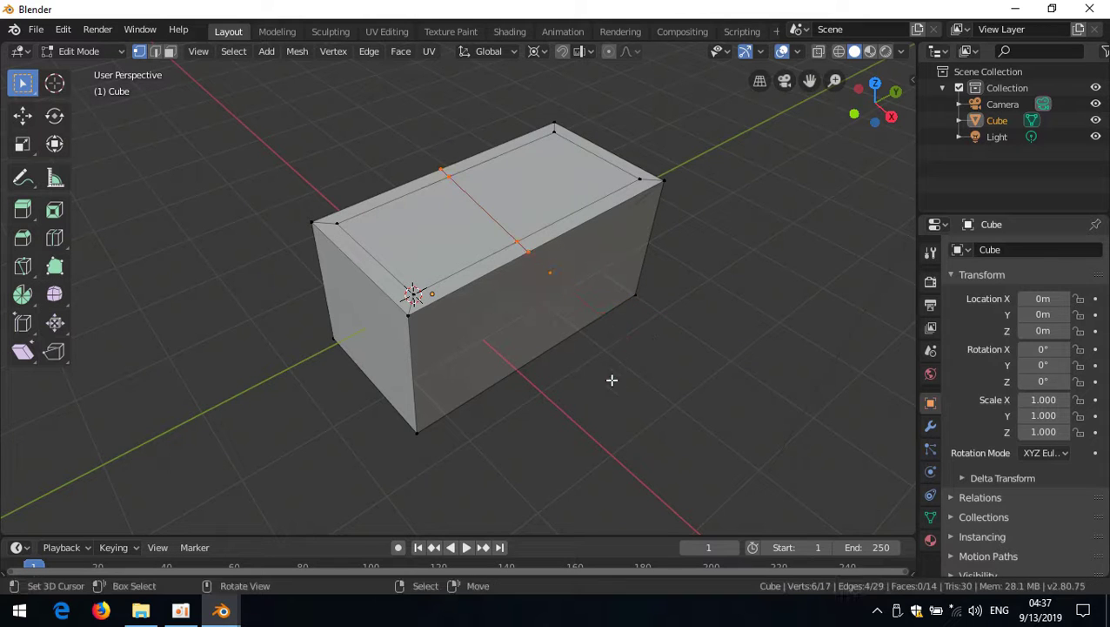
Step: In right view, duplicate the box's lower front corner vertex to just below the box and extrude the copy straight up
scroll(491, 369, down, 2)
click(422, 381)
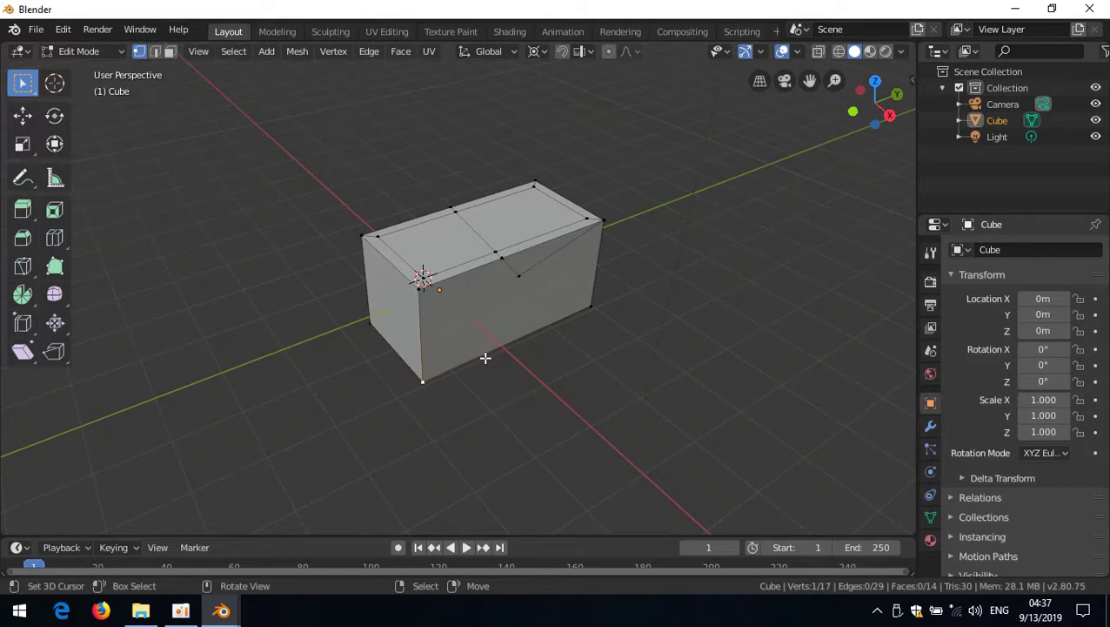
key(KP_3)
scroll(526, 359, up, 4)
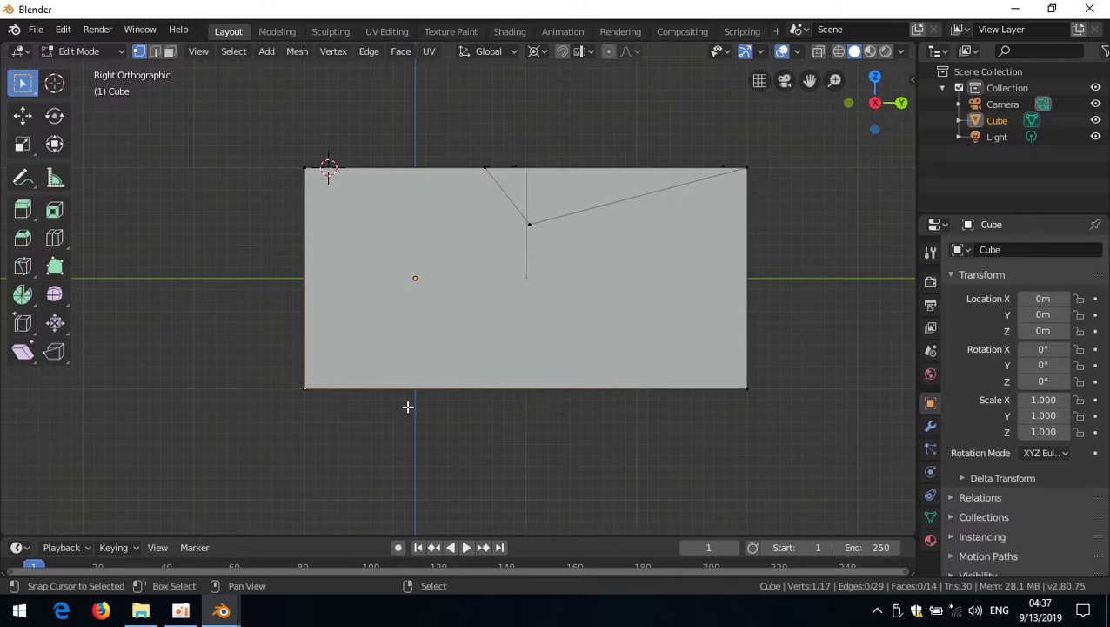
key(shift+d)
click(574, 452)
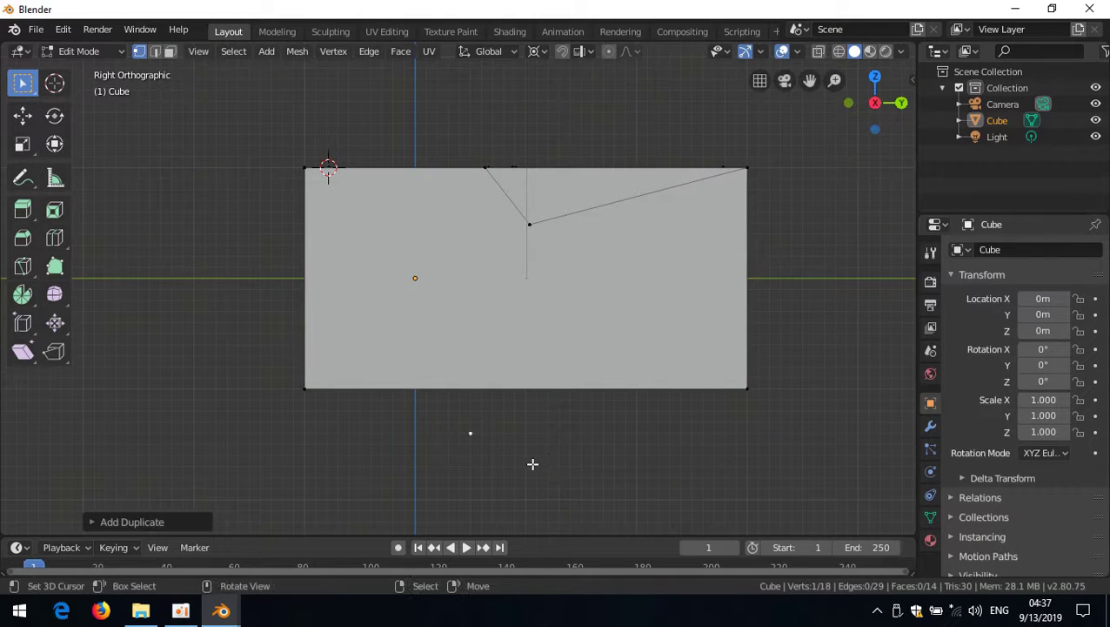
key(e)
click(533, 333)
Step: Move the extruded upper vertex about 1 m along Y, snap the 3D cursor to it, and undo the move
key(g)
key(y)
click(575, 347)
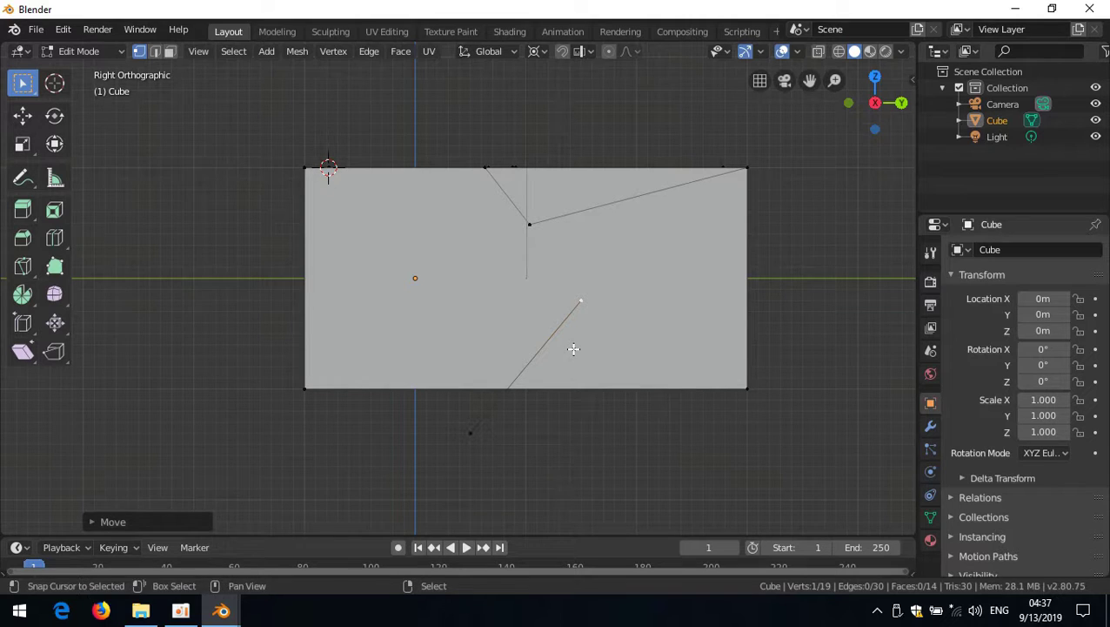
key(shift+s)
key(ctrl+z)
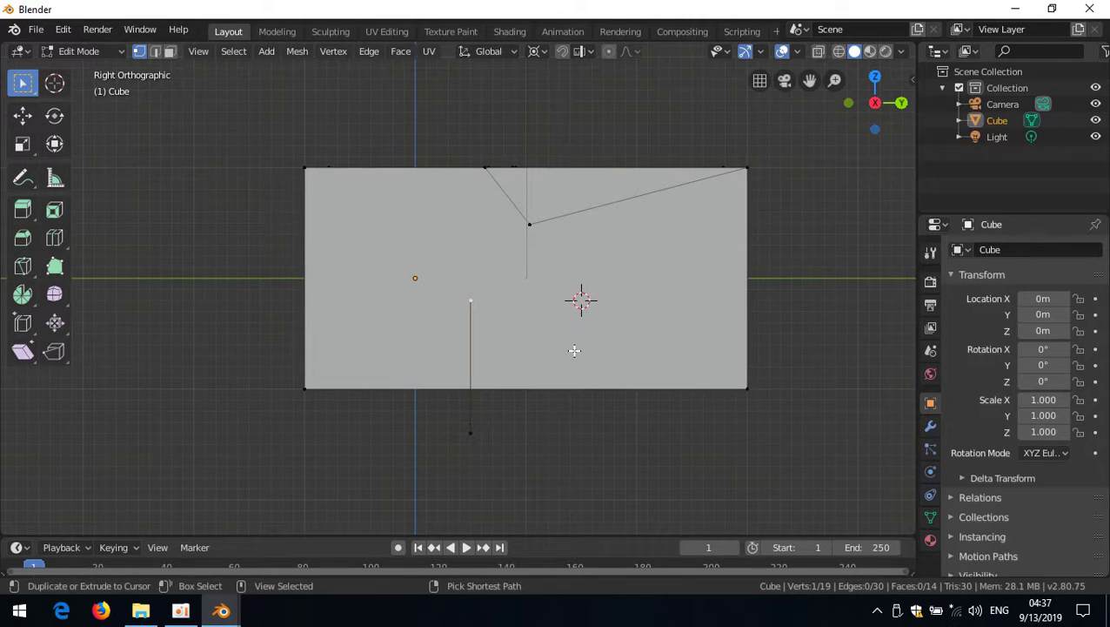
Step: Spin the line's upper vertex into a half-circle arc around the 3D cursor and extrude its end straight down to below the box
key(F3)
text(spin)
key(Return)
key(shift+r)
right_click(570, 360)
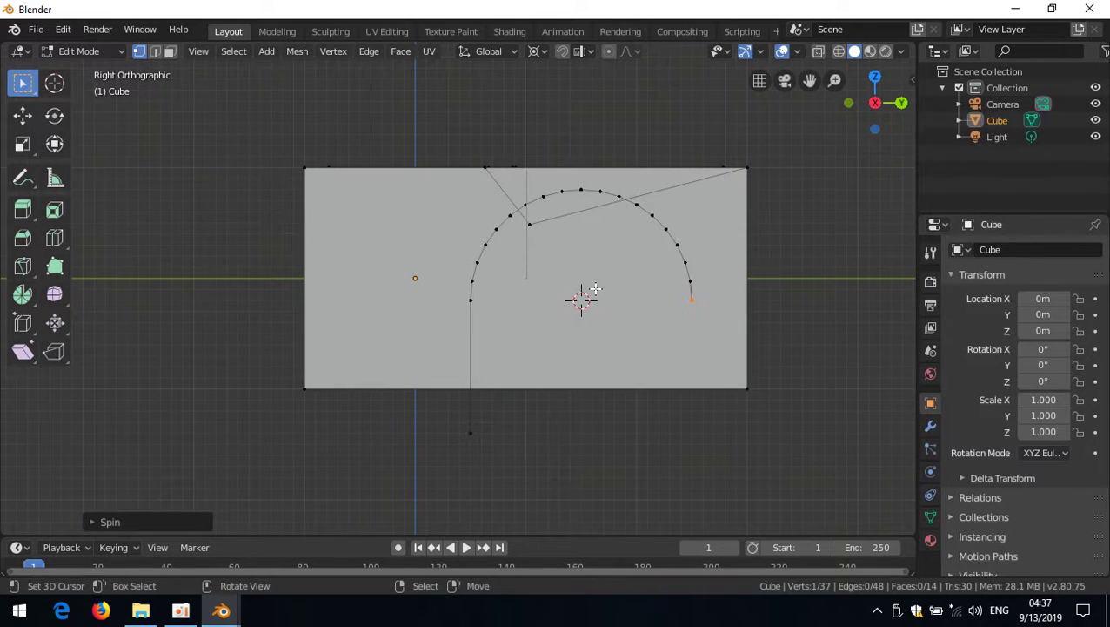
key(e)
click(590, 443)
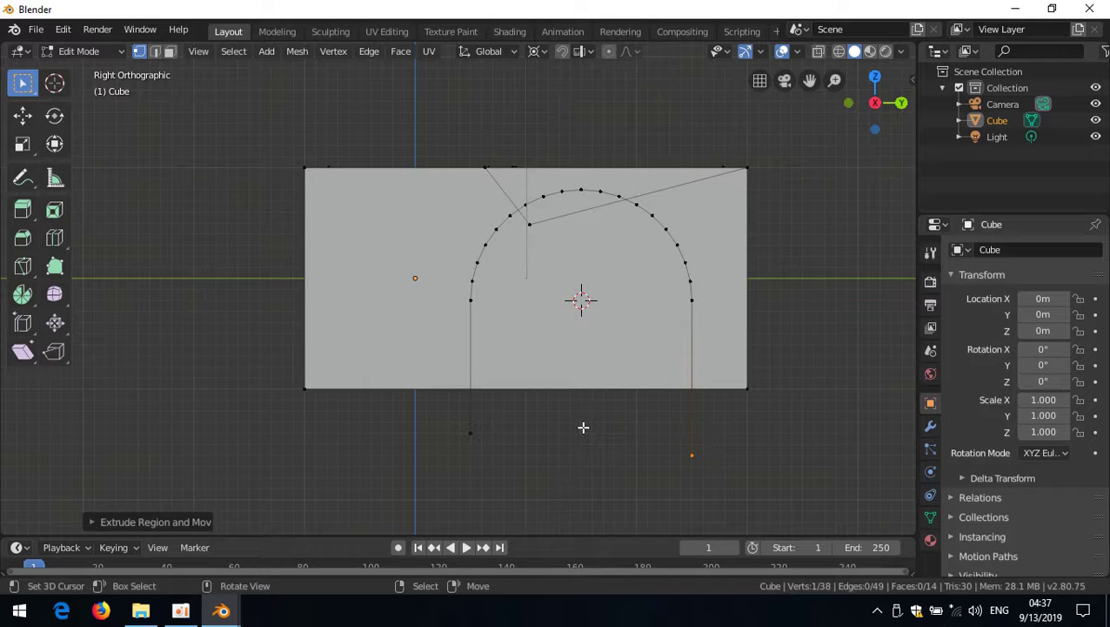
Step: Grow the selection to cover the whole arch outline and separate it from the box as its own object
key(ctrl+KP_Add)
key(ctrl+KP_Add)
key(ctrl+KP_Add)
key(ctrl+KP_Add)
key(ctrl+KP_Add)
key(ctrl+KP_Add)
key(ctrl+KP_Add)
key(ctrl+KP_Add)
key(ctrl+KP_Add)
key(ctrl+KP_Add)
key(ctrl+KP_Add)
key(ctrl+KP_Add)
key(ctrl+KP_Add)
key(ctrl+KP_Add)
key(ctrl+KP_Add)
key(ctrl+KP_Add)
key(ctrl+KP_Add)
key(ctrl+KP_Add)
key(ctrl+KP_Add)
key(ctrl+KP_Add)
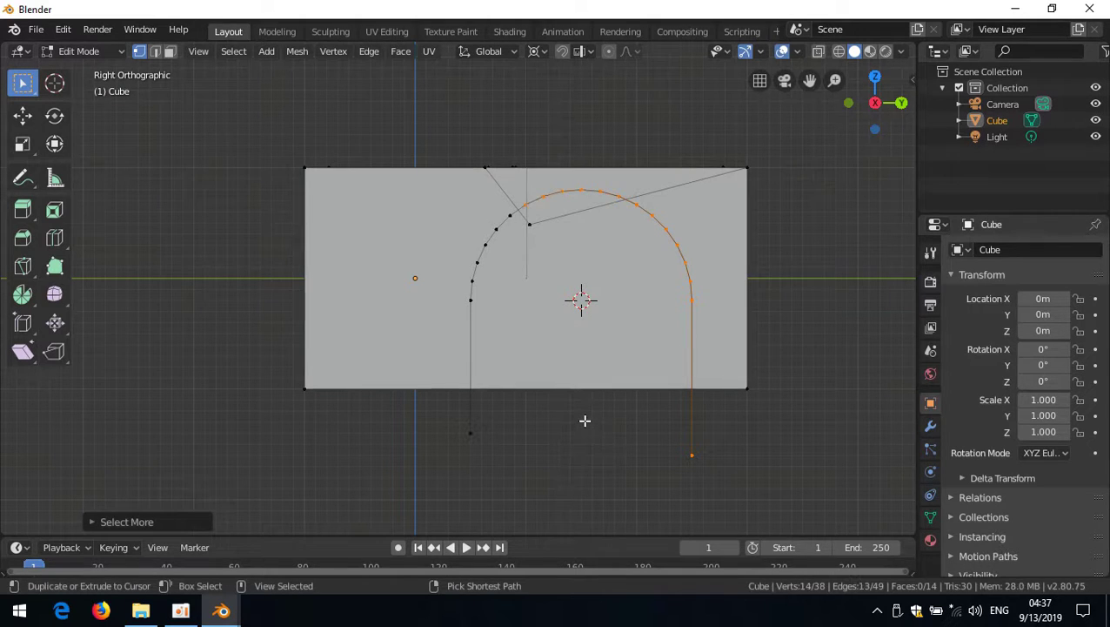
key(p)
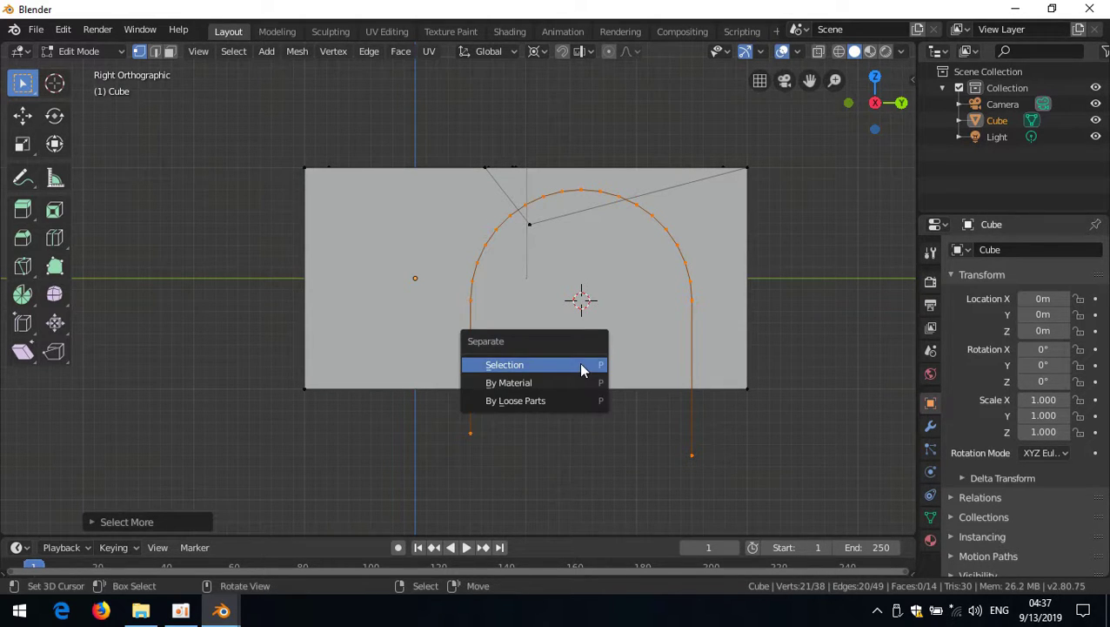
click(577, 366)
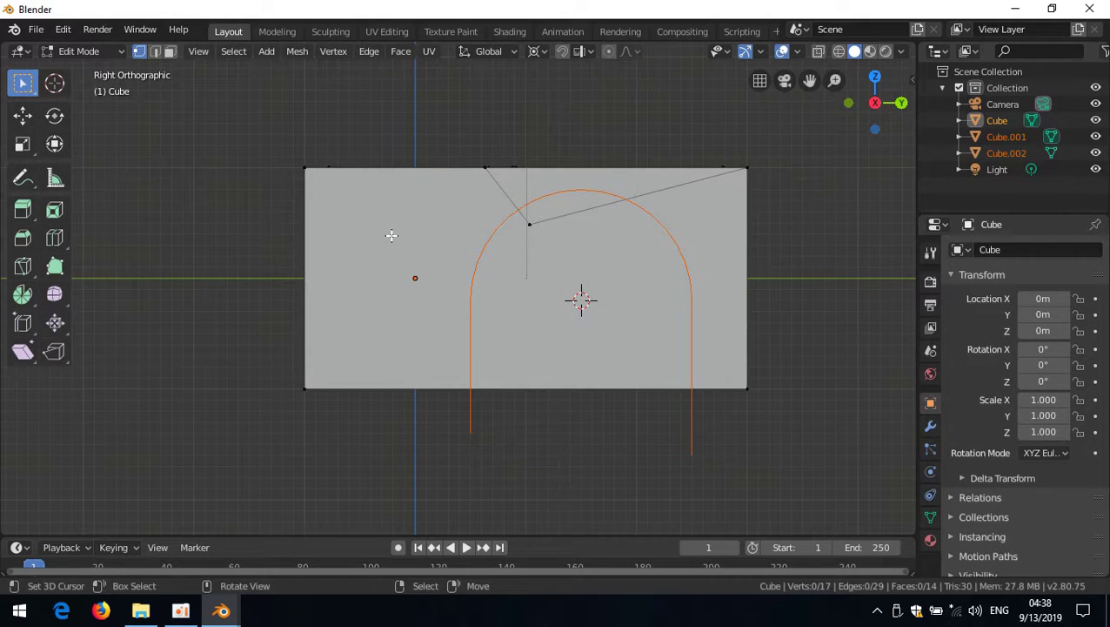
Step: Add a new shortcut entry to the mesh keymap for the operator mesh.knife_project
key(ctrl+alt+u)
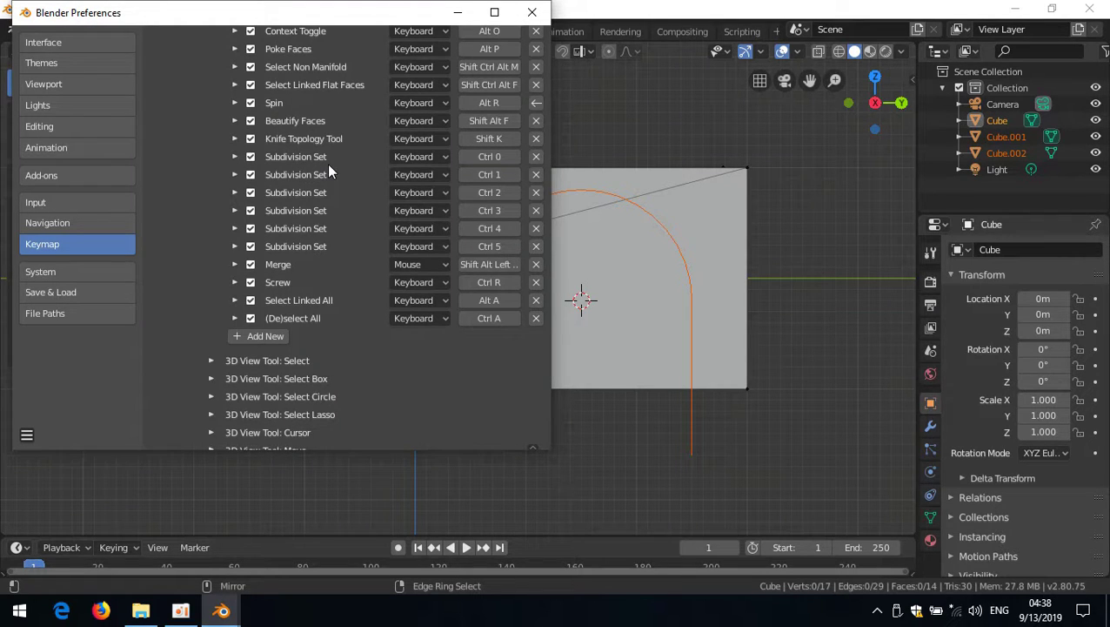
click(269, 337)
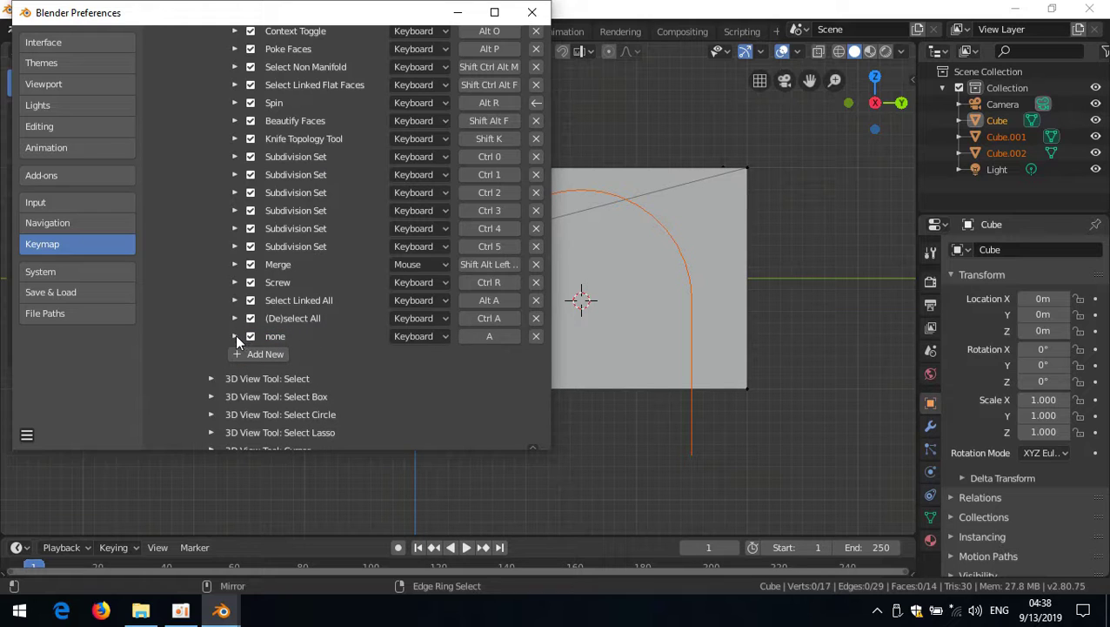
click(234, 336)
click(313, 365)
text(mesh.knife_project)
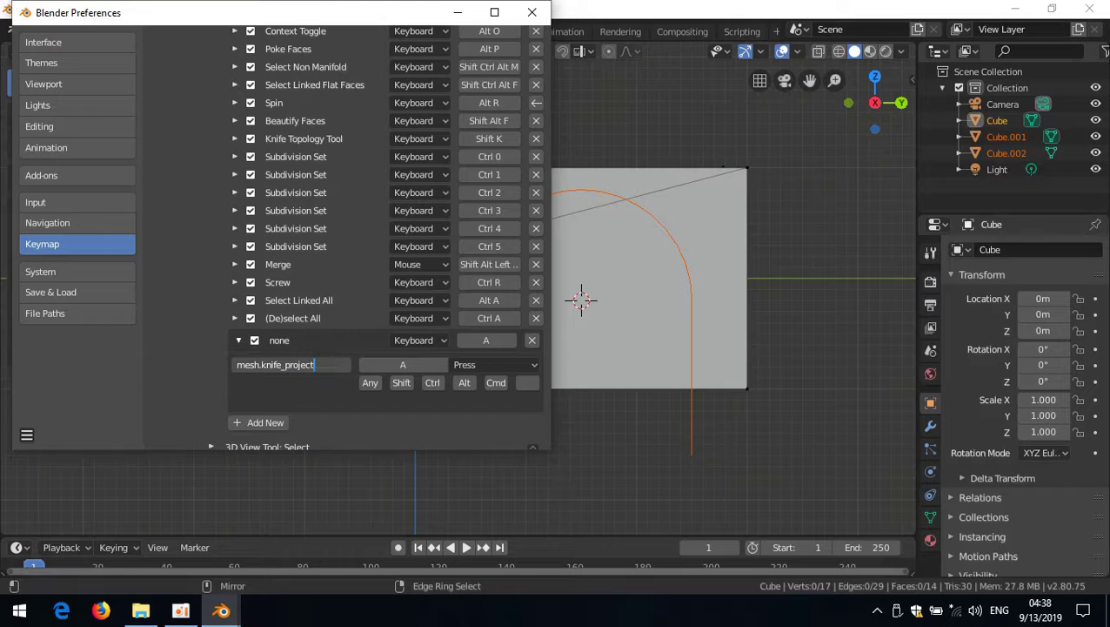
key(Return)
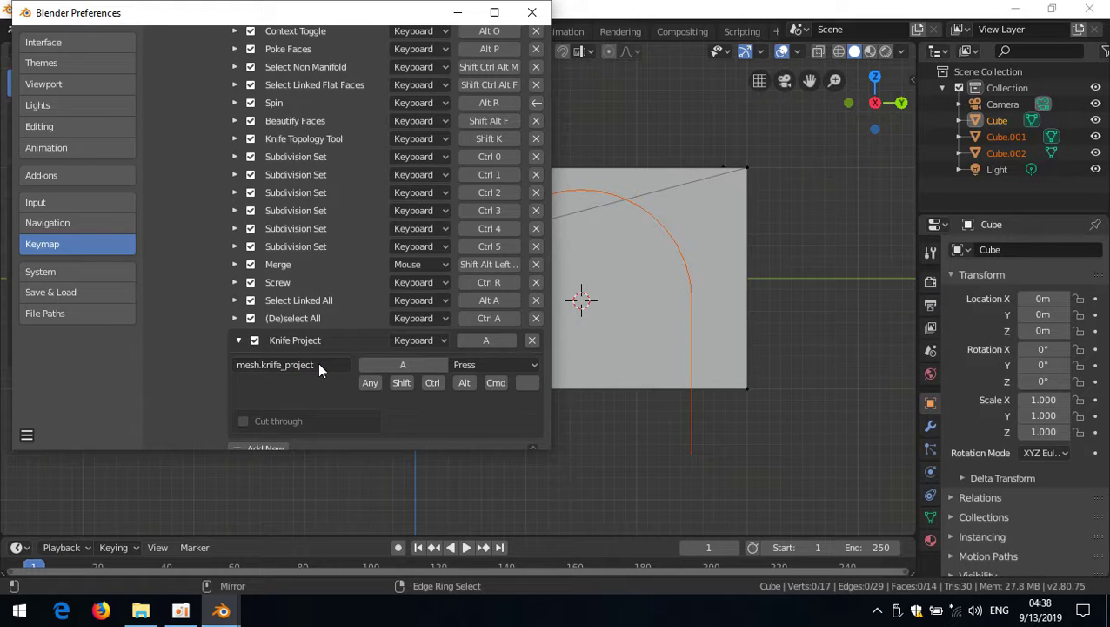
Step: Assign Alt C to the Knife Project shortcut and return to the 3D view
click(433, 366)
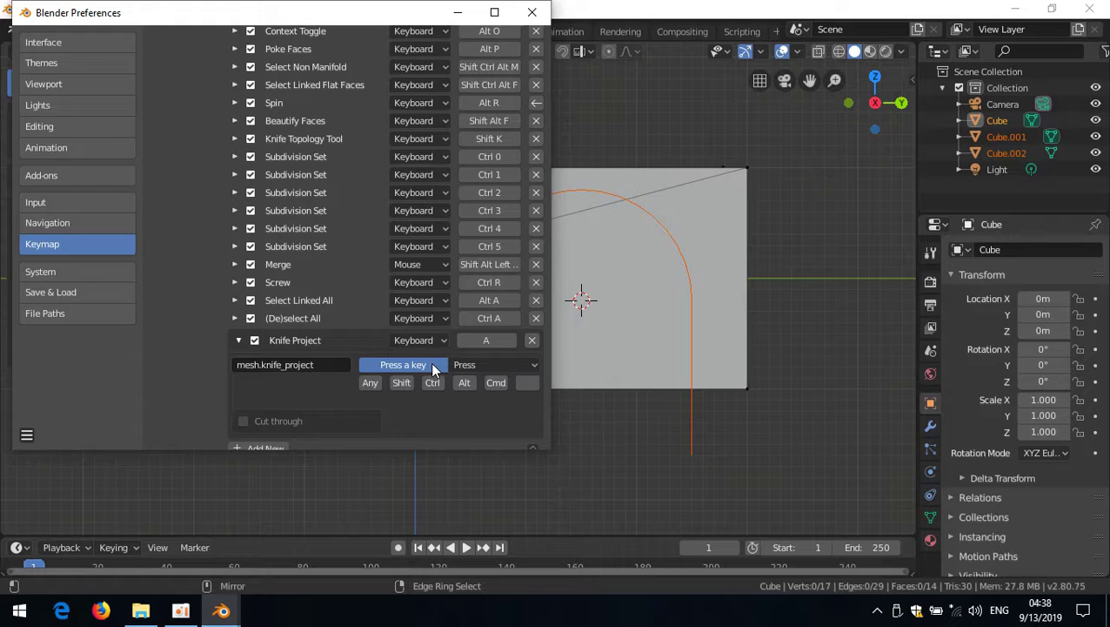
key(alt)
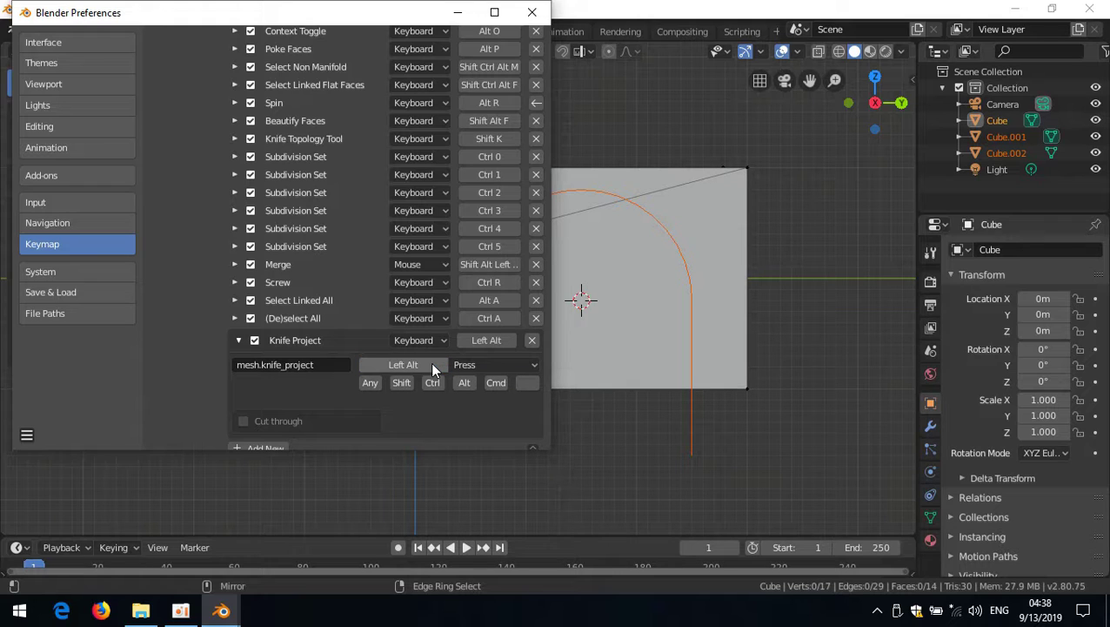
click(432, 364)
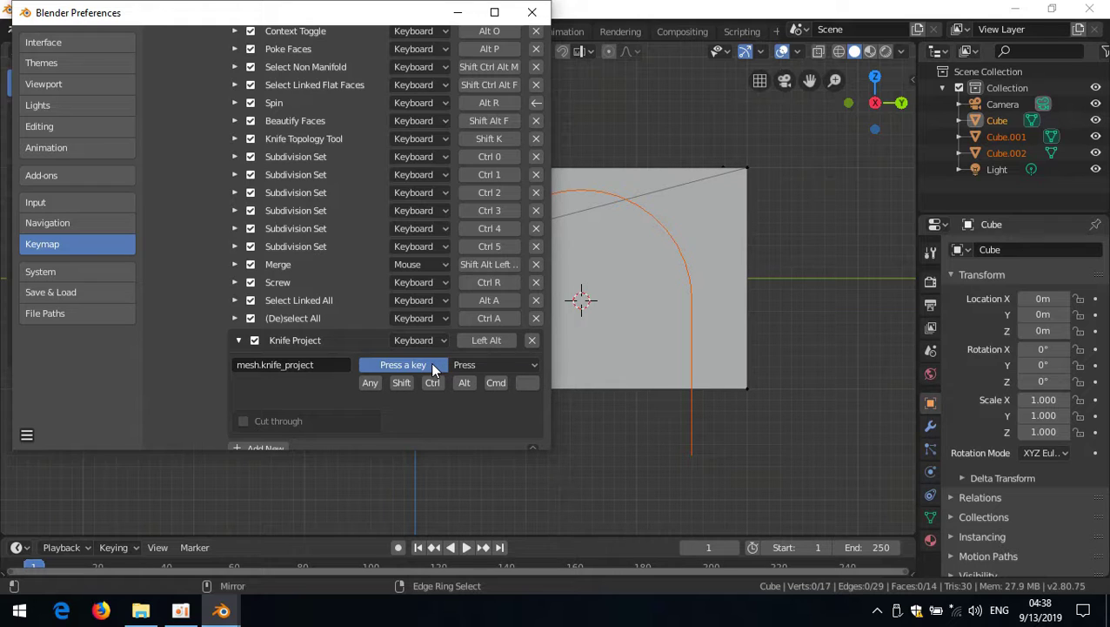
key(c)
click(458, 383)
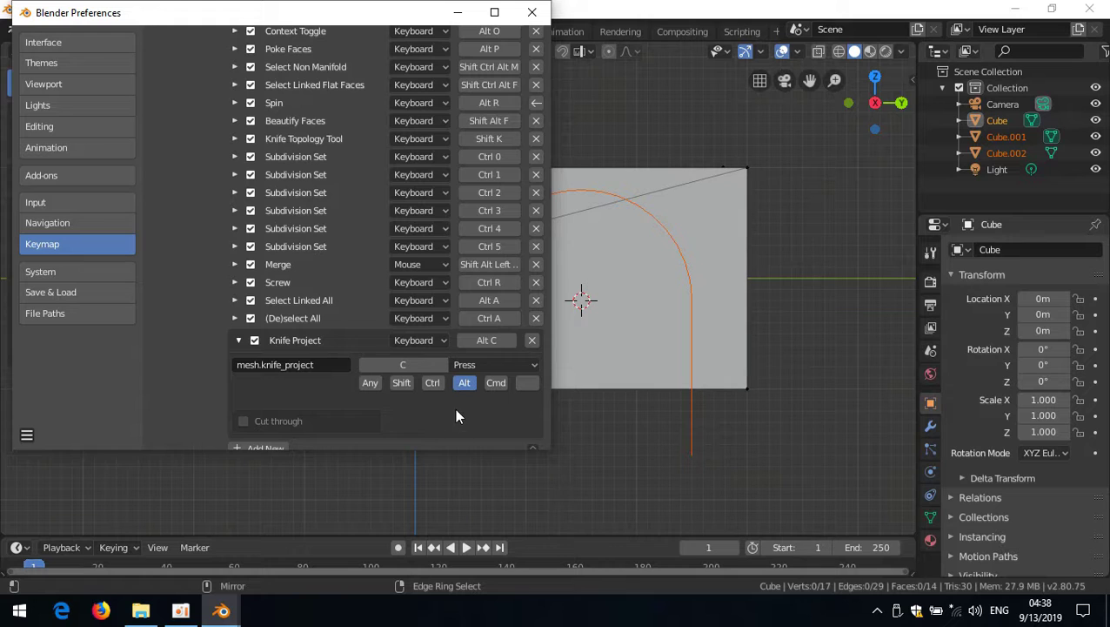
click(239, 339)
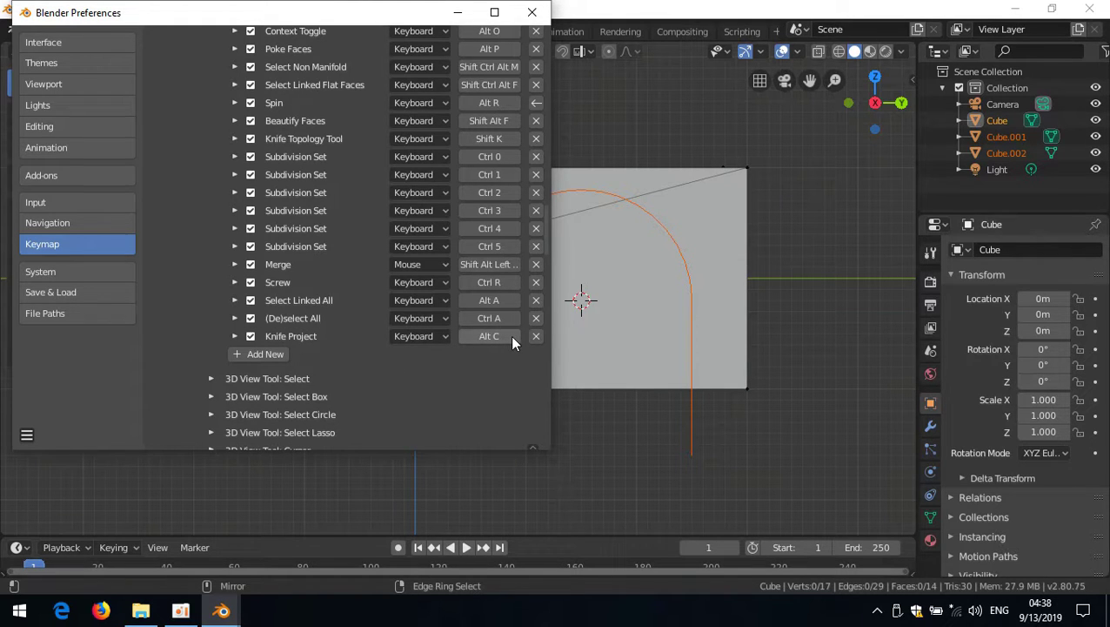
click(741, 5)
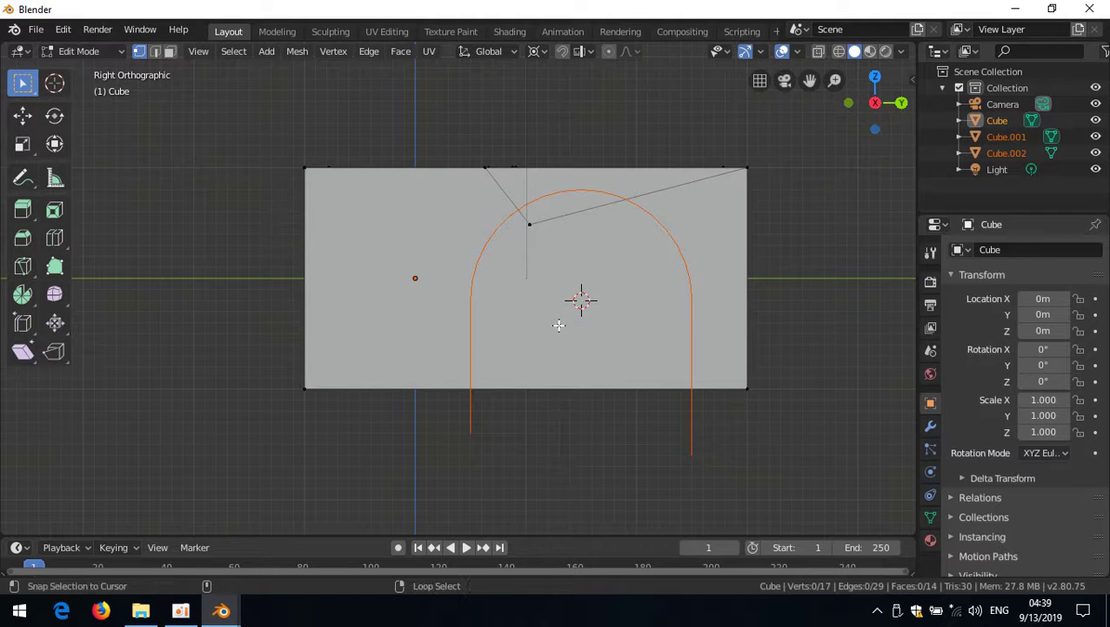
Step: Cut the arch outline through the box with Knife Project from the right view, check its options and the result, and switch to Object Mode
key(alt+k)
middle_drag(559, 353, 309, 471)
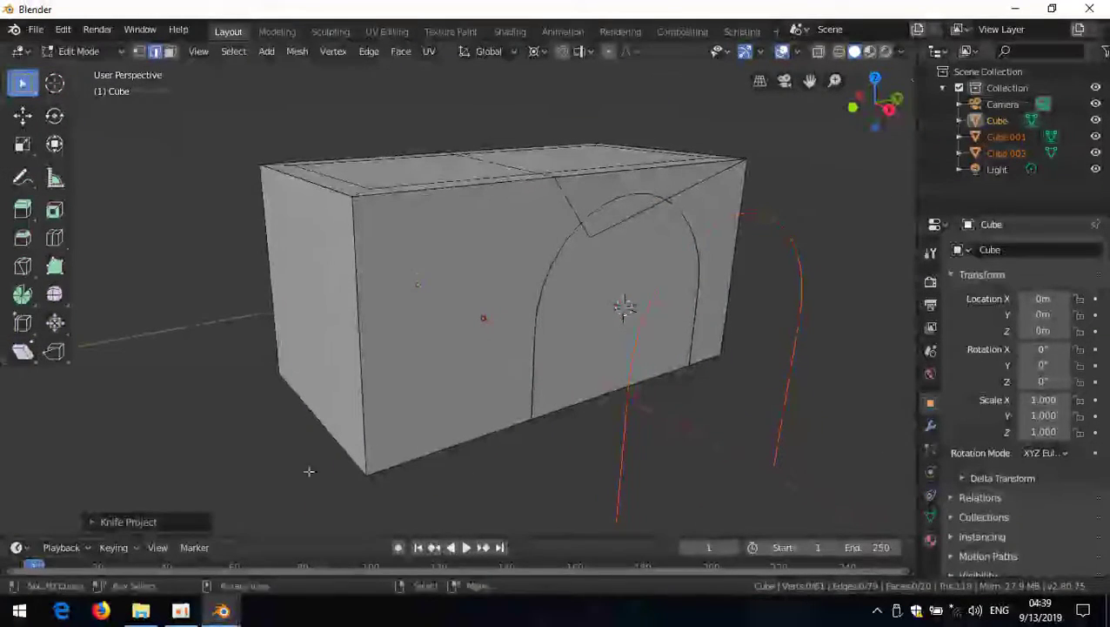
click(94, 522)
middle_drag(300, 511, 248, 332)
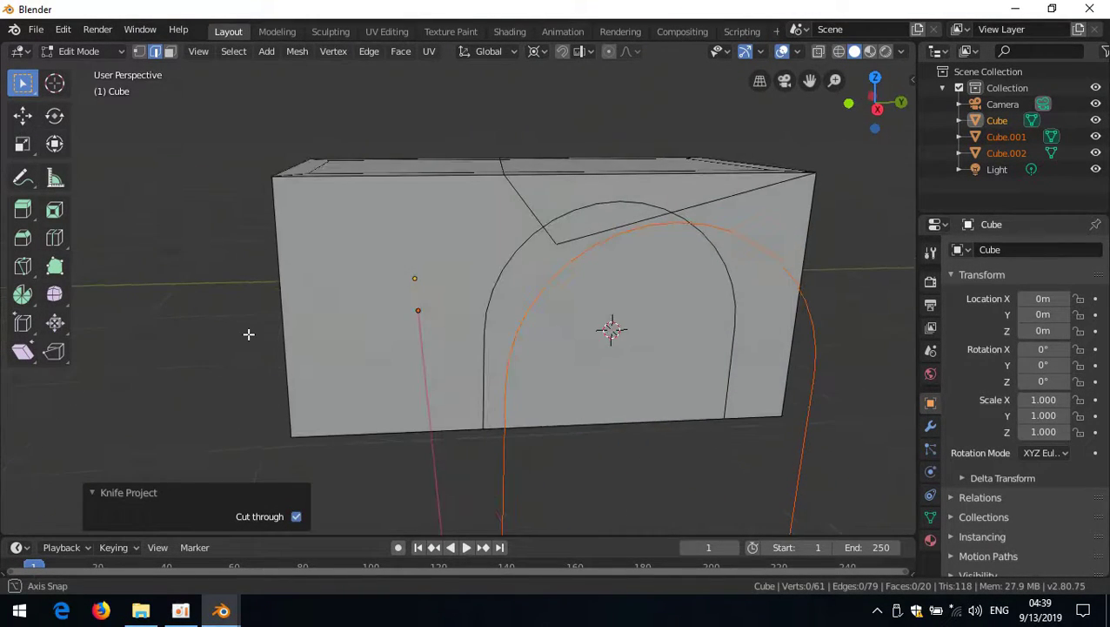
scroll(471, 322, down, 3)
middle_drag(470, 322, 479, 330)
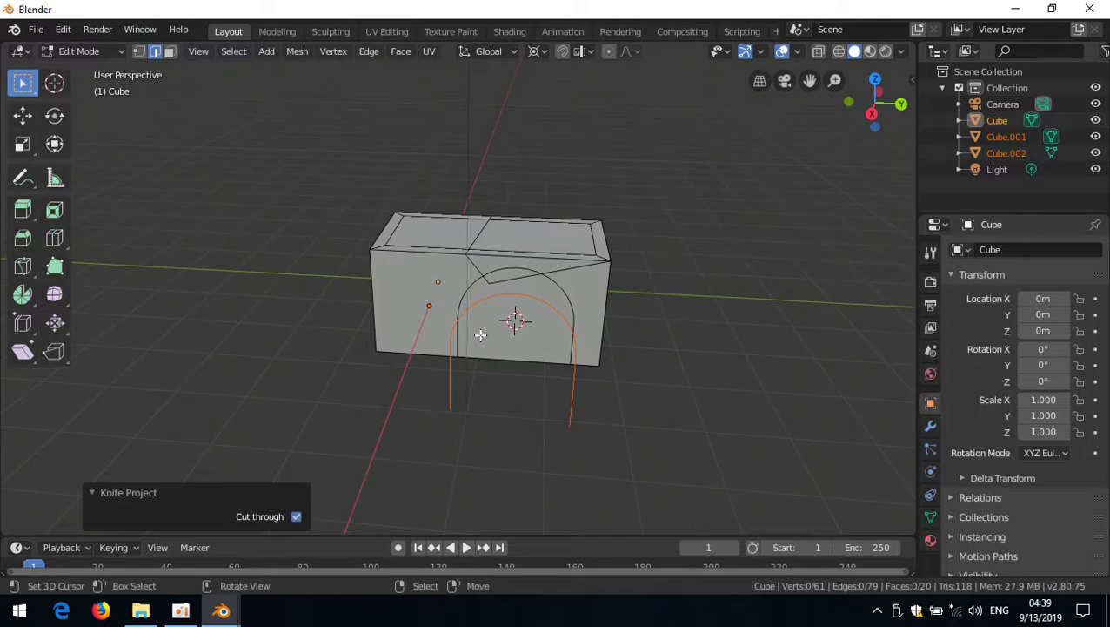
key(Tab)
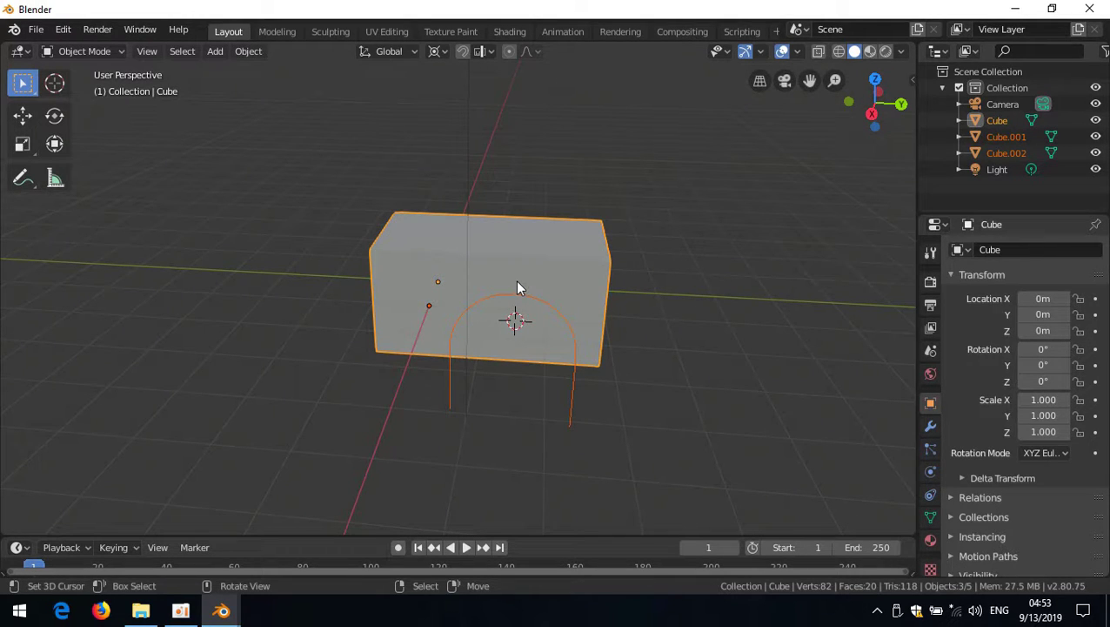